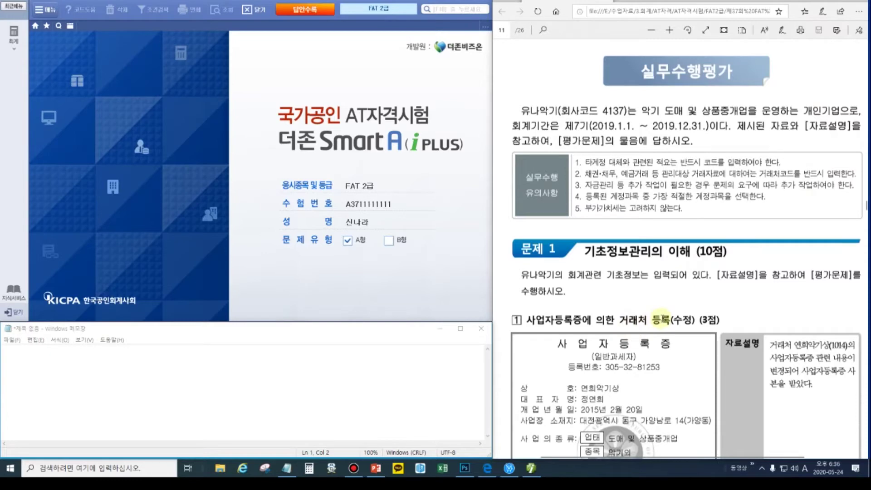
# - Scroll to Problem 1's registration certificate and box '변경되어' and '변경사항을 수정', then clear the marks
pyautogui.scroll(-3, 707, 303)
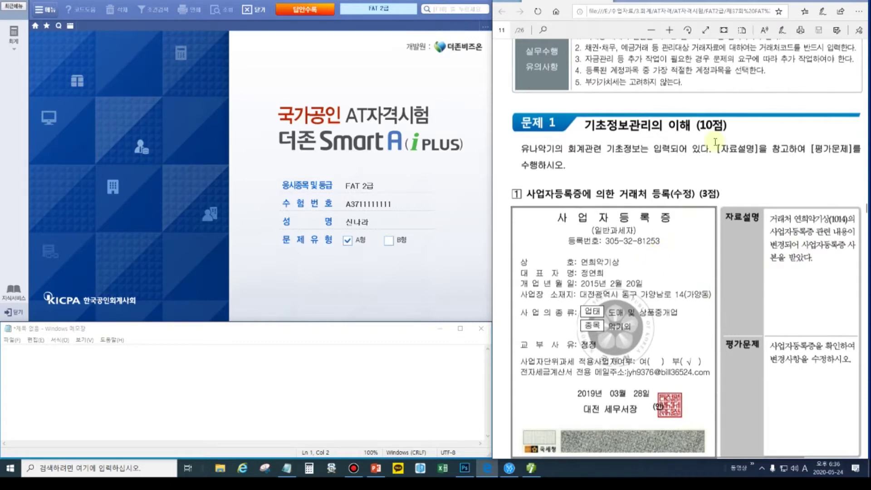
pyautogui.click(862, 6)
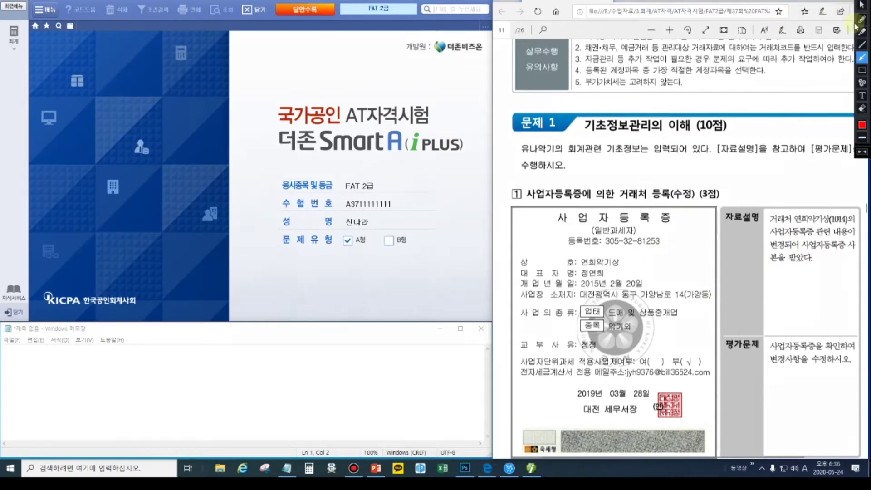
pyautogui.click(862, 70)
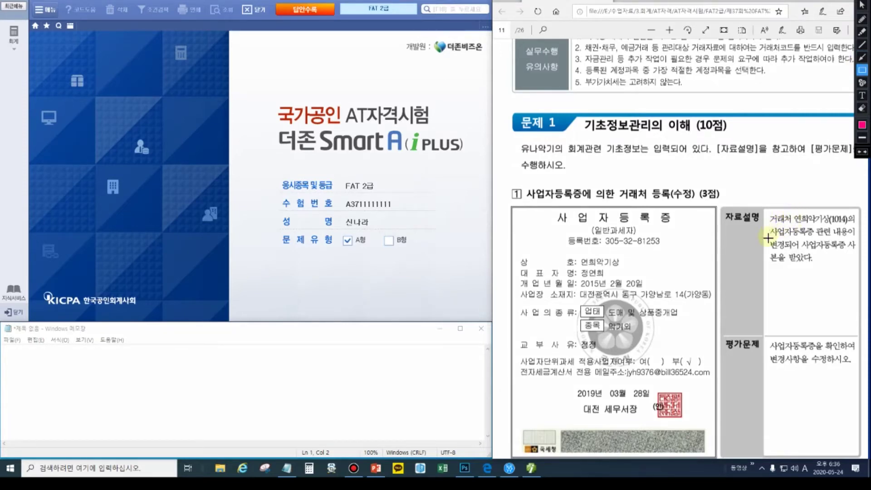
pyautogui.moveTo(767, 240); pyautogui.dragTo(800, 251)
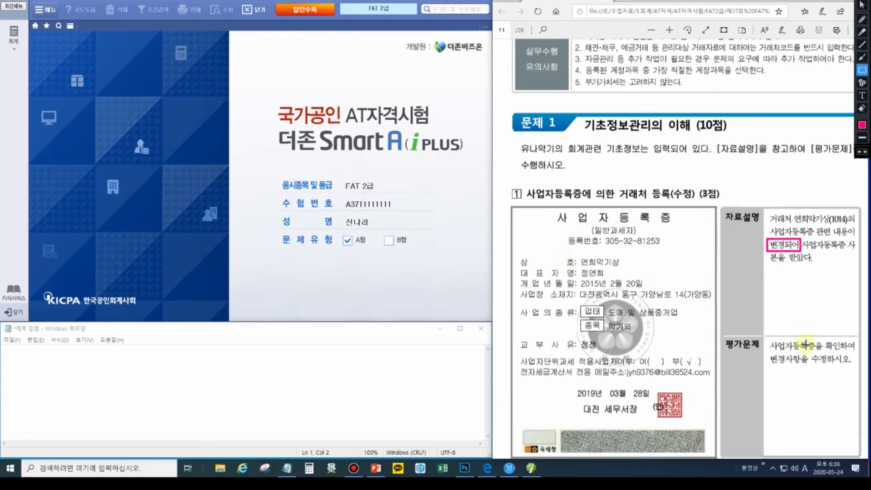
pyautogui.moveTo(767, 353); pyautogui.dragTo(829, 367)
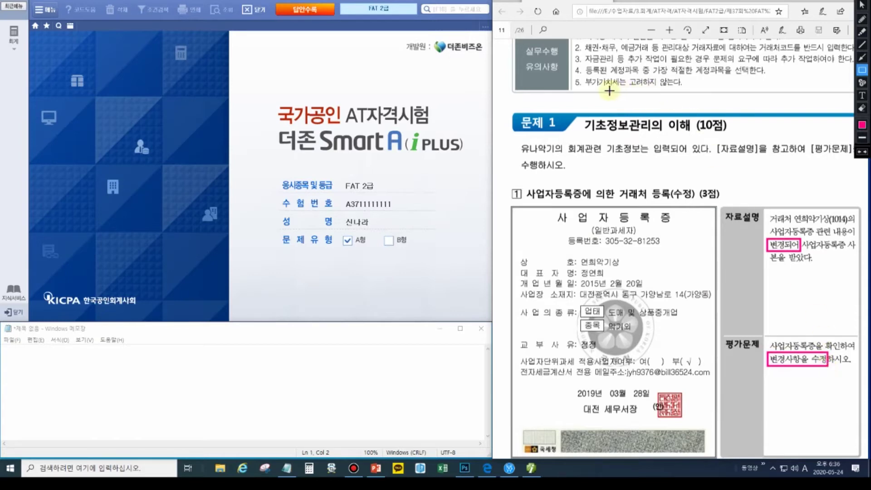
pyautogui.press('Escape')
# - Open 회계 > 거래처등록 and go to the top of the customer list
pyautogui.click(14, 34)
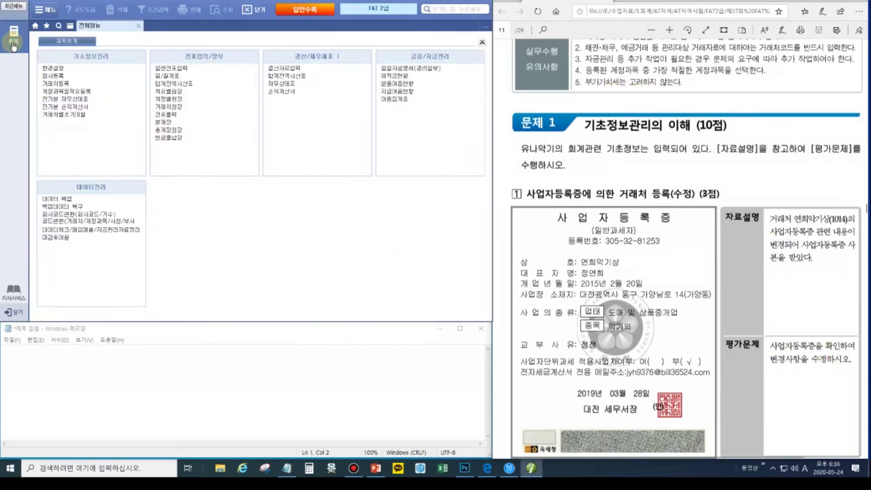
pyautogui.click(54, 83)
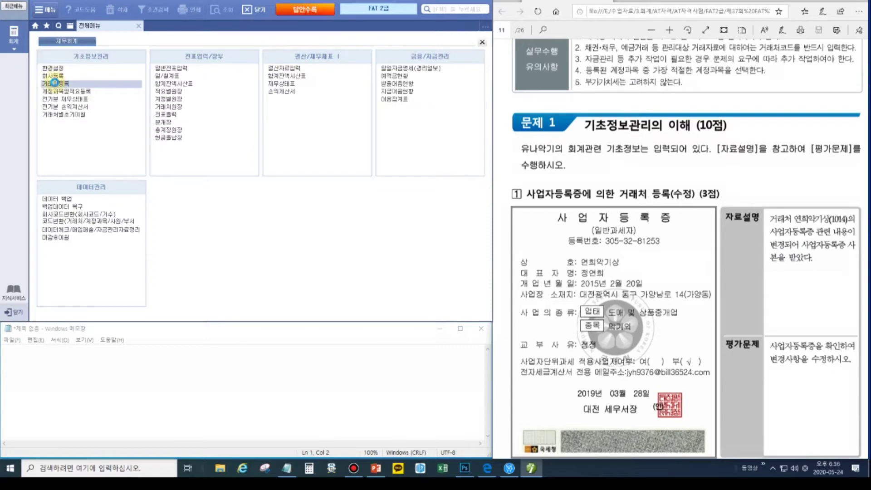
pyautogui.click(72, 78)
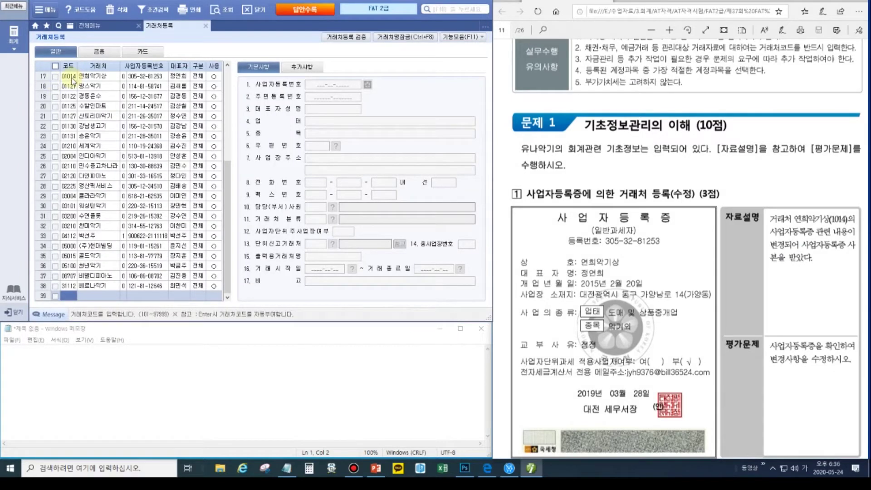
pyautogui.moveTo(226, 186); pyautogui.dragTo(226, 81)
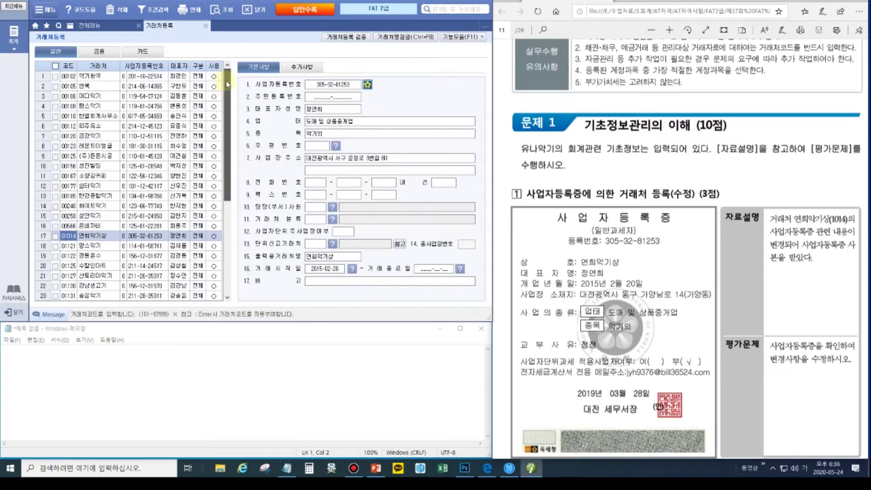
pyautogui.click(82, 78)
# - Find customer 연희악기상 by searching '연희' with Ctrl+F, then close the search
pyautogui.hotkey('ctrl', 'f')
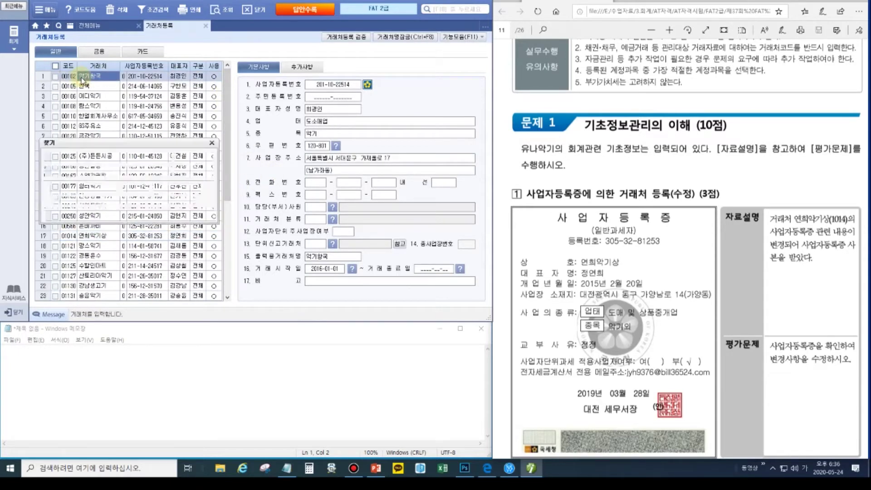
pyautogui.write('연희')
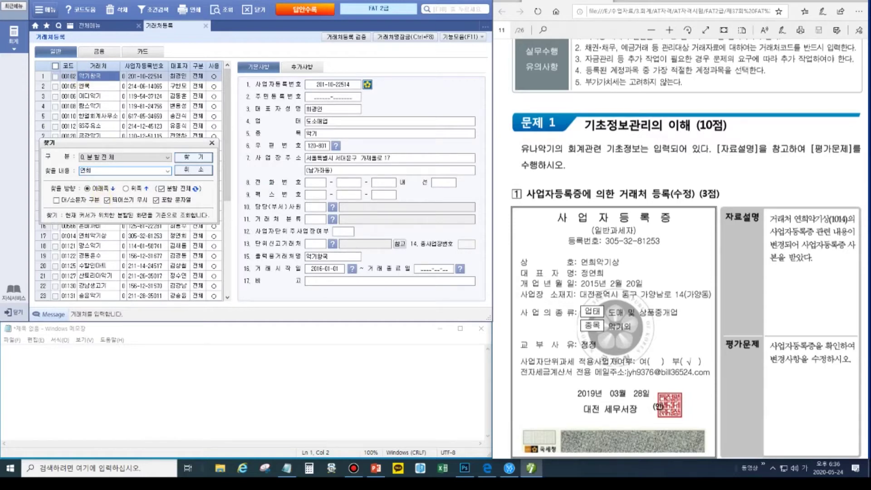
pyautogui.press('Return')
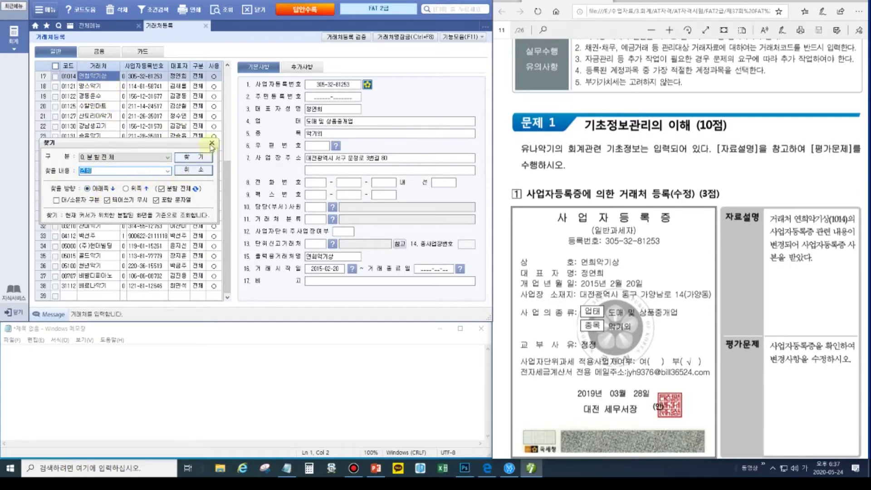
pyautogui.click(201, 171)
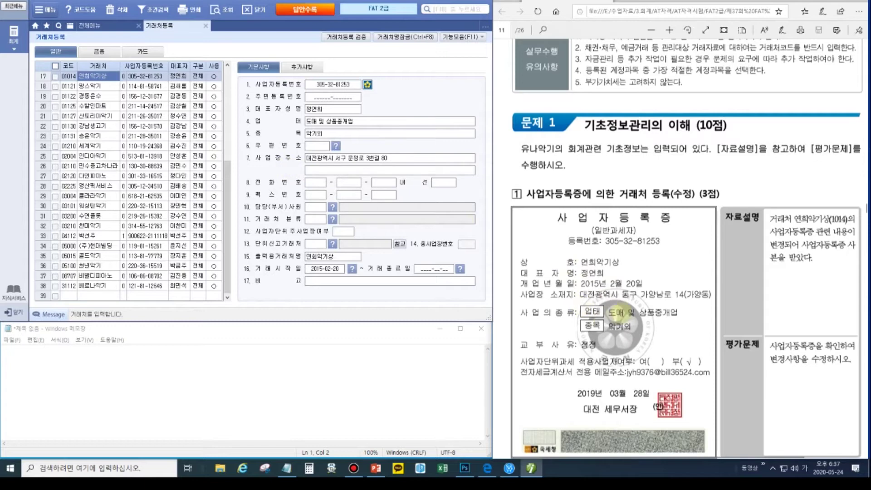
pyautogui.click(336, 146)
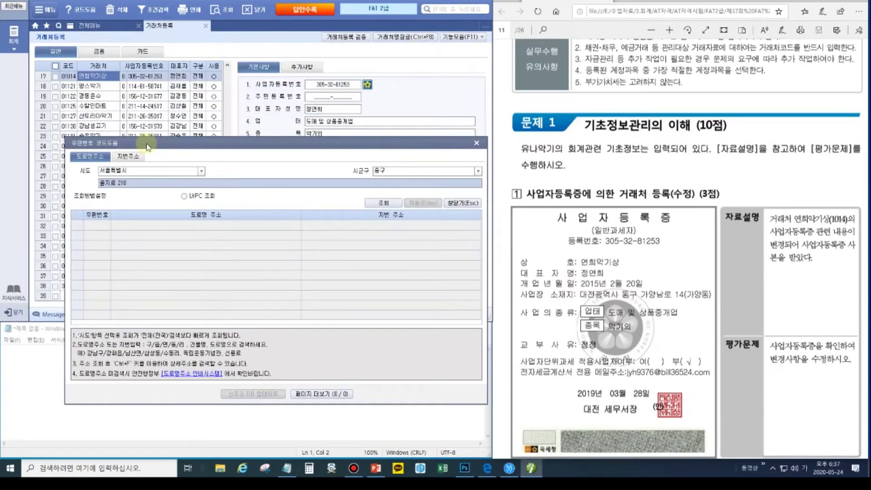
pyautogui.moveTo(147, 145); pyautogui.dragTo(152, 180)
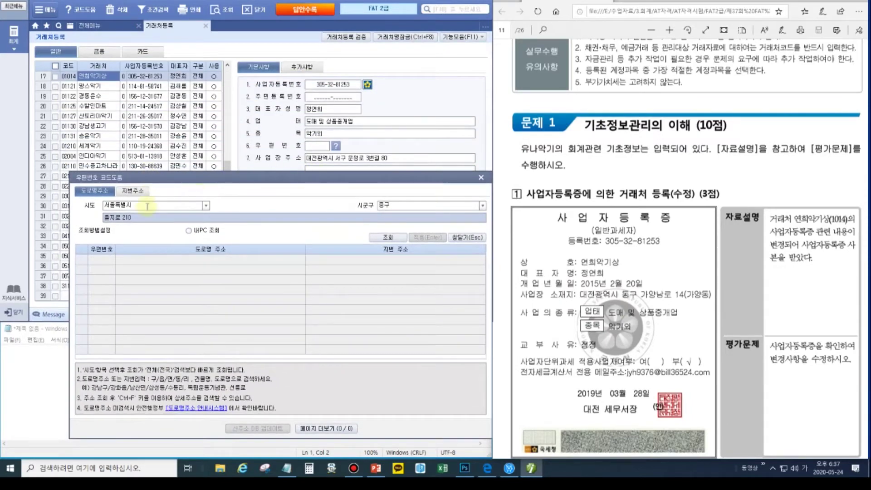
pyautogui.click(206, 205)
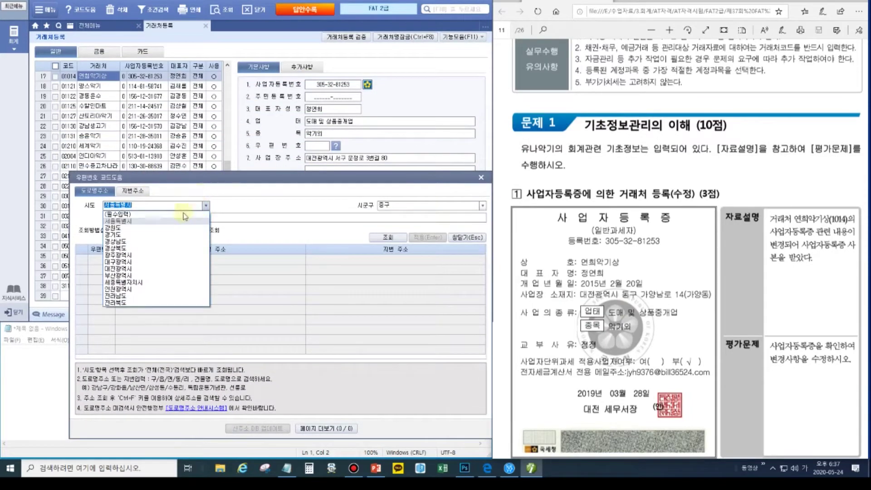
pyautogui.click(133, 270)
pyautogui.click(482, 206)
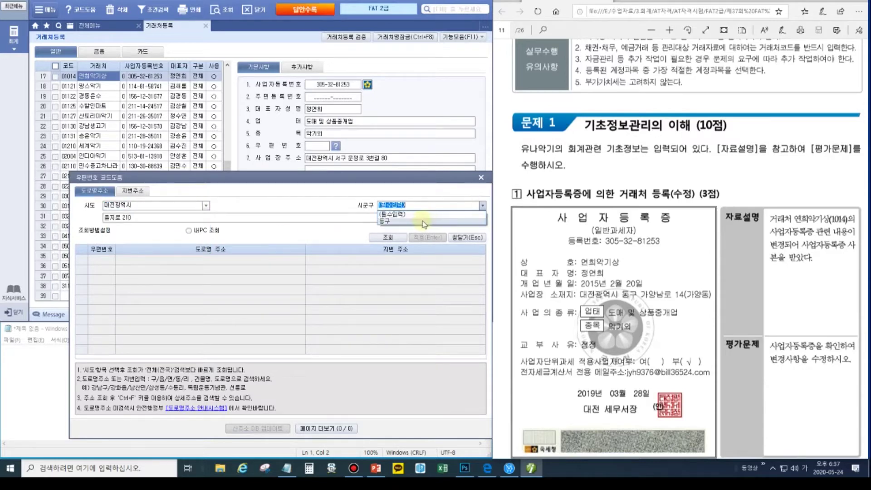
pyautogui.click(426, 222)
pyautogui.click(259, 218)
pyautogui.press('Return')
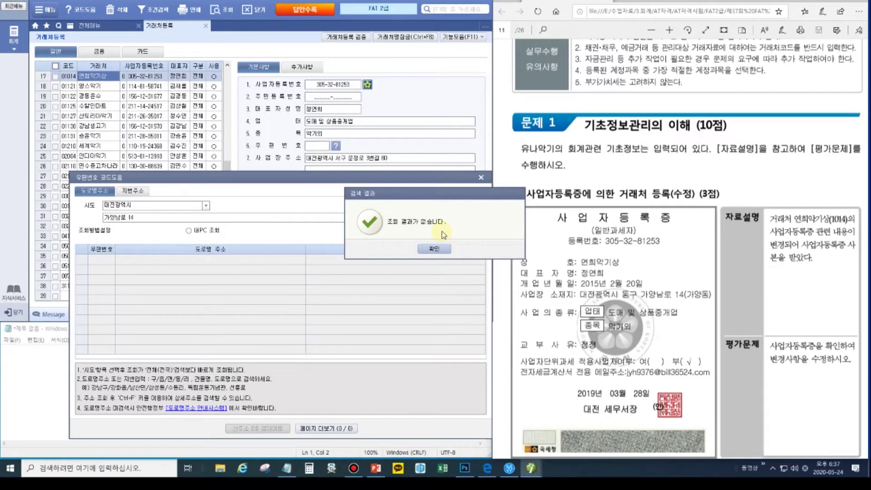
pyautogui.click(434, 249)
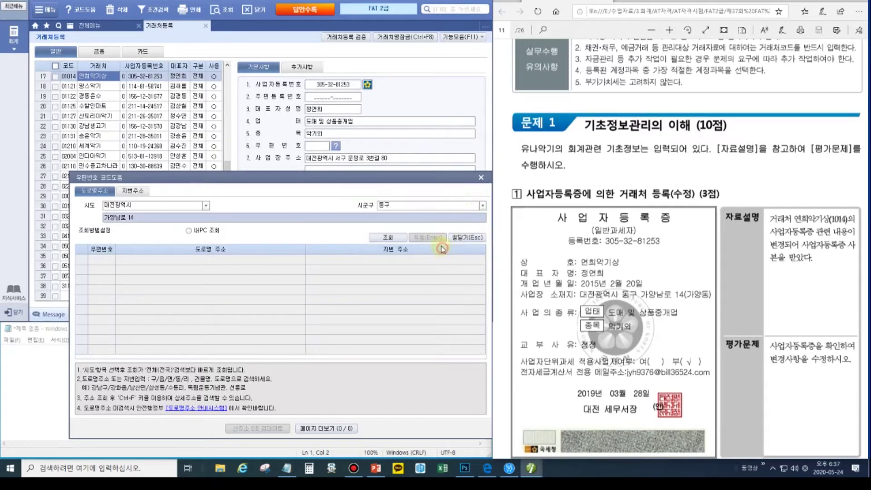
pyautogui.click(481, 178)
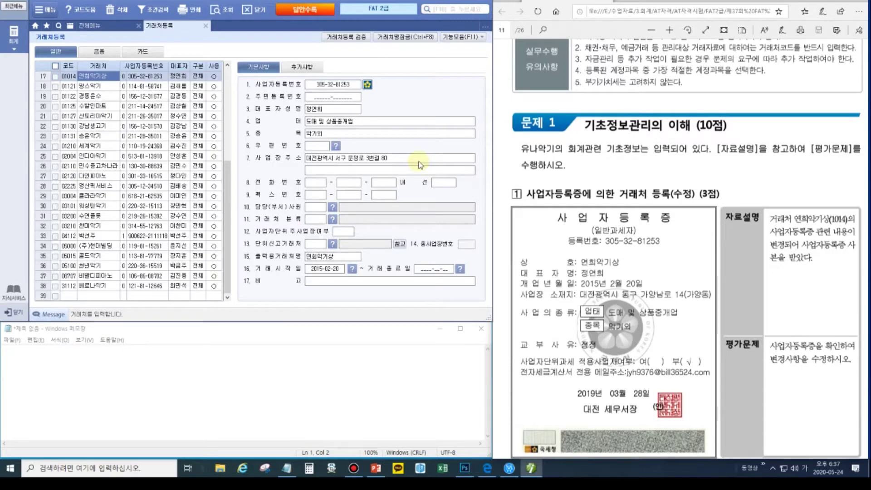
pyautogui.click(406, 159)
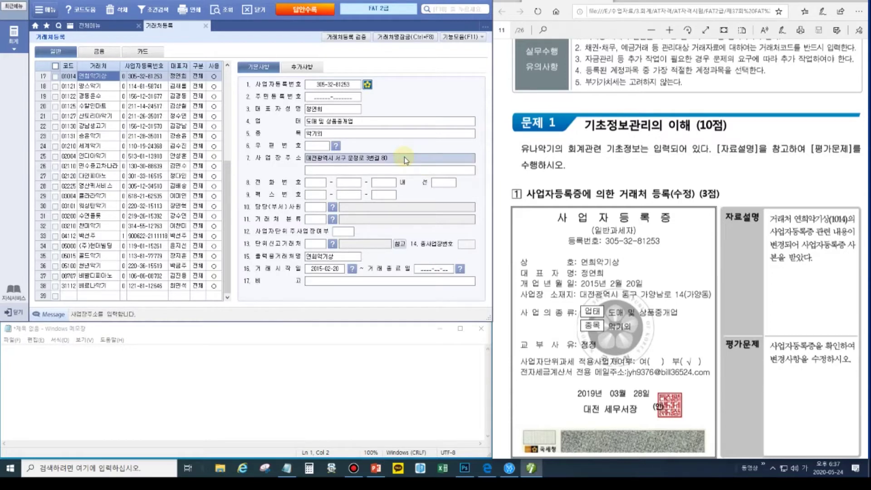
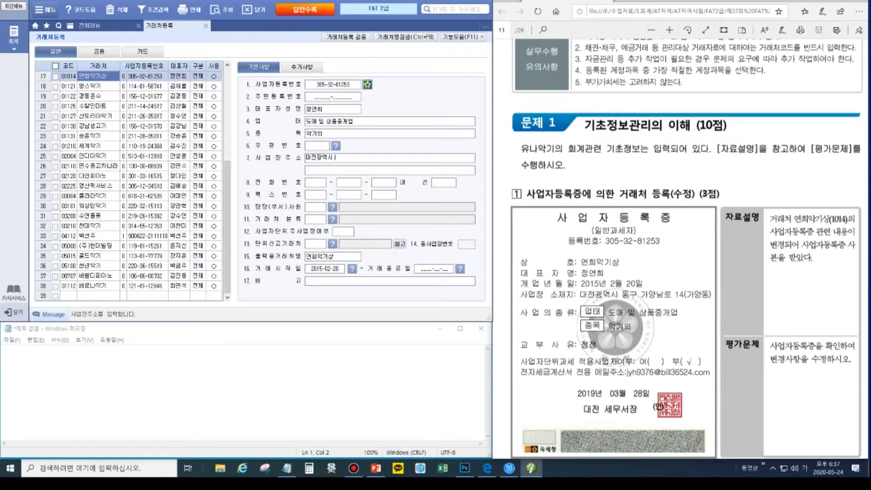
pyautogui.click(336, 170)
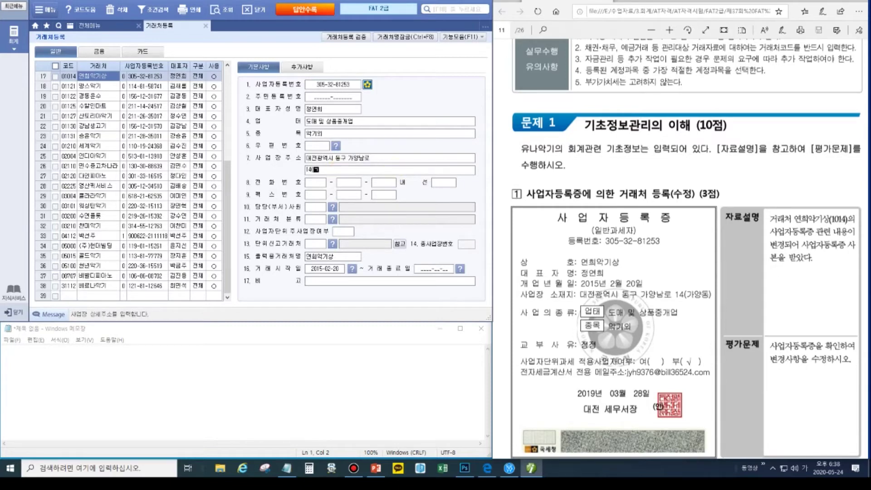
# - Set the main business site flag to 0.부 and bring up the 추가사항 tab
pyautogui.click(316, 186)
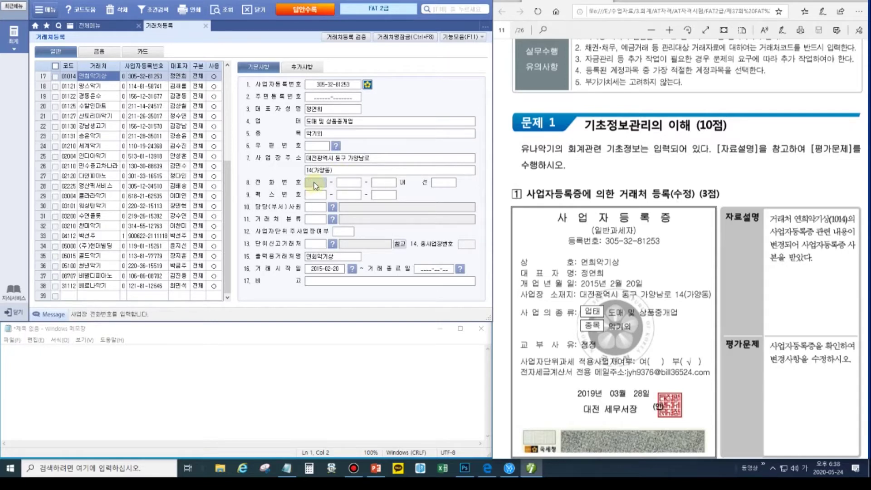
pyautogui.click(318, 199)
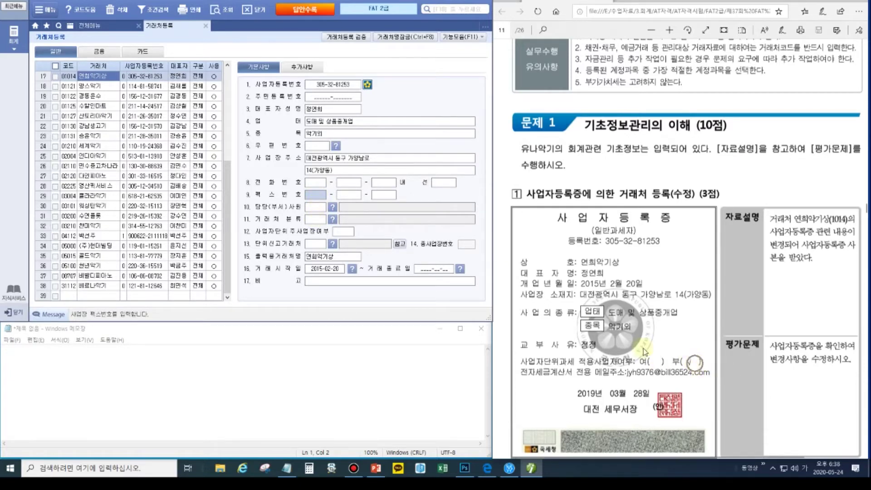
pyautogui.click(341, 231)
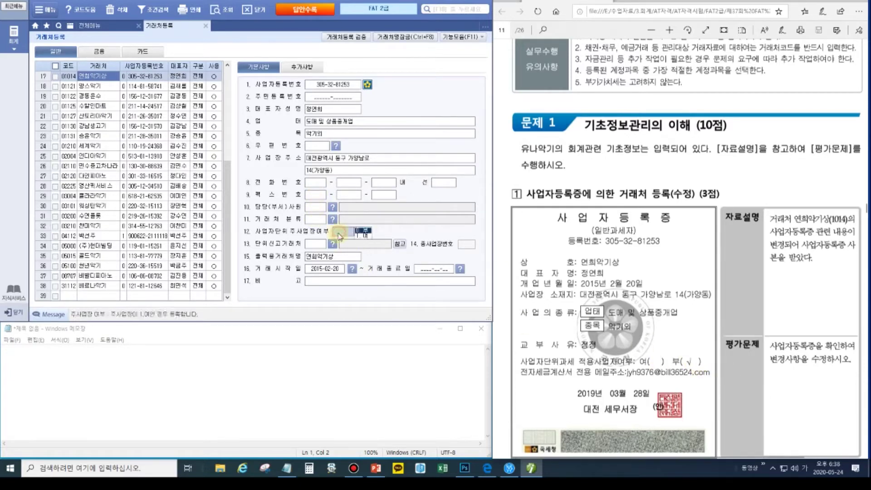
pyautogui.click(363, 231)
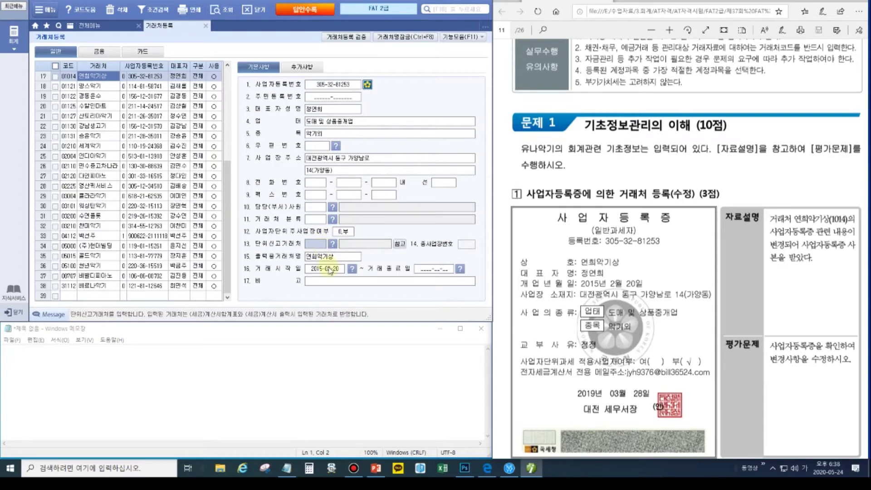
pyautogui.click(310, 68)
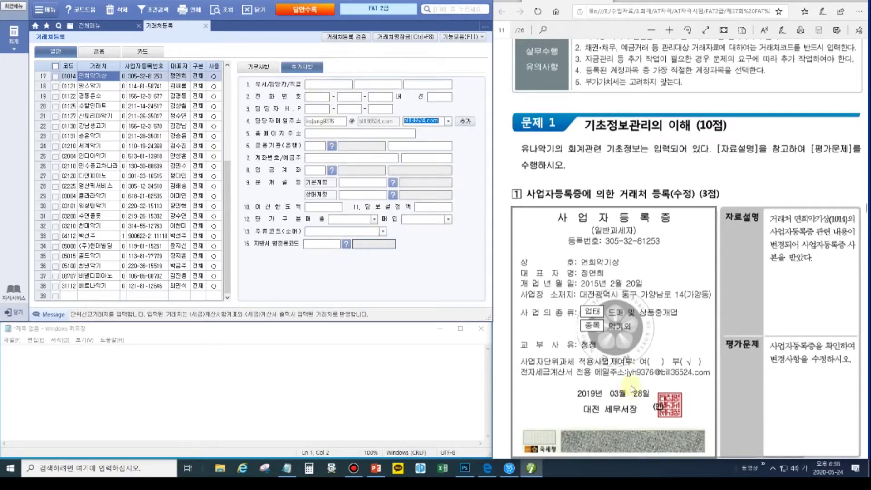
# - Replace the tax-invoice contact e-mail ID with the certificate's ID, then recheck the 기본사항 tab
pyautogui.click(336, 122)
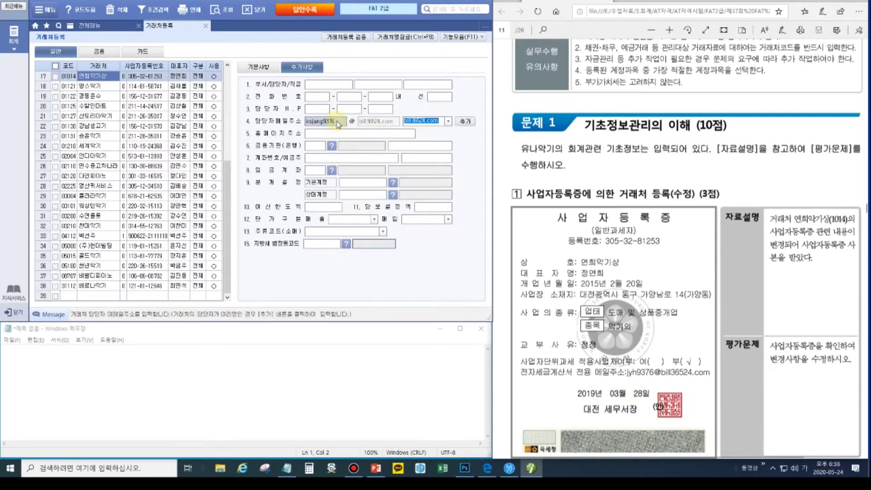
pyautogui.press('BackSpace')
pyautogui.press('Hangul')
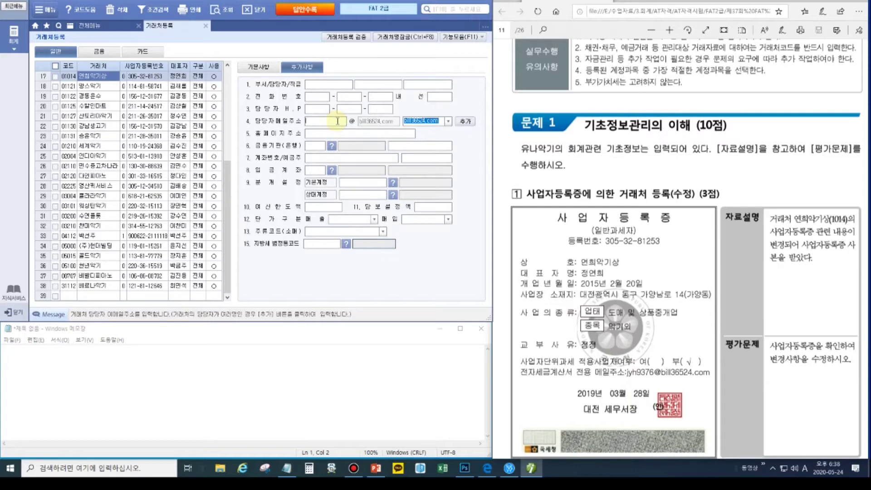
pyautogui.write('JY')
pyautogui.press('BackSpace')
pyautogui.press('BackSpace')
pyautogui.write('jy')
pyautogui.click(267, 68)
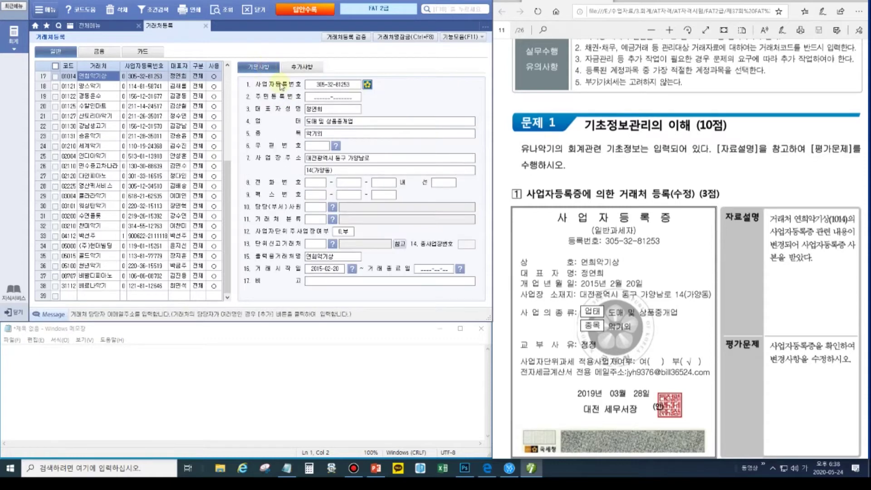
pyautogui.click(301, 68)
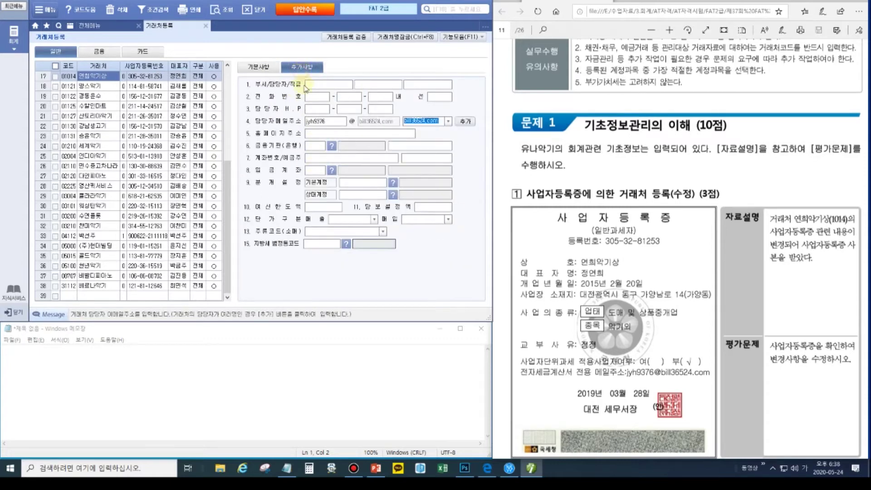
pyautogui.click(260, 68)
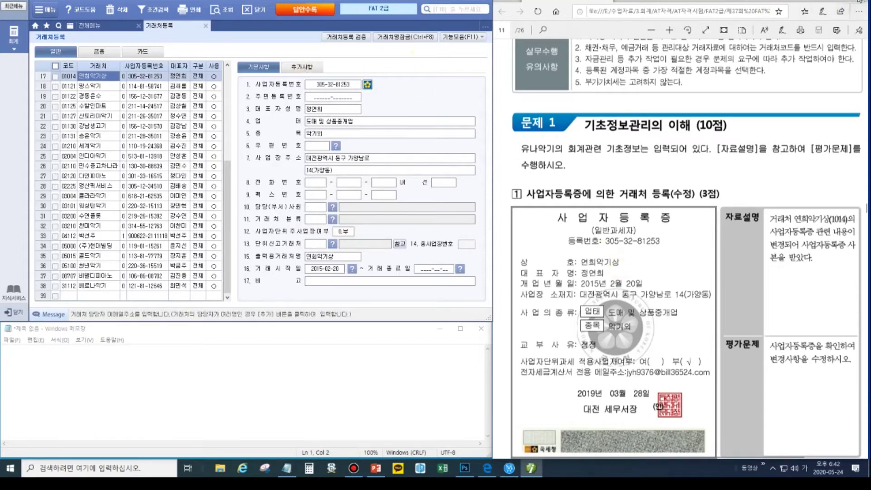
# - Box the updated business address and e-mail rows on screen, then clear the marks
pyautogui.moveTo(869, 56)
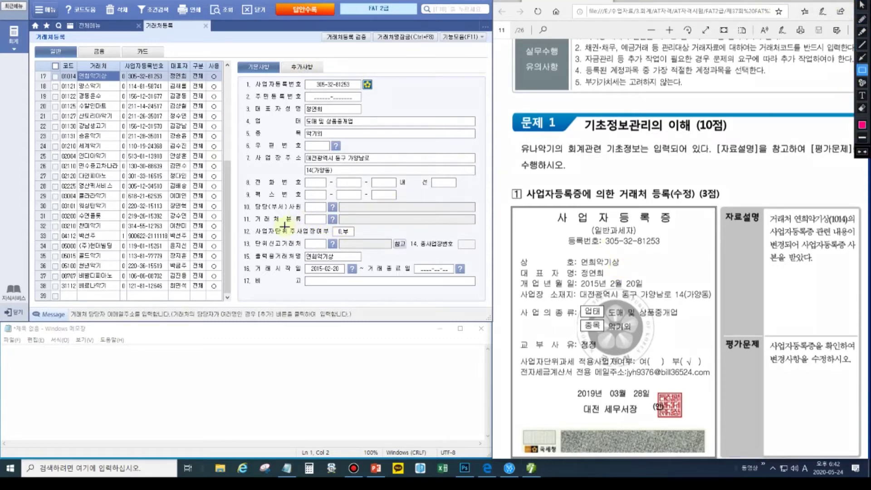
pyautogui.moveTo(246, 152)
pyautogui.mouseDown()
pyautogui.moveTo(387, 160)
pyautogui.moveTo(400, 176)
pyautogui.mouseUp()
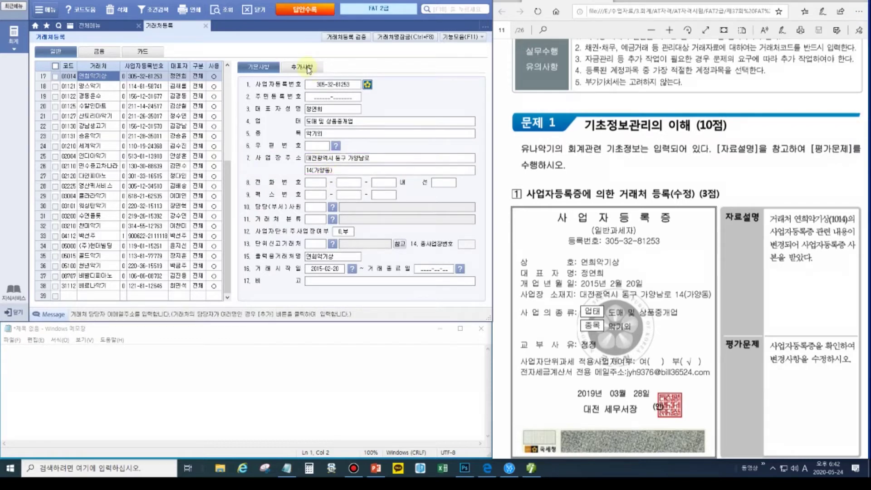
pyautogui.click(311, 68)
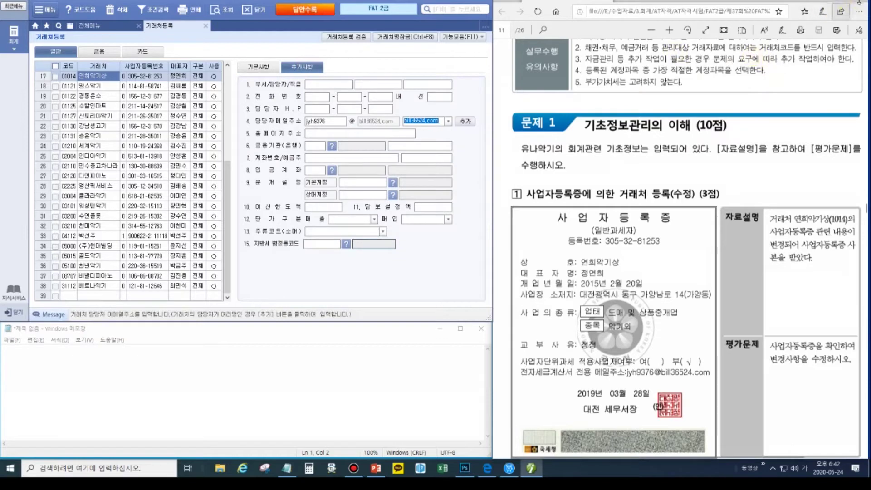
pyautogui.click(857, 4)
pyautogui.moveTo(302, 115); pyautogui.dragTo(450, 127)
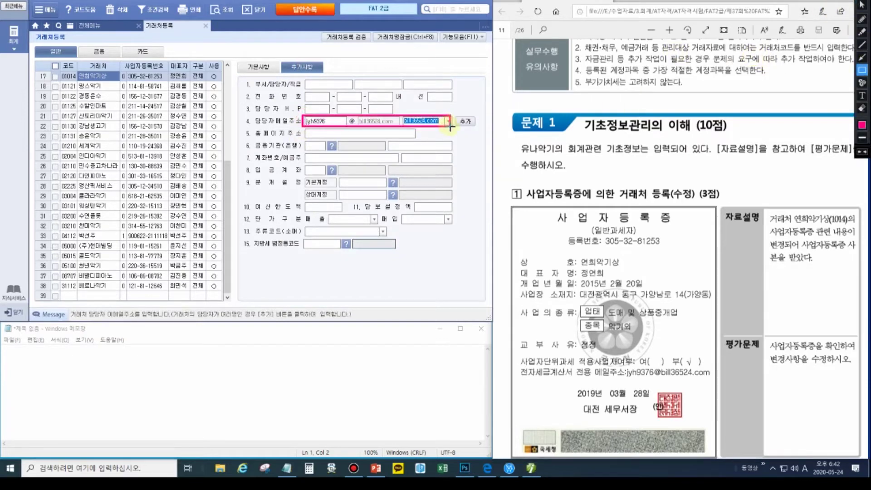
pyautogui.press('Escape')
# - Scroll the PDF to question 2's 전기분 손익계산서 on page 13
pyautogui.scroll(-10, 789, 313)
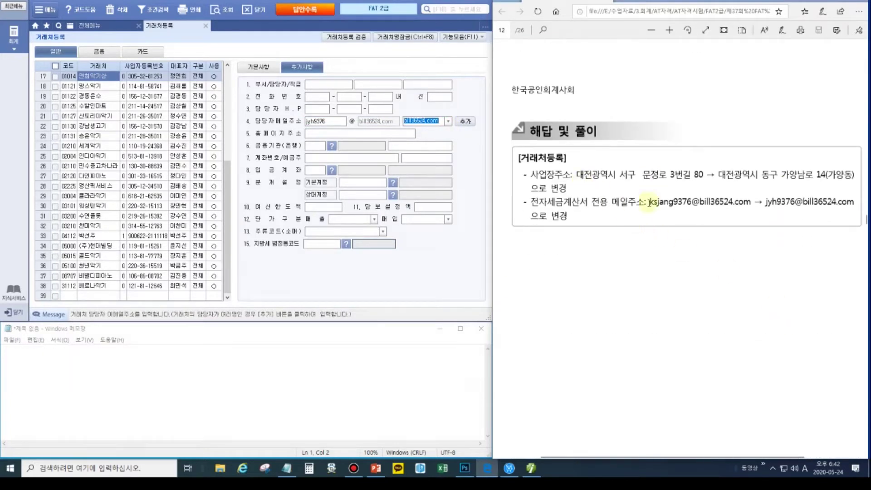
pyautogui.scroll(-10, 618, 258)
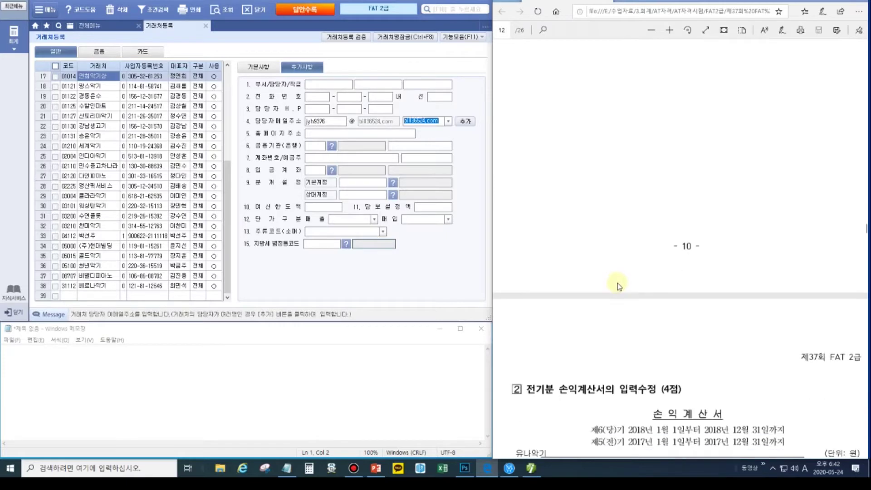
pyautogui.scroll(-3, 619, 286)
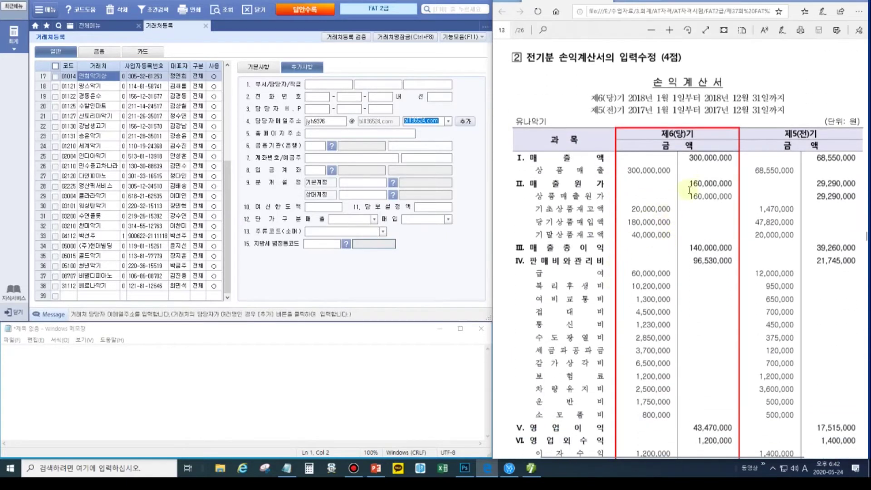
pyautogui.click(206, 25)
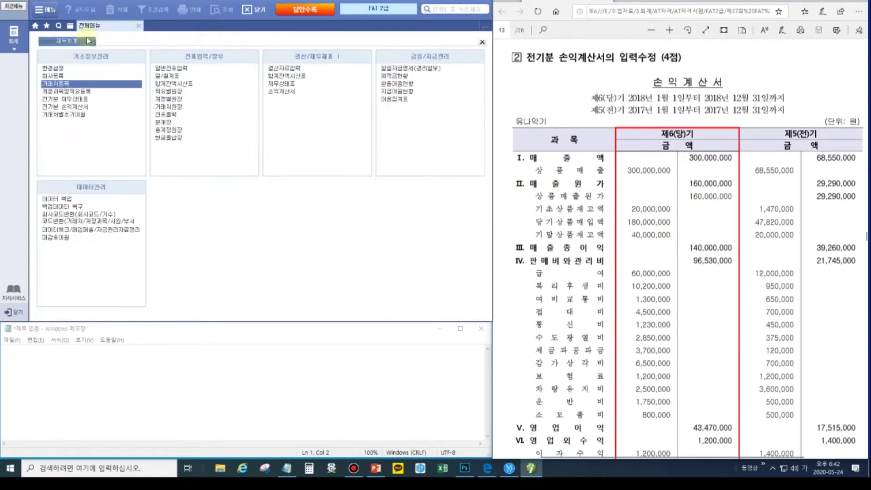
# - Open the 전기분 손익계산서 and mark net income 60,220,000 and cost of sales 142,000,000
pyautogui.click(65, 108)
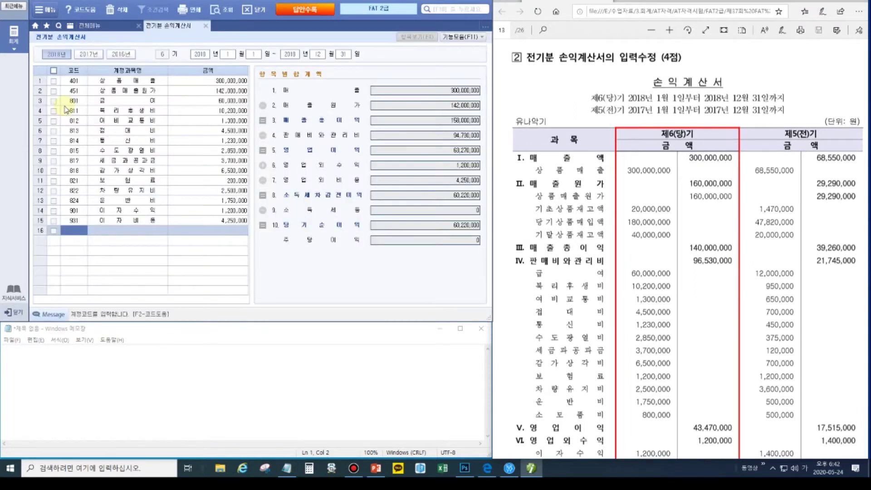
pyautogui.click(71, 93)
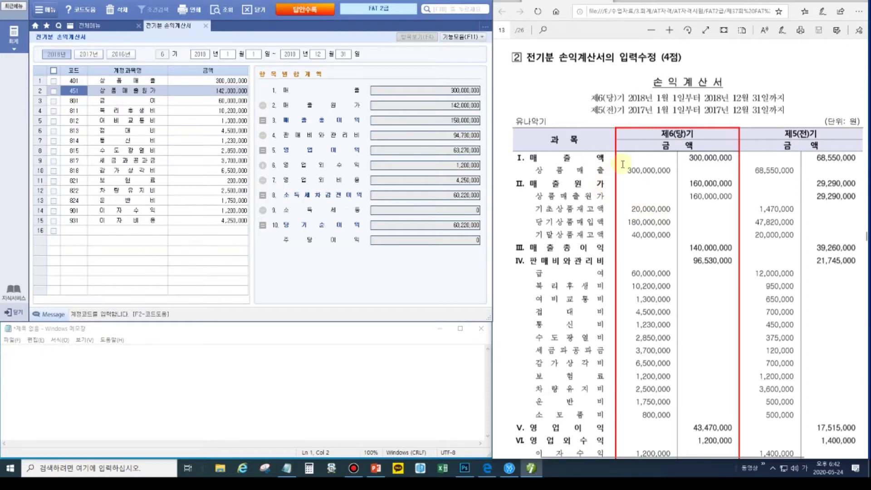
pyautogui.click(857, 3)
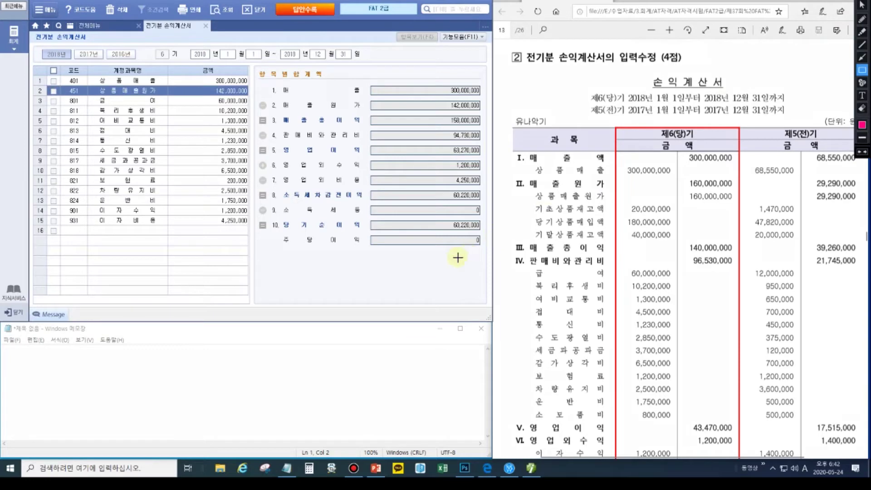
pyautogui.moveTo(445, 221); pyautogui.dragTo(483, 231)
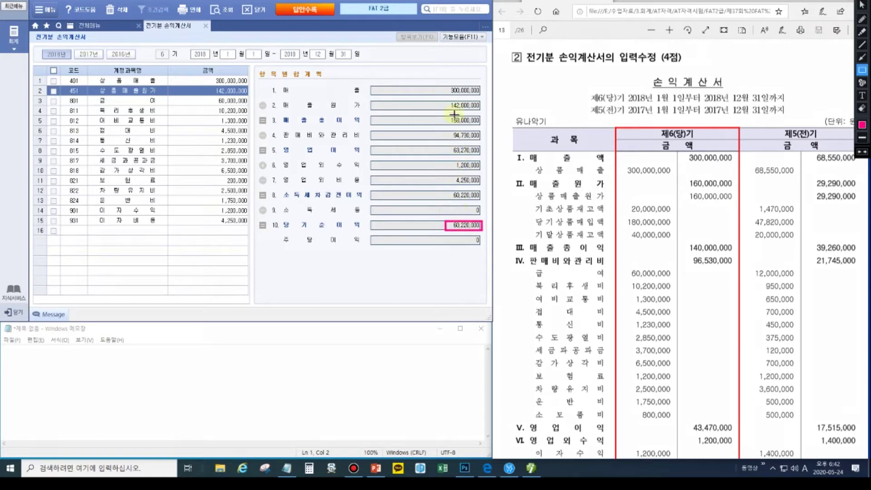
pyautogui.moveTo(448, 100); pyautogui.dragTo(482, 111)
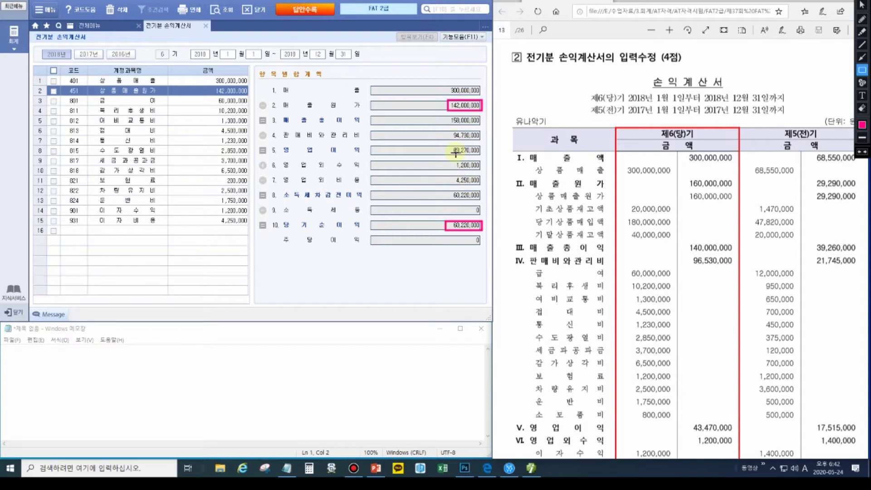
pyautogui.press('Escape')
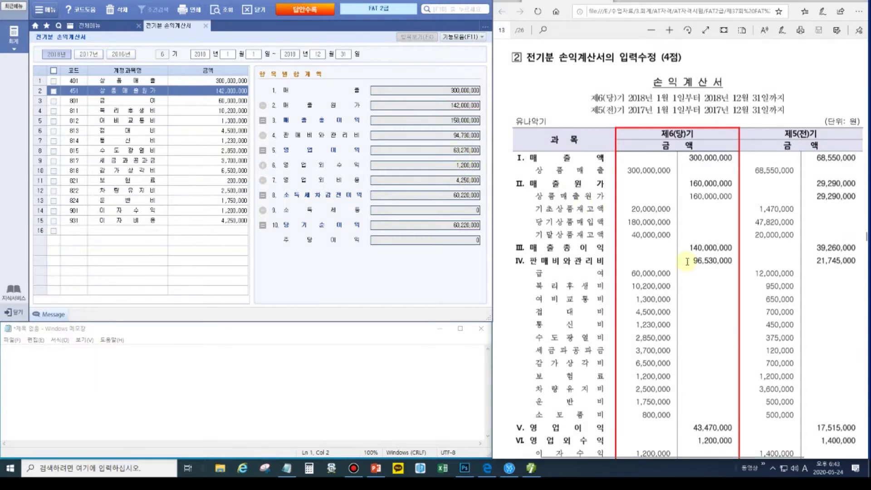
# - Compare the PDF's correct net income 40,420,000 against the program's 60,220,000
pyautogui.scroll(-3, 691, 279)
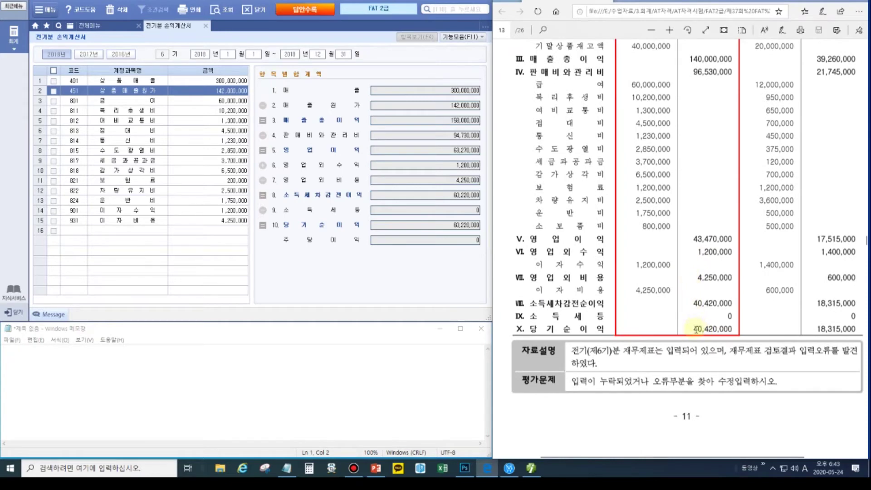
pyautogui.click(862, 25)
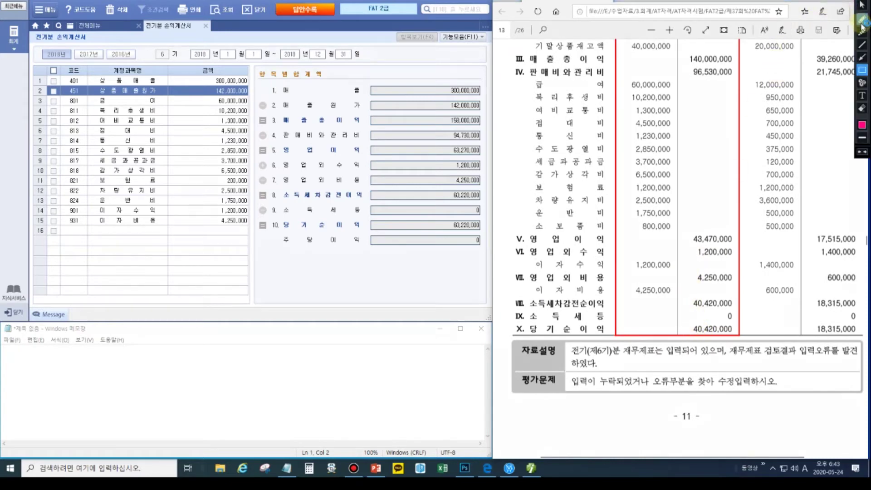
pyautogui.click(862, 58)
pyautogui.moveTo(689, 330); pyautogui.dragTo(476, 233)
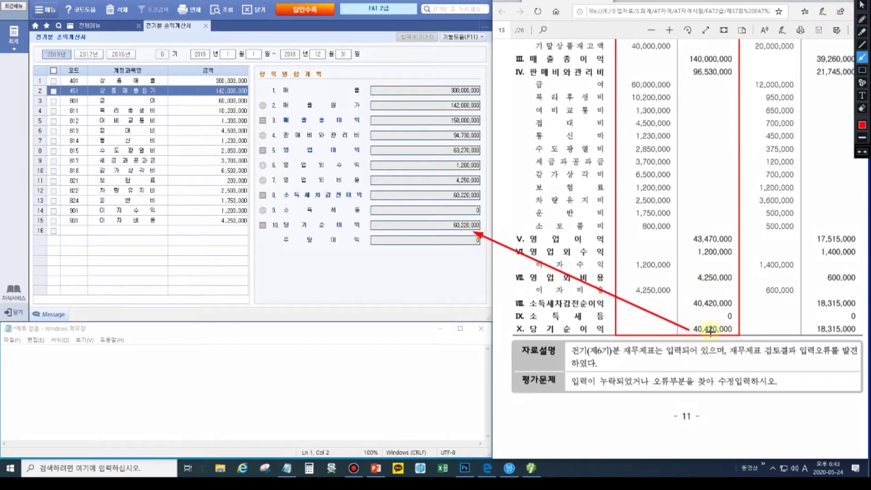
pyautogui.click(862, 70)
pyautogui.moveTo(690, 323); pyautogui.dragTo(737, 336)
pyautogui.moveTo(448, 220); pyautogui.dragTo(482, 231)
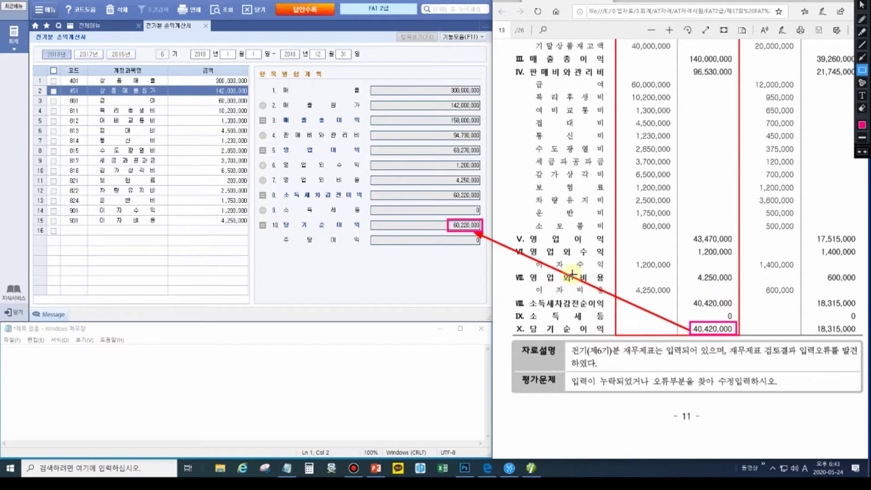
pyautogui.press('Escape')
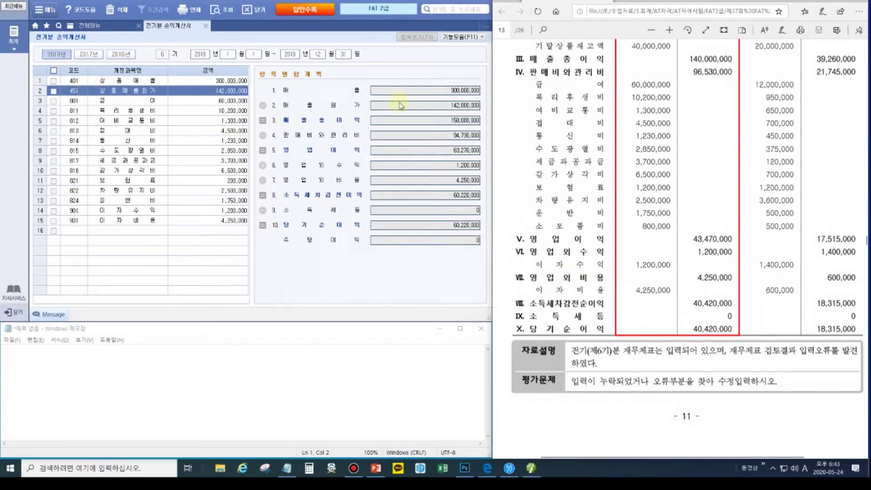
# - Open the cost-of-sales breakdown for row 451 상품매출원가
pyautogui.click(663, 119)
pyautogui.scroll(5, 757, 291)
pyautogui.scroll(-3, 750, 266)
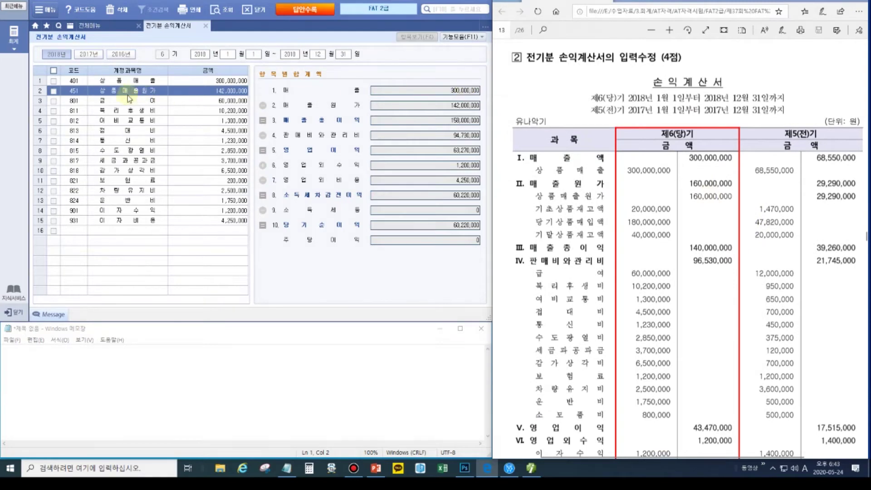
pyautogui.click(78, 93)
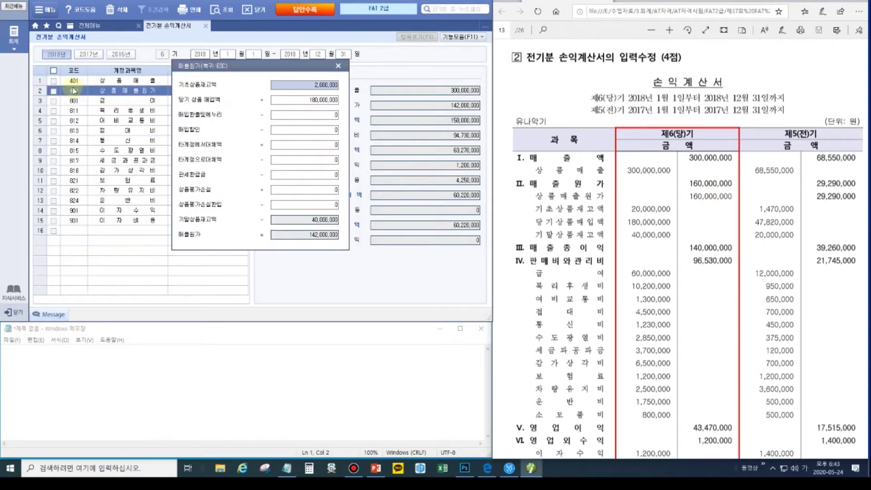
# - Enter 20,000,000 as the beginning merchandise inventory in the cost-of-sales breakdown
pyautogui.moveTo(220, 66); pyautogui.dragTo(221, 127)
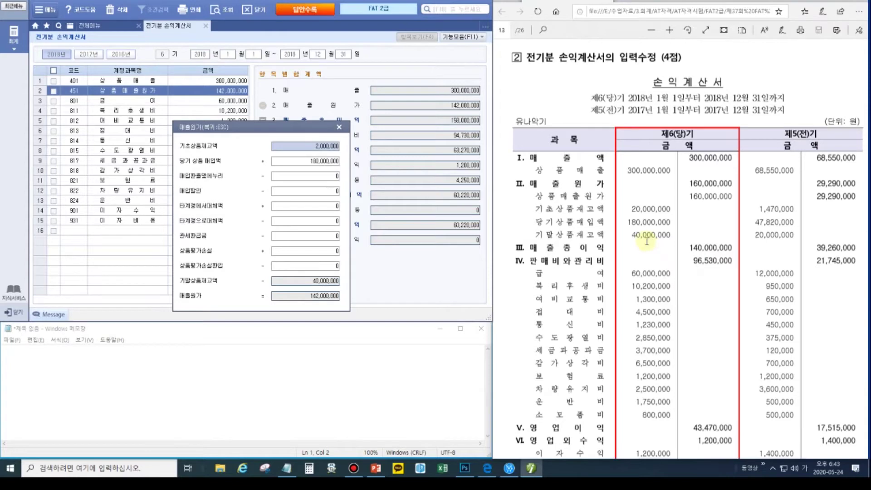
pyautogui.click(319, 145)
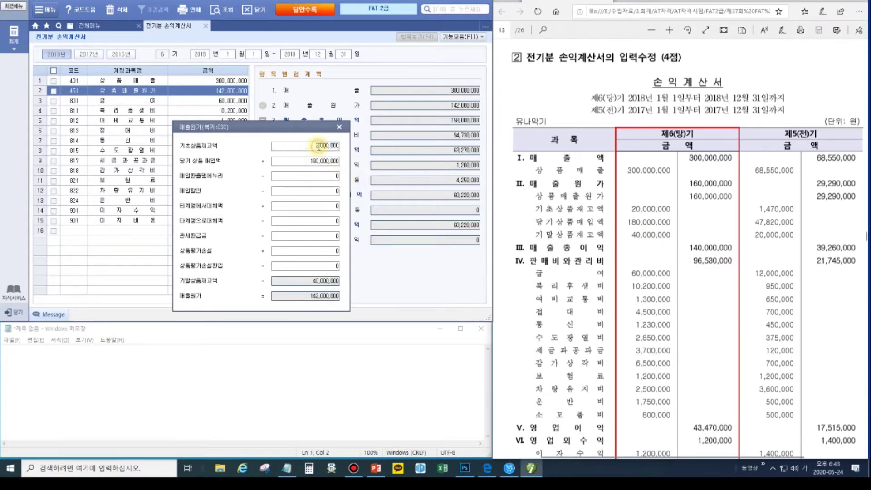
pyautogui.write('20000000')
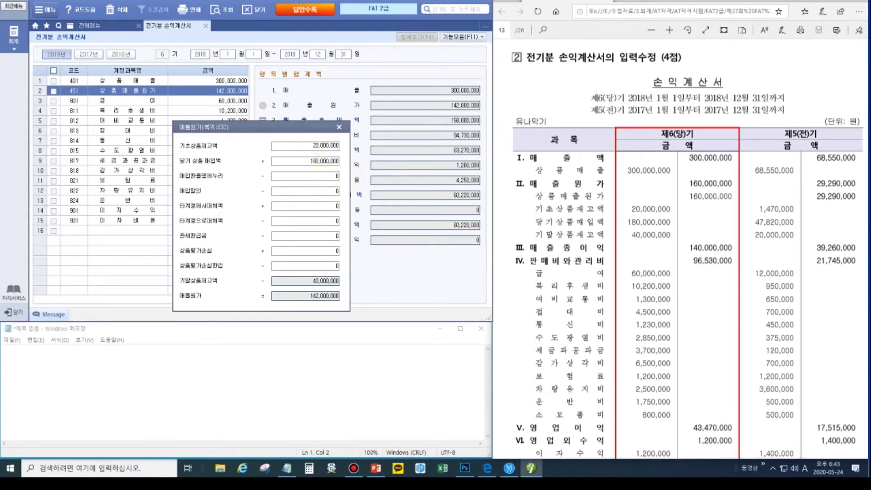
pyautogui.press('Return')
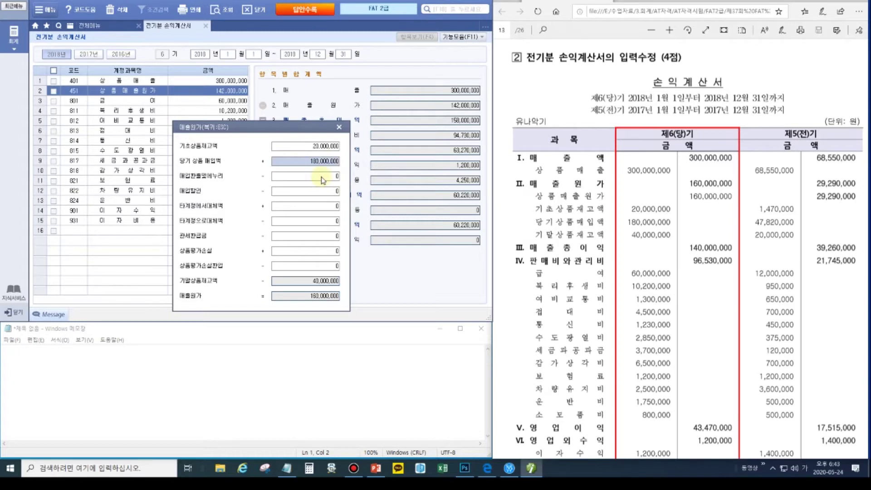
# - Highlight the 40,000,000 ending inventory and new beginning inventory, then close the breakdown to apply it
pyautogui.click(321, 281)
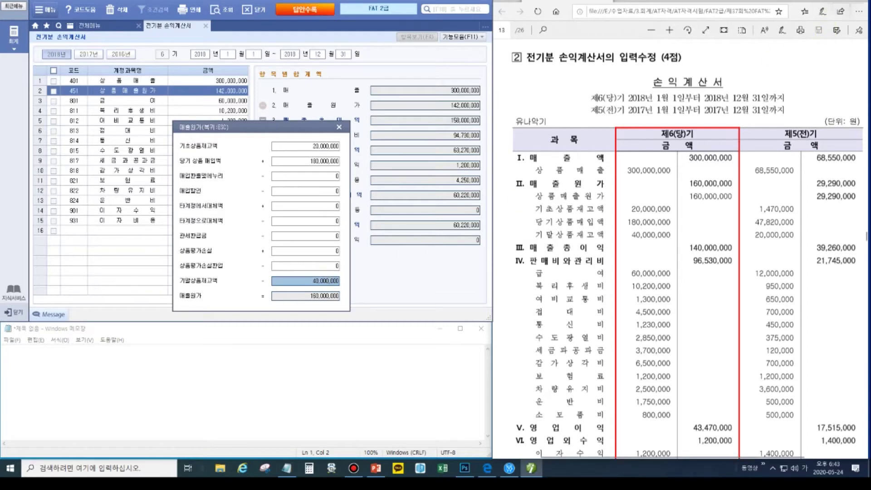
pyautogui.moveTo(308, 278); pyautogui.dragTo(350, 289)
pyautogui.click(862, 56)
pyautogui.moveTo(343, 275); pyautogui.dragTo(450, 43)
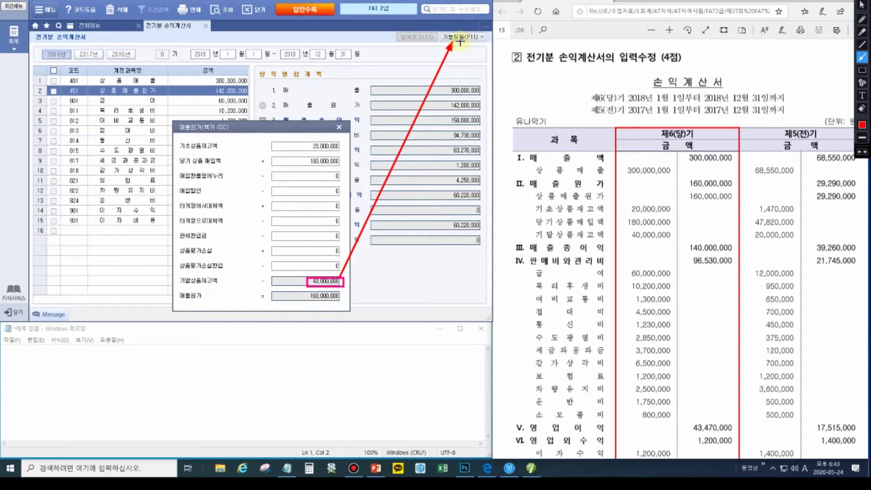
pyautogui.press('Escape')
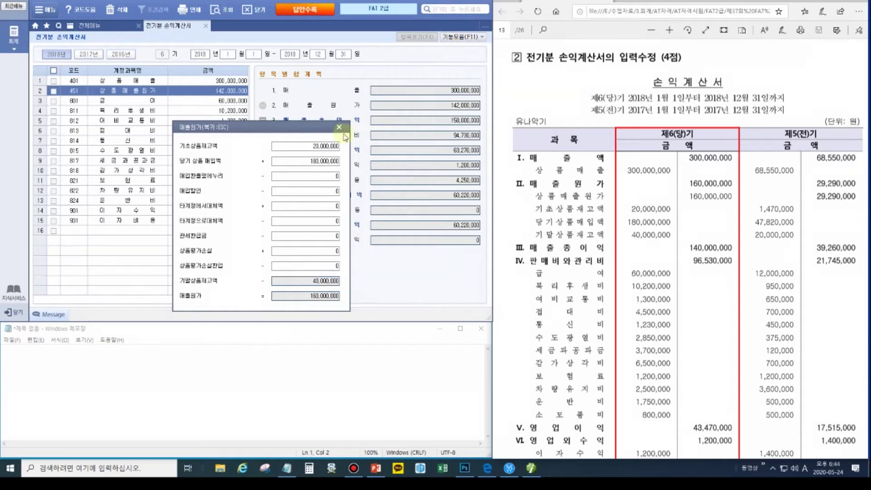
pyautogui.click(864, 7)
pyautogui.moveTo(310, 142)
pyautogui.mouseDown()
pyautogui.moveTo(335, 151)
pyautogui.moveTo(336, 140)
pyautogui.mouseUp()
pyautogui.press('Escape')
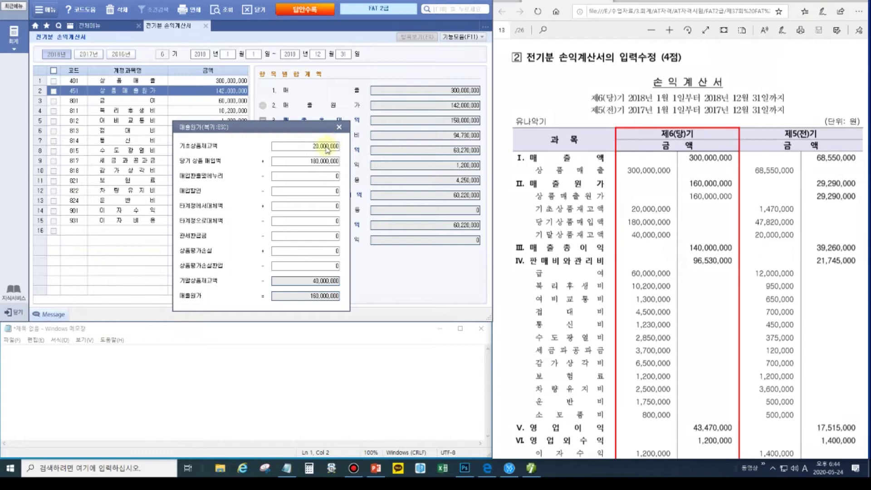
pyautogui.click(339, 126)
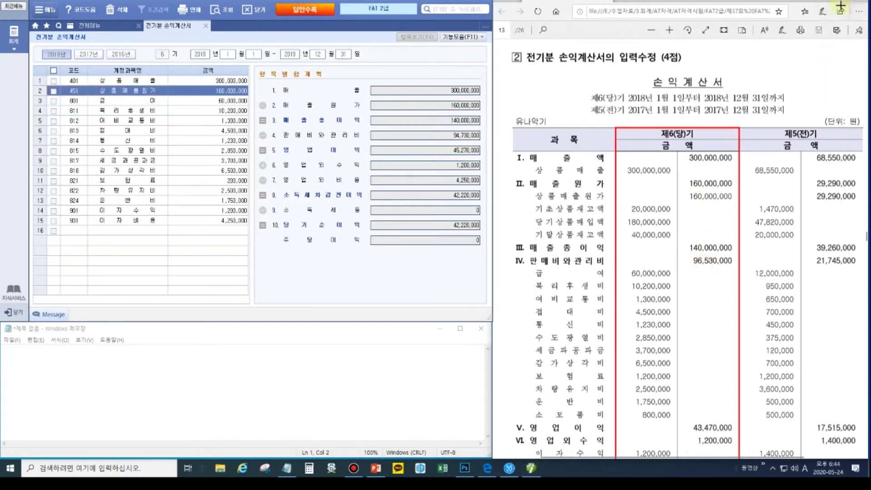
# - Mark the 96,530,000 vs 94,730,000 expense gap and list only item 4's accounts
pyautogui.hotkey('ctrl', 'shift', 'p')
pyautogui.moveTo(690, 260)
pyautogui.mouseDown()
pyautogui.moveTo(460, 140)
pyautogui.moveTo(467, 141)
pyautogui.mouseUp()
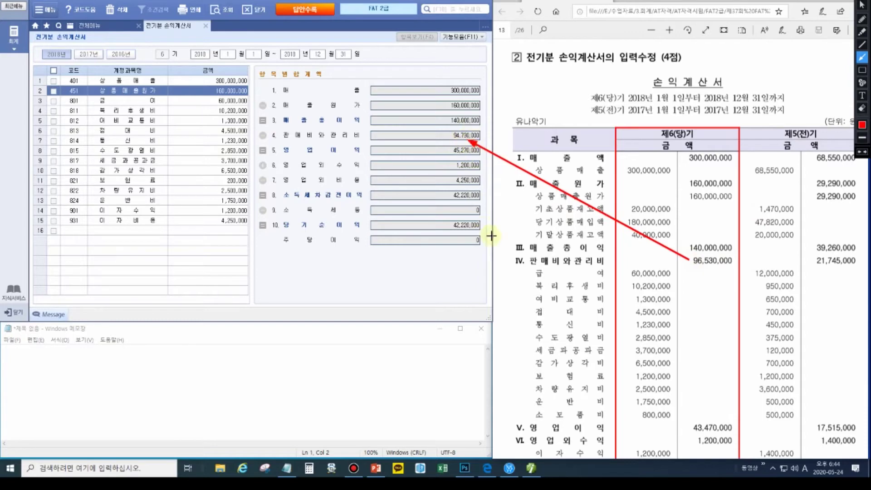
pyautogui.hotkey('ctrl', 'shift', 'p')
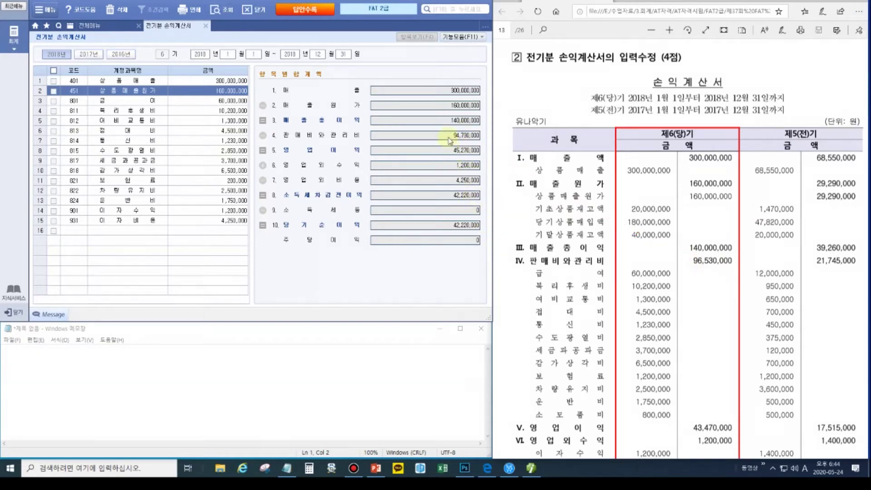
pyautogui.click(448, 140)
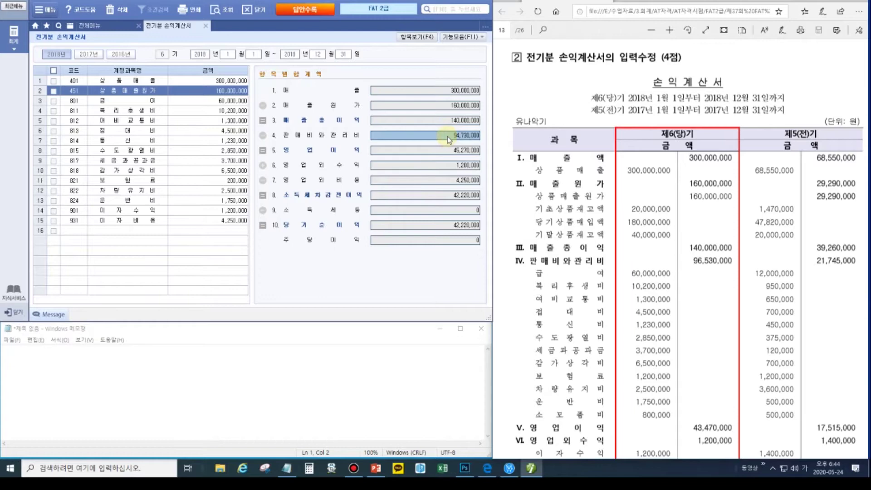
pyautogui.click(428, 39)
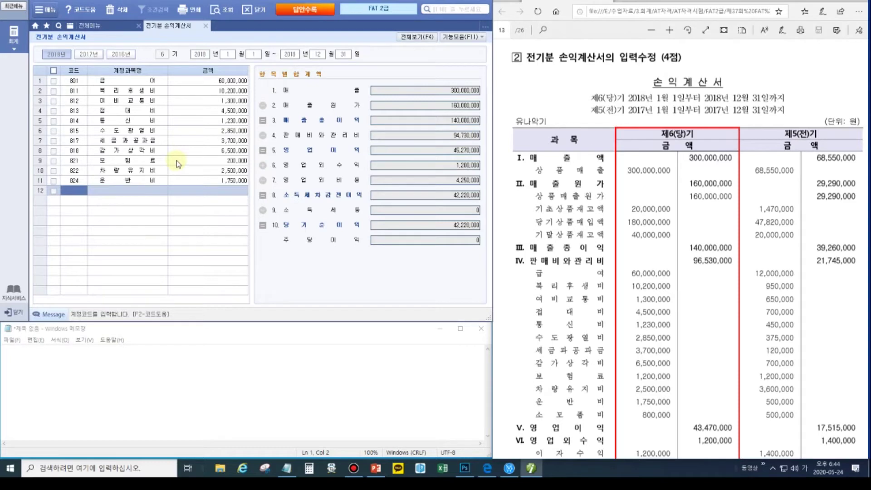
# - Check the expense amounts against the PDF and change 821 보험료 to 1,200,000
pyautogui.click(226, 82)
pyautogui.click(226, 93)
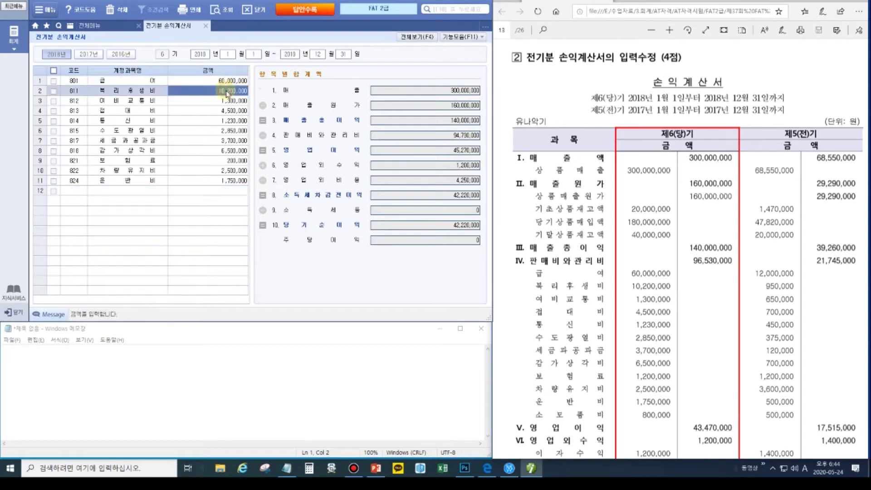
pyautogui.click(227, 103)
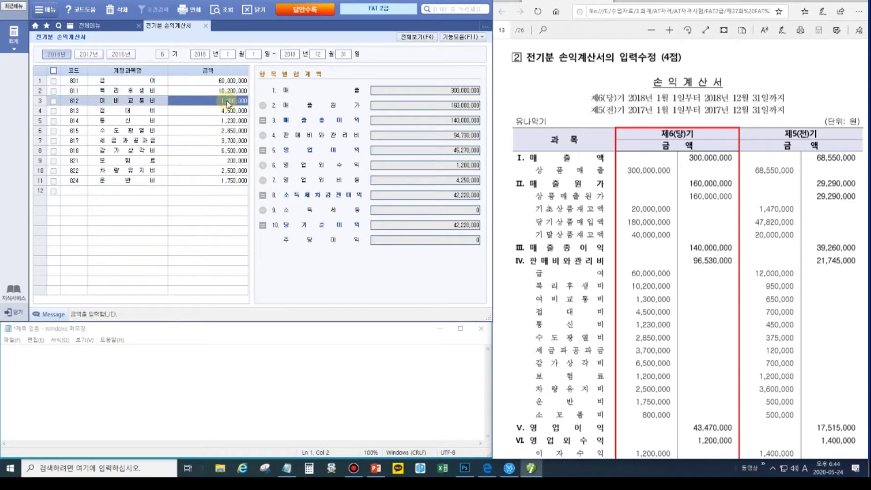
pyautogui.click(229, 112)
pyautogui.click(233, 122)
pyautogui.click(237, 132)
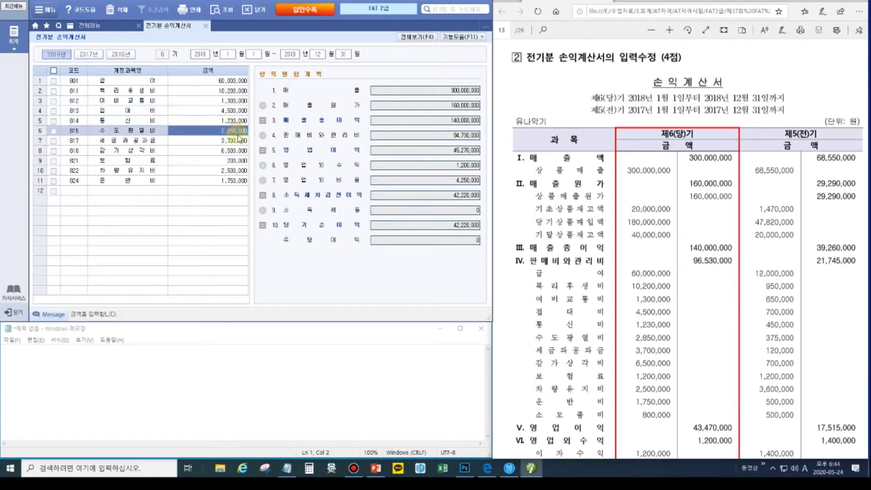
pyautogui.click(239, 149)
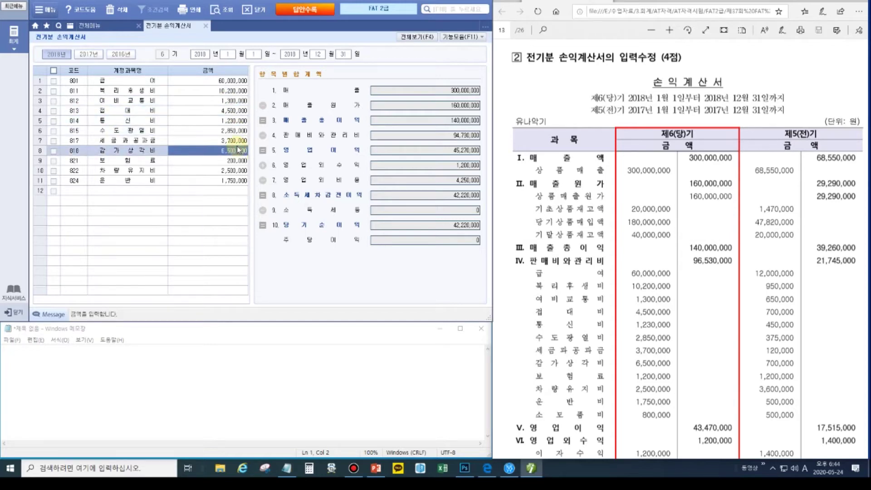
pyautogui.click(237, 160)
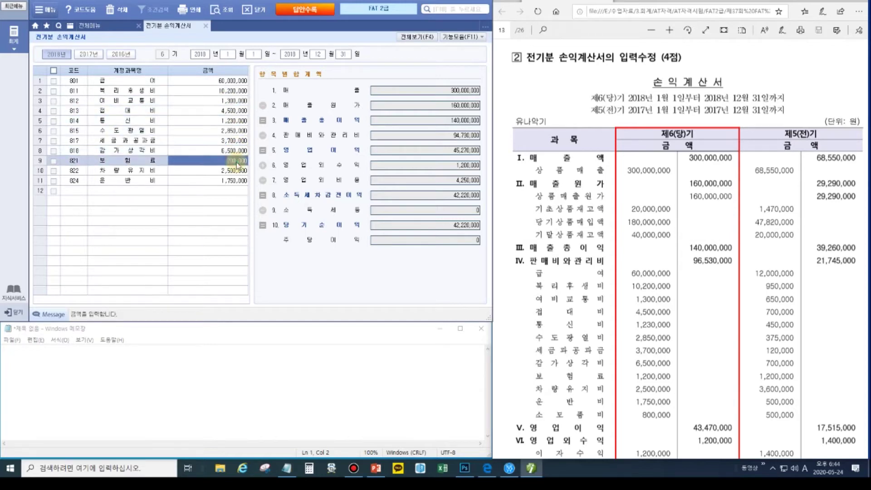
pyautogui.write('1200000')
pyautogui.press('Return')
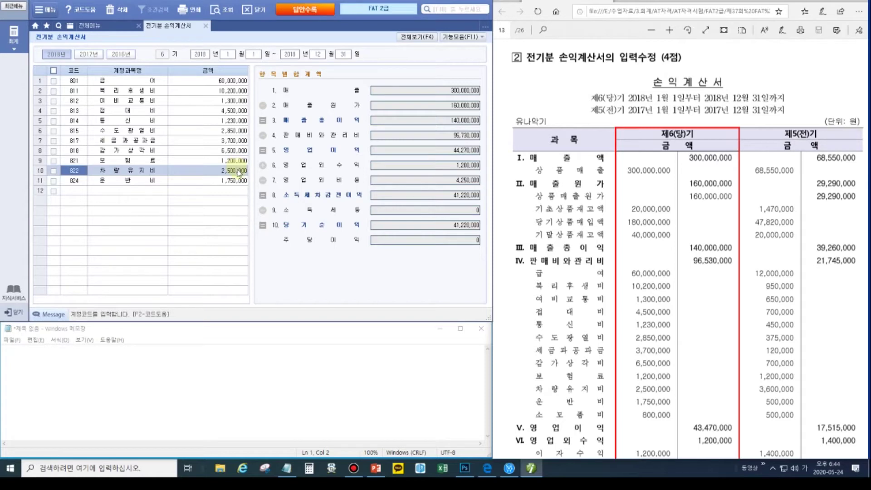
# - Add account 830 소모품비 with 800,000
pyautogui.click(79, 193)
pyautogui.write('830')
pyautogui.press('Return')
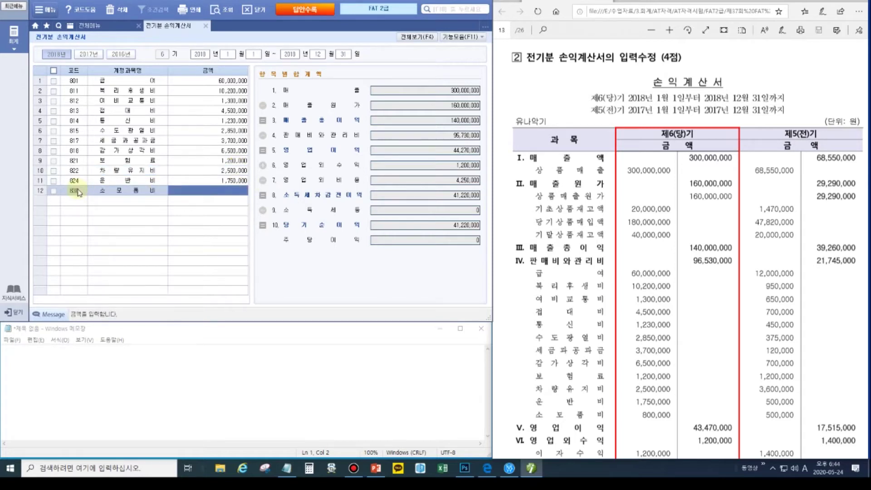
pyautogui.write('800,000')
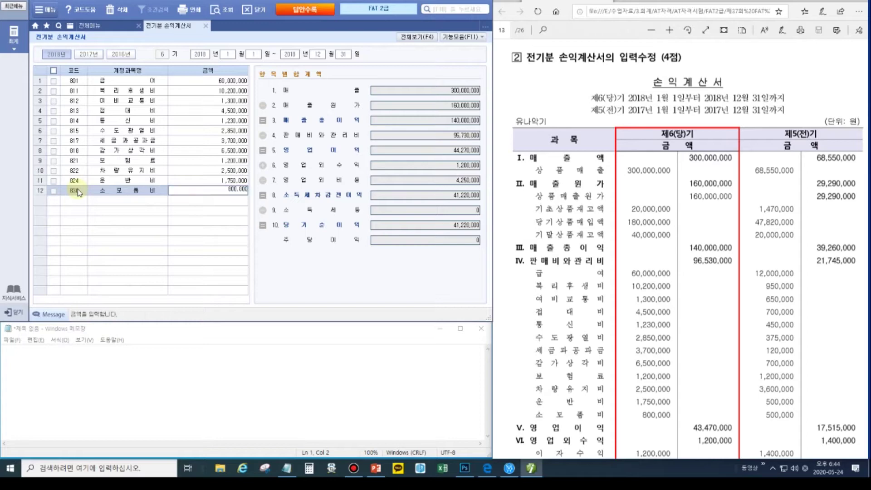
pyautogui.press('Return')
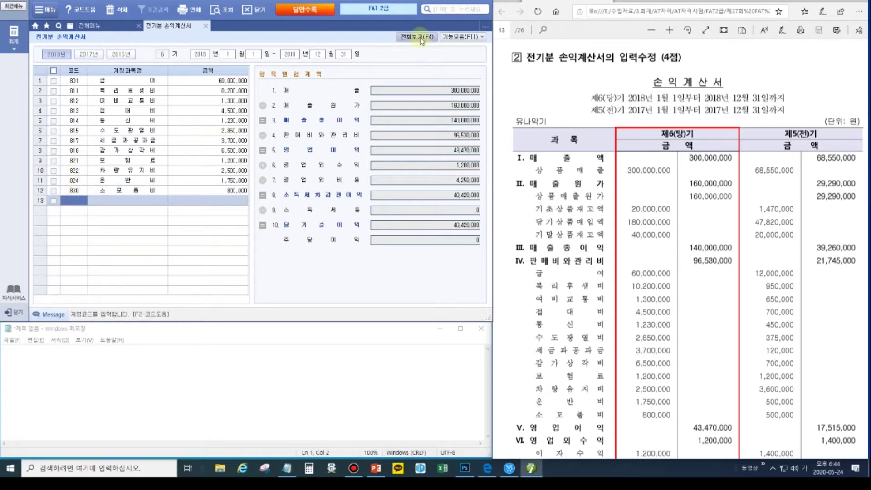
# - Show all income statement accounts again and compare them with the PDF
pyautogui.click(421, 40)
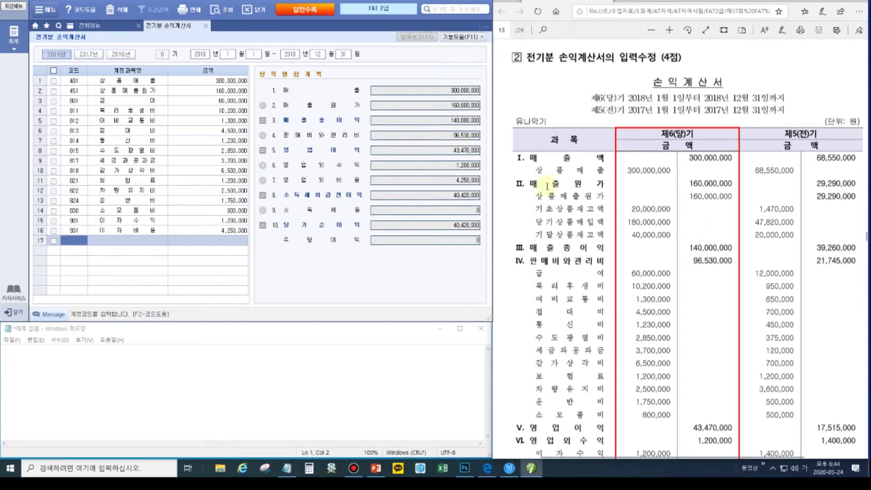
pyautogui.click(657, 287)
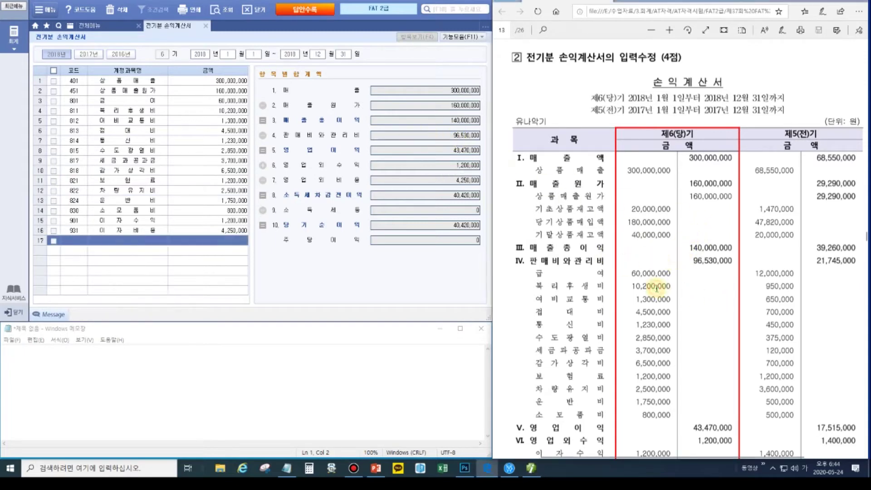
pyautogui.scroll(-5, 656, 288)
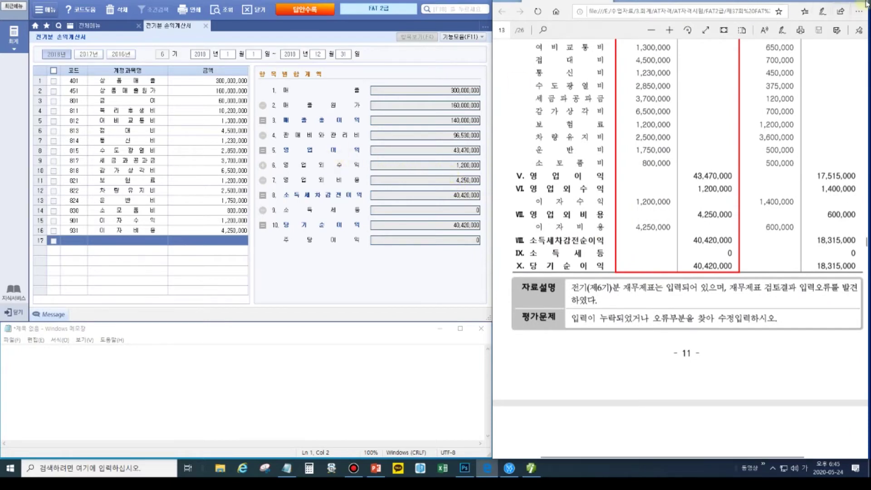
pyautogui.scroll(3, 844, 37)
# - Box the 상품매출원가 row, 1,200,000 insurance and 800,000 supplies amounts, then scroll the PDF down
pyautogui.moveTo(861, 4)
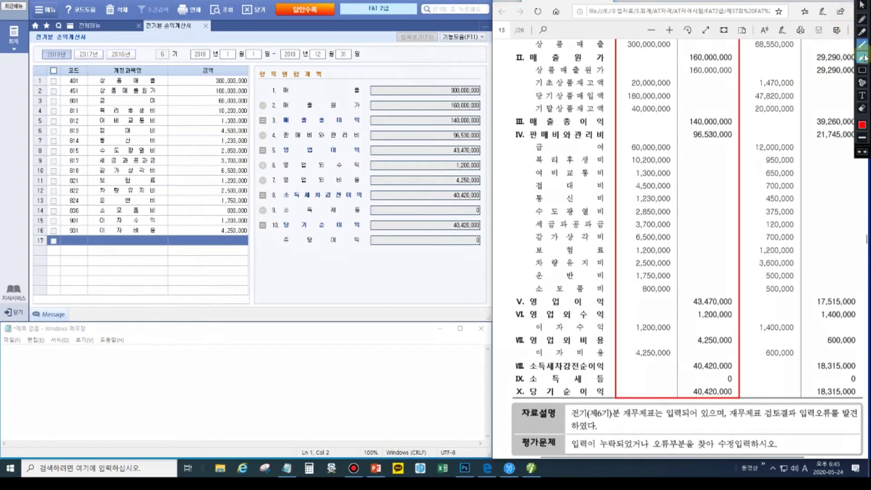
pyautogui.click(862, 69)
pyautogui.moveTo(89, 86); pyautogui.dragTo(162, 95)
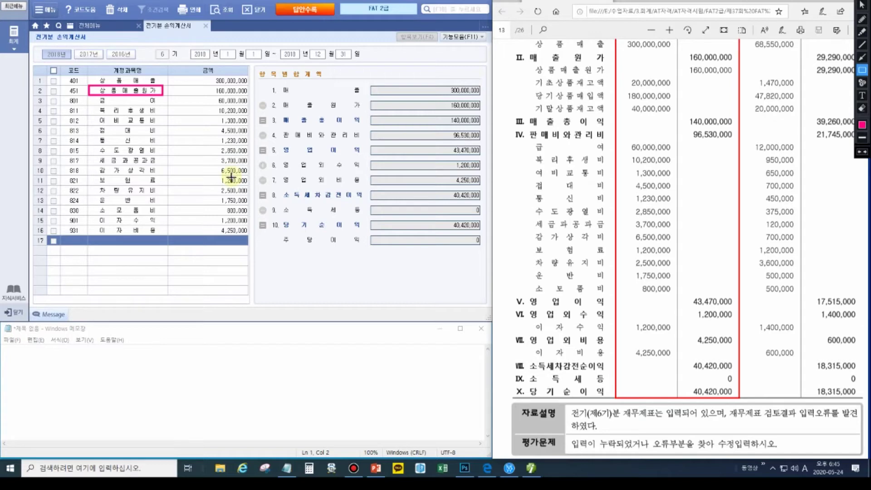
pyautogui.moveTo(216, 176); pyautogui.dragTo(251, 184)
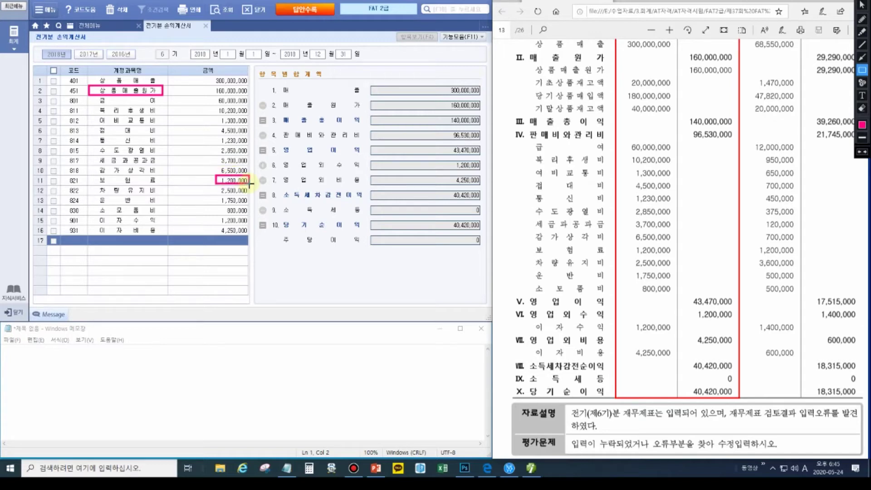
pyautogui.moveTo(217, 206); pyautogui.dragTo(249, 216)
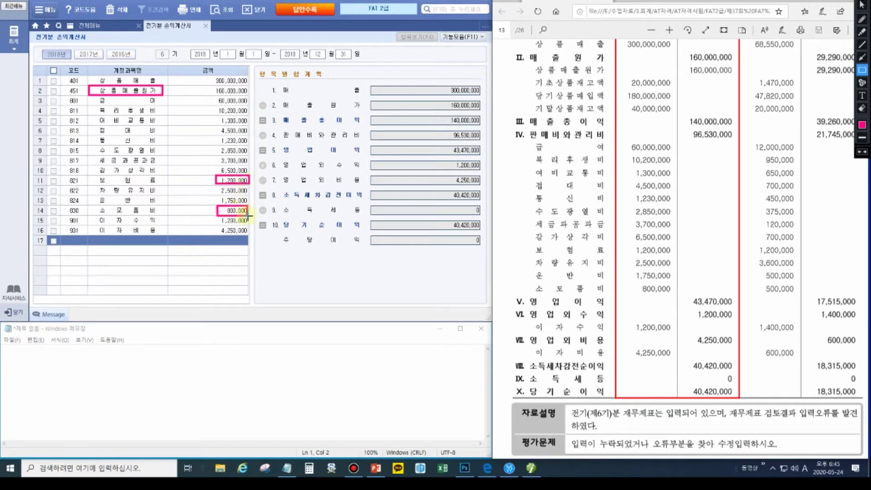
pyautogui.press('Escape')
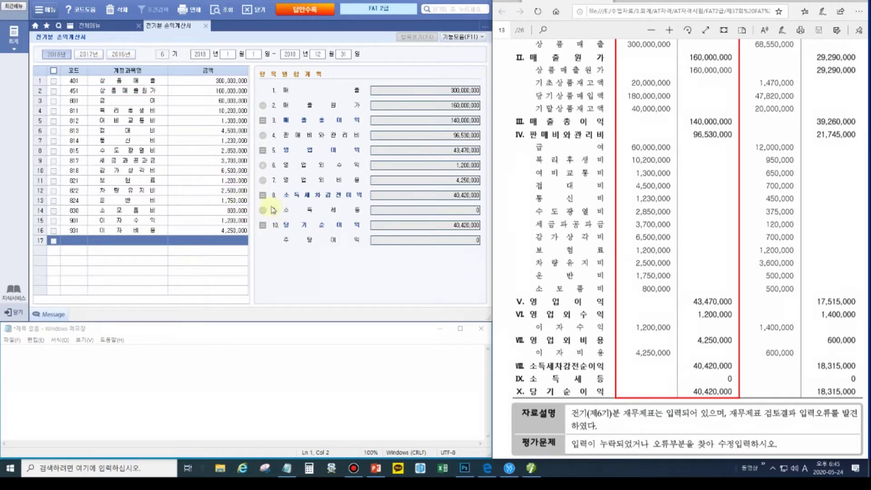
pyautogui.scroll(-7, 667, 231)
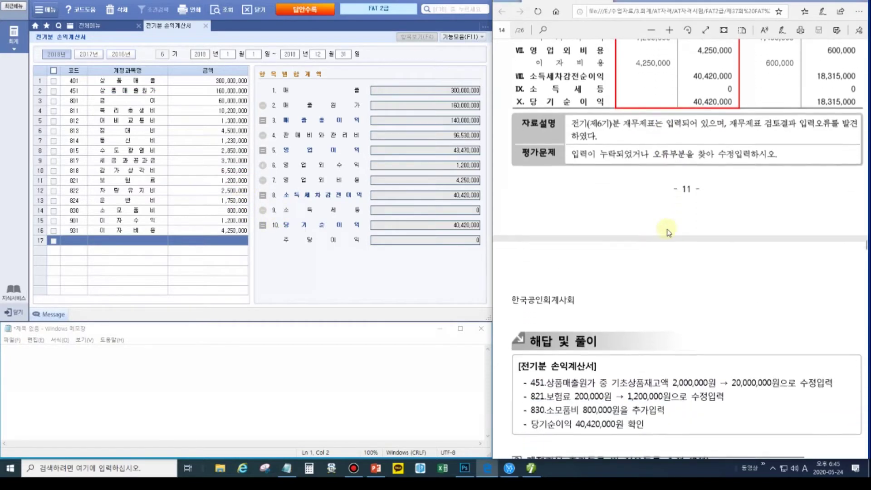
pyautogui.scroll(-4, 667, 232)
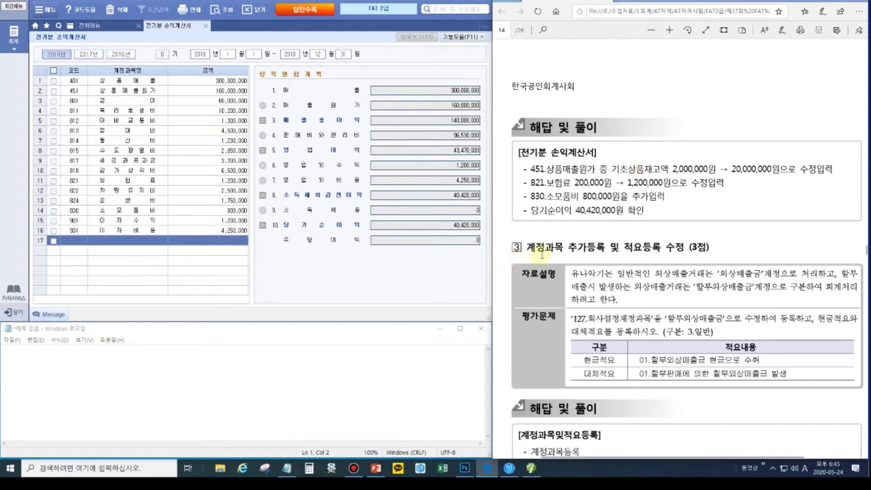
pyautogui.click(592, 251)
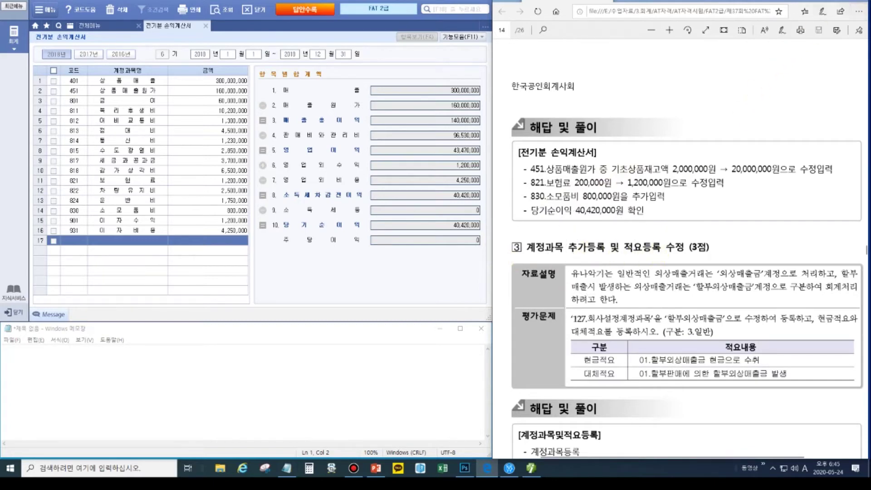
pyautogui.moveTo(862, 6)
pyautogui.moveTo(523, 240)
pyautogui.mouseDown()
pyautogui.moveTo(564, 255)
pyautogui.moveTo(665, 256)
pyautogui.mouseUp()
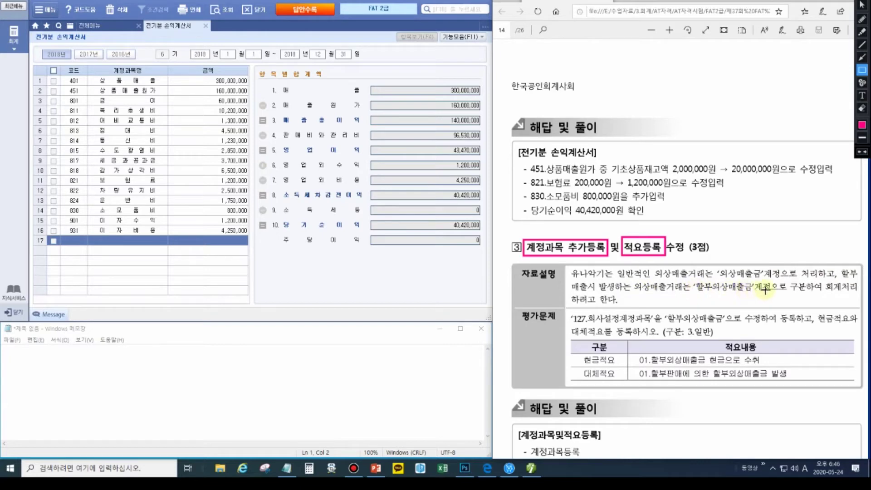
pyautogui.moveTo(787, 280); pyautogui.dragTo(808, 293)
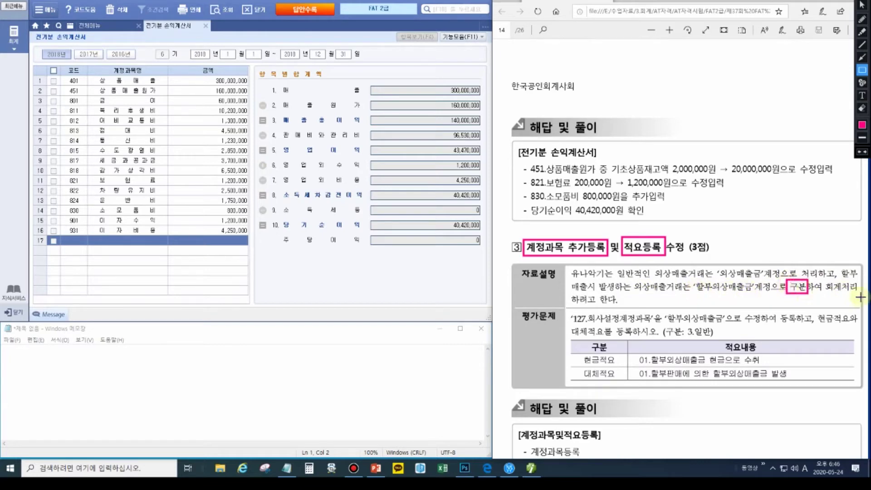
pyautogui.press('Escape')
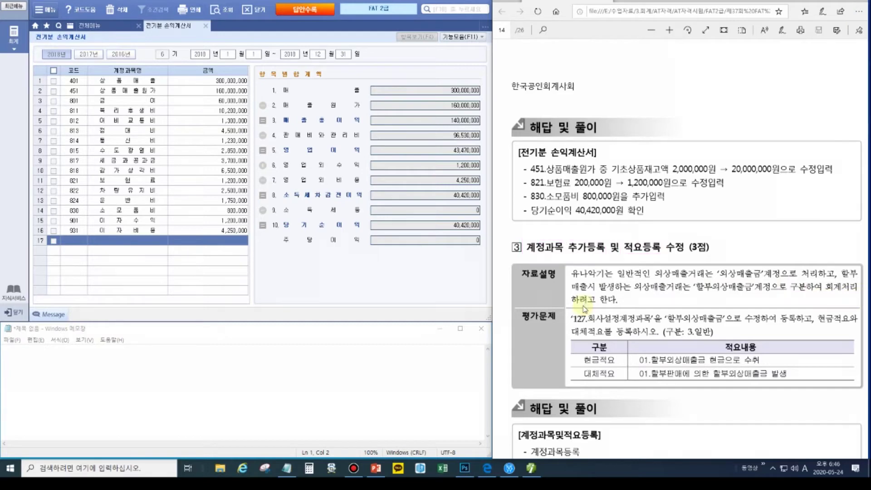
# - In 계정과목및적요등록, rename account 127 to 할부외상매출금
pyautogui.click(208, 28)
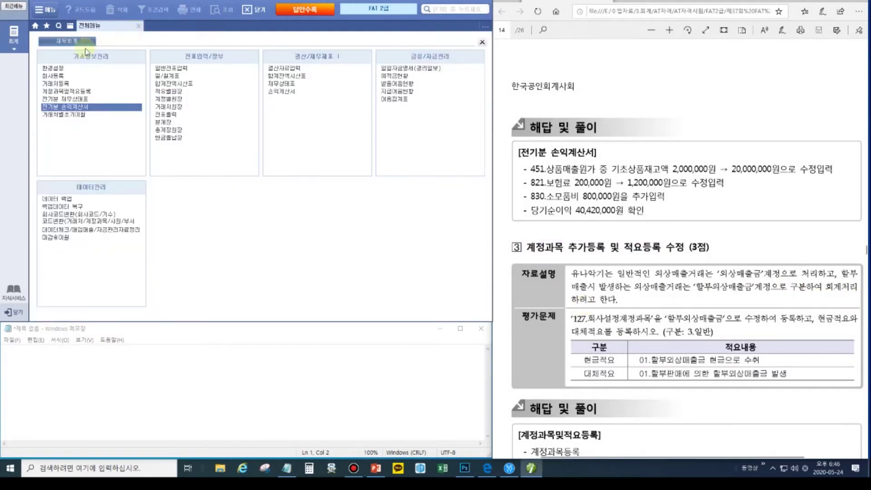
pyautogui.click(48, 90)
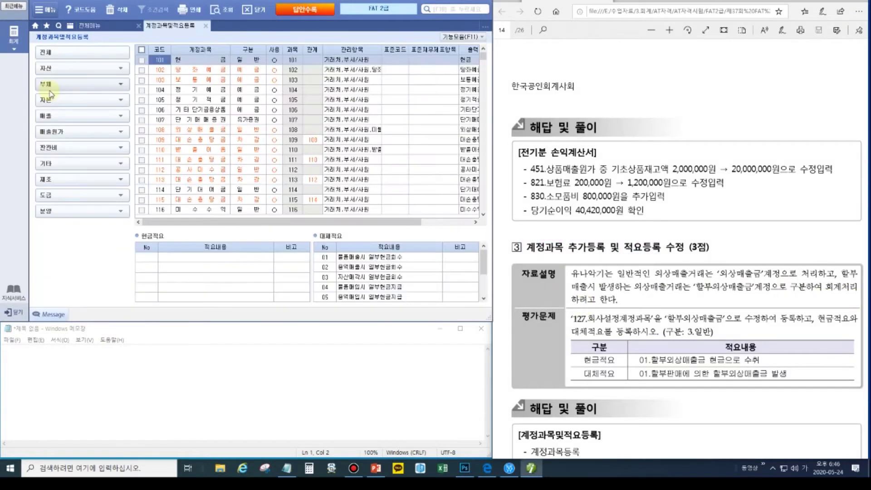
pyautogui.write('127')
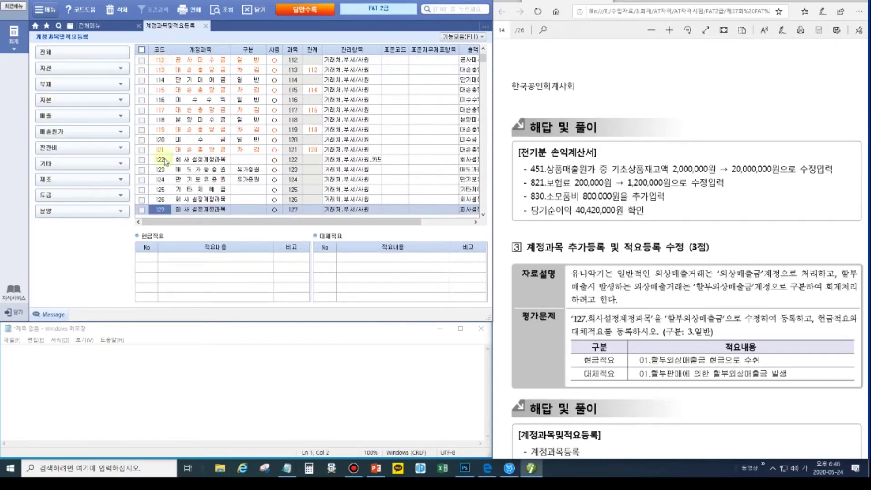
pyautogui.click(189, 210)
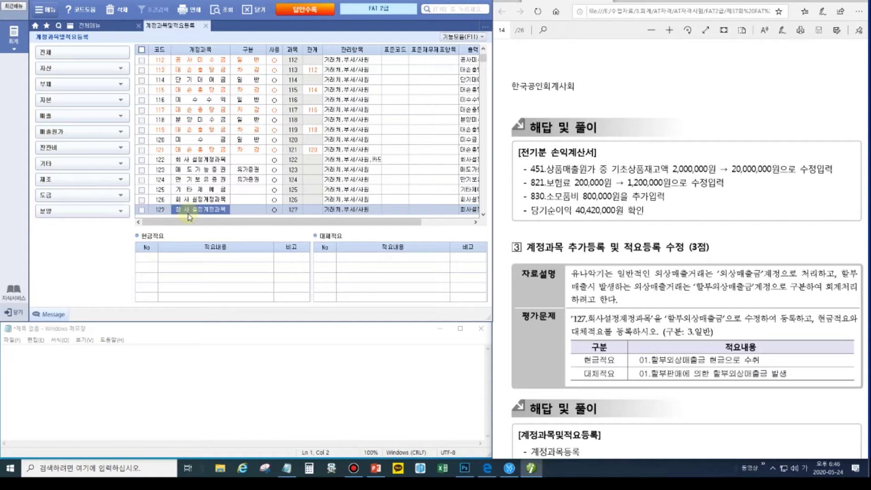
pyautogui.write('할부외상매출금')
pyautogui.press('Return')
# - Compare the registered summaries of accounts 126, 122 and 121
pyautogui.click(183, 200)
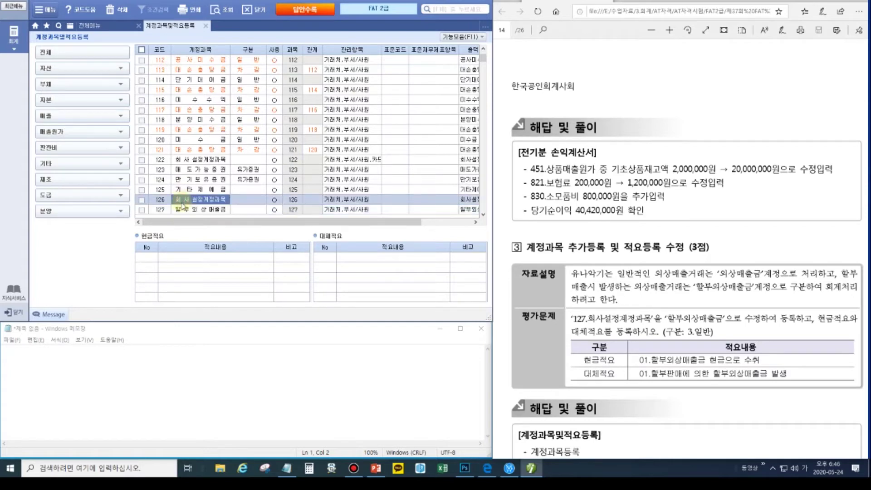
pyautogui.click(196, 161)
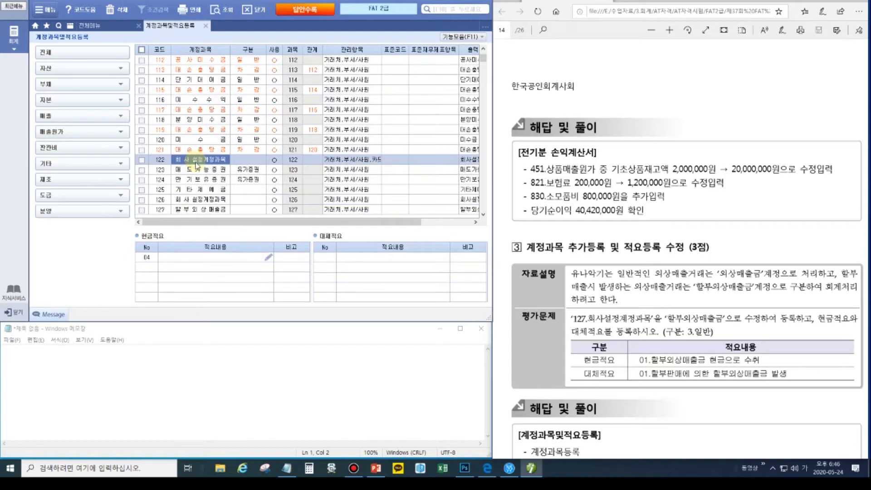
pyautogui.click(207, 202)
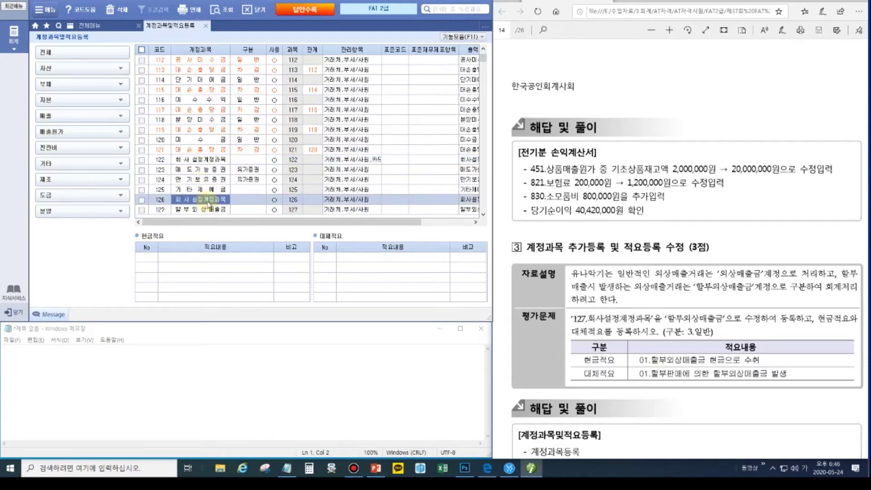
pyautogui.click(207, 151)
pyautogui.click(112, 366)
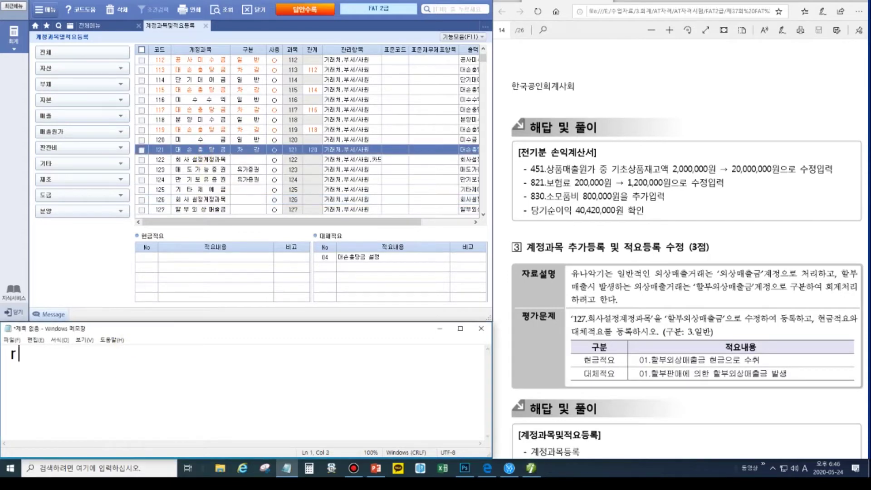
# - Write the Notepad memo '계정과목 빨간색인 경우 수정' with 'ctrl + F1' on the line below
pyautogui.press('Hangul')
pyautogui.write('ㄱ계정과목')
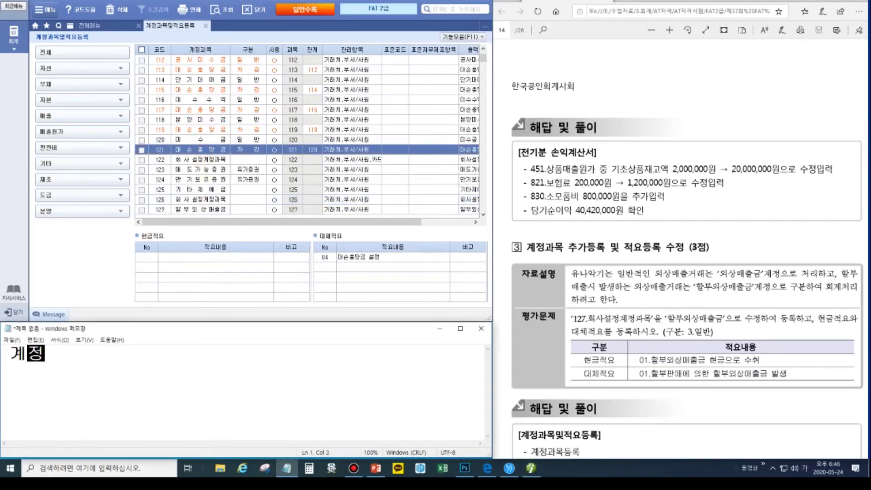
pyautogui.press('Return')
pyautogui.press('Hangul')
pyautogui.write('ctrl  +  ')
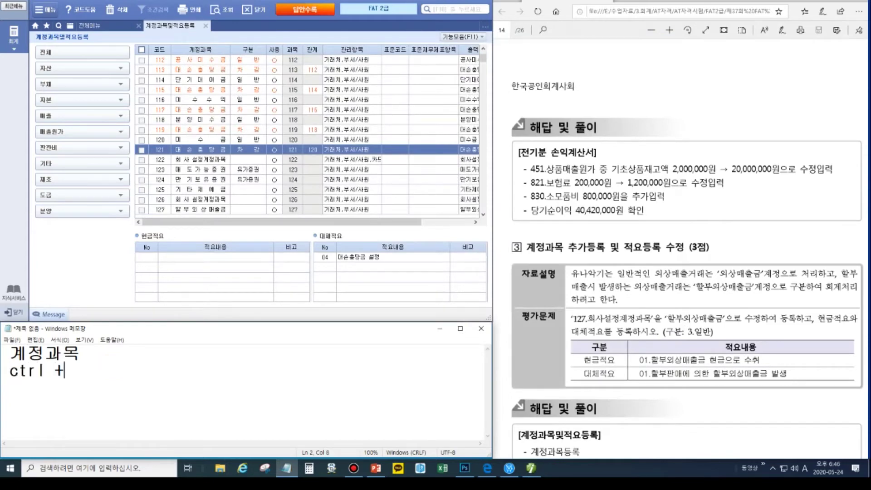
pyautogui.write('F1')
pyautogui.press('Up')
pyautogui.press('Hangul')
pyautogui.write('빨간색ㅇ')
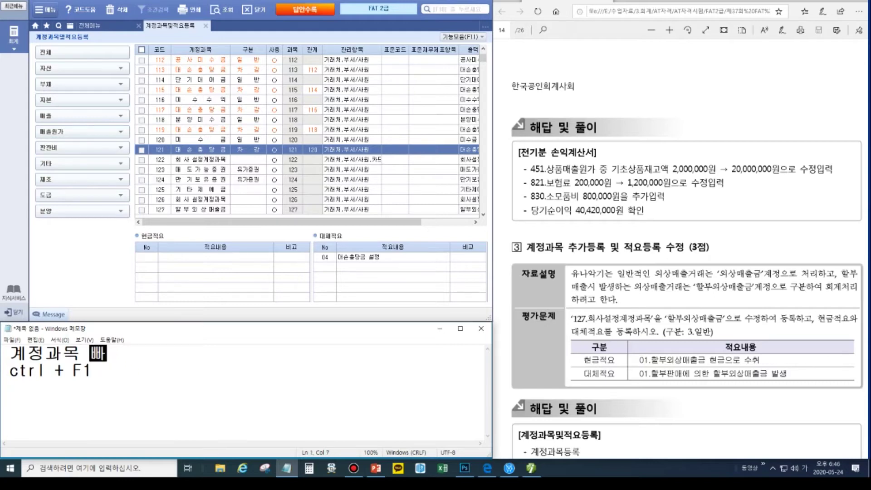
pyautogui.write('인 경우 수정')
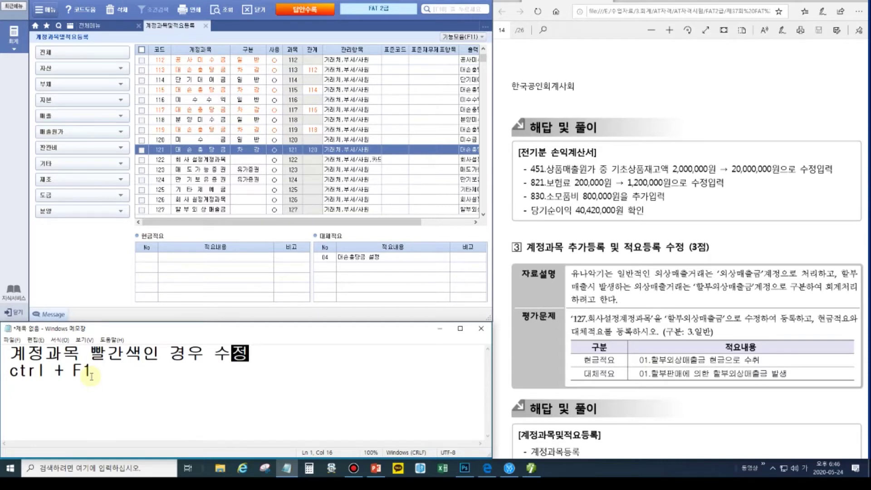
pyautogui.click(214, 211)
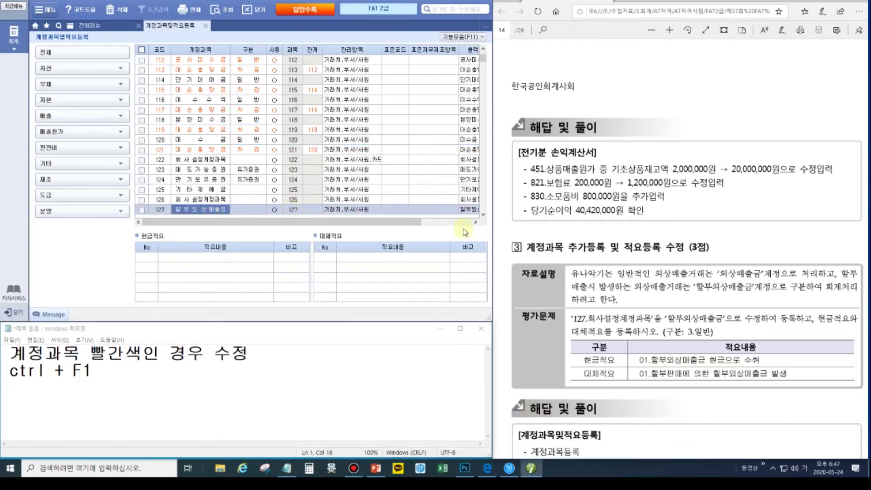
# - Set account 127 to 3.일반, in use, with cash summary 01 '할부외상매출금 현금으로 수취'
pyautogui.click(248, 209)
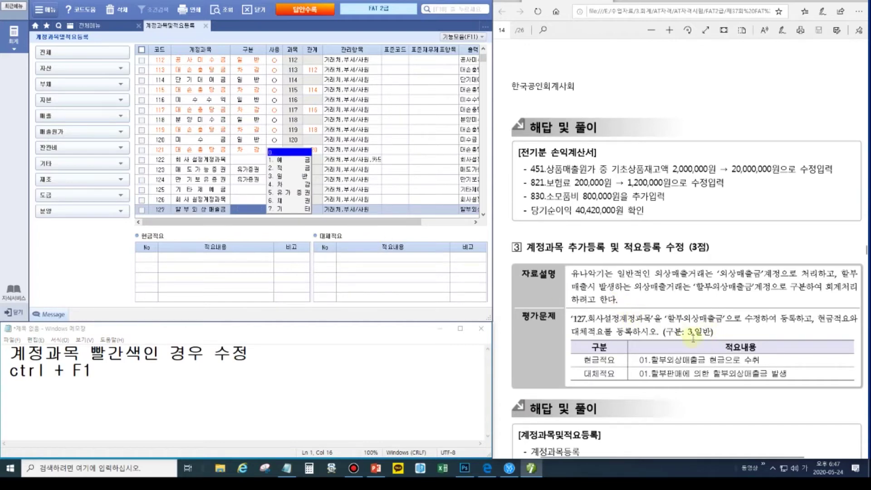
pyautogui.click(279, 176)
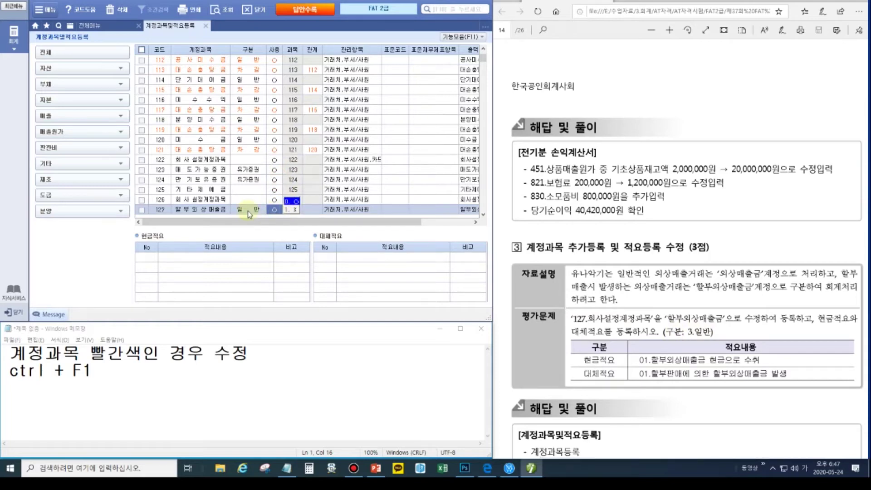
pyautogui.click(151, 258)
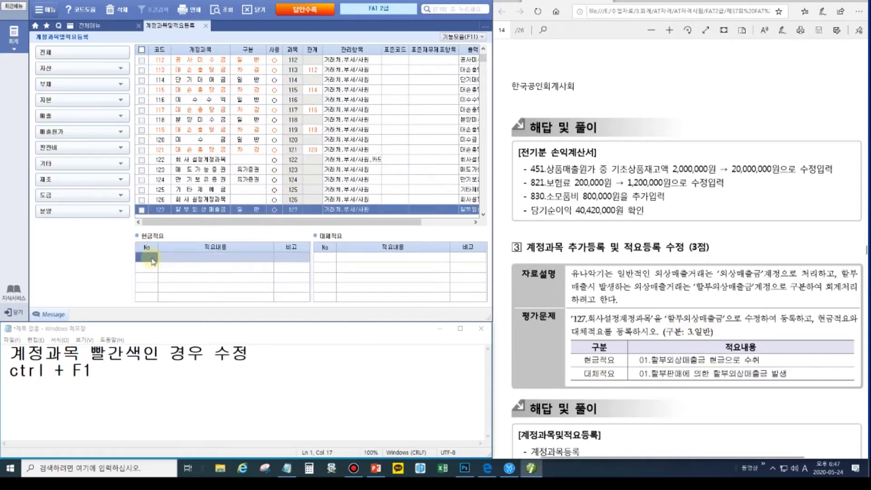
pyautogui.write('01')
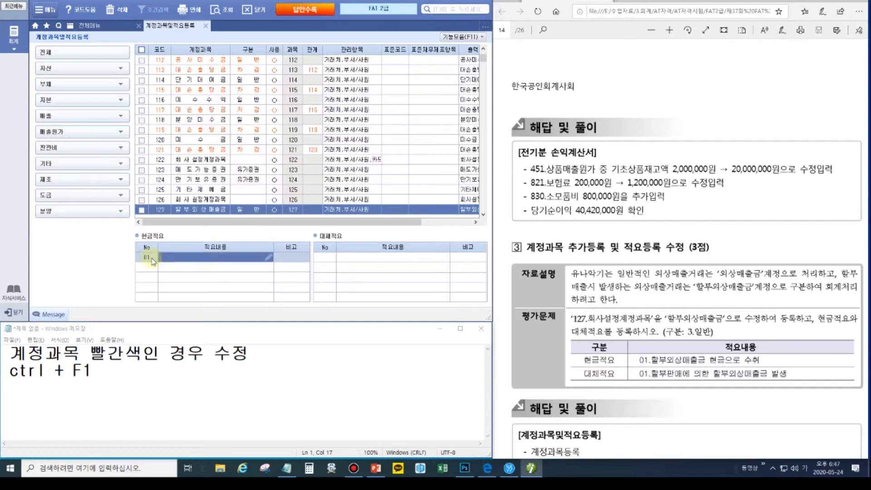
pyautogui.write('할부외상')
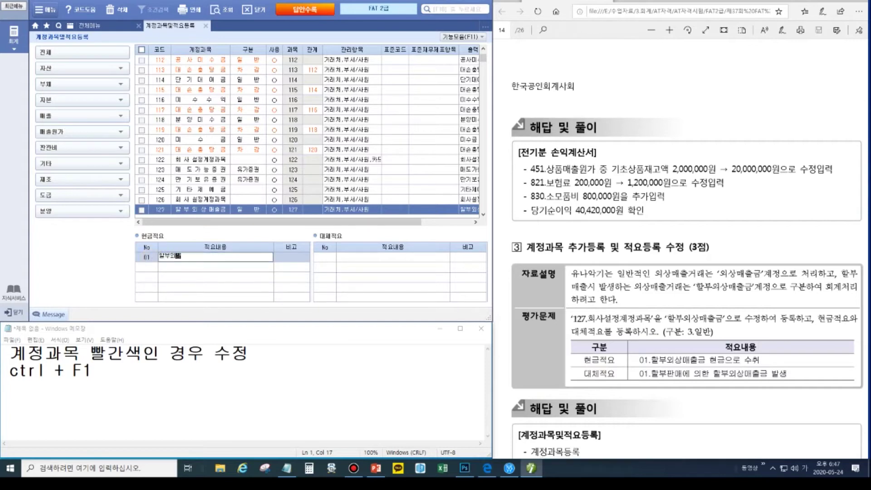
pyautogui.write('매출금 현금으로 수취')
pyautogui.press('Return')
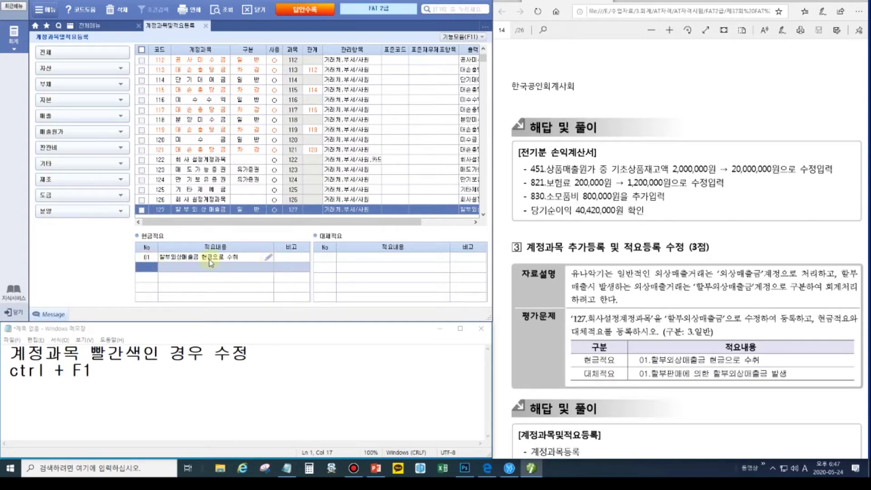
# - Add transfer summary 01 '할부판매에 의한 할부외상매출금 발생' to account 127
pyautogui.click(321, 258)
pyautogui.write('1')
pyautogui.press('Return')
pyautogui.write('할부')
pyautogui.write('외상')
pyautogui.write('매에 의한 ')
pyautogui.write('할부외상매출금')
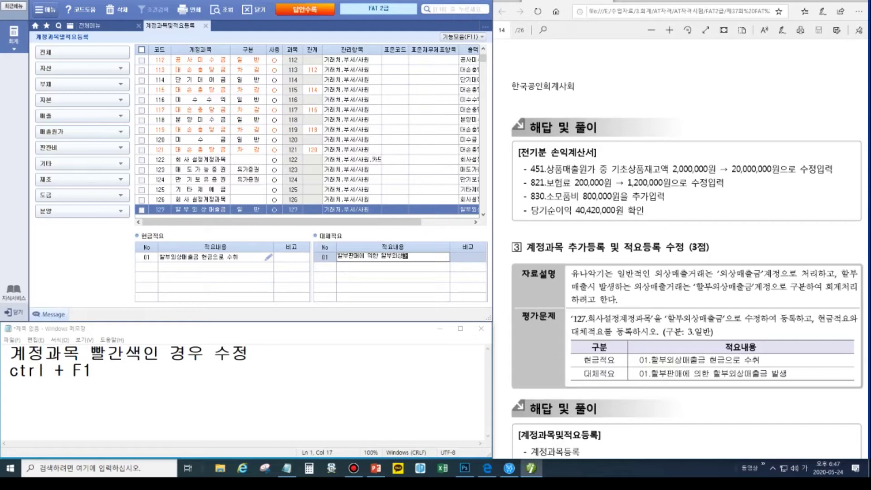
pyautogui.write(' 발생')
pyautogui.press('Return')
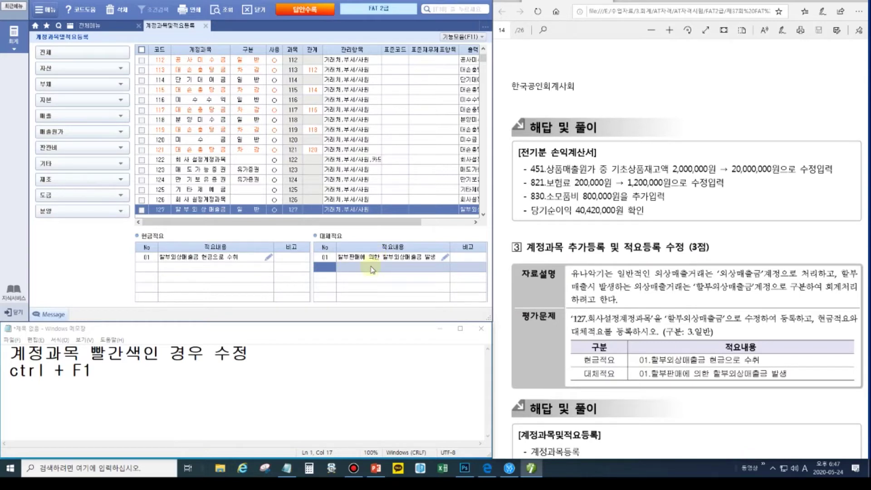
pyautogui.click(632, 300)
pyautogui.scroll(-1, 625, 313)
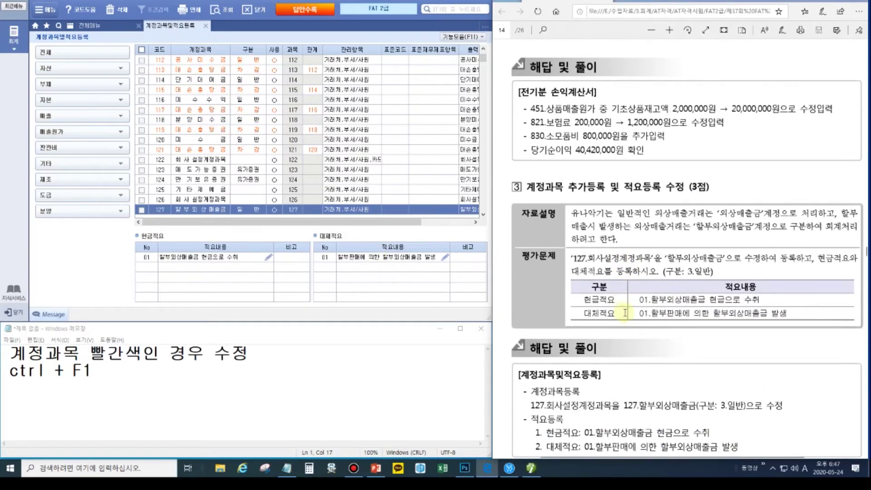
# - Close 계정과목및적요등록, clear the Notepad memo, and bring up an empty 일반전표입력 screen
pyautogui.scroll(-8, 604, 257)
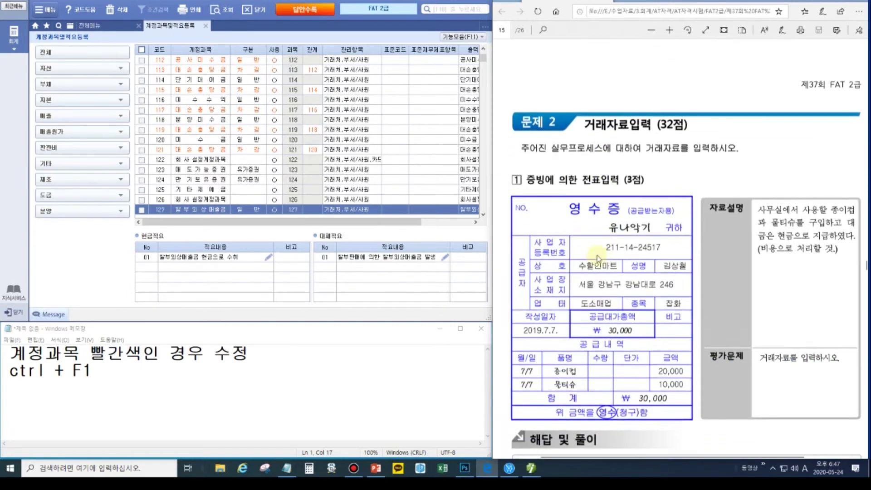
pyautogui.click(206, 26)
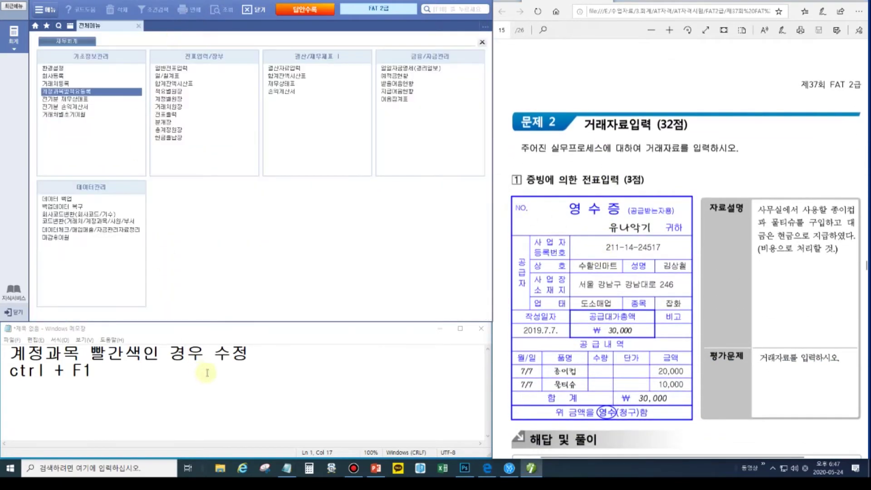
pyautogui.click(203, 381)
pyautogui.hotkey('ctrl', 'a')
pyautogui.press('Delete')
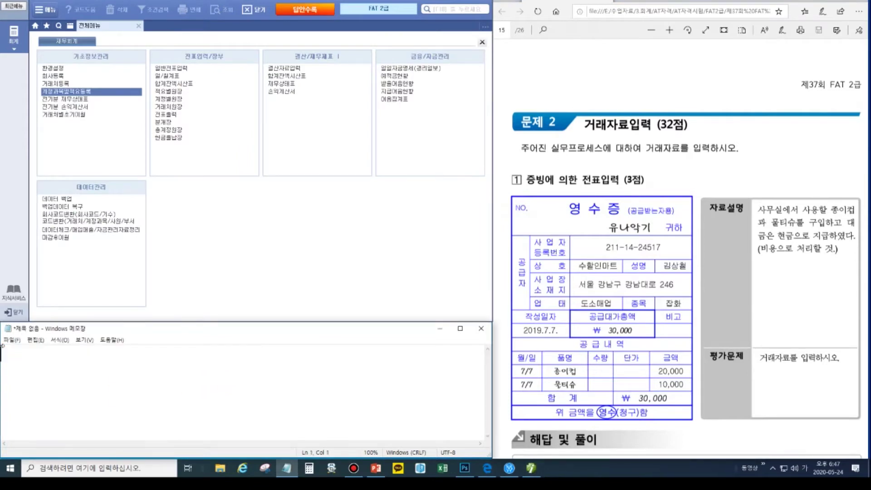
pyautogui.click(169, 69)
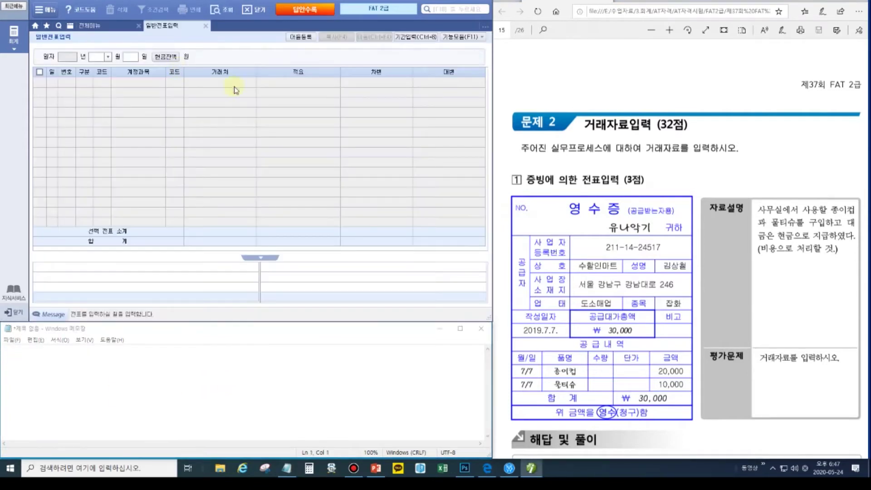
# - Write the plan '7/7 소모품비 30,000 /현금 30,000' in Notepad
pyautogui.click(550, 330)
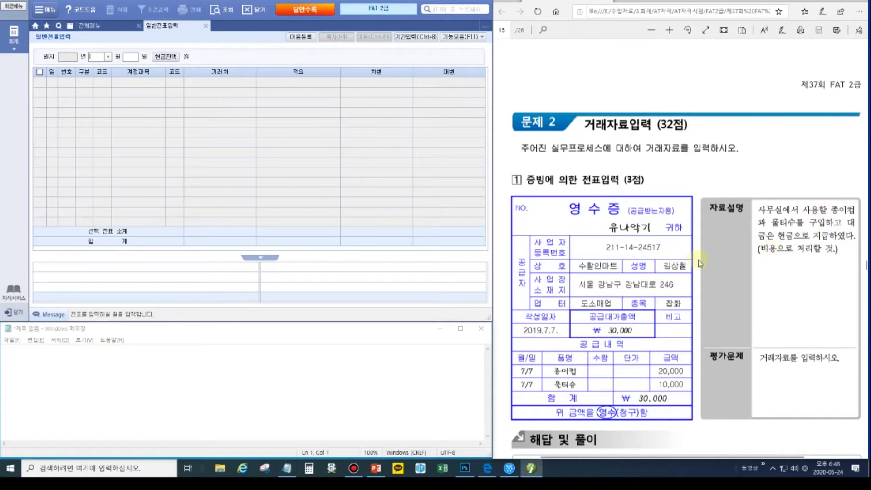
pyautogui.click(94, 366)
pyautogui.write('7/7  ')
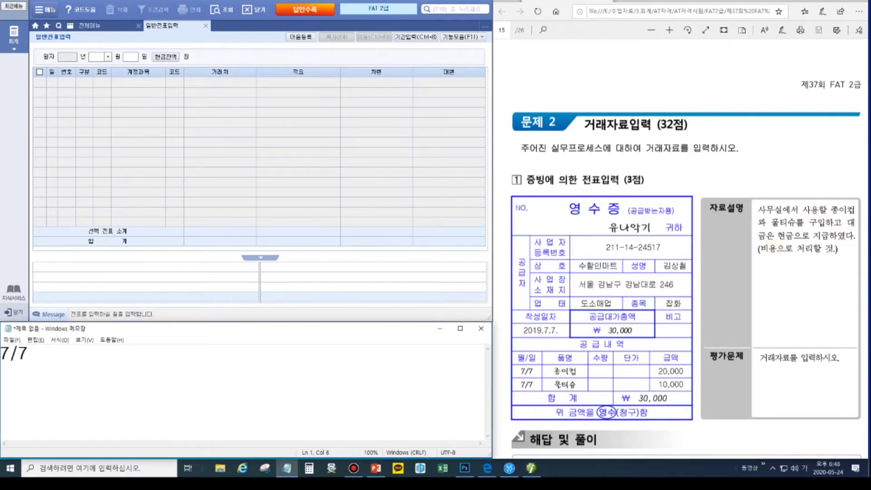
pyautogui.write('소모푸')
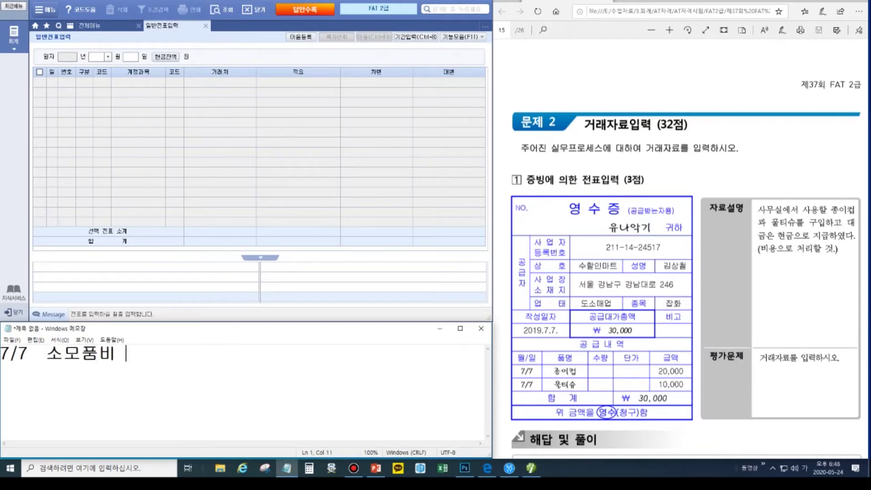
pyautogui.write('30,000 /현금 30,000')
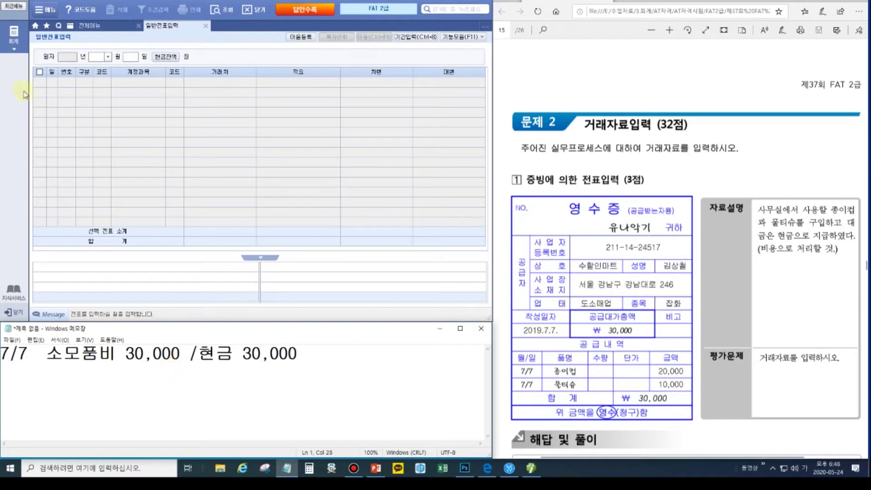
pyautogui.click(93, 57)
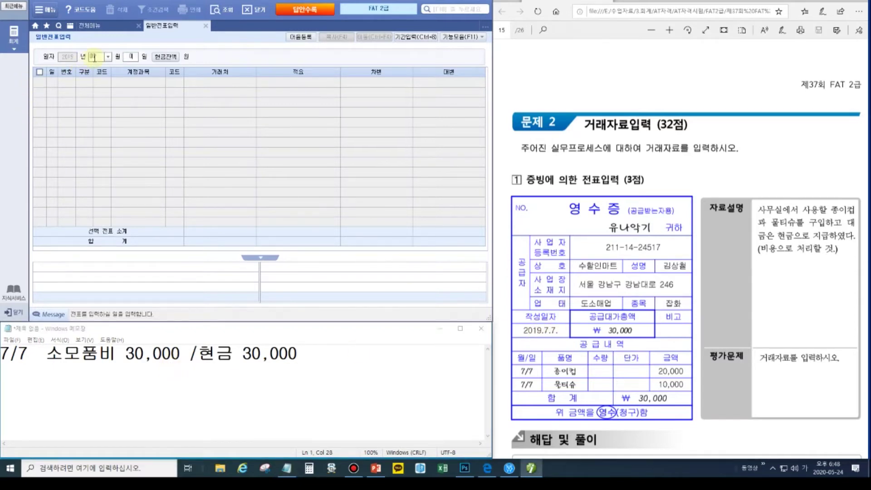
# - Enter a July 7 출금 voucher for 830 소모품비 of 30,000
pyautogui.write('07')
pyautogui.press('Return')
pyautogui.write('1')
pyautogui.press('Return')
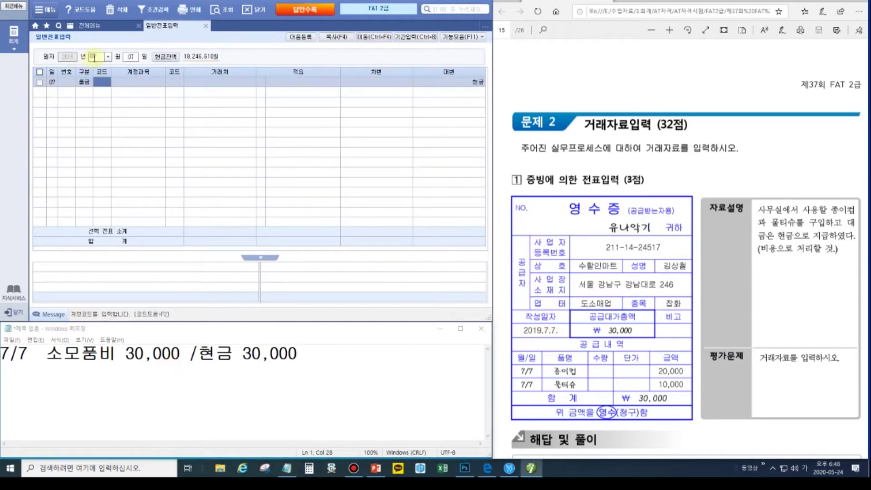
pyautogui.write('830')
pyautogui.press('Return')
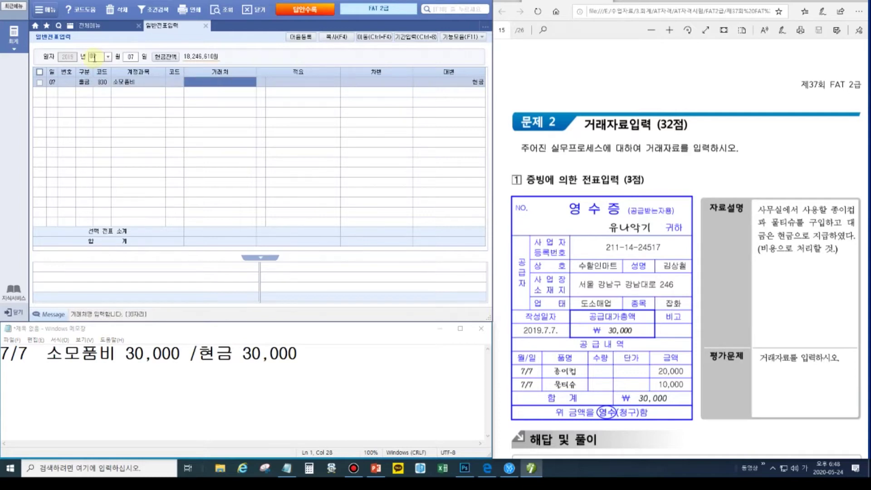
pyautogui.press('Return')
pyautogui.write('300000')
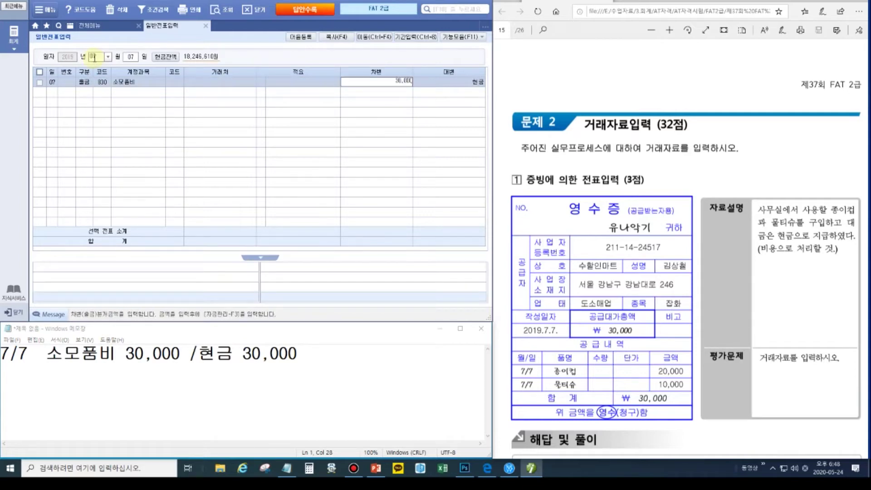
pyautogui.press('Return')
# - Reconfirm 830 소모품비 as the first row's account by searching '소' in code help
pyautogui.click(104, 83)
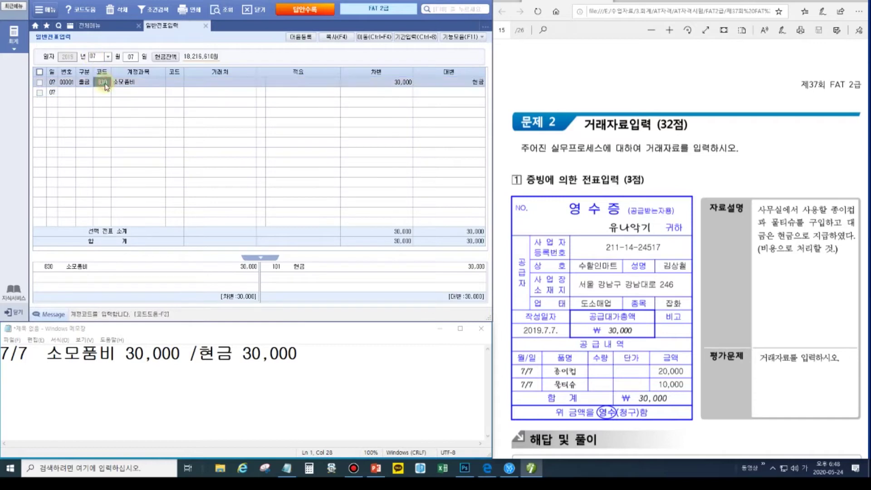
pyautogui.write('소모')
pyautogui.press('Return')
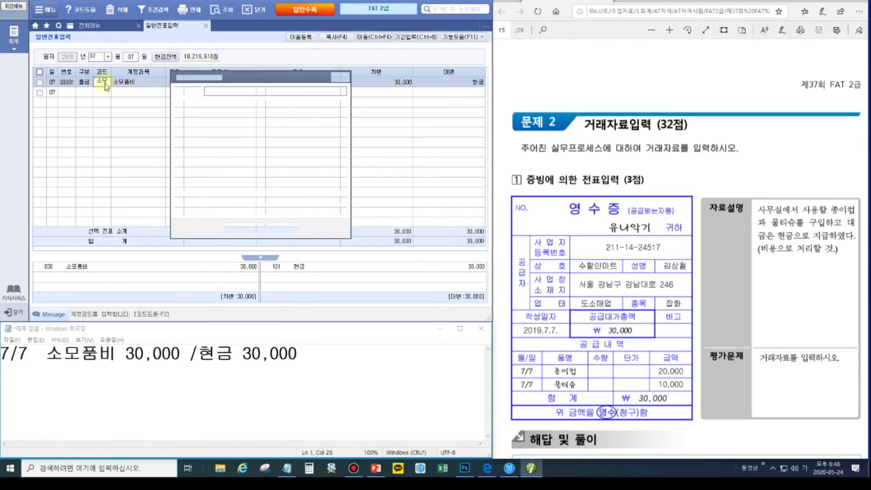
pyautogui.press('Down')
pyautogui.press('Down')
pyautogui.press('Down')
pyautogui.press('Down')
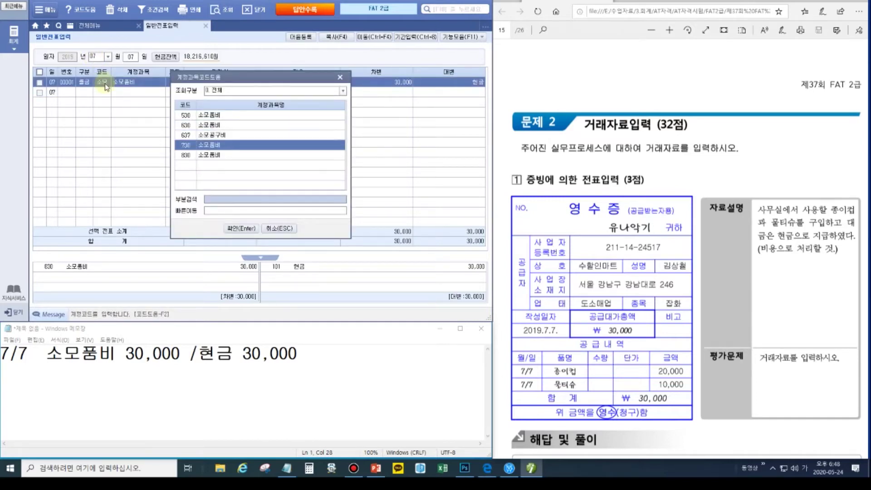
pyautogui.press('Return')
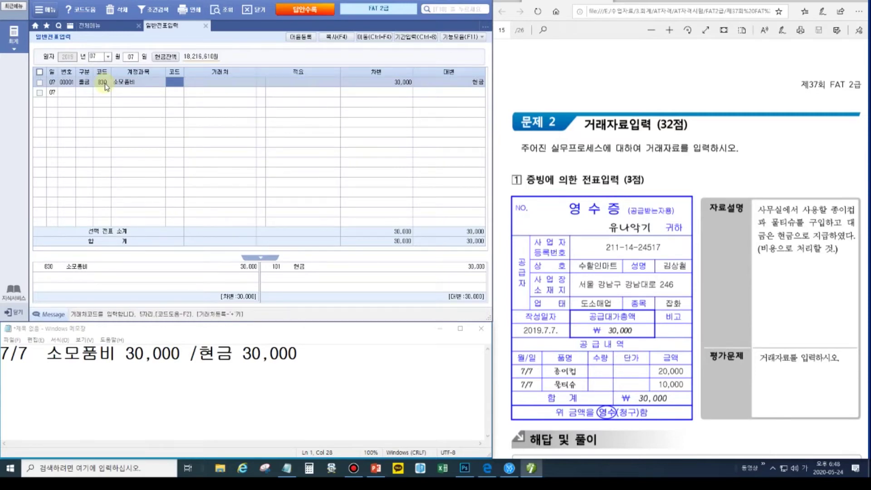
pyautogui.click(102, 82)
pyautogui.click(770, 290)
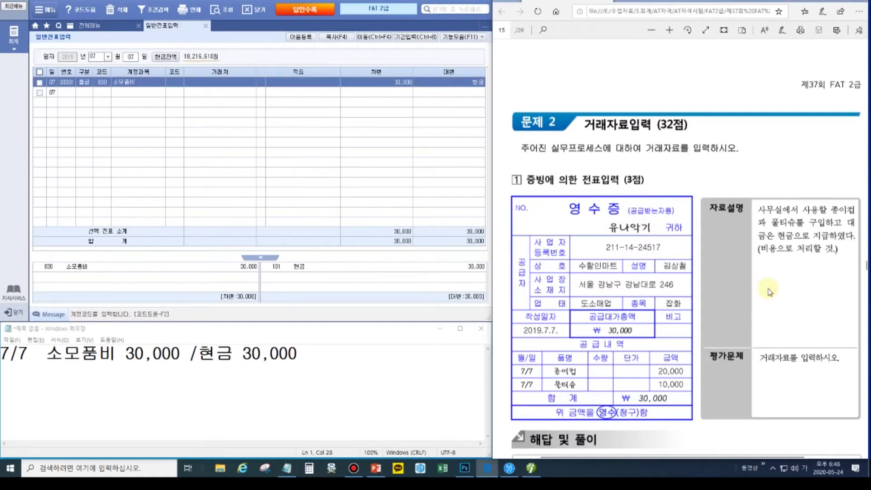
pyautogui.scroll(-10, 769, 291)
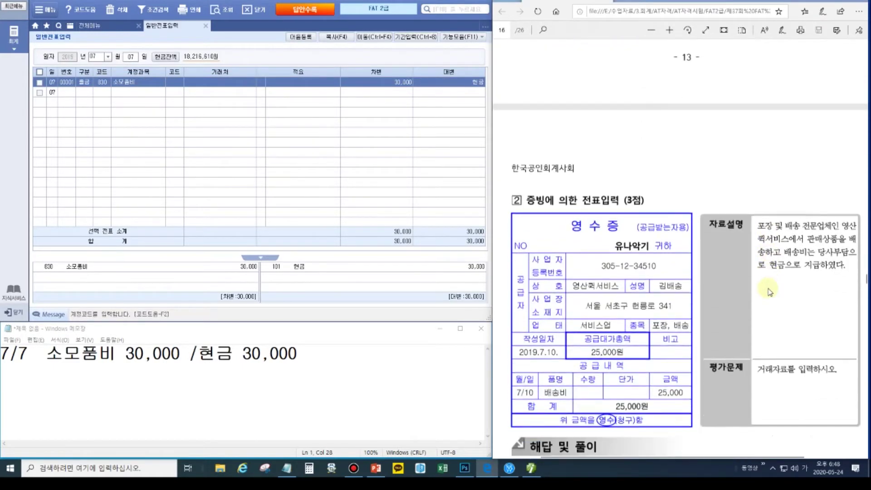
# - Replace the Notepad note with '7/10 운반비 25,000 / 현금 25,000'
pyautogui.scroll(-1, 770, 292)
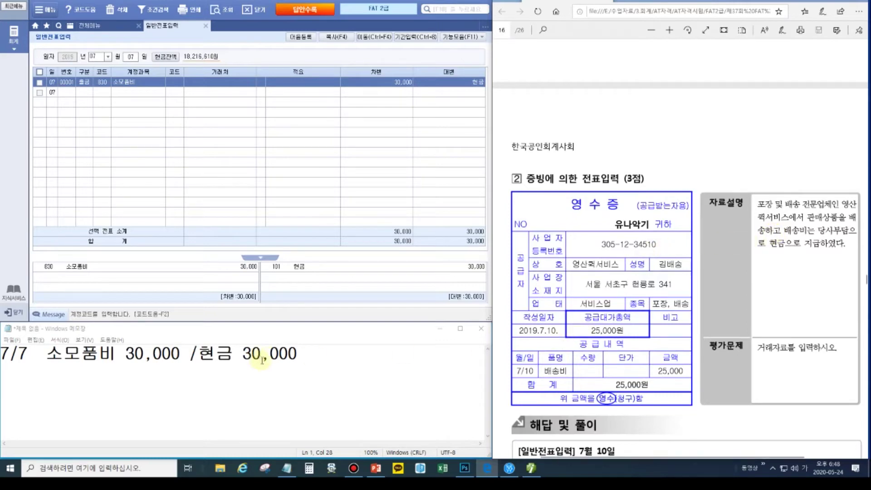
pyautogui.moveTo(304, 355); pyautogui.dragTo(22, 355)
pyautogui.write('10')
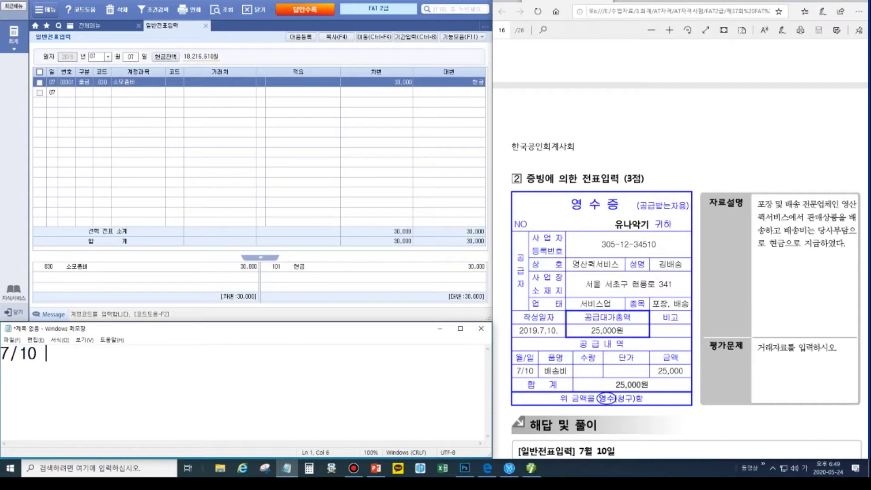
pyautogui.write(' 운반비')
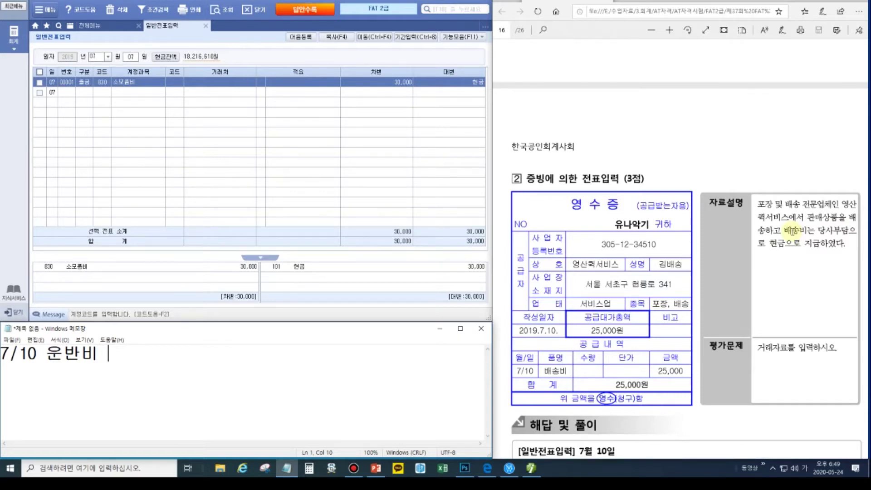
pyautogui.write('25,000 / 현금 25,000')
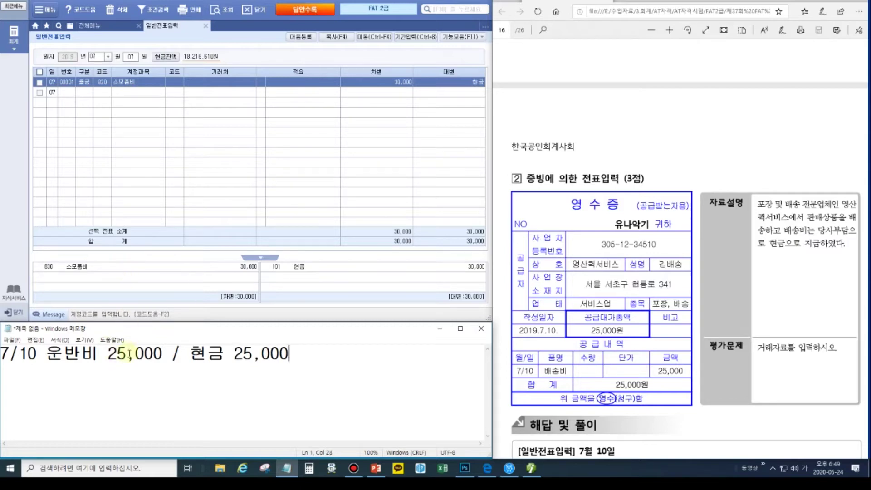
pyautogui.click(137, 56)
# - Enter a July 10 출금 voucher: 824 운반비 25,000 paid in cash
pyautogui.write('10')
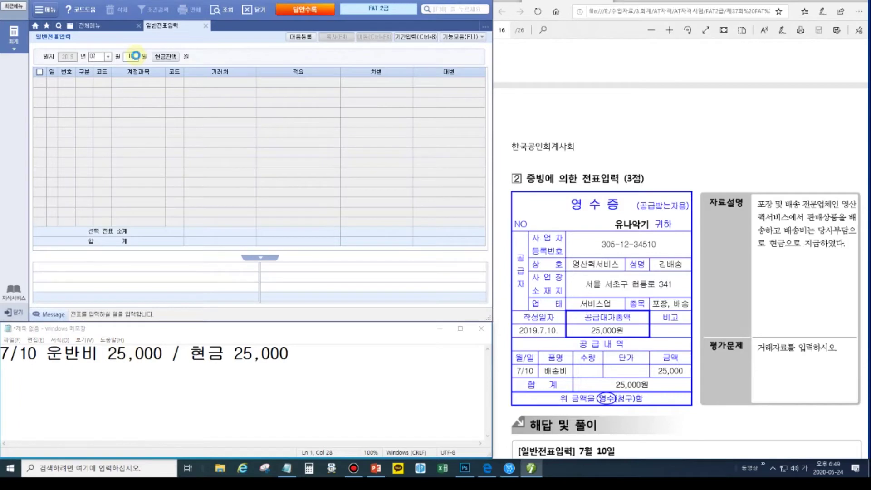
pyautogui.press('Return')
pyautogui.write('1')
pyautogui.press('Return')
pyautogui.write('824')
pyautogui.press('Return')
pyautogui.press('Return')
pyautogui.press('Return')
pyautogui.write('25000')
pyautogui.press('Return')
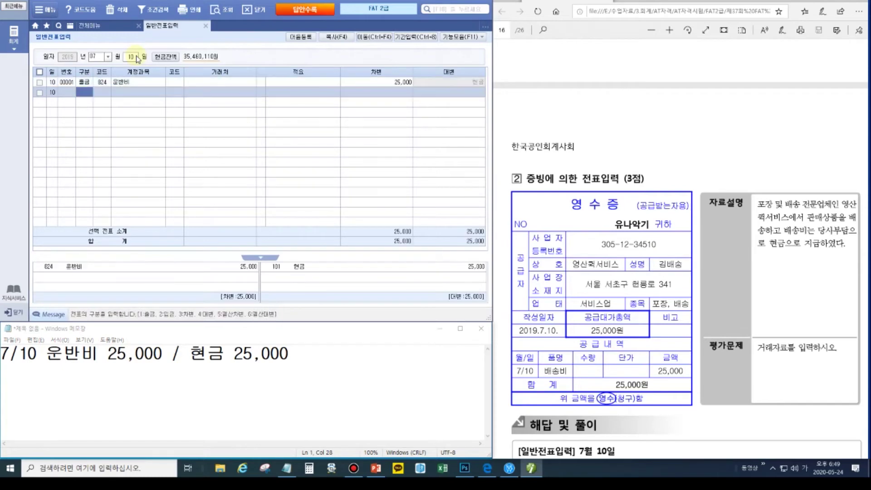
pyautogui.click(778, 295)
pyautogui.scroll(-3, 781, 301)
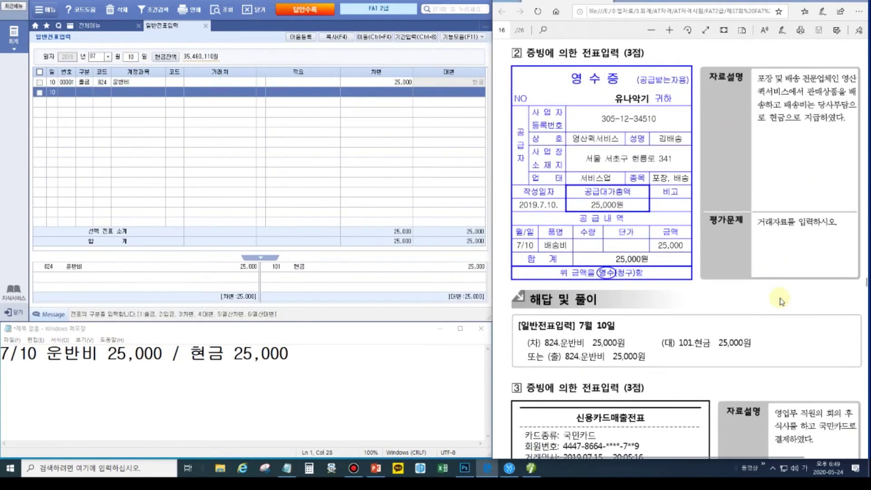
pyautogui.scroll(-3, 781, 301)
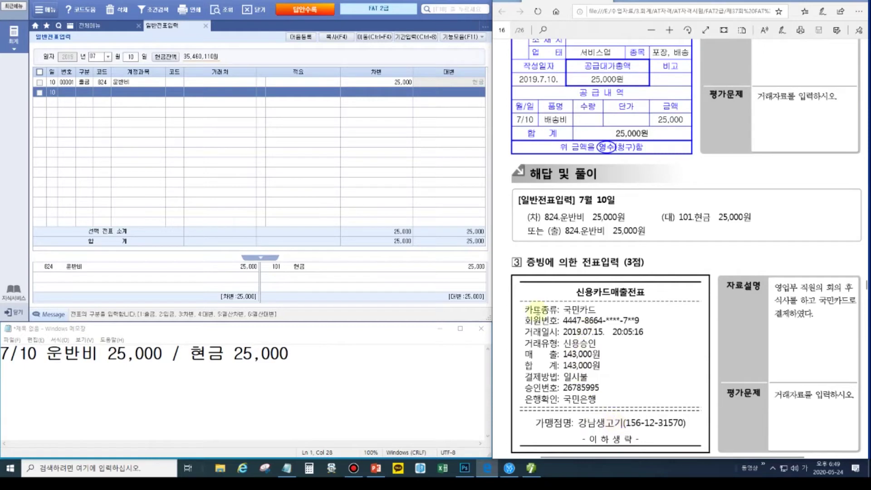
# - Overwrite the note with '7/15 복리후생비 143,000 / 미지급금 143,000' plus 국민카드
pyautogui.moveTo(305, 359); pyautogui.dragTo(28, 358)
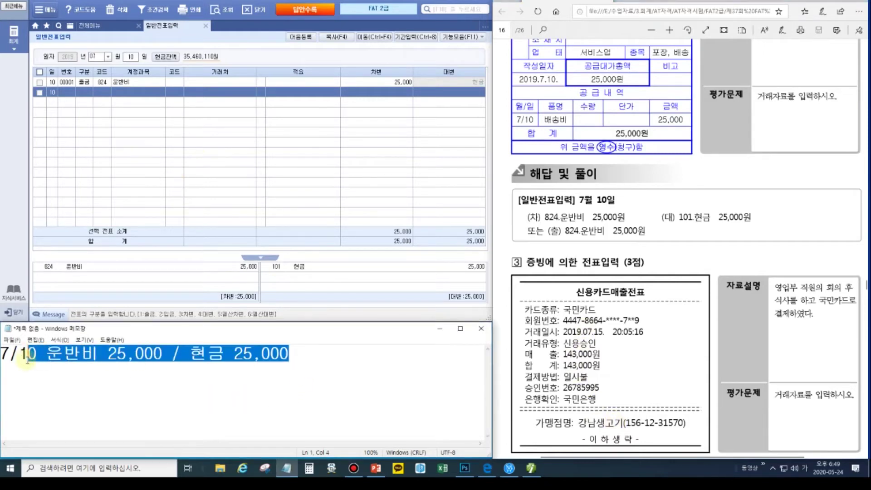
pyautogui.write('5')
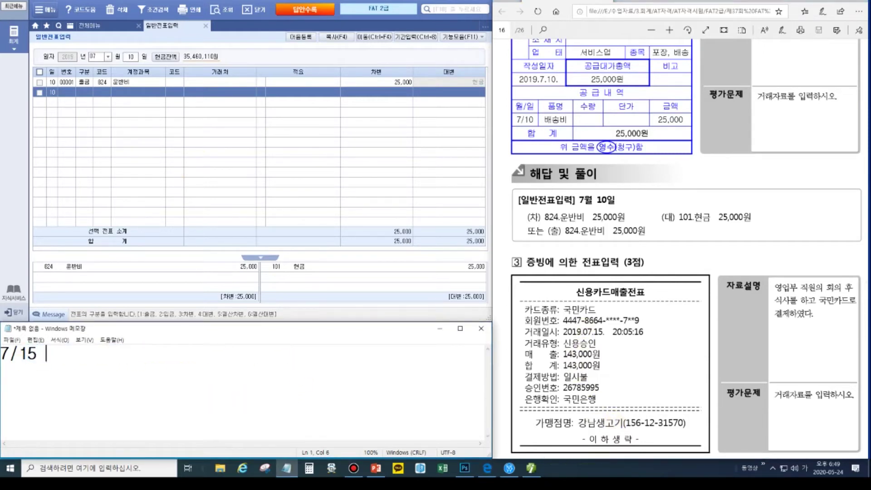
pyautogui.write(' 복리후생비 ')
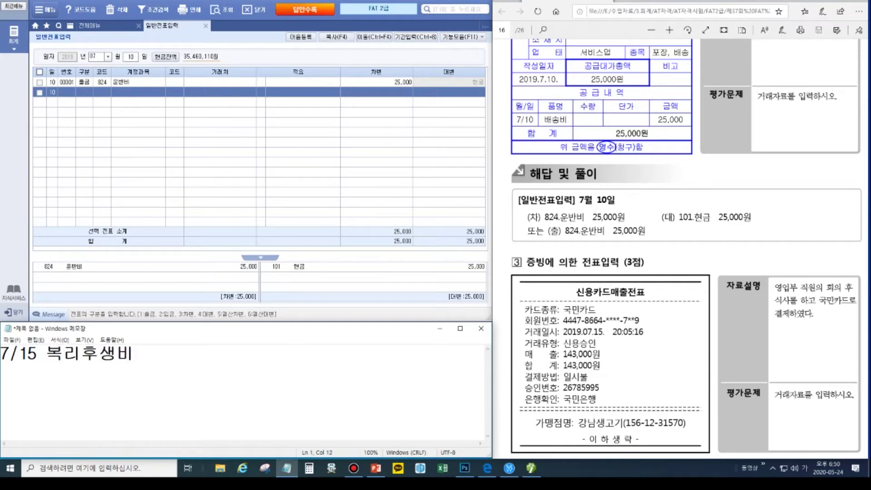
pyautogui.write('143,00')
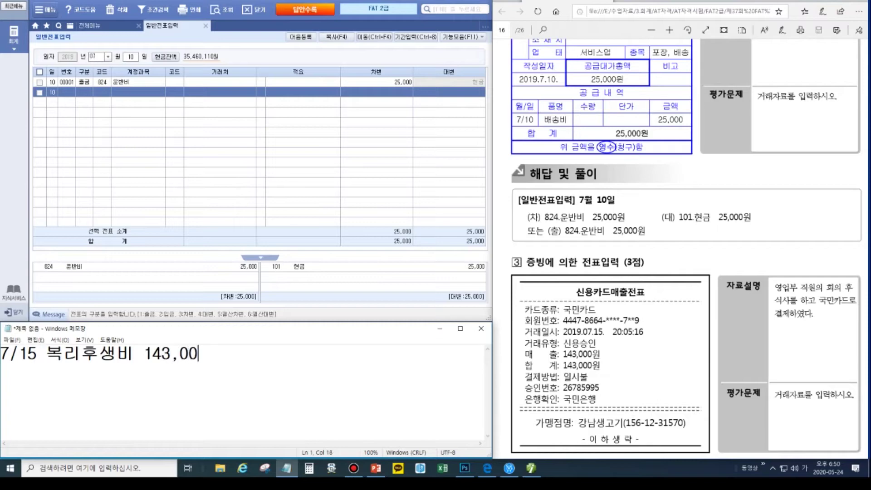
pyautogui.write('0 / 미지급금')
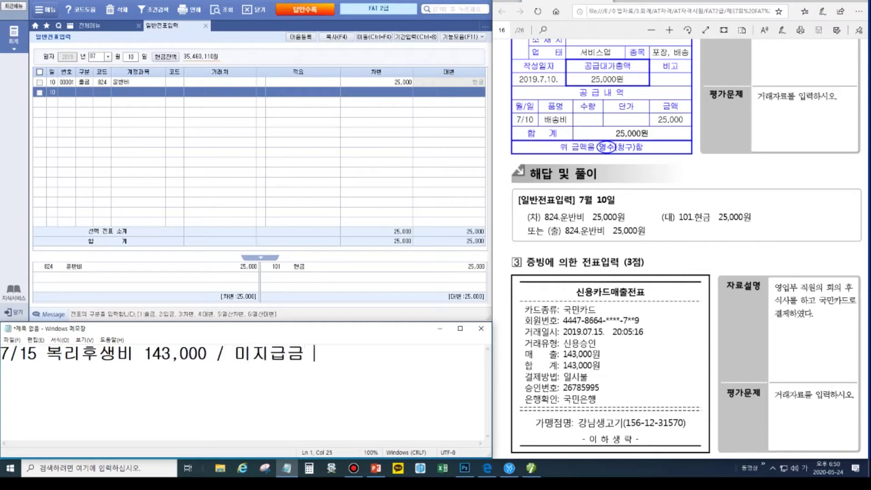
pyautogui.write(' 143,000')
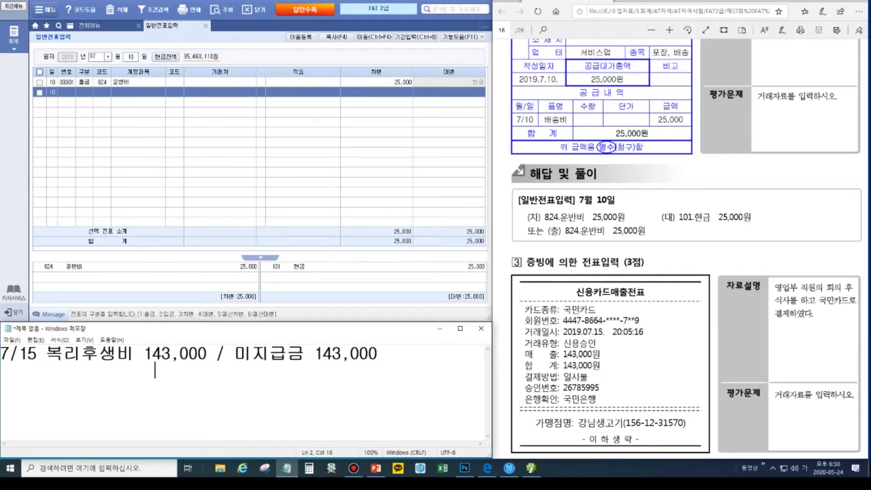
pyautogui.write('                          국민카드')
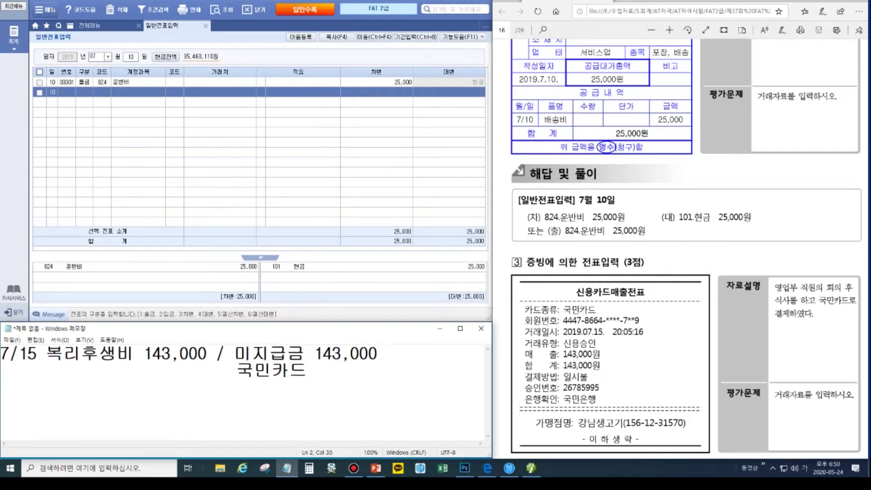
pyautogui.click(132, 56)
# - Start a July 15 voucher with a debit row for 811 복리후생비 143,000
pyautogui.write('15')
pyautogui.press('Return')
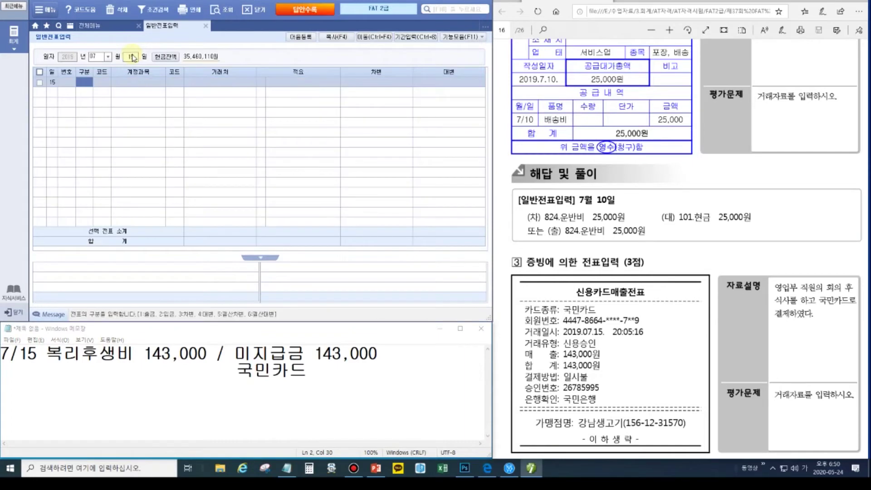
pyautogui.write('3')
pyautogui.press('Return')
pyautogui.write('811')
pyautogui.press('Return')
pyautogui.press('Return')
pyautogui.press('Return')
pyautogui.write('143000')
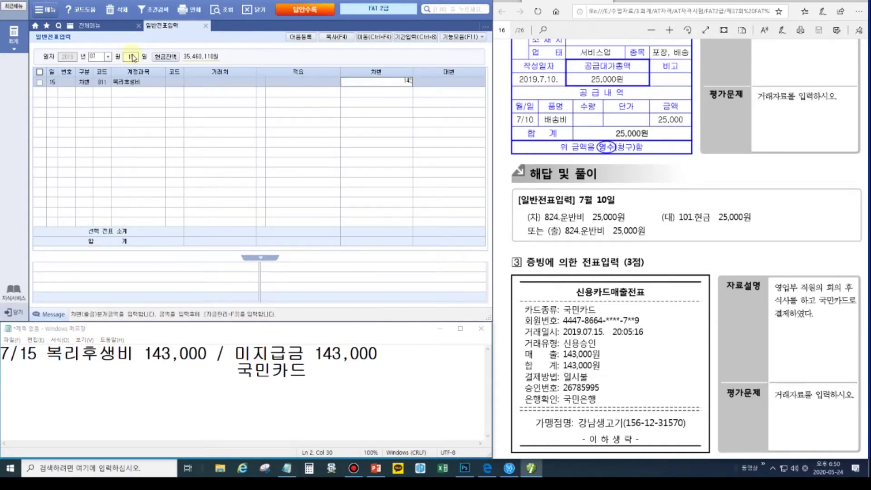
# - Add the credit row 253 미지급금 143,000 with partner 국민카드 picked via F2
pyautogui.press('Return')
pyautogui.write('4')
pyautogui.press('Return')
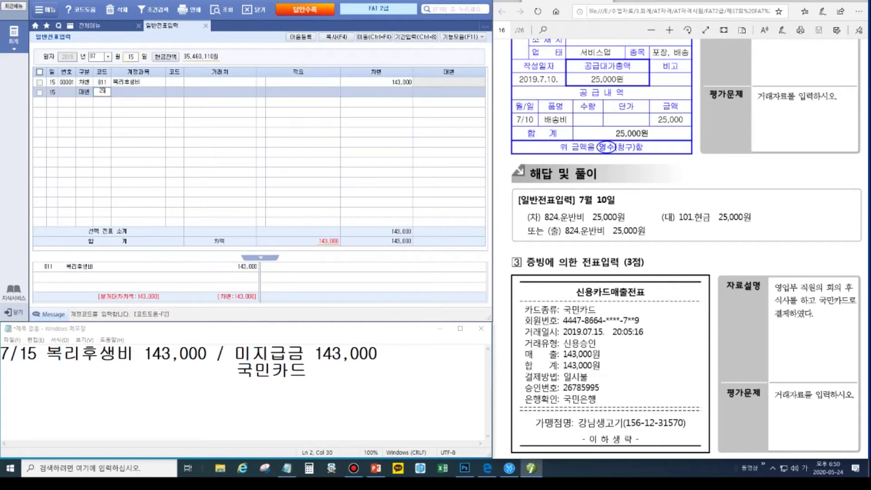
pyautogui.write('253')
pyautogui.press('Return')
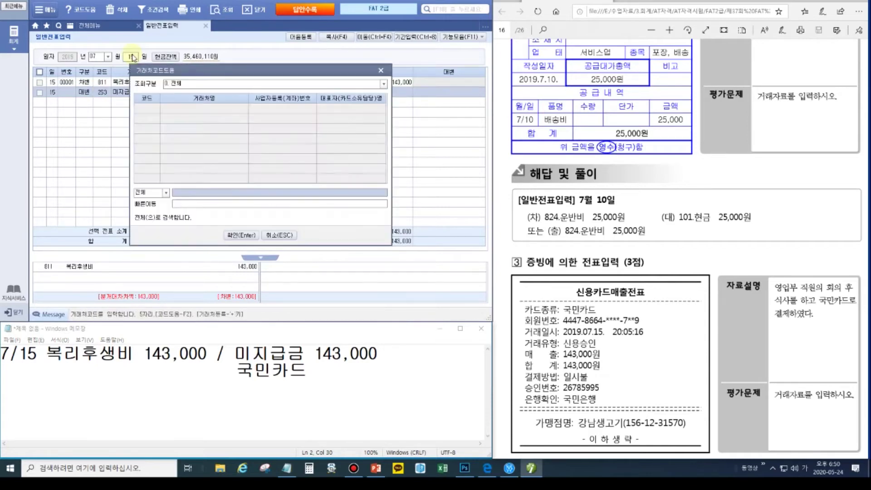
pyautogui.press('F2')
pyautogui.press('Down')
pyautogui.press('Return')
pyautogui.press('Return')
pyautogui.press('Return')
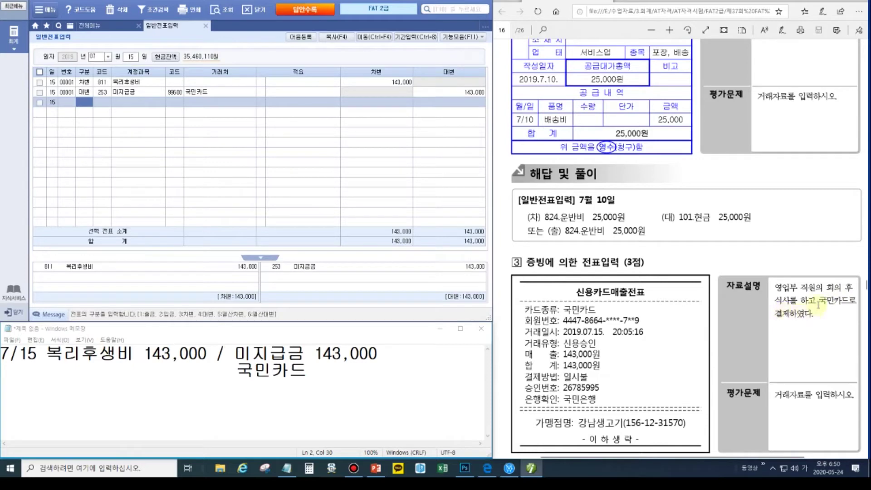
pyautogui.scroll(-8, 681, 327)
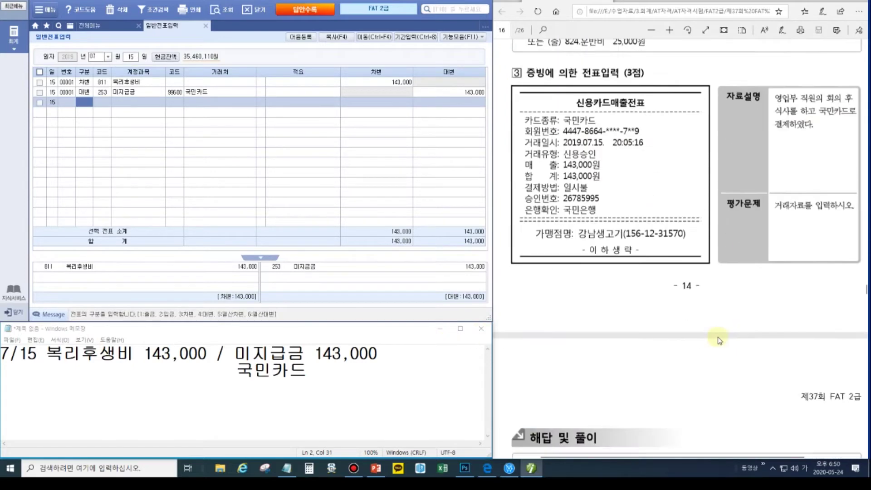
# - Select the July 15 note and outline the 7월 20일 and 계약금 wording in the problem
pyautogui.scroll(-5, 719, 340)
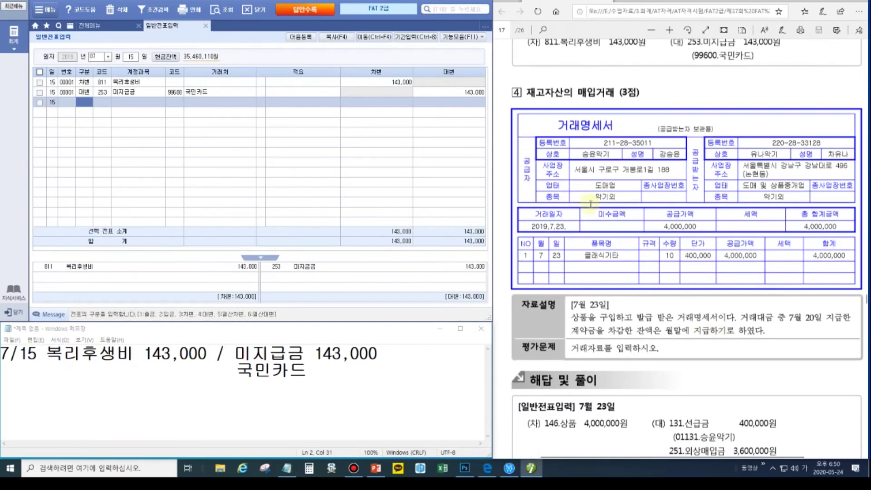
pyautogui.click(342, 385)
pyautogui.moveTo(342, 385); pyautogui.dragTo(4, 350)
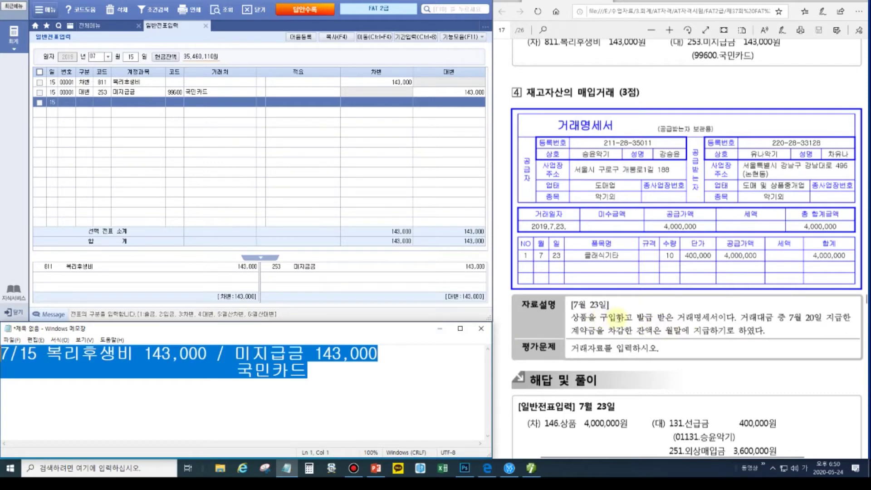
pyautogui.moveTo(861, 4)
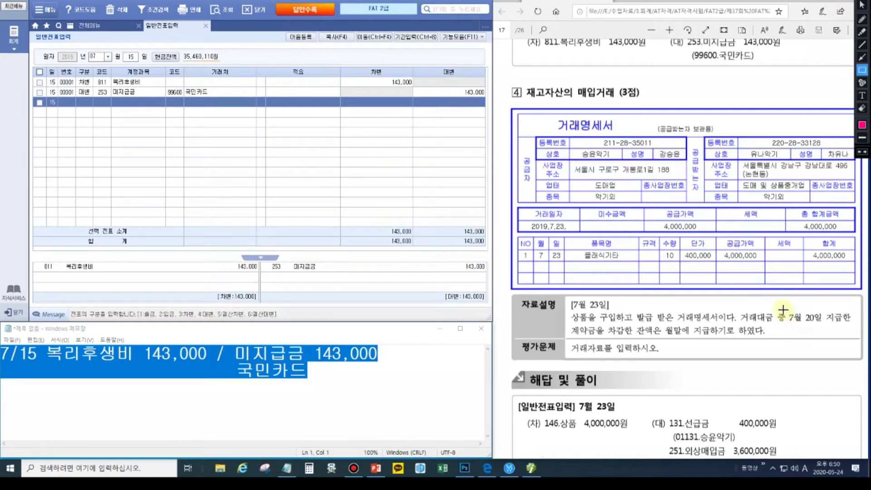
pyautogui.moveTo(774, 311); pyautogui.dragTo(853, 325)
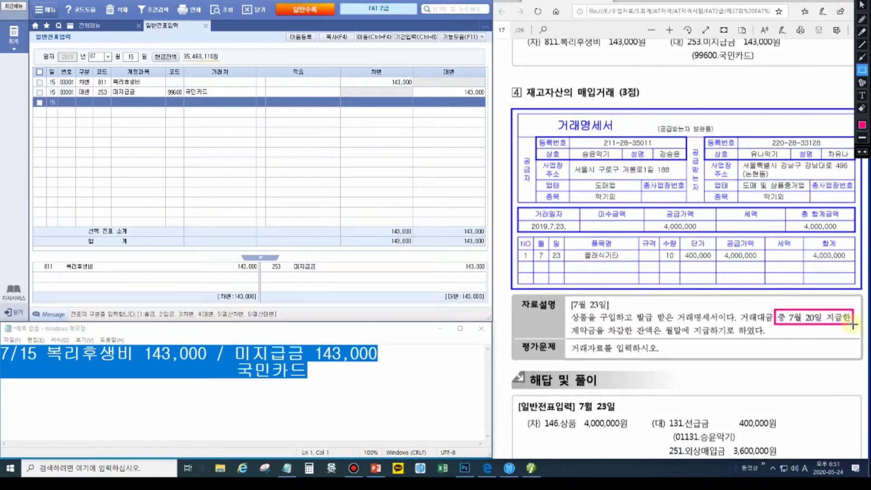
pyautogui.moveTo(567, 322); pyautogui.dragTo(607, 339)
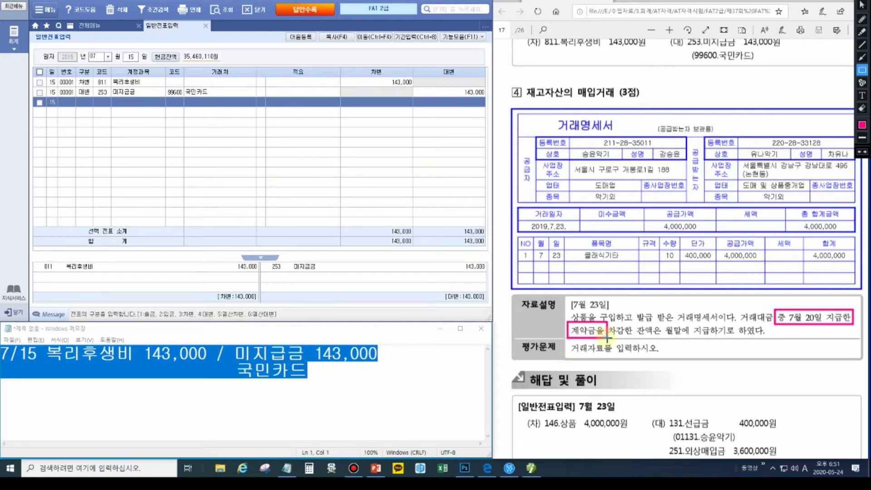
pyautogui.press('Escape')
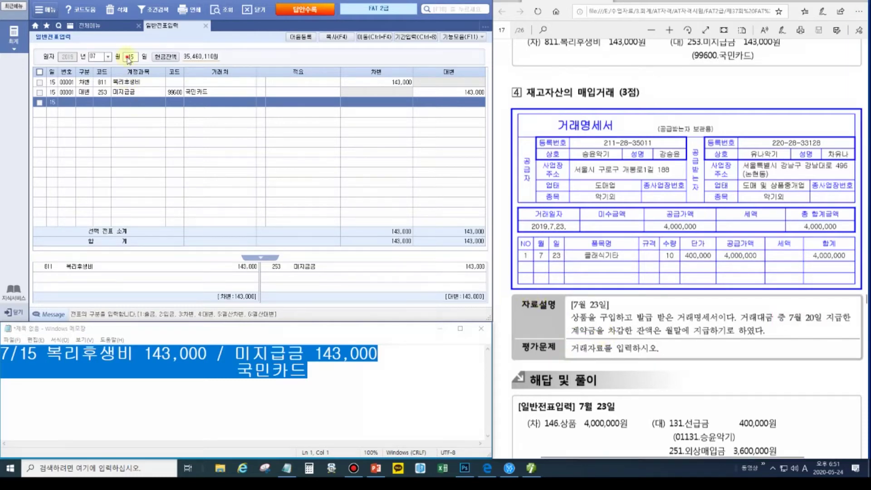
# - Show the July 20 vouchers, including 131 선급금 400,000 paid in cash
pyautogui.click(128, 57)
pyautogui.write('20')
pyautogui.press('Return')
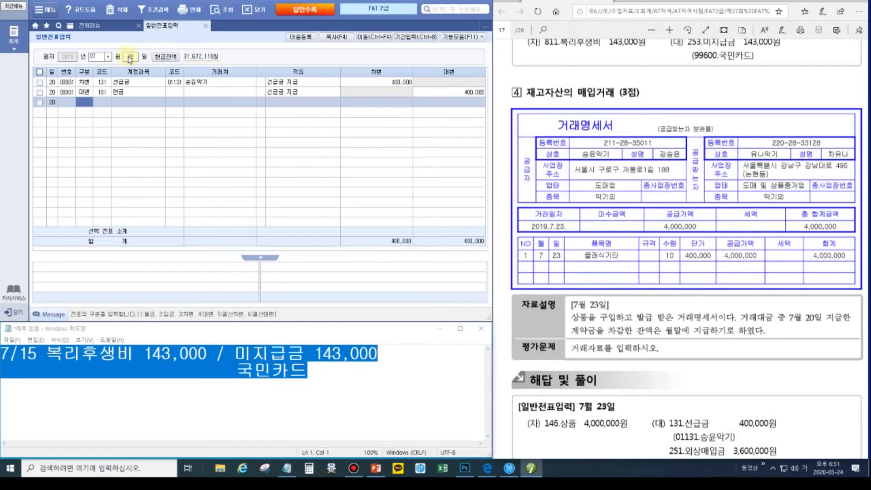
# - Start the July 23 note with '상품 4,000,000 /' and point out the July 20 선급금 voucher line
pyautogui.moveTo(320, 379); pyautogui.dragTo(18, 354)
pyautogui.write('23')
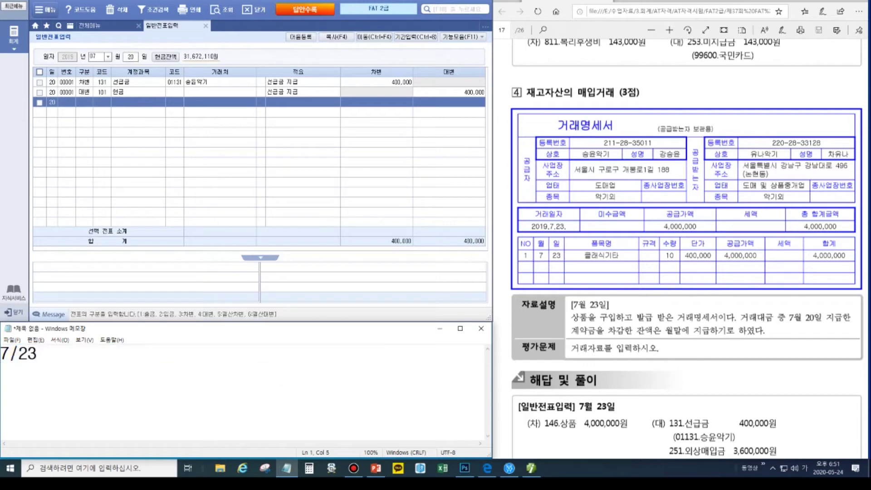
pyautogui.write(' 상품 4,')
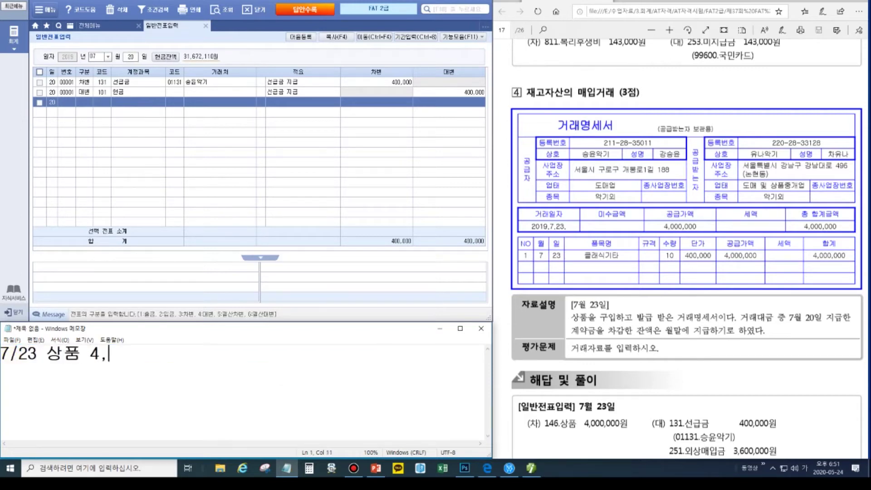
pyautogui.write('000,000 /')
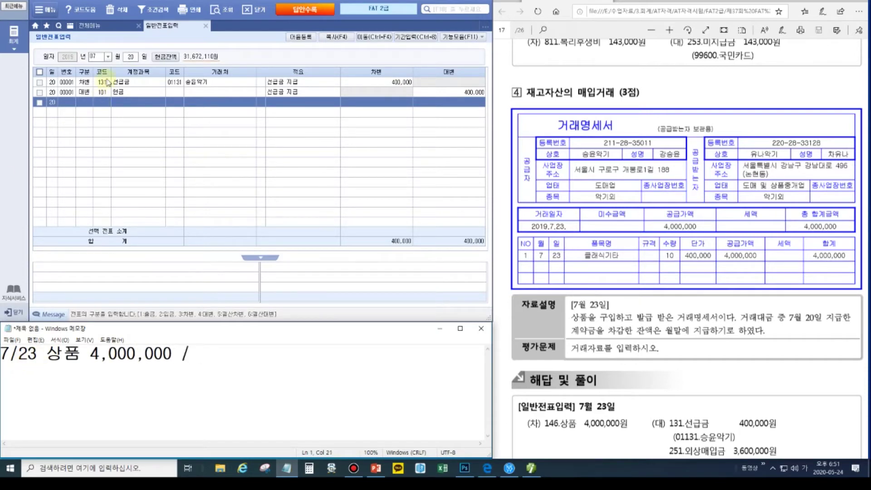
pyautogui.click(853, 1)
pyautogui.click(862, 57)
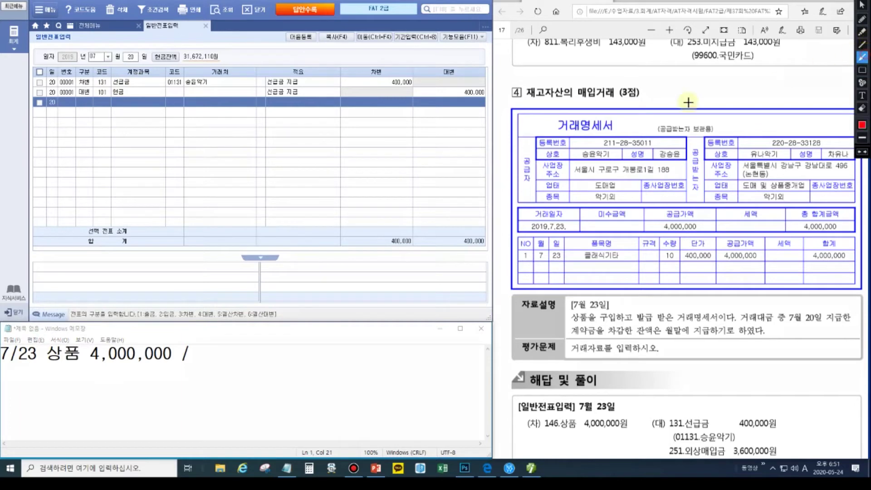
pyautogui.click(261, 258)
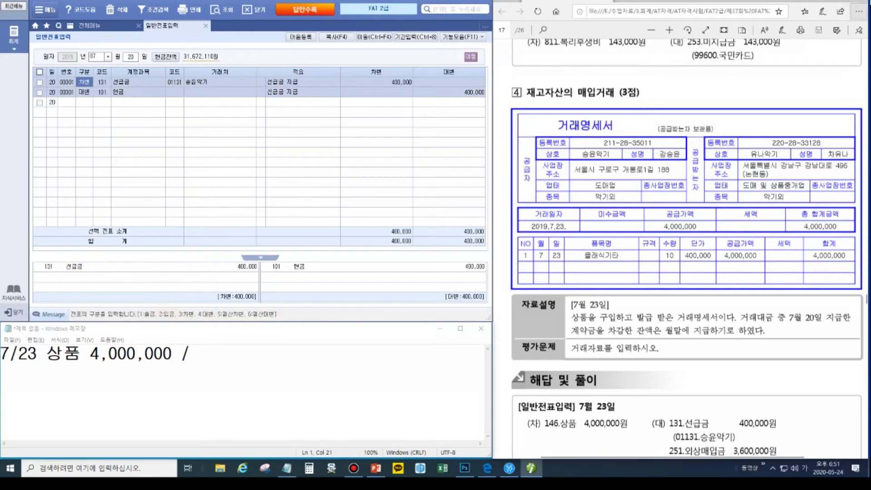
pyautogui.click(863, 56)
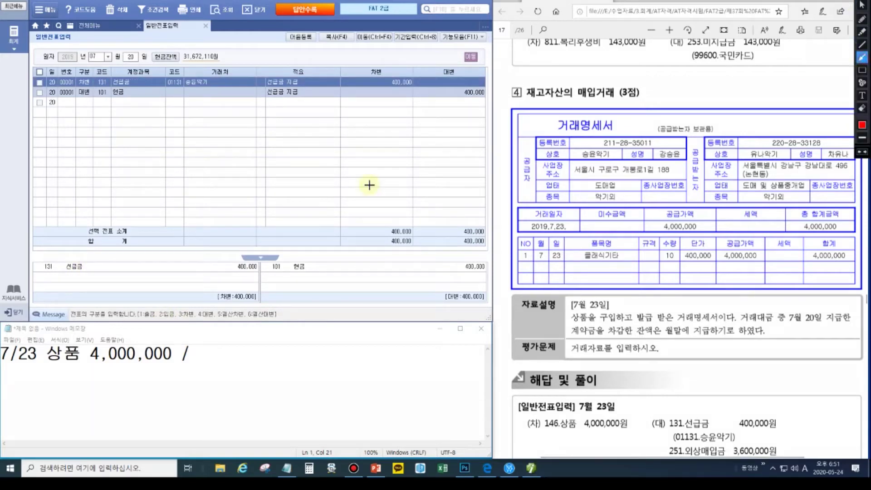
pyautogui.moveTo(95, 269)
pyautogui.mouseDown()
pyautogui.moveTo(216, 349)
pyautogui.moveTo(225, 366)
pyautogui.mouseUp()
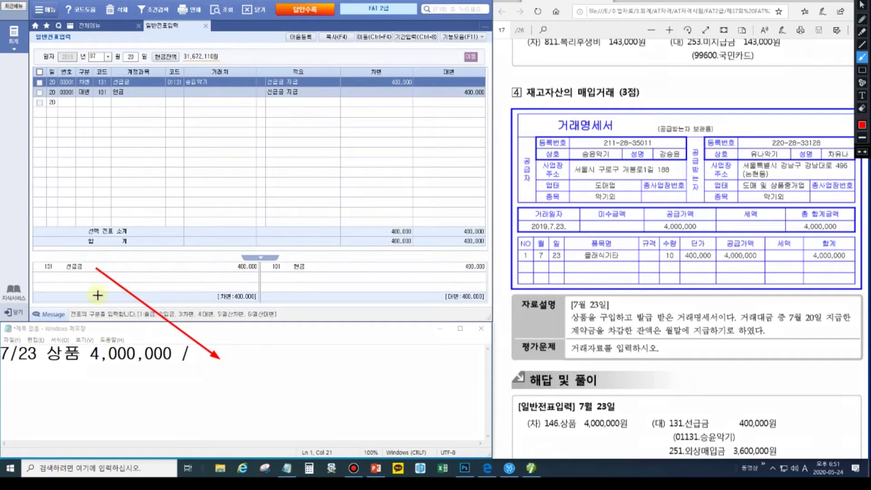
pyautogui.press('Escape')
# - Add credits '선급금 400,000' and '외상매입금 3600,000' to the July 23 note, each tagged with supplier 승윤
pyautogui.press('Hangul')
pyautogui.write('선급금')
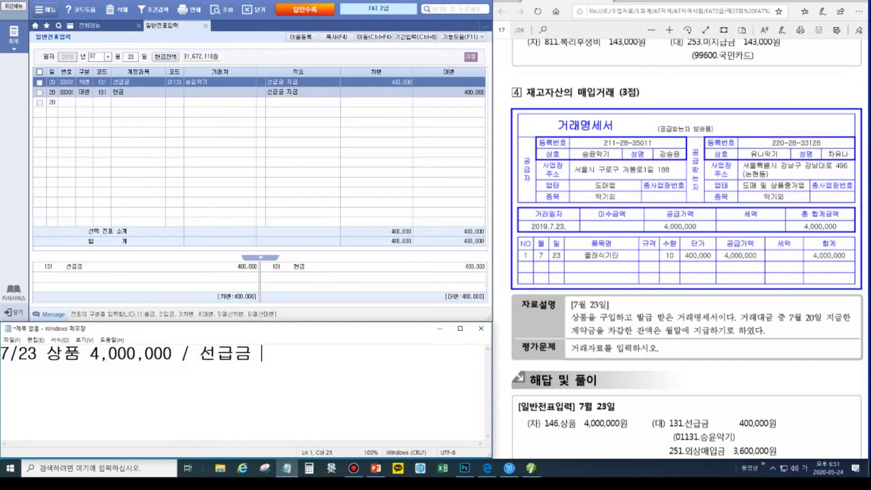
pyautogui.write(' 400,000')
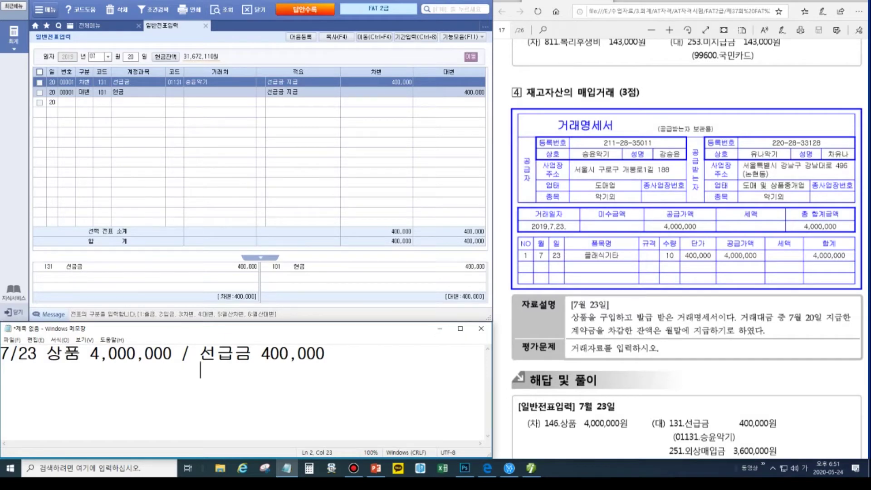
pyautogui.write('외상매이ㅂ금 ')
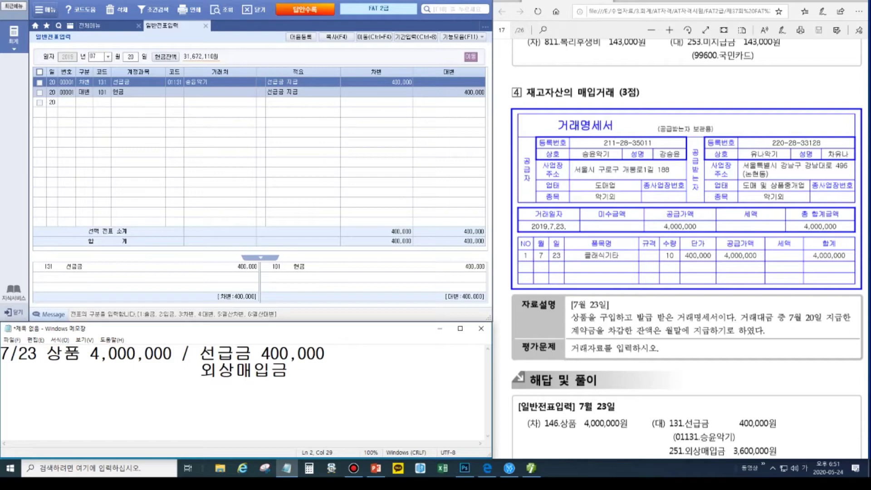
pyautogui.write('3600,000')
pyautogui.click(325, 354)
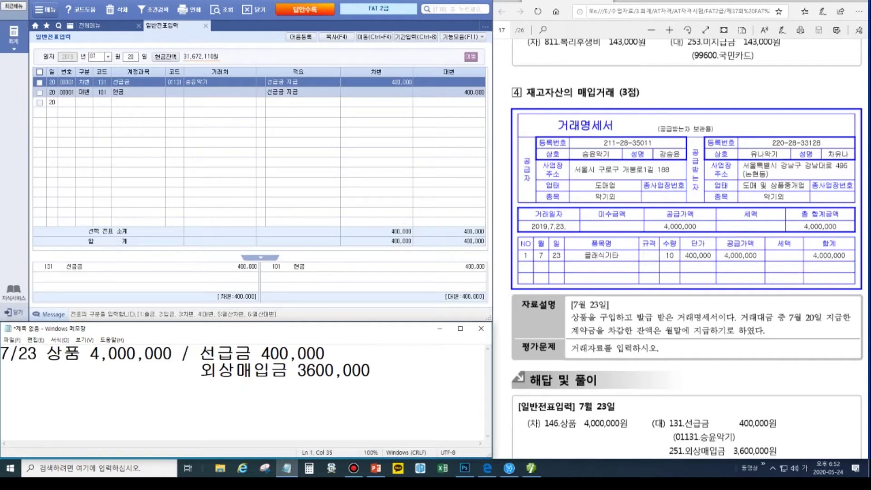
pyautogui.write('승윤')
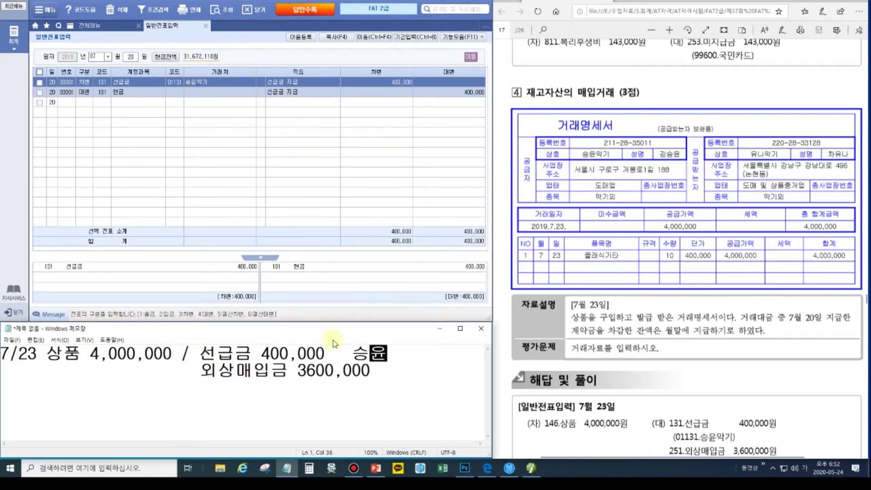
pyautogui.click(385, 370)
pyautogui.write('ㅅ,')
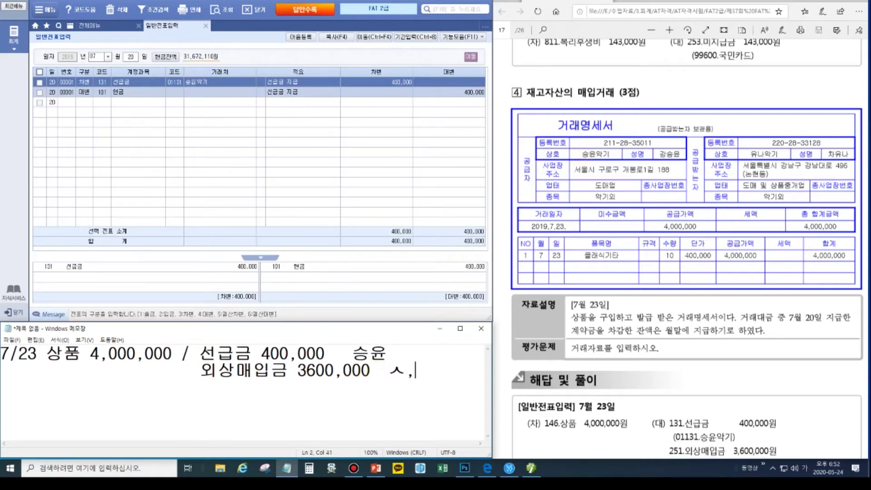
pyautogui.press('BackSpace')
pyautogui.write('승윤')
# - Open July 23 and debit 146 상품 4,000,000
pyautogui.click(129, 58)
pyautogui.write('23')
pyautogui.press('Return')
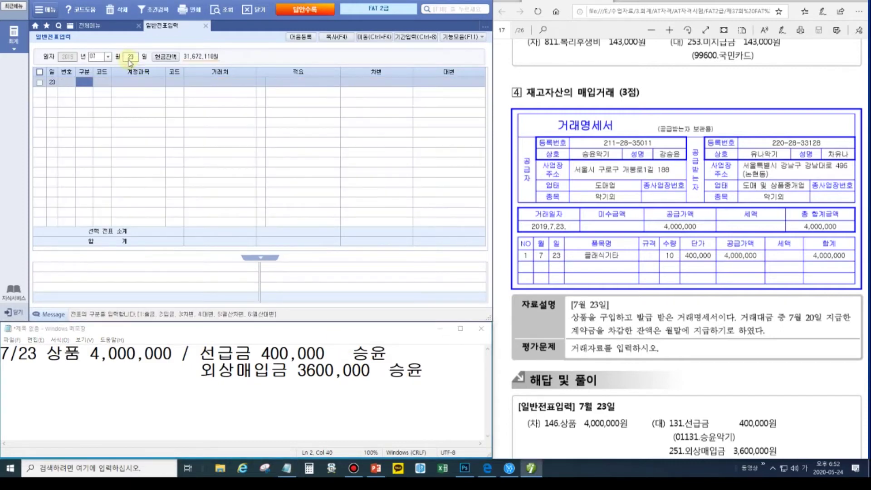
pyautogui.write('3')
pyautogui.press('Return')
pyautogui.write('146')
pyautogui.press('Return')
pyautogui.press('Return')
pyautogui.press('Return')
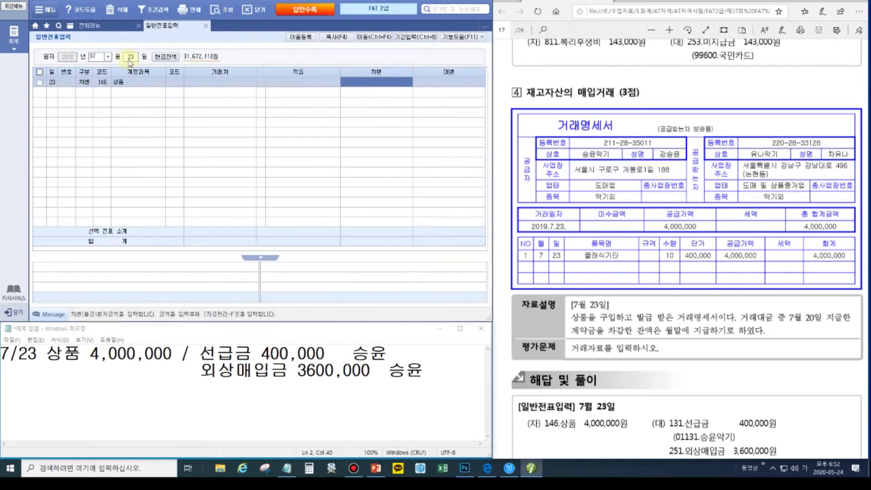
pyautogui.write('4000000')
pyautogui.press('Return')
pyautogui.write('4')
# - Credit 131 선급금 400,000 to partner 01131 승윤악기
pyautogui.press('Return')
pyautogui.write('131')
pyautogui.press('Return')
pyautogui.write('1131')
pyautogui.press('Return')
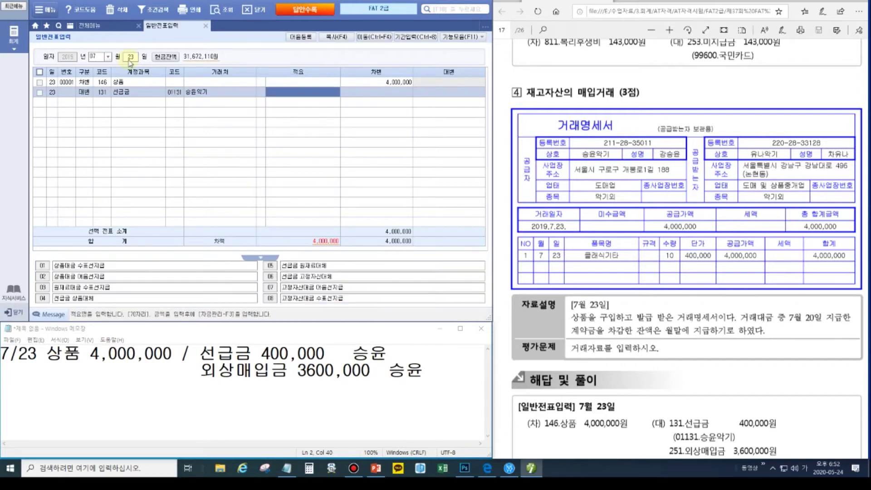
pyautogui.press('Return')
pyautogui.write('400000')
pyautogui.press('Return')
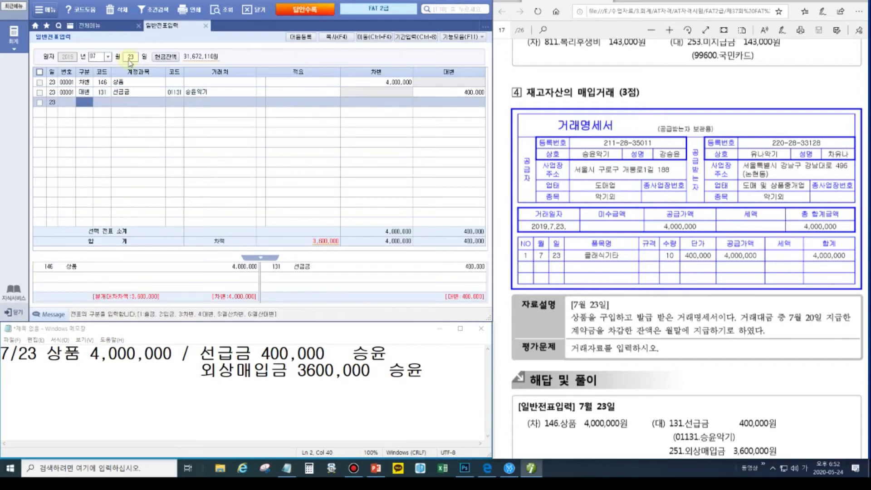
pyautogui.write('4')
pyautogui.press('Return')
# - Credit 251 외상매입금 3,600,000, found through the 외상 code lookup, balancing the voucher
pyautogui.write('25')
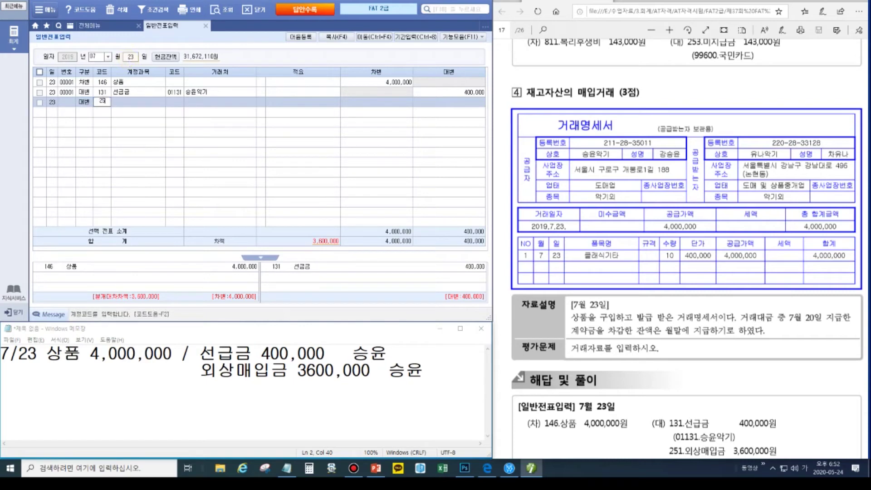
pyautogui.write('1')
pyautogui.press('Return')
pyautogui.hotkey('shift', 'Tab')
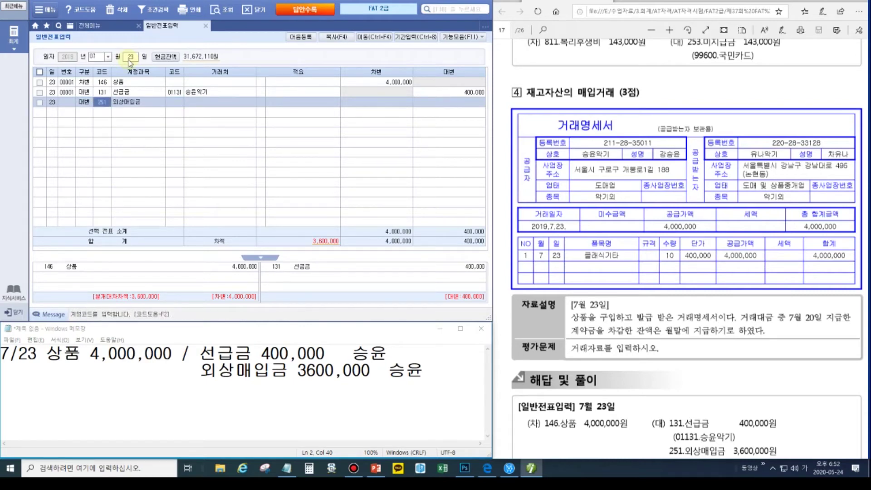
pyautogui.write('외상')
pyautogui.press('Return')
pyautogui.press('Down')
pyautogui.press('Down')
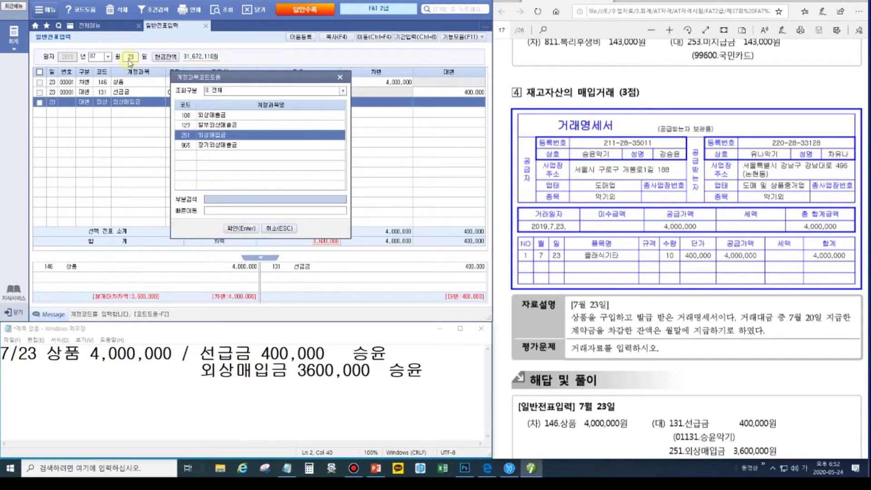
pyautogui.press('Return')
pyautogui.press('Return')
pyautogui.press('Return')
pyautogui.press('Return')
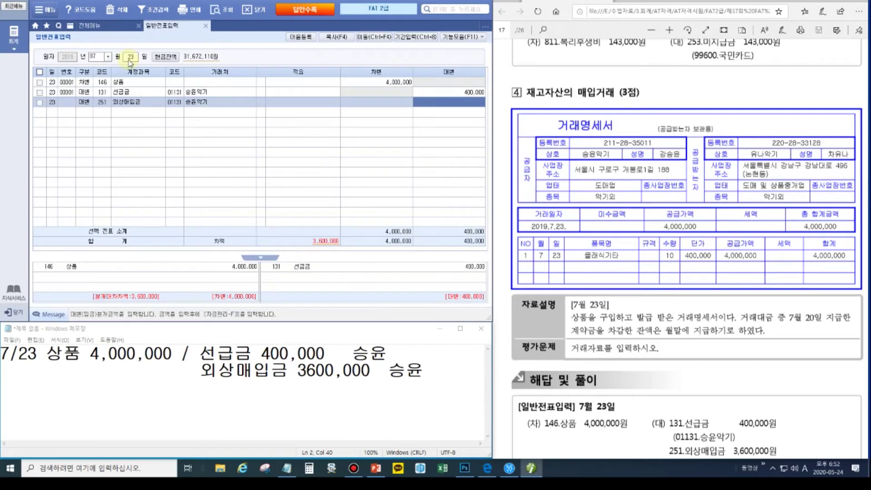
pyautogui.write('3,600')
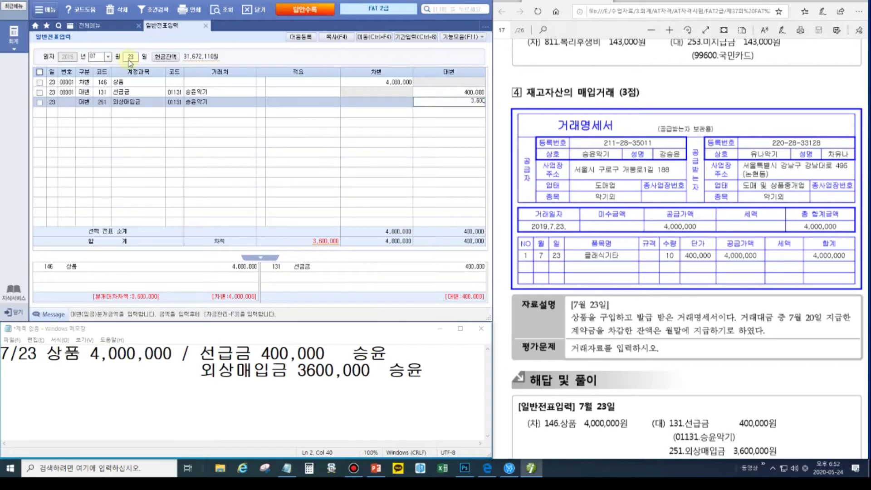
pyautogui.write(',000')
pyautogui.press('Return')
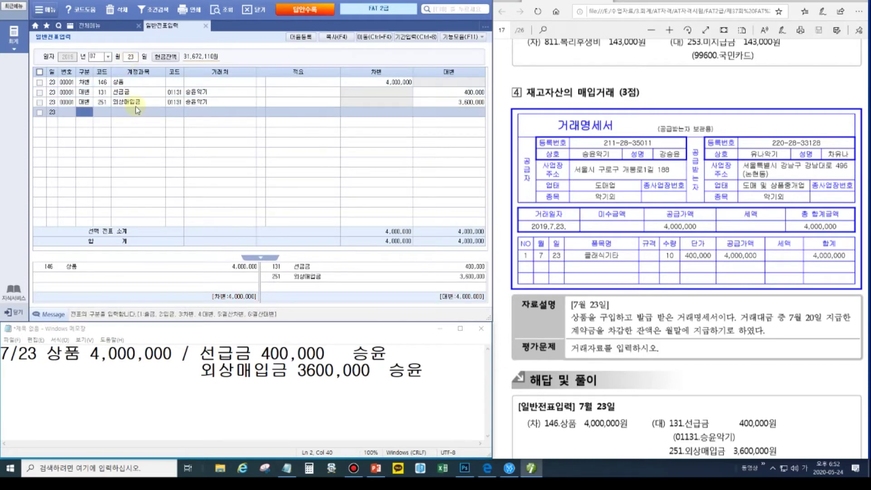
pyautogui.click(350, 354)
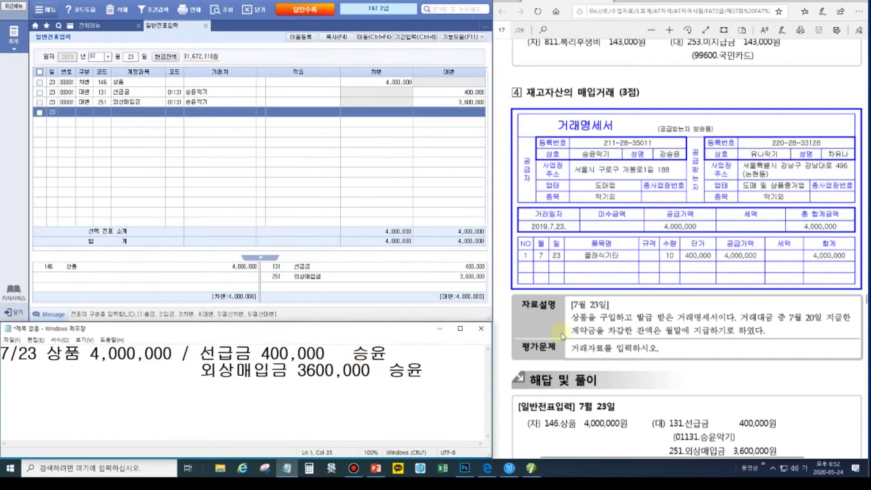
# - Scroll the exam PDF to the July 31 승합차 sale question and clear the Notepad memo
pyautogui.click(610, 324)
pyautogui.scroll(-8, 610, 326)
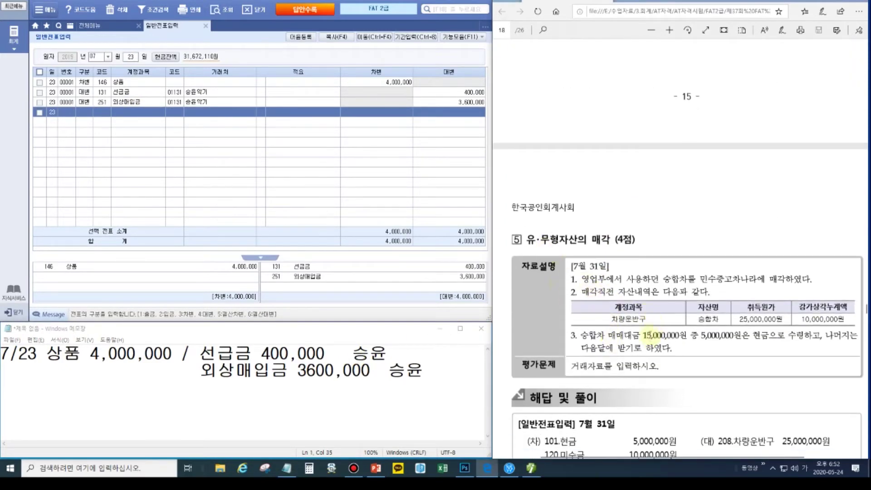
pyautogui.click(458, 376)
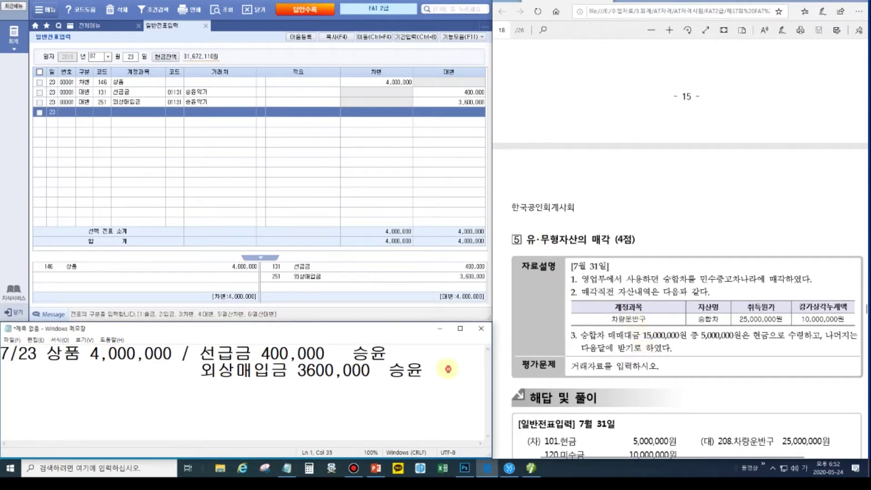
pyautogui.hotkey('ctrl', 'a')
pyautogui.press('Delete')
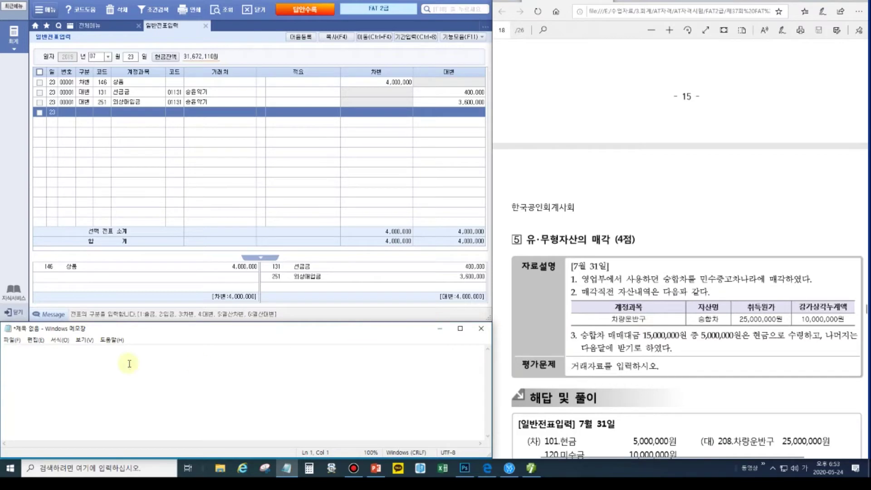
# - Write '7/31 감상누 10,000,000 /차량운반구 25,000,000', using the PDF's 25,000,000 acquisition cost
pyautogui.write('7/31   ')
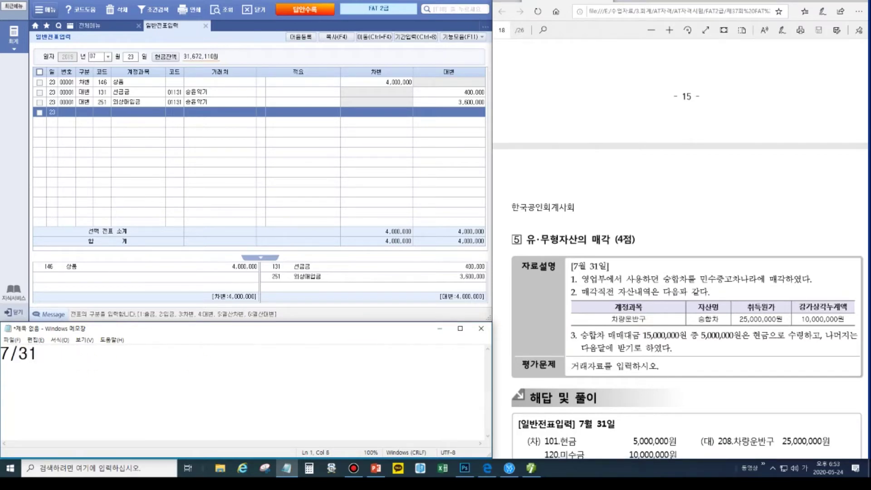
pyautogui.write('     /차량운반구 ')
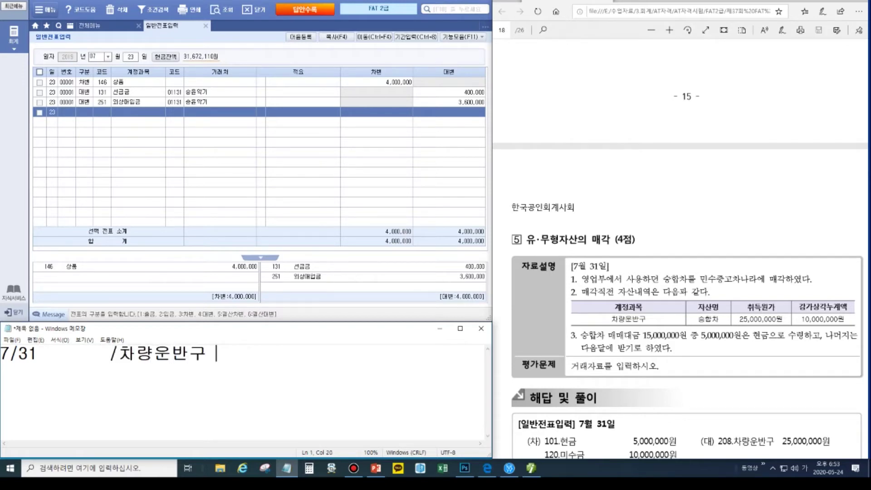
pyautogui.write('취득가액')
pyautogui.press('Left')
pyautogui.press('Left')
pyautogui.press('Left')
pyautogui.press('Left')
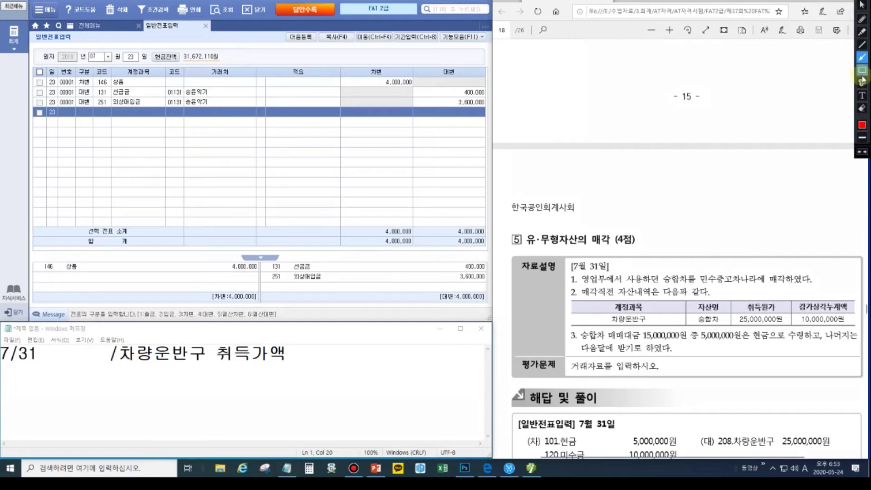
pyautogui.click(862, 70)
pyautogui.moveTo(732, 299); pyautogui.dragTo(791, 326)
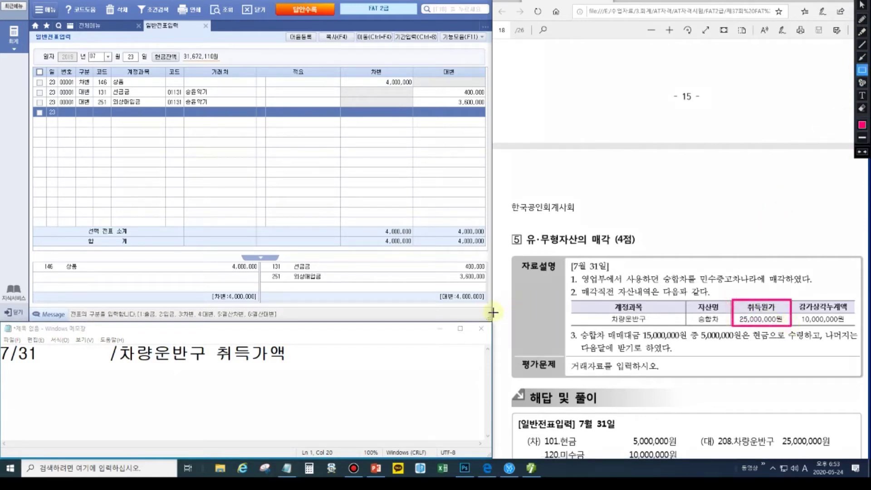
pyautogui.moveTo(288, 353); pyautogui.dragTo(210, 345)
pyautogui.write('25,000,000')
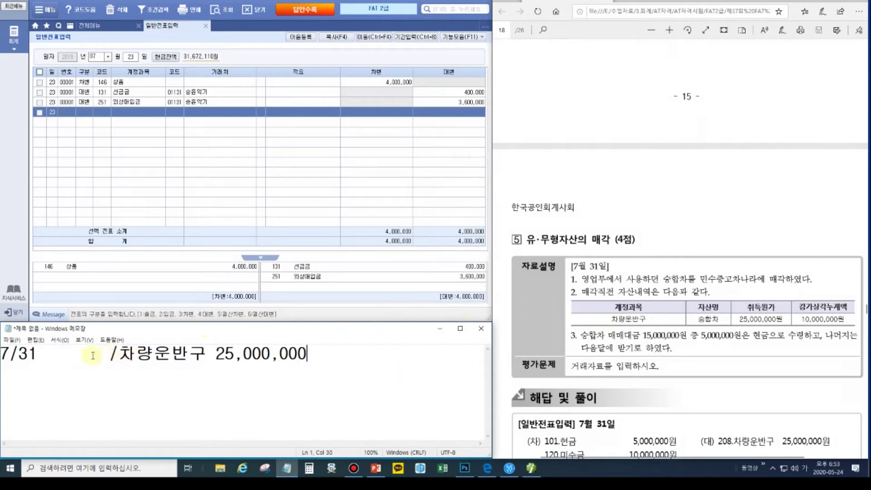
pyautogui.click(44, 354)
pyautogui.write('감상누 ')
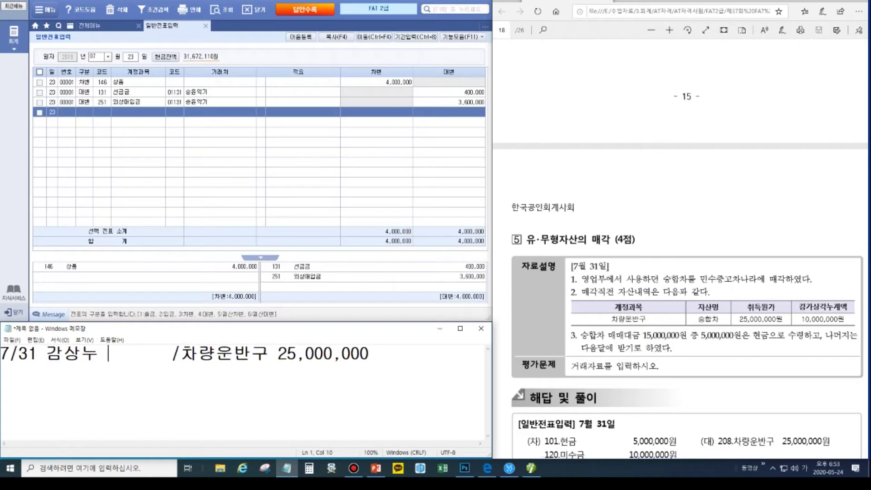
pyautogui.write('10,000,00')
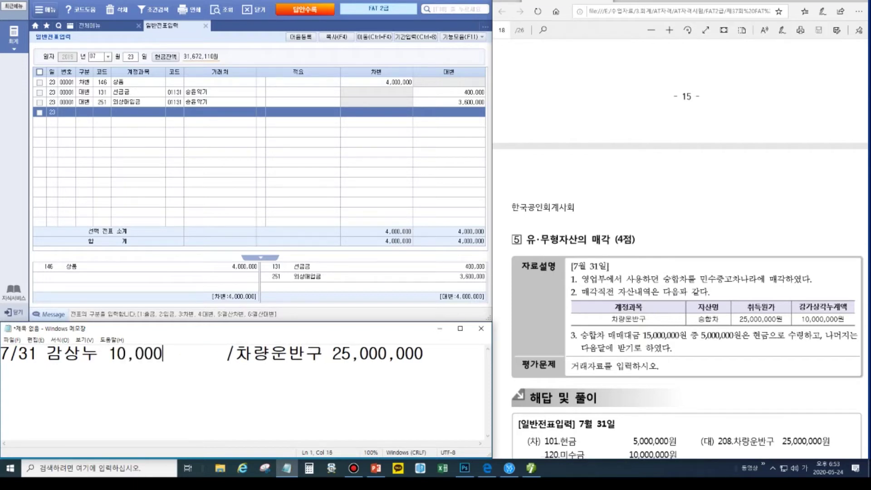
pyautogui.write('0')
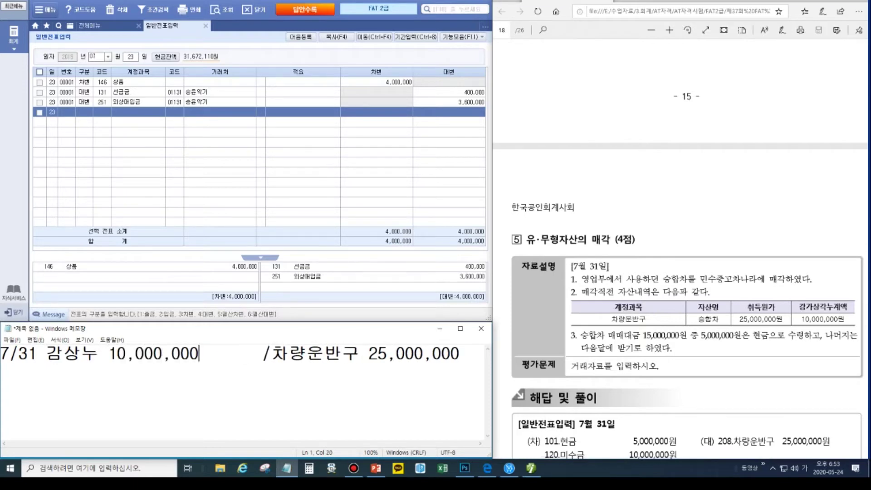
pyautogui.press('Delete')
pyautogui.press('Delete')
pyautogui.press('Delete')
pyautogui.press('Delete')
pyautogui.press('Delete')
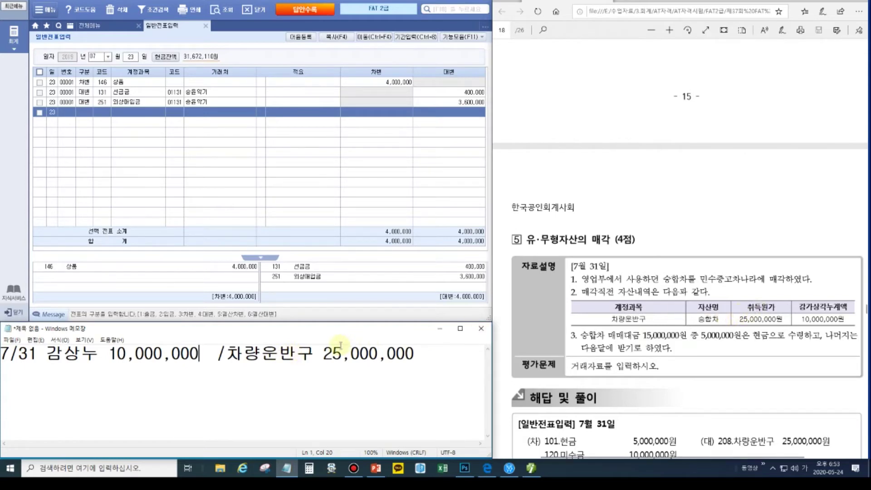
pyautogui.click(416, 353)
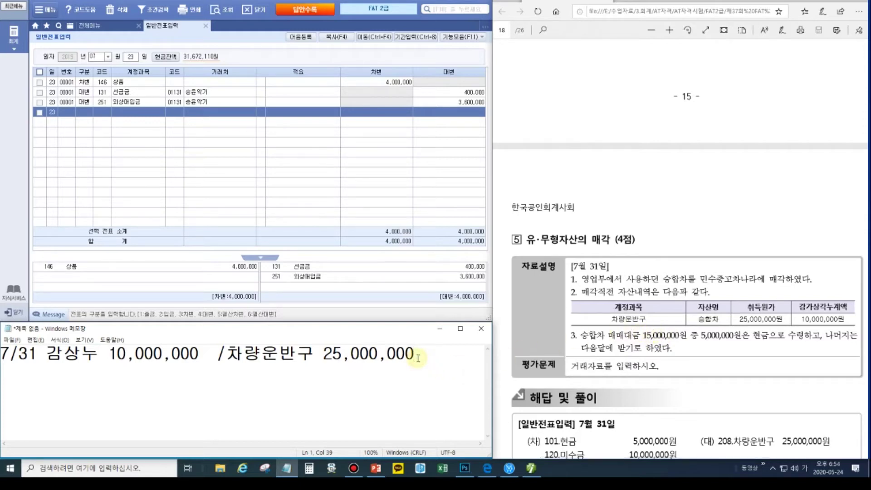
pyautogui.press('Return')
# - Add indented '현금 5,000,000' and '미수금 10,000,000' lines, discarding a trial 유형자산처분손실 line
pyautogui.write('현금 5,000,0')
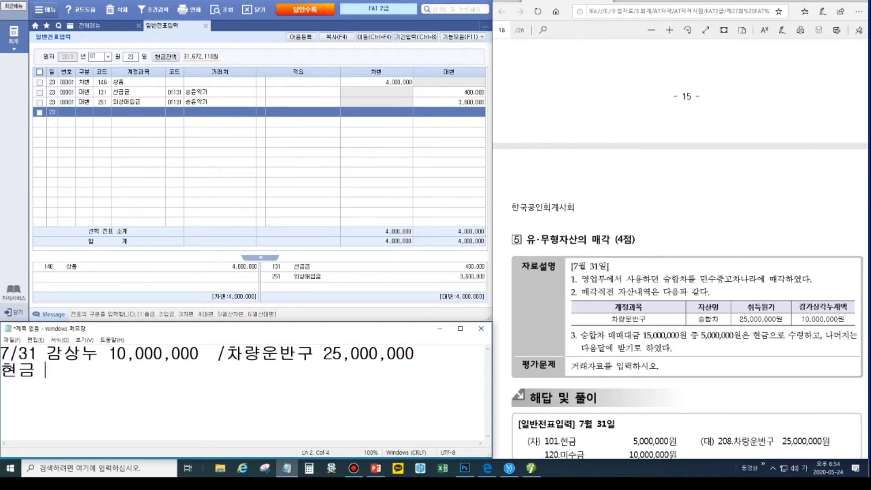
pyautogui.write('00 ')
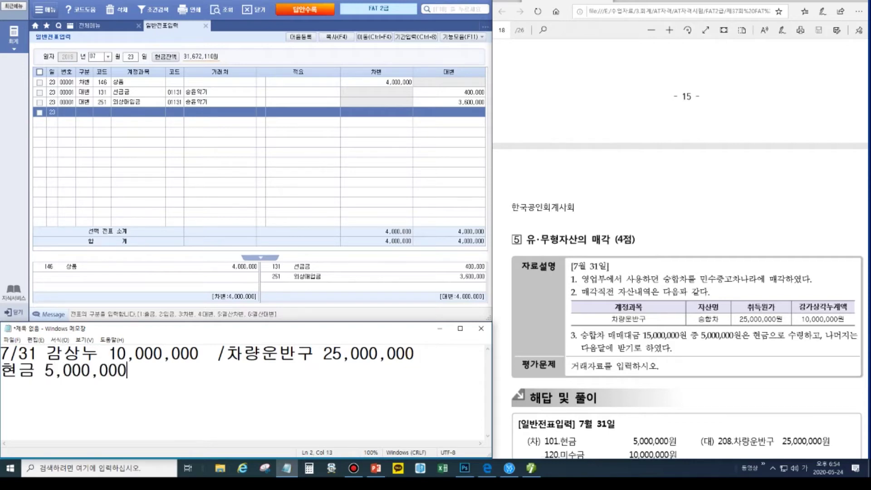
pyautogui.write('미수금 ')
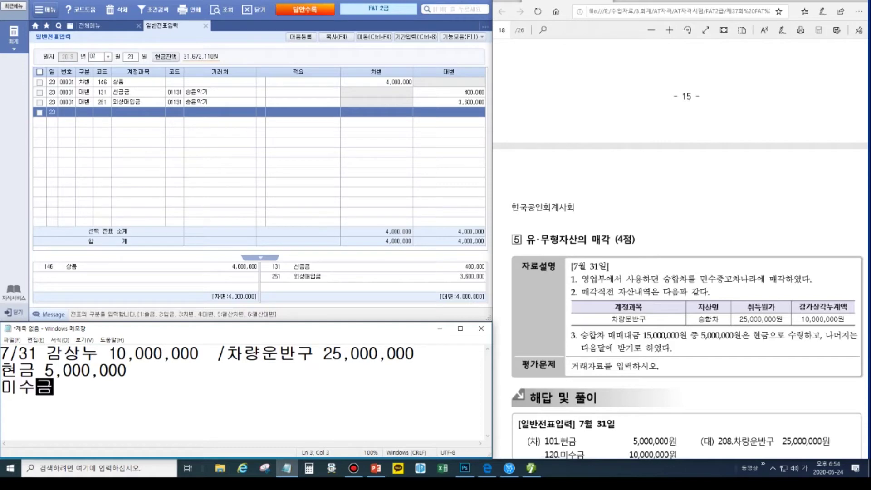
pyautogui.write('10,000,000')
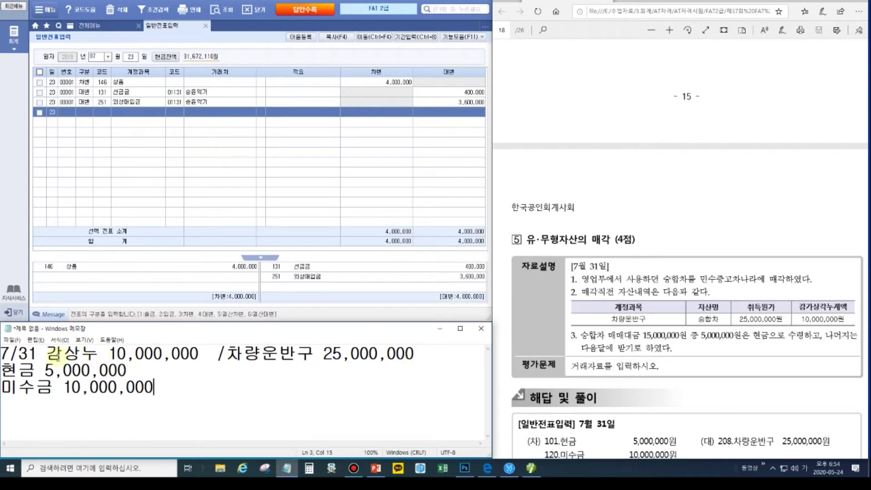
pyautogui.click(2, 370)
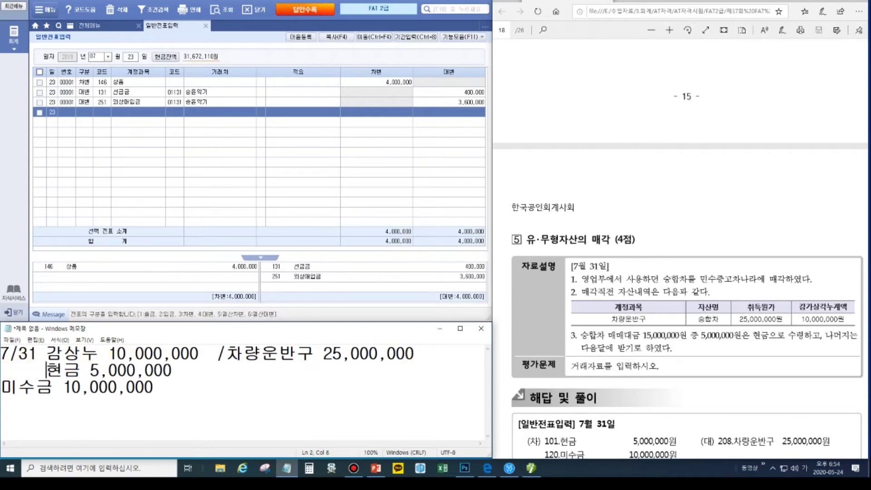
pyautogui.click(4, 387)
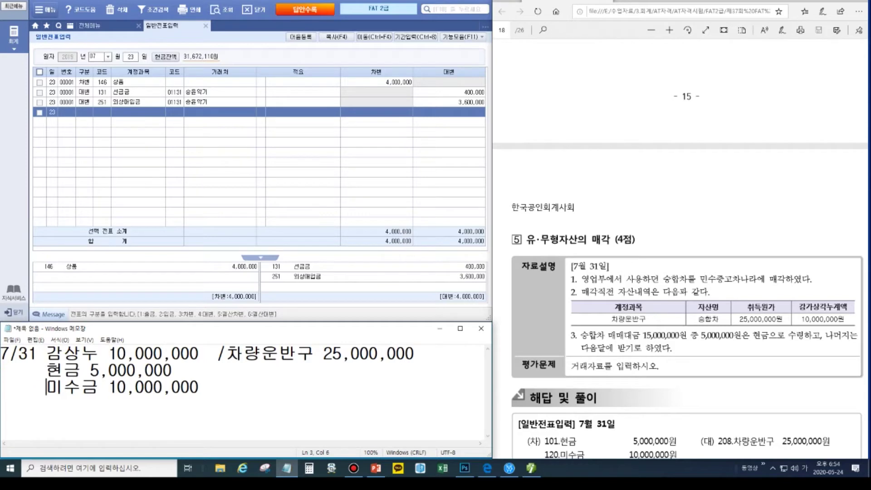
pyautogui.click(200, 387)
pyautogui.press('Return')
pyautogui.write('ㅇ유형자산')
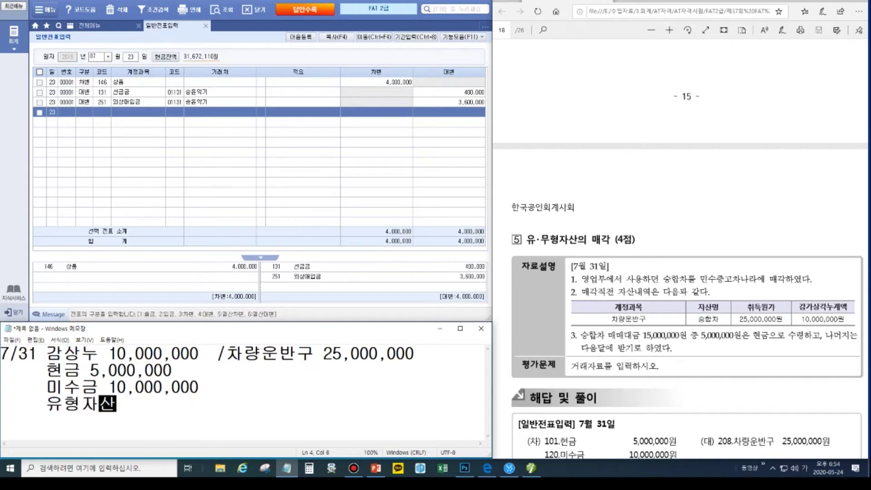
pyautogui.write('처분소ㄴ실')
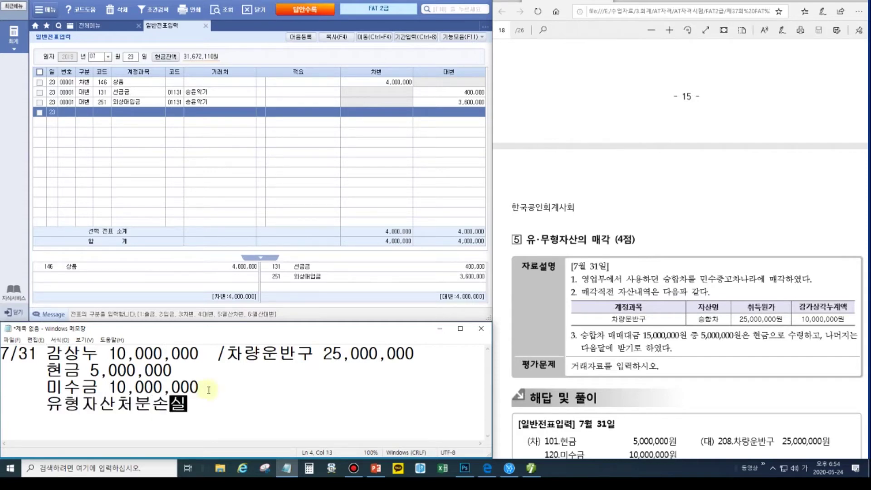
pyautogui.doubleClick(113, 387)
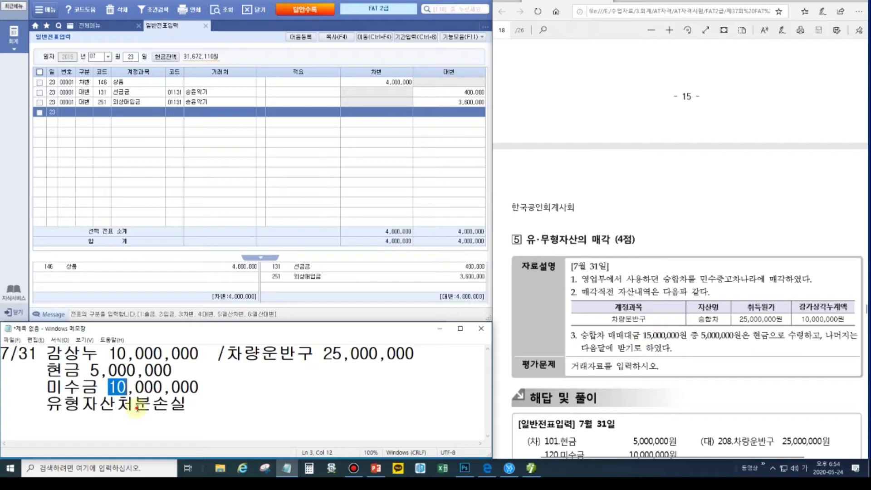
pyautogui.click(135, 404)
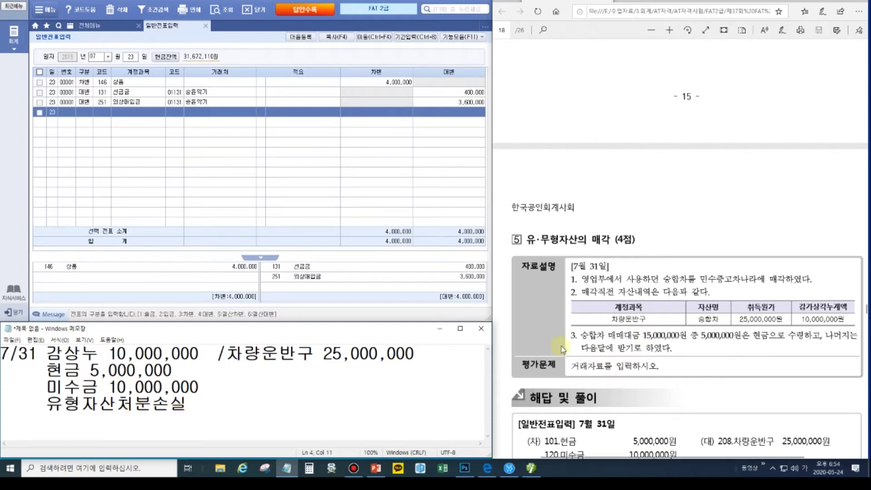
pyautogui.click(246, 378)
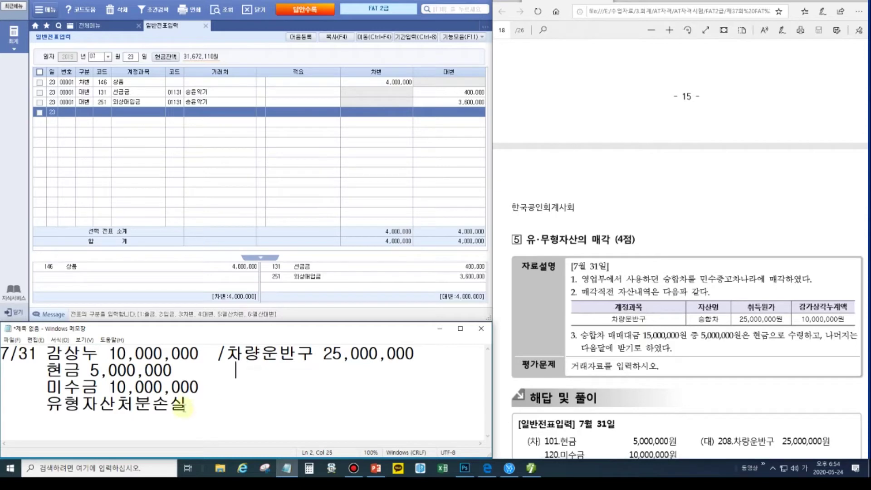
pyautogui.moveTo(190, 406); pyautogui.dragTo(42, 404)
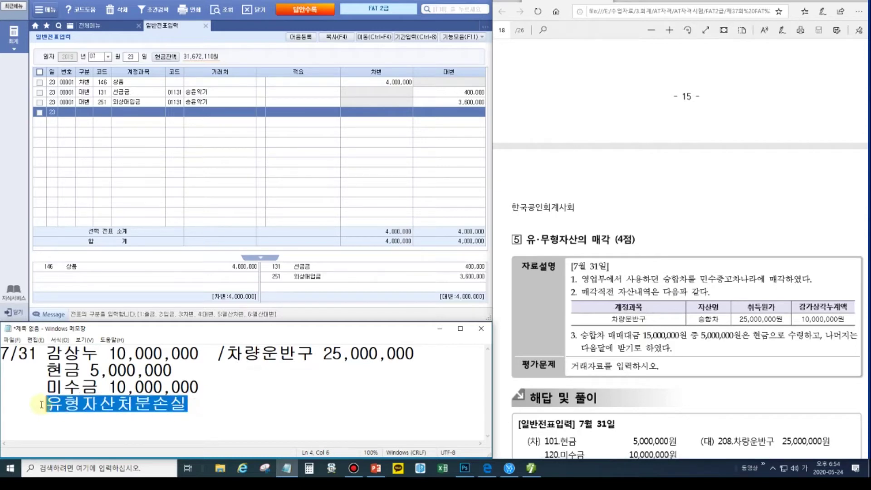
pyautogui.press('BackSpace')
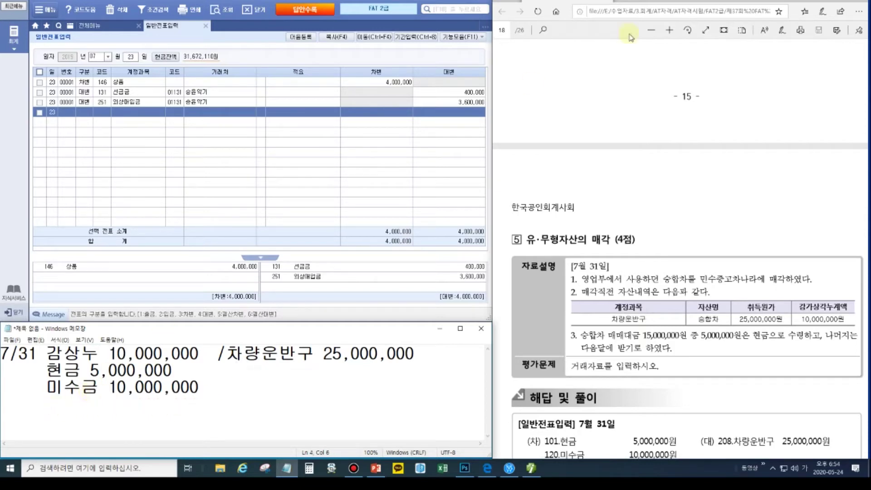
# - Mark the 25,000,000 and 10,000,000 amounts with numbered screen markers, then clear them
pyautogui.hotkey('alt', 'Tab')
pyautogui.hotkey('ctrl', 'alt', 'd')
pyautogui.click(861, 83)
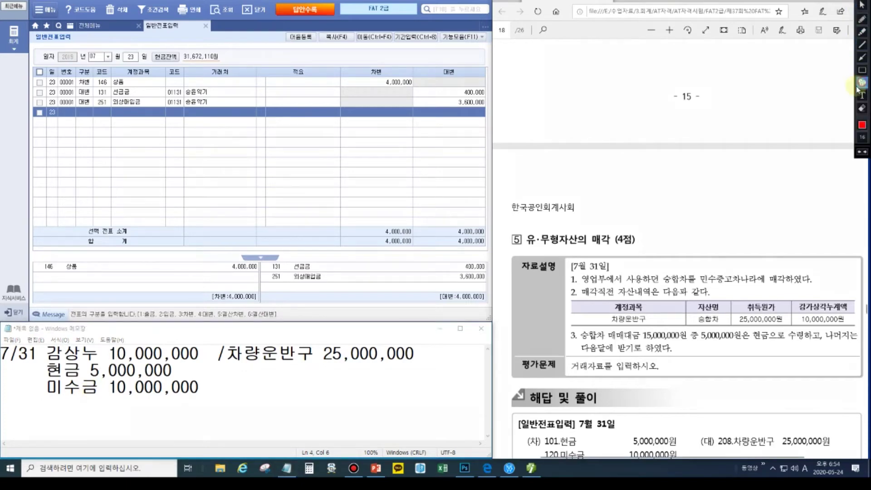
pyautogui.click(425, 349)
pyautogui.click(427, 363)
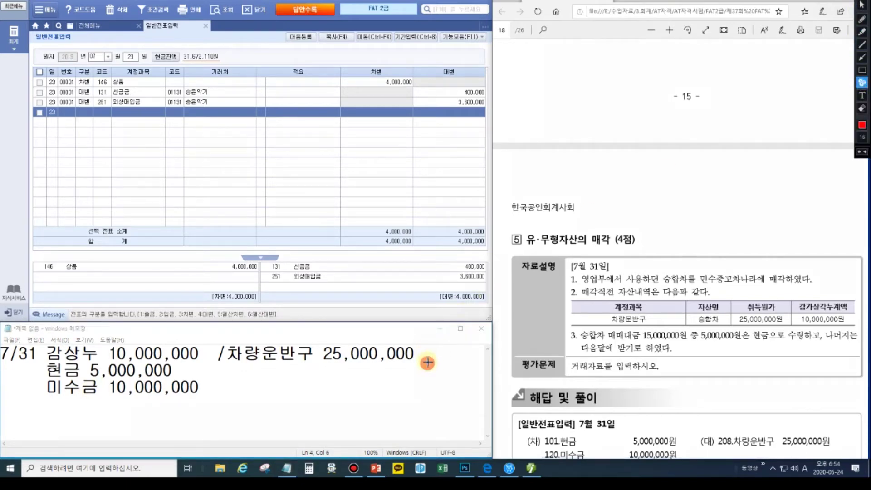
pyautogui.click(170, 353)
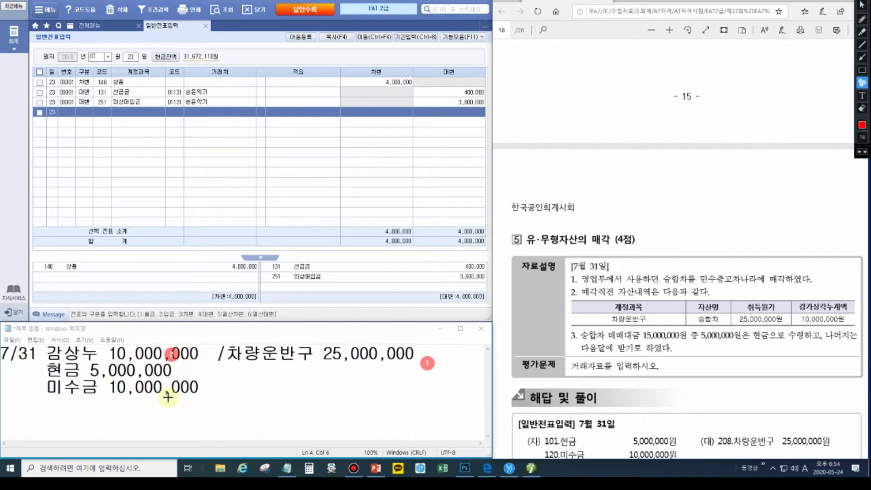
pyautogui.press('Escape')
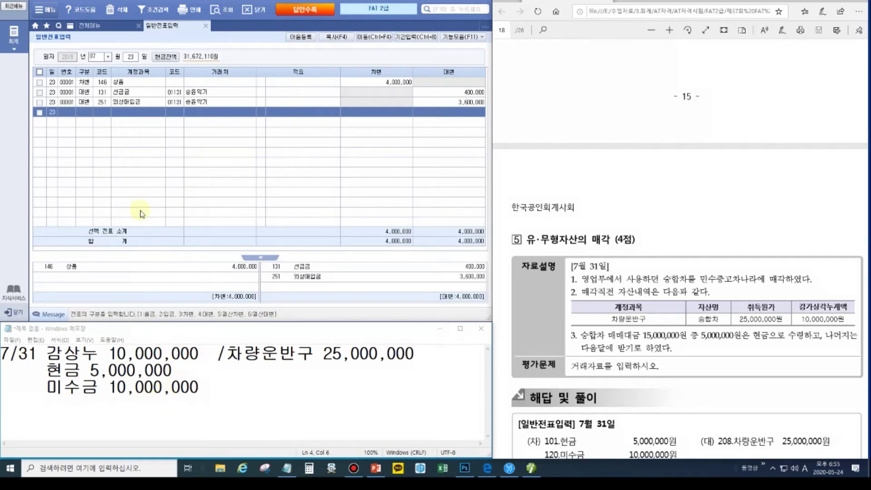
# - Start a July 31 voucher crediting 208 차량운반구 25,000,000
pyautogui.click(131, 60)
pyautogui.write('31')
pyautogui.press('Return')
pyautogui.write('4')
pyautogui.press('Return')
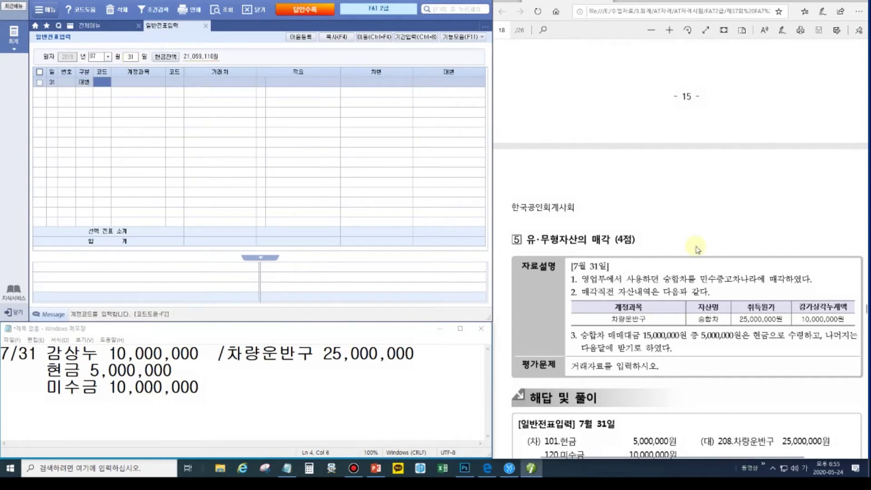
pyautogui.write('208')
pyautogui.press('Return')
pyautogui.press('Return')
pyautogui.press('Return')
pyautogui.press('Return')
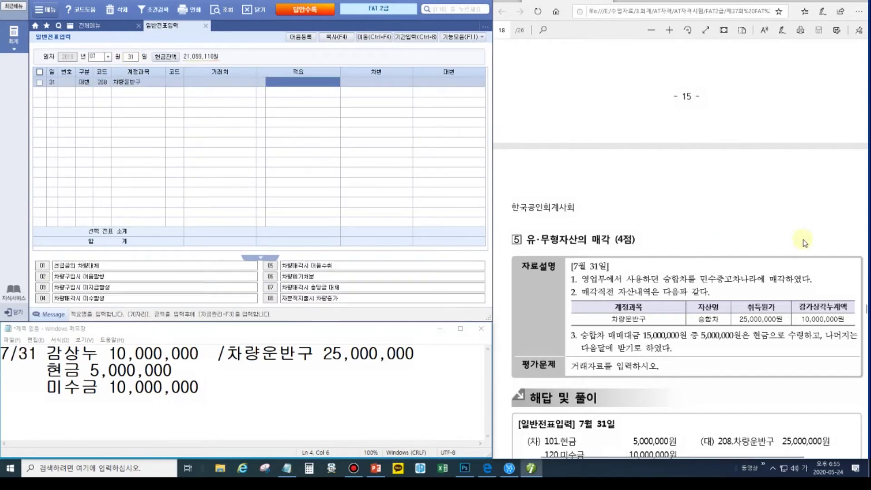
pyautogui.write('25,000,000')
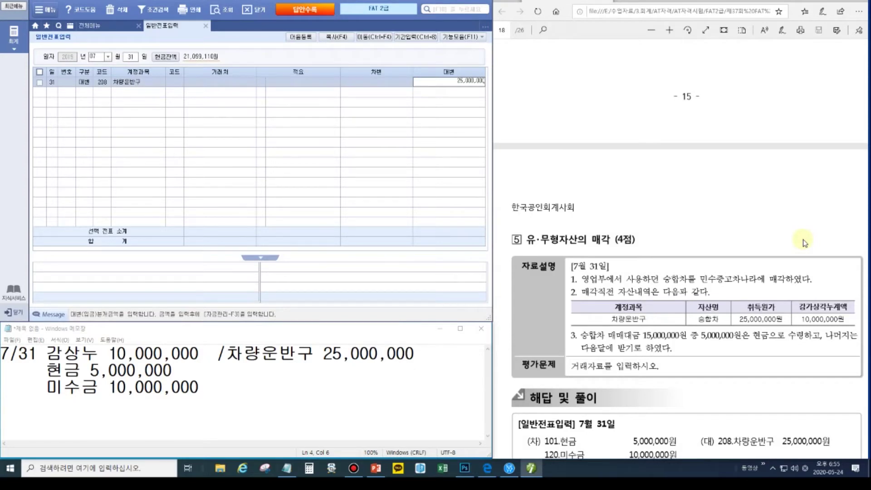
pyautogui.press('Return')
# - Debit 209 감가상각누계액 10,000,000 and 101 현금 5,000,000
pyautogui.write('3')
pyautogui.write('2')
pyautogui.write('09')
pyautogui.press('Return')
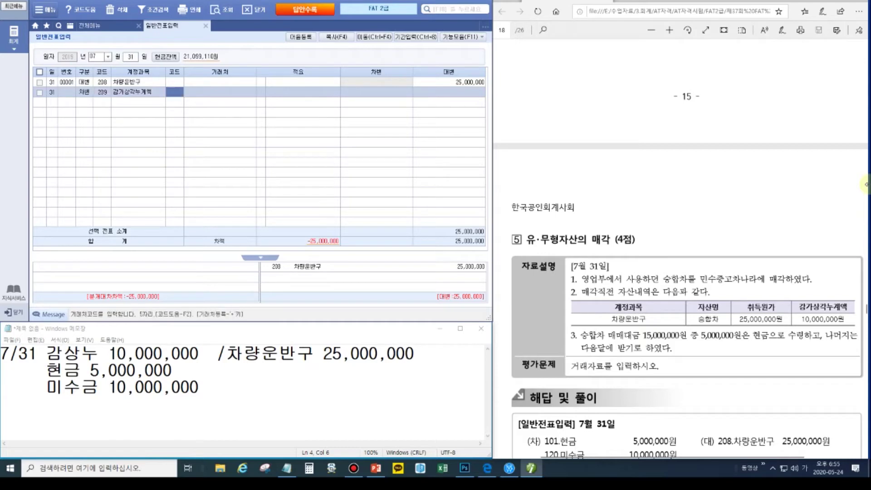
pyautogui.press('Return')
pyautogui.press('Return')
pyautogui.press('Return')
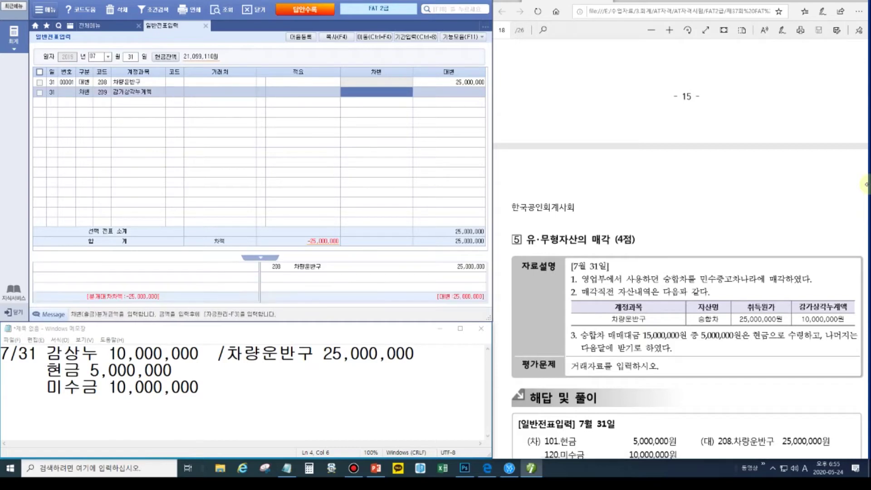
pyautogui.write('10000000')
pyautogui.press('Return')
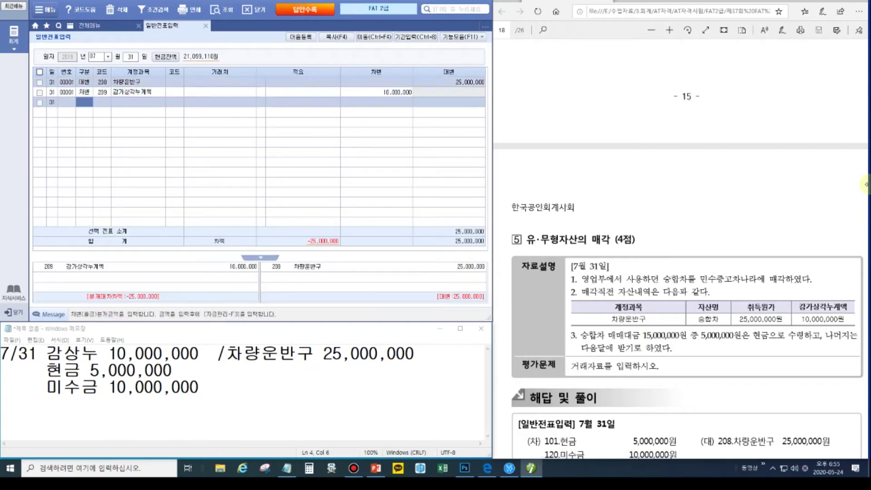
pyautogui.write('3')
pyautogui.press('Return')
pyautogui.write('101')
pyautogui.press('Return')
pyautogui.press('Return')
pyautogui.press('Return')
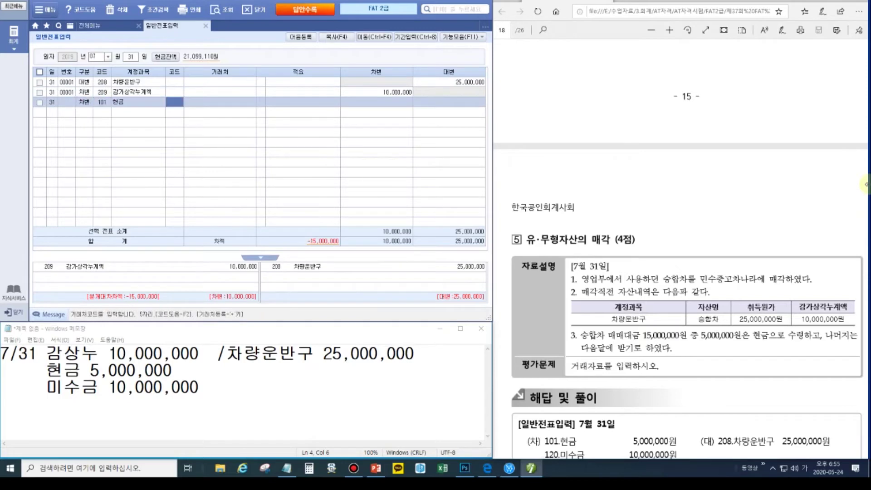
pyautogui.press('Return')
pyautogui.write('5000000')
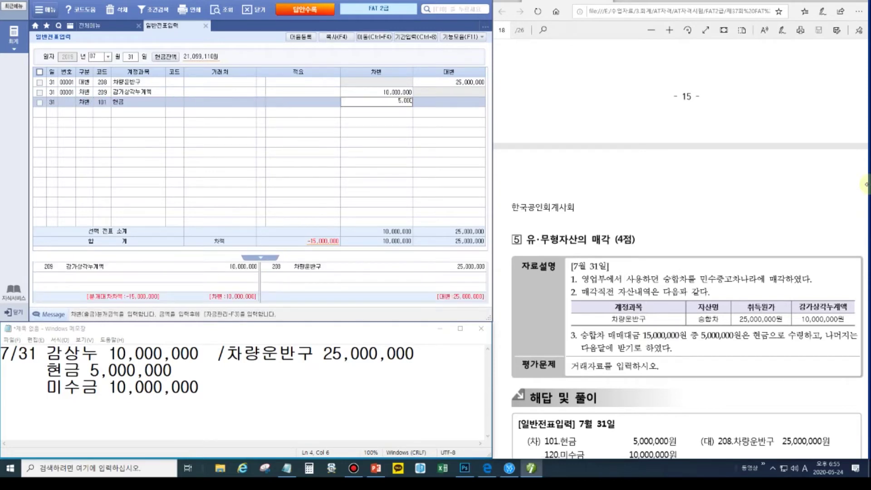
pyautogui.press('Return')
# - Debit 120 미수금 10,000,000 with partner 민수중고차나라
pyautogui.write('3')
pyautogui.press('Return')
pyautogui.write('120')
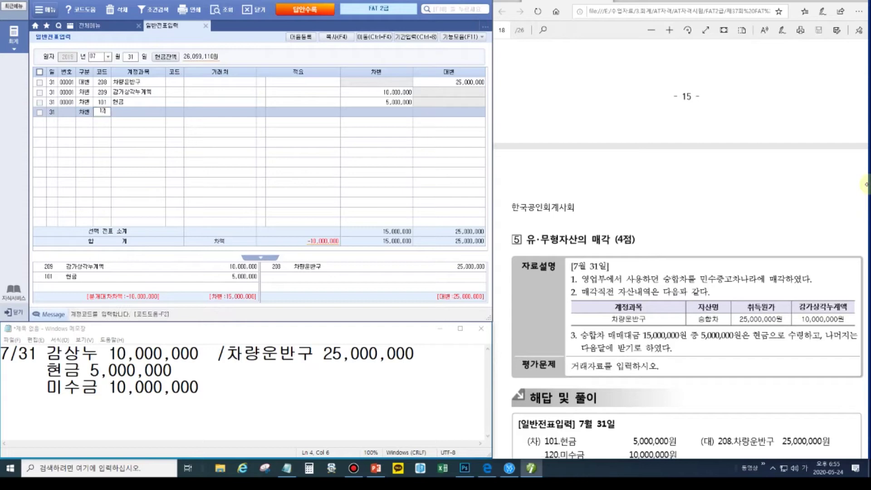
pyautogui.press('Return')
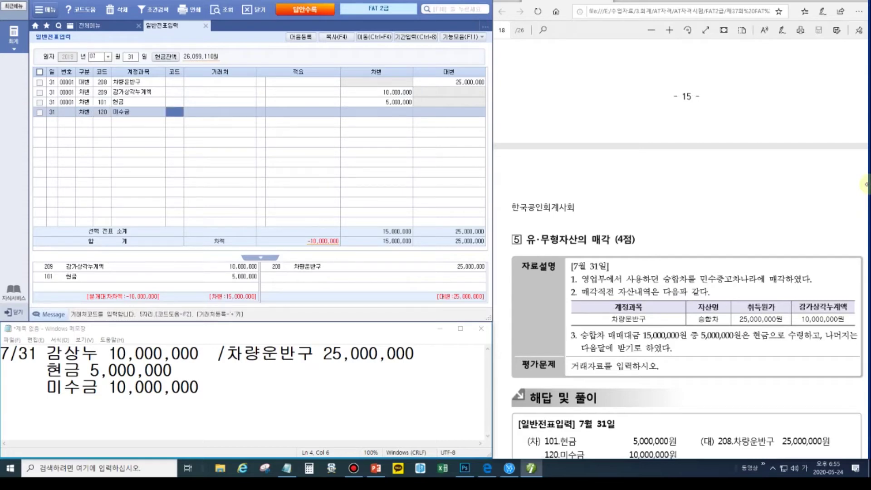
pyautogui.write('민')
pyautogui.press('Return')
pyautogui.press('Return')
pyautogui.press('Return')
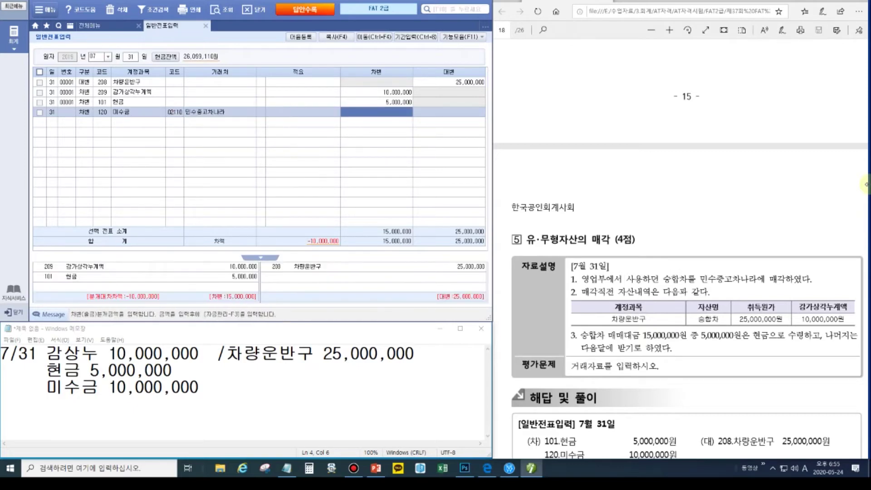
pyautogui.write('10000000')
pyautogui.press('Return')
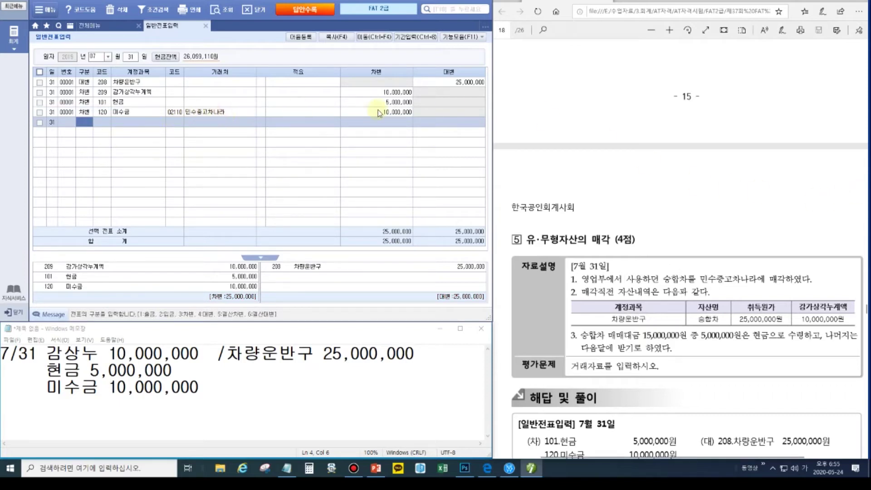
pyautogui.click(319, 247)
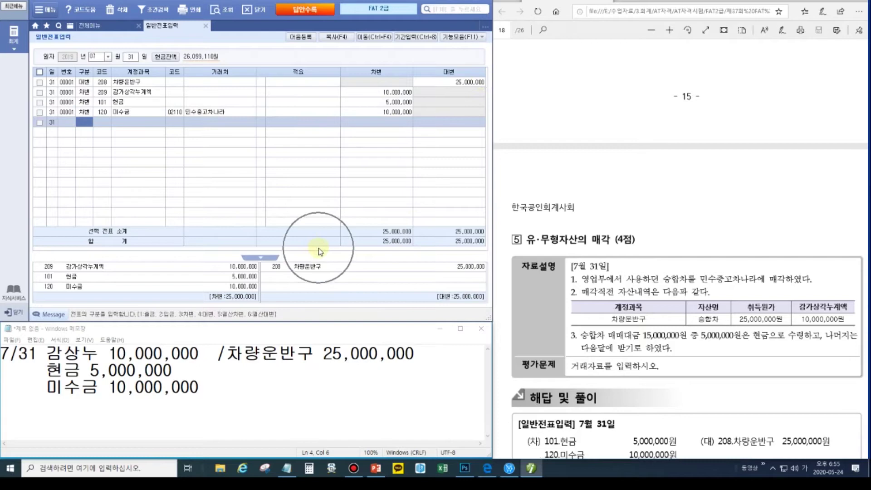
# - Scroll to problem 6 and box '상품매출 계약을', the 계약금 deposit wording and 520,000
pyautogui.click(708, 362)
pyautogui.scroll(-7, 708, 362)
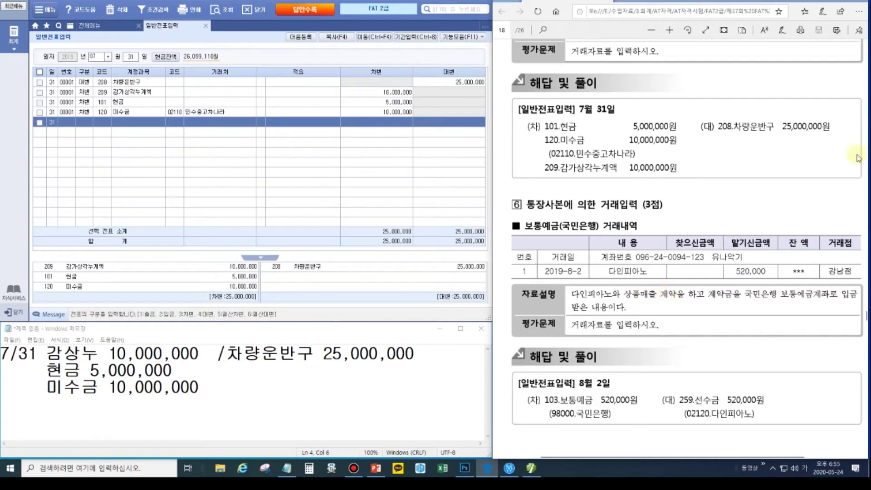
pyautogui.moveTo(859, 4)
pyautogui.click(862, 70)
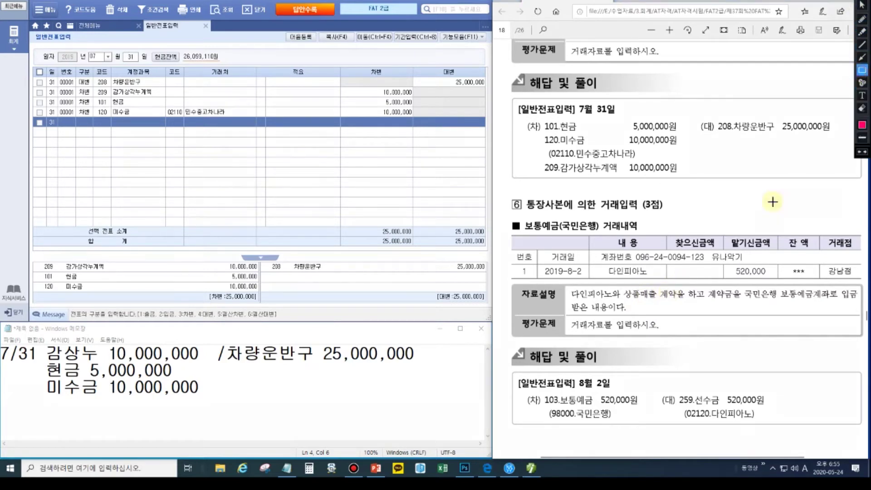
pyautogui.moveTo(622, 287); pyautogui.dragTo(685, 303)
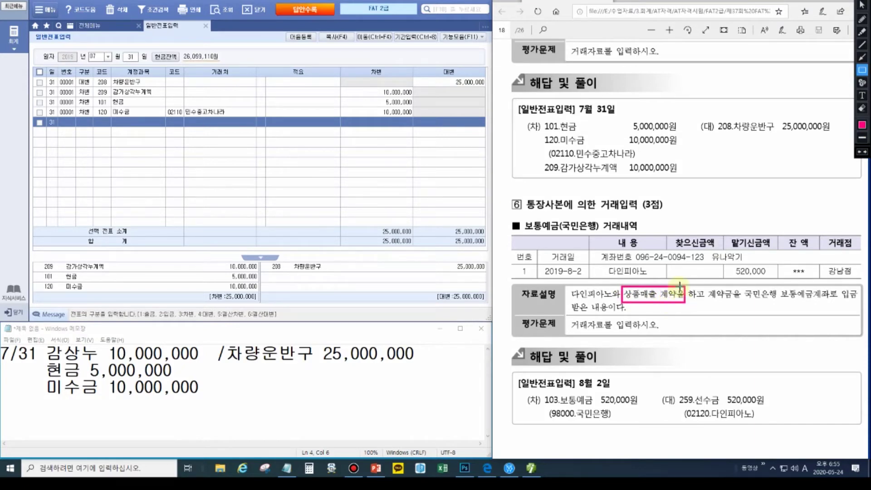
pyautogui.moveTo(709, 289)
pyautogui.mouseDown()
pyautogui.moveTo(738, 300)
pyautogui.moveTo(858, 302)
pyautogui.mouseUp()
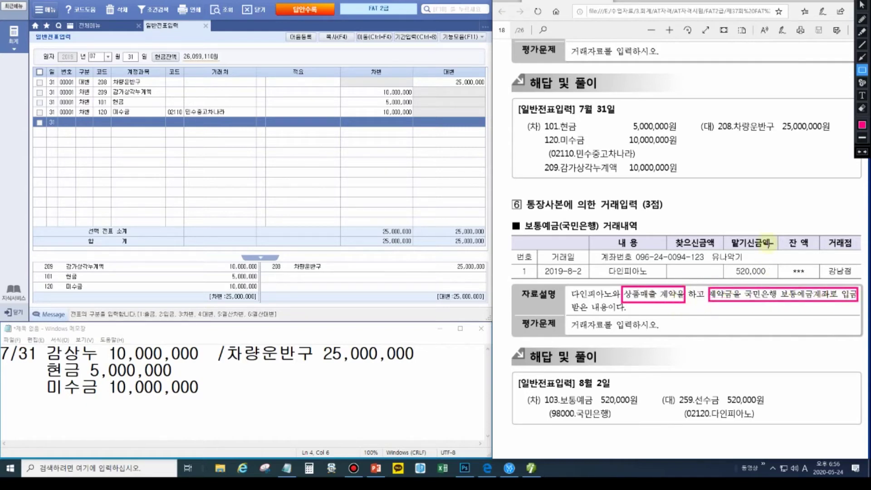
pyautogui.moveTo(725, 234); pyautogui.dragTo(779, 278)
# - Overwrite the notes with '8/2 보통예금 520,000 / 선수금 520,000 (다인피아노)'
pyautogui.moveTo(523, 218)
pyautogui.mouseDown()
pyautogui.moveTo(635, 245)
pyautogui.moveTo(640, 235)
pyautogui.mouseUp()
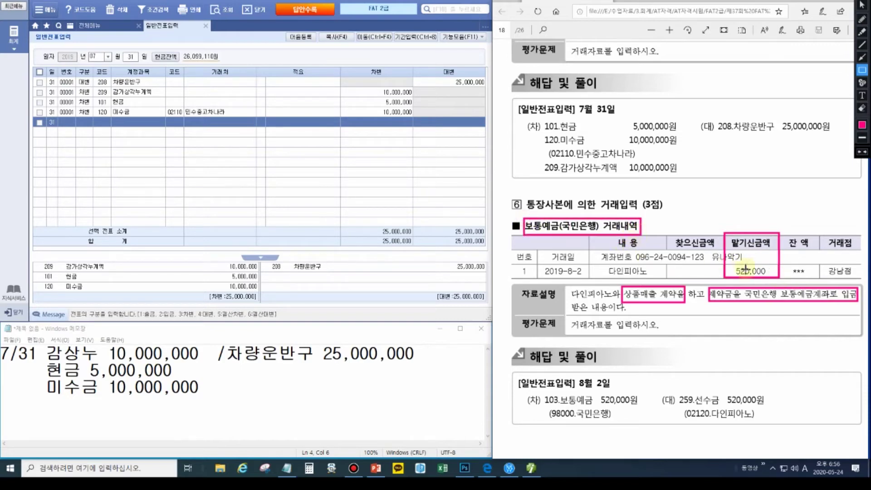
pyautogui.press('Escape')
pyautogui.moveTo(245, 388)
pyautogui.mouseDown()
pyautogui.moveTo(241, 400)
pyautogui.moveTo(1, 354)
pyautogui.mouseUp()
pyautogui.write('8/2')
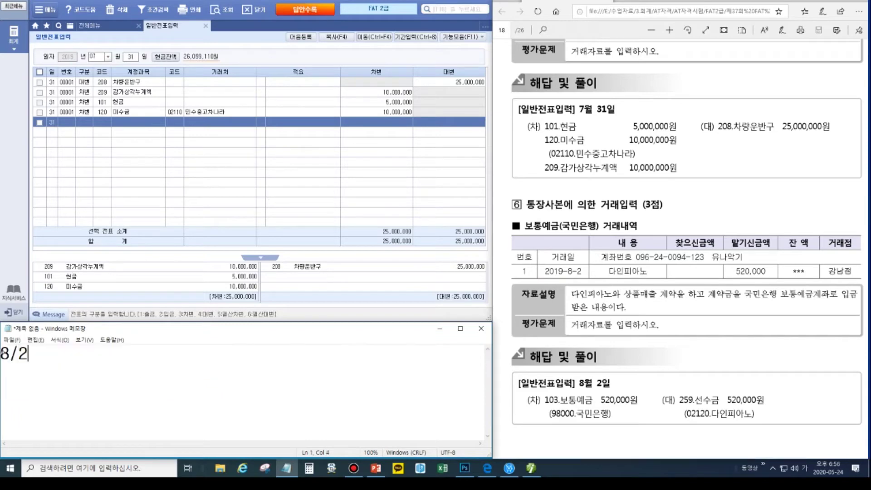
pyautogui.write(' 보통')
pyautogui.press('BackSpace')
pyautogui.press('BackSpace')
pyautogui.press('BackSpace')
pyautogui.press('BackSpace')
pyautogui.write('보통예금 ')
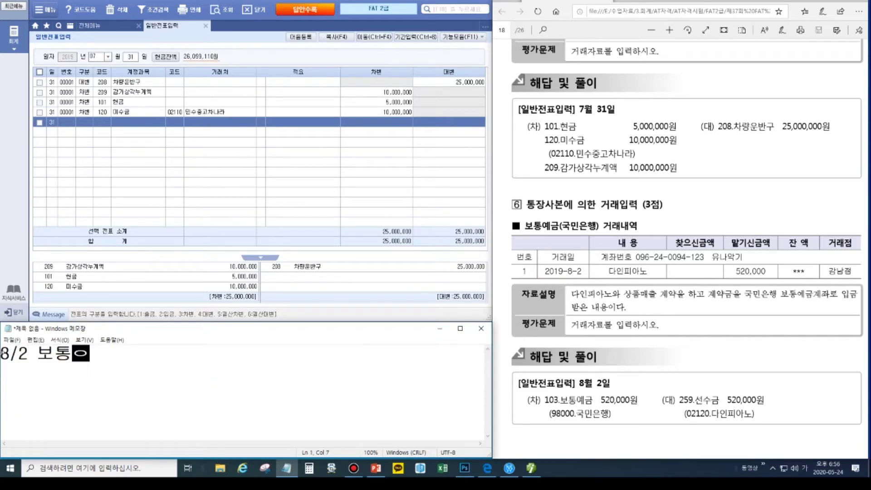
pyautogui.write('520,')
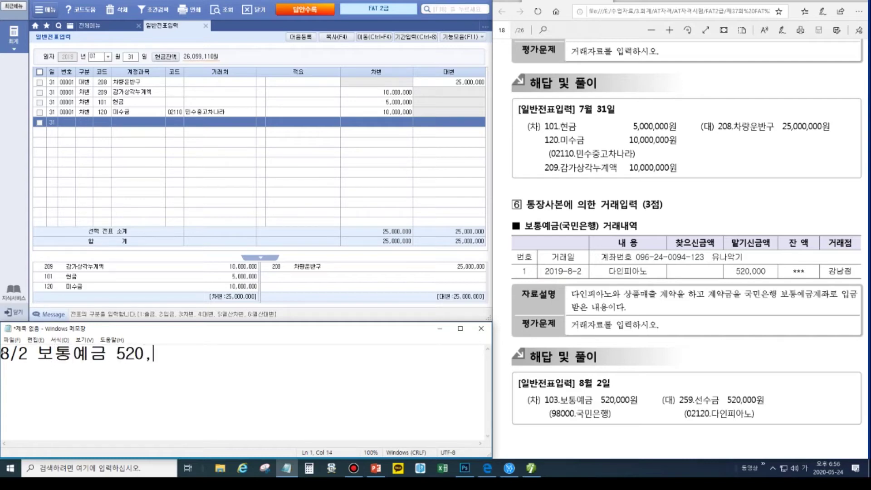
pyautogui.write('000 /  선수금')
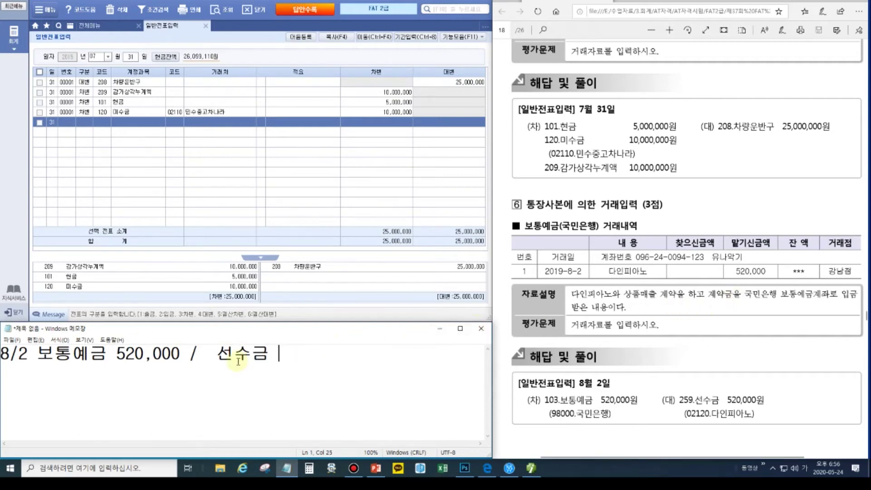
pyautogui.write('520,000')
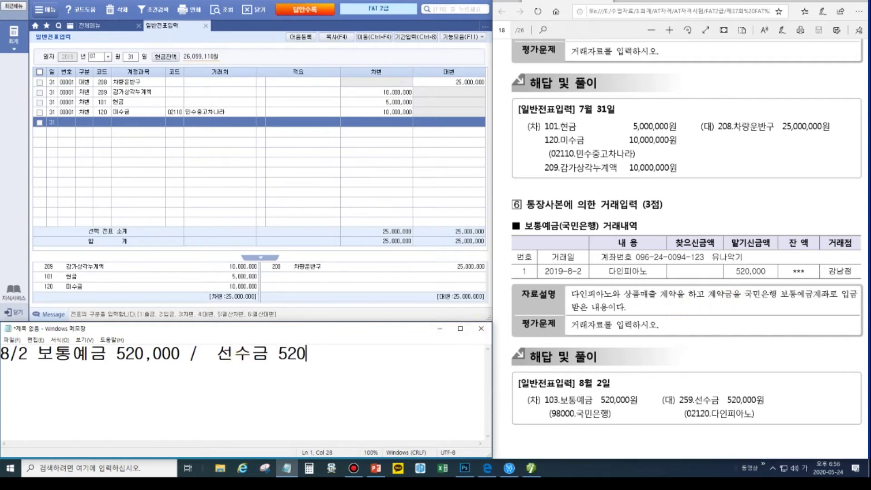
pyautogui.write('  (')
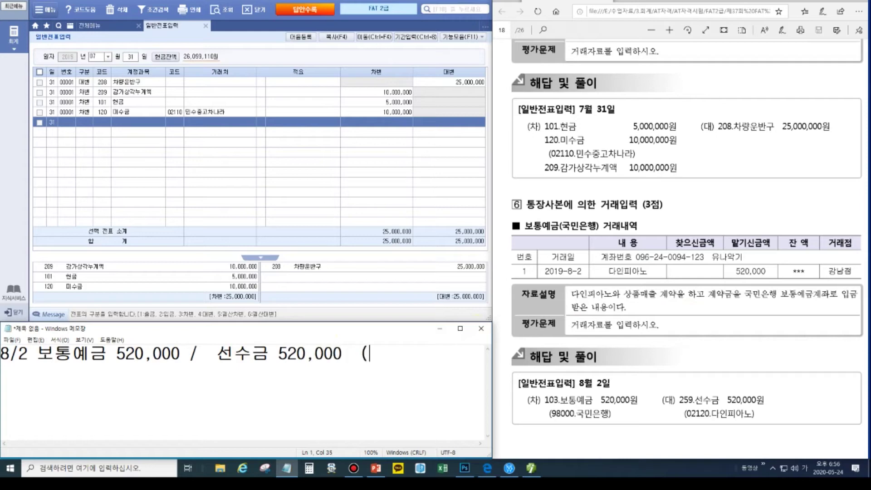
pyautogui.write('다인피아노)')
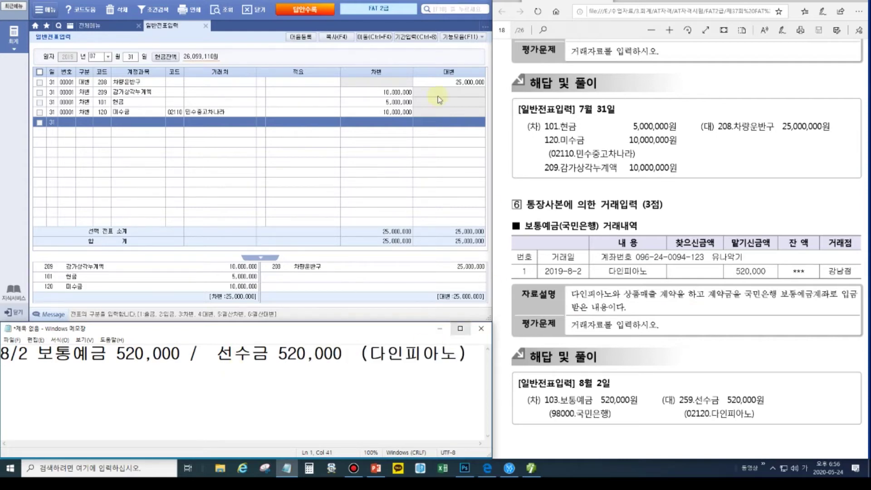
pyautogui.click(93, 56)
# - Date the voucher August 2 and debit 103 보통예금 520,000 for 국민은행 (98000)
pyautogui.write('8')
pyautogui.press('Return')
pyautogui.write('02')
pyautogui.press('Return')
pyautogui.write('3')
pyautogui.press('Return')
pyautogui.write('103')
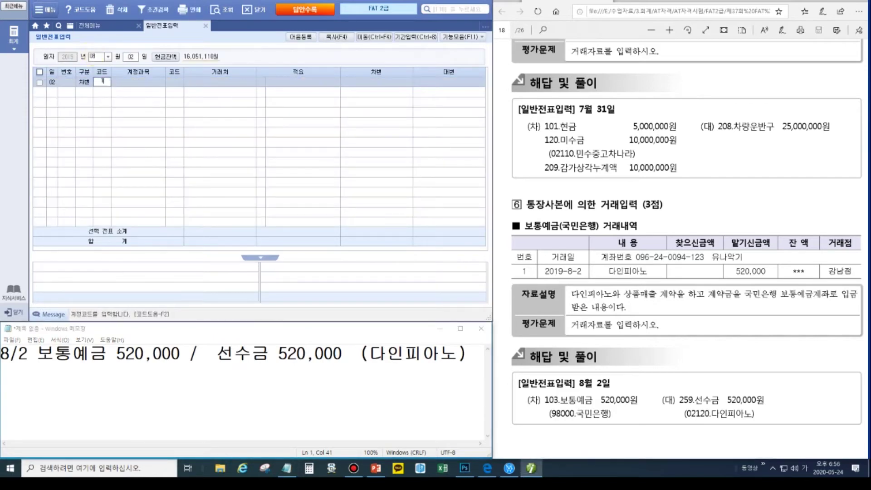
pyautogui.press('Return')
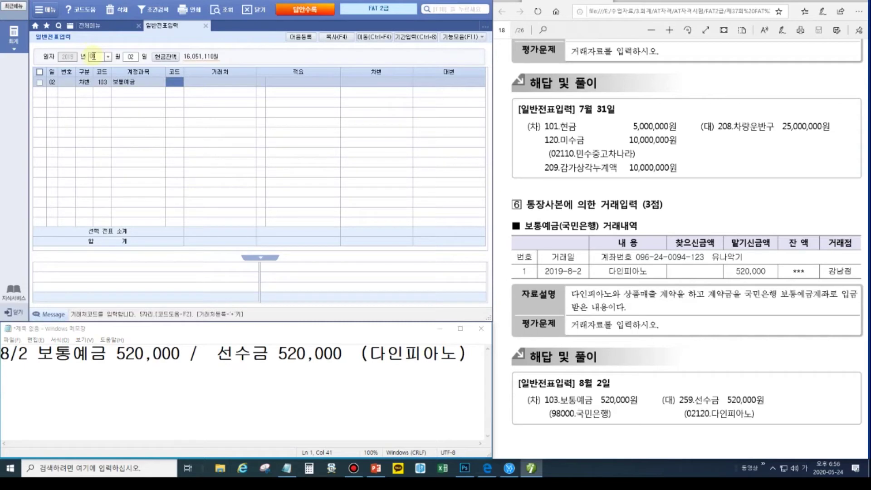
pyautogui.write('국민')
pyautogui.press('Return')
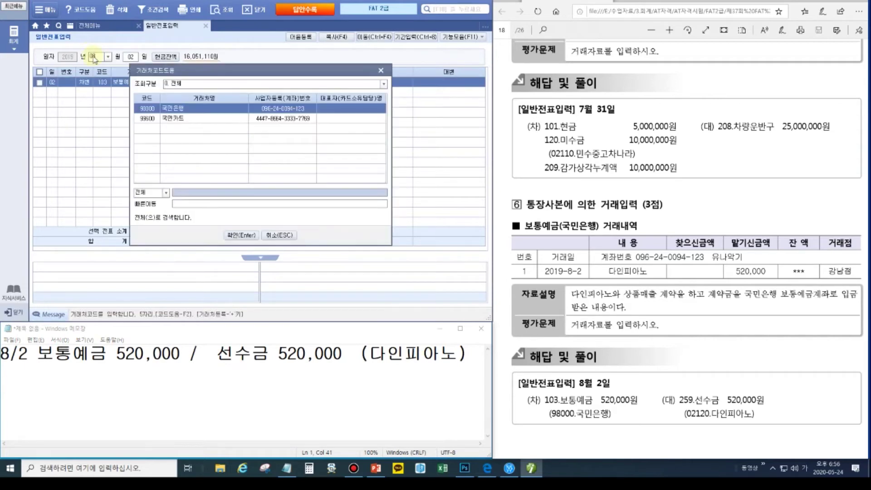
pyautogui.press('Return')
pyautogui.press('Return')
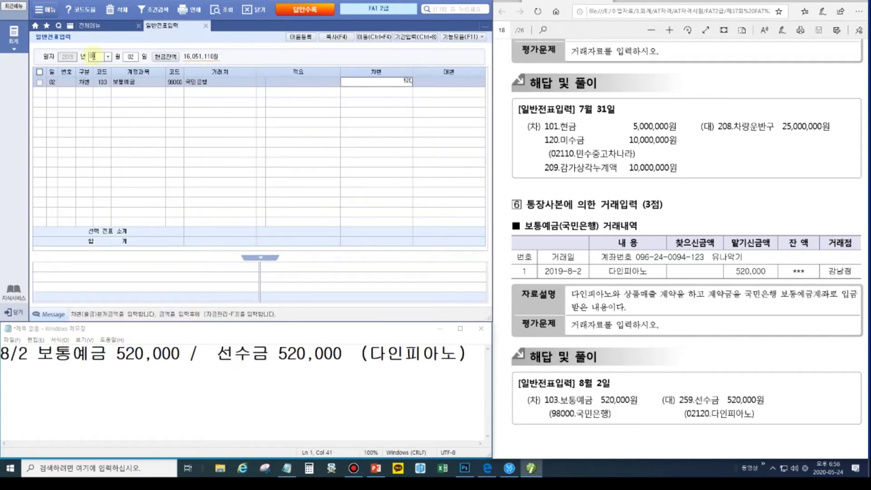
pyautogui.write('5200000')
pyautogui.press('Return')
# - Credit 259 선수금 520,000 to 다인피아노 (02120), then scroll the exam PDF to the next problem
pyautogui.write('425')
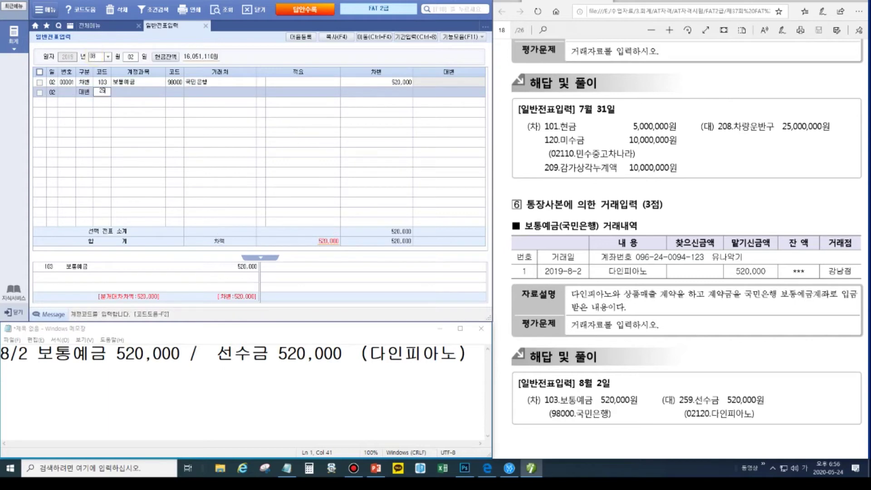
pyautogui.write('9')
pyautogui.press('Return')
pyautogui.write('02120')
pyautogui.press('Return')
pyautogui.press('Return')
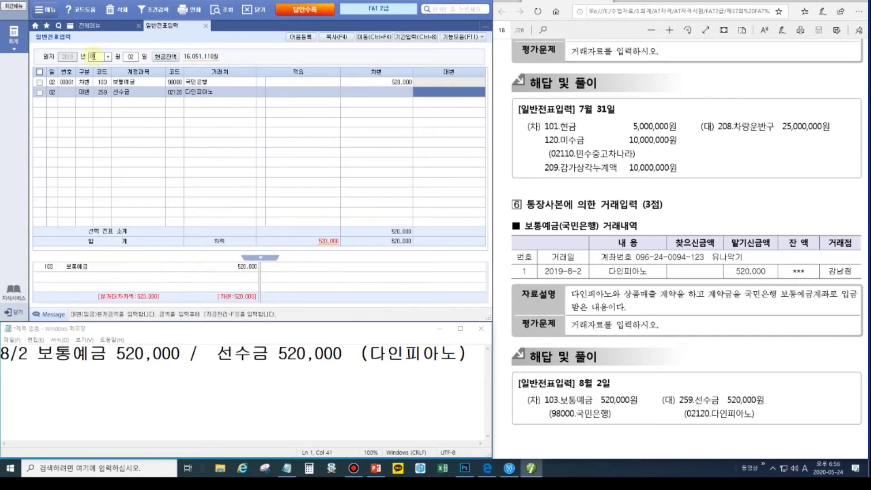
pyautogui.write('520')
pyautogui.press('Return')
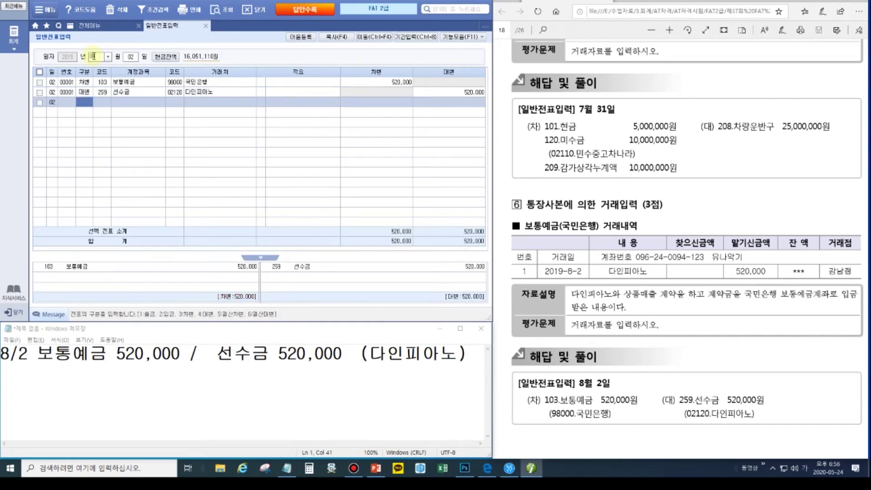
pyautogui.click(729, 314)
pyautogui.scroll(-3, 731, 312)
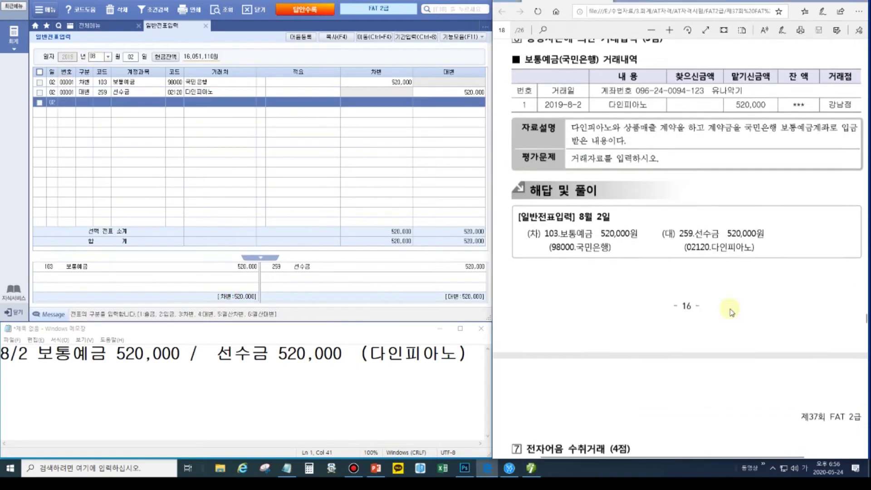
# - Replace the old note text with '8/10 받을어음 10,000,000 / 외상매출금 10,000,000' and 수연플룻 under each side
pyautogui.scroll(-5, 731, 312)
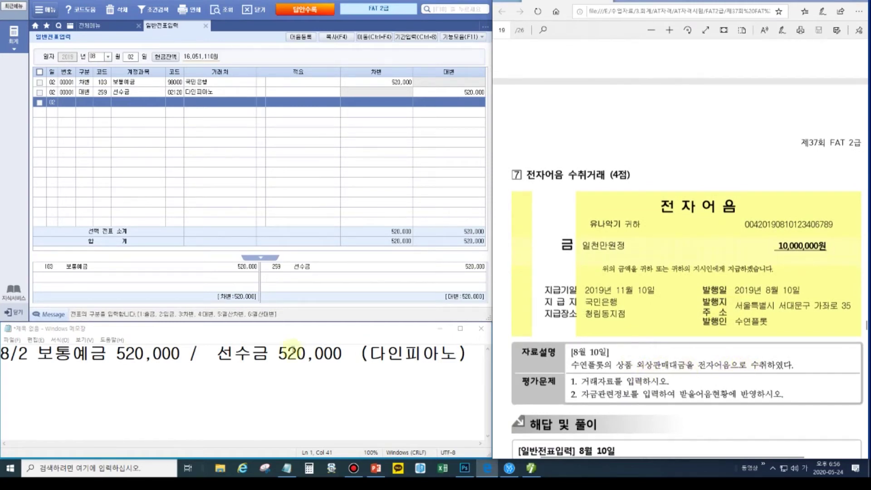
pyautogui.moveTo(467, 354); pyautogui.dragTo(21, 353)
pyautogui.write('10')
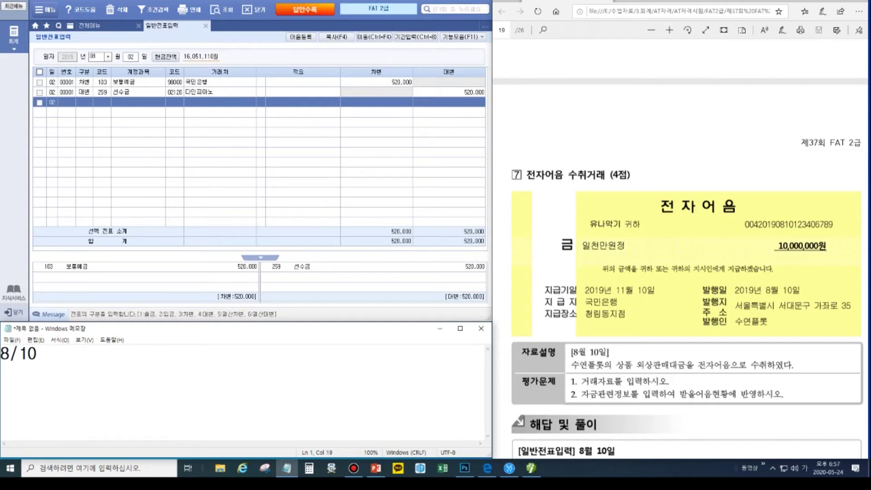
pyautogui.write('/외상매출금')
pyautogui.press('Left')
pyautogui.press('Left')
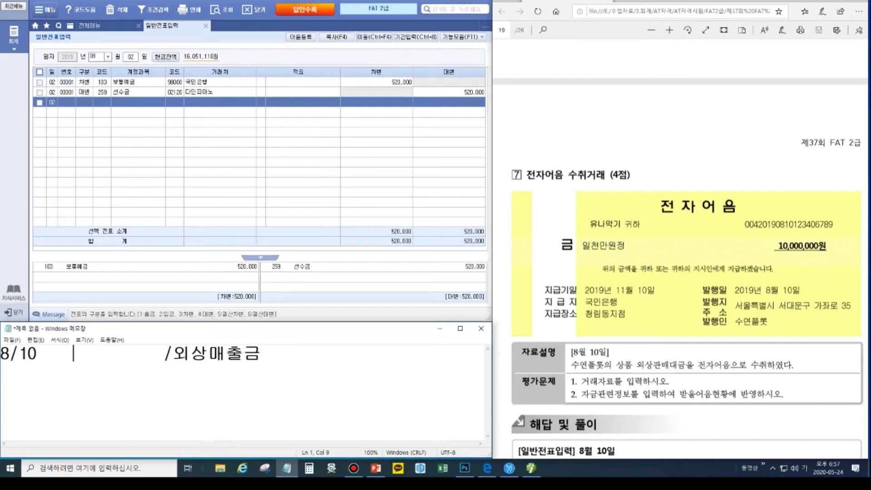
pyautogui.write('받을어')
pyautogui.write('음 ')
pyautogui.write('10,000,000')
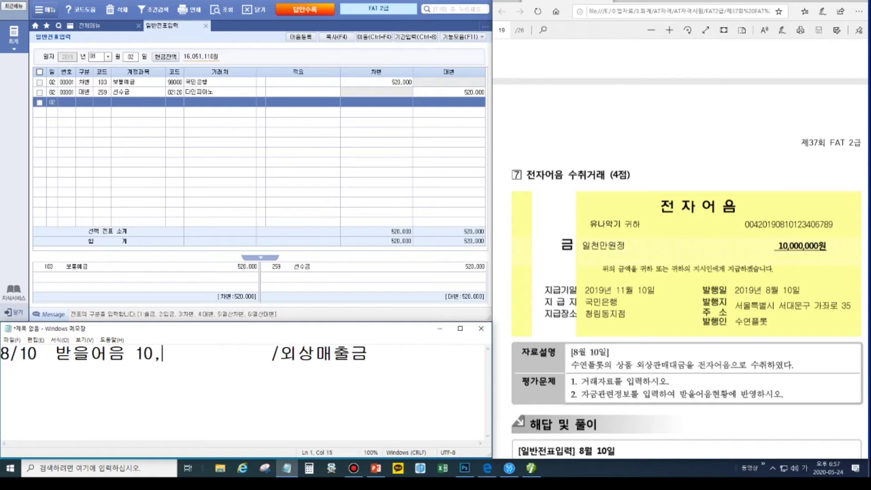
pyautogui.press('Delete')
pyautogui.press('Delete')
pyautogui.press('Delete')
pyautogui.press('Delete')
pyautogui.press('Delete')
pyautogui.press('Delete')
pyautogui.press('Delete')
pyautogui.press('Delete')
pyautogui.press('Delete')
pyautogui.press('Delete')
pyautogui.press('Delete')
pyautogui.press('Delete')
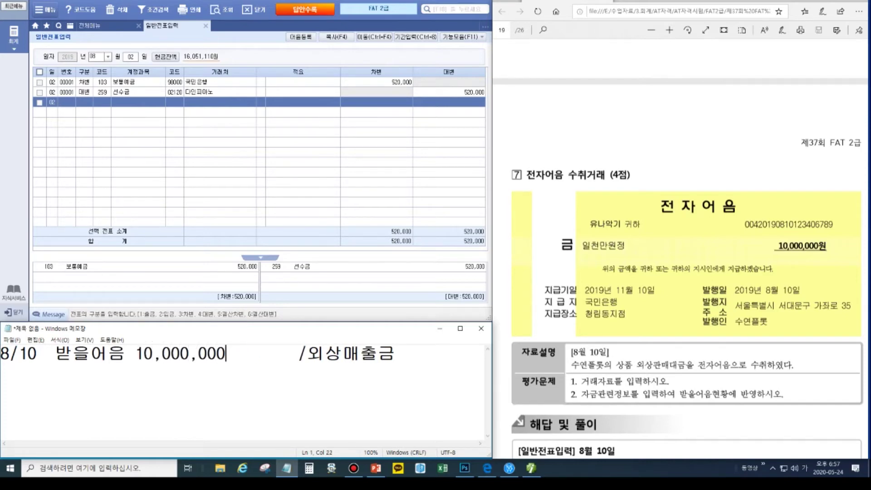
pyautogui.write('10,000,000      ')
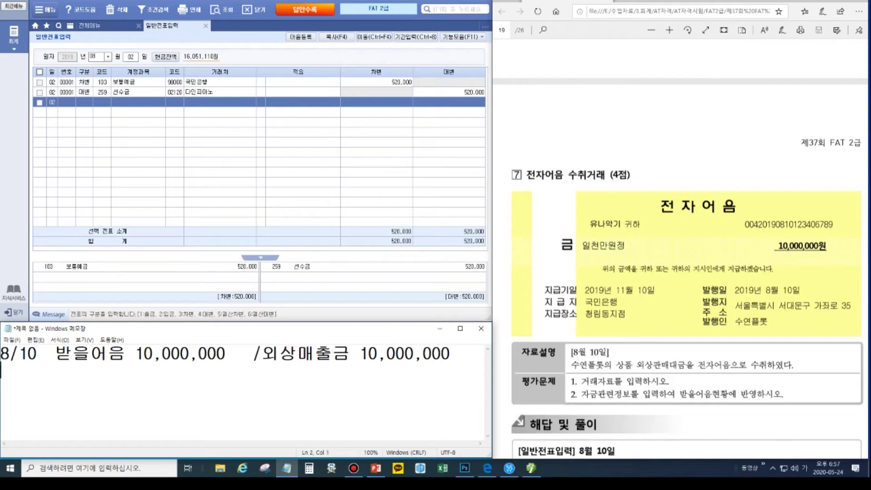
pyautogui.write(' 수연플룻 ')
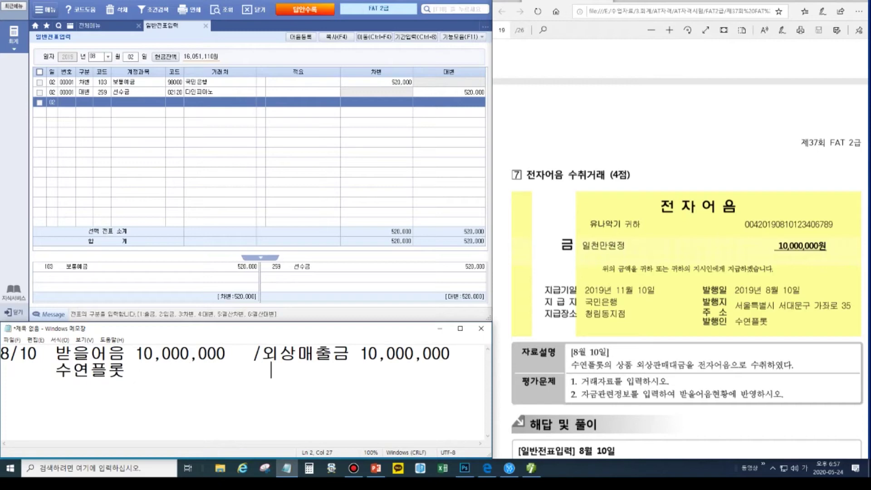
pyautogui.write('               수연플')
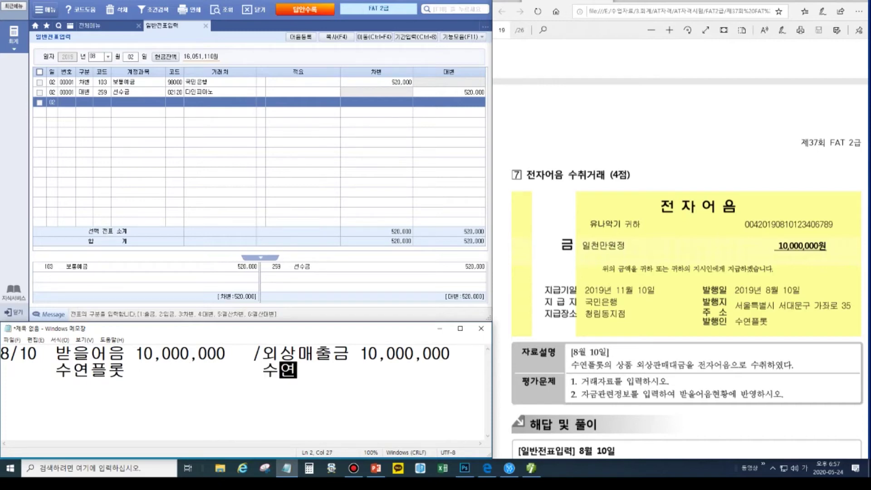
pyautogui.write('룻')
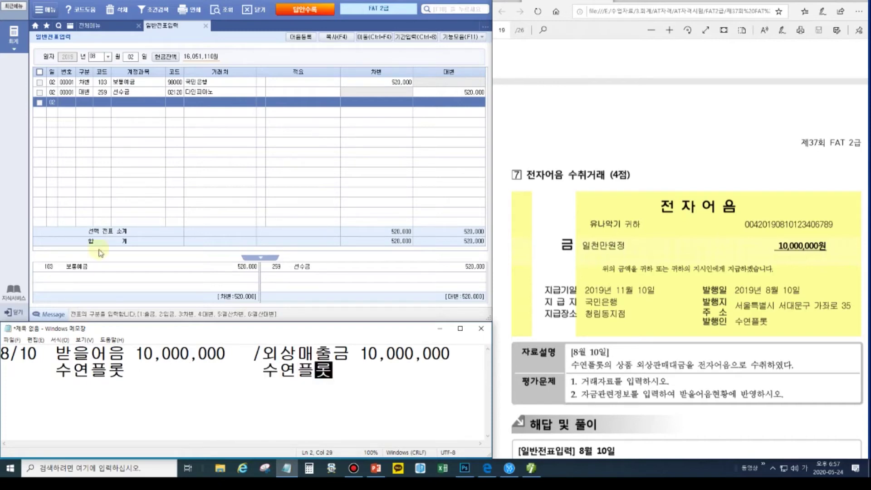
# - Mark 자금관련정보 in the problem and 받을어음/수연플룻 in the note with rectangles, then clear them
pyautogui.moveTo(865, 18)
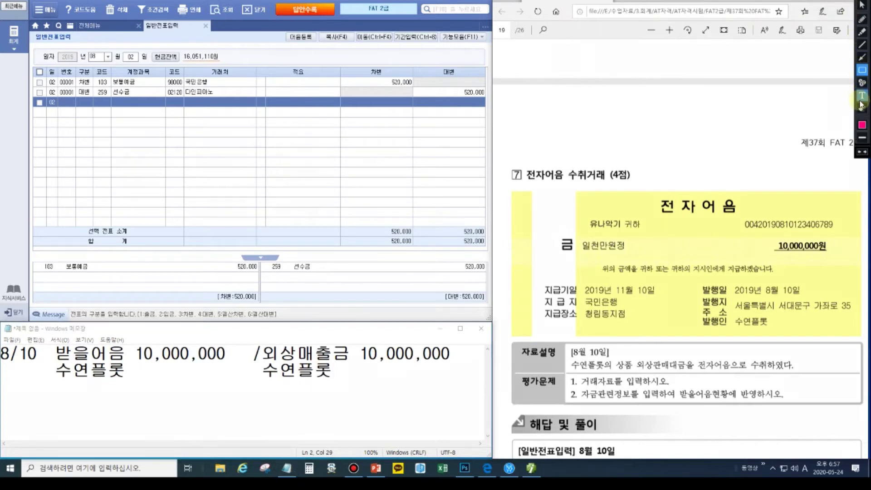
pyautogui.click(862, 71)
pyautogui.moveTo(580, 387); pyautogui.dragTo(636, 403)
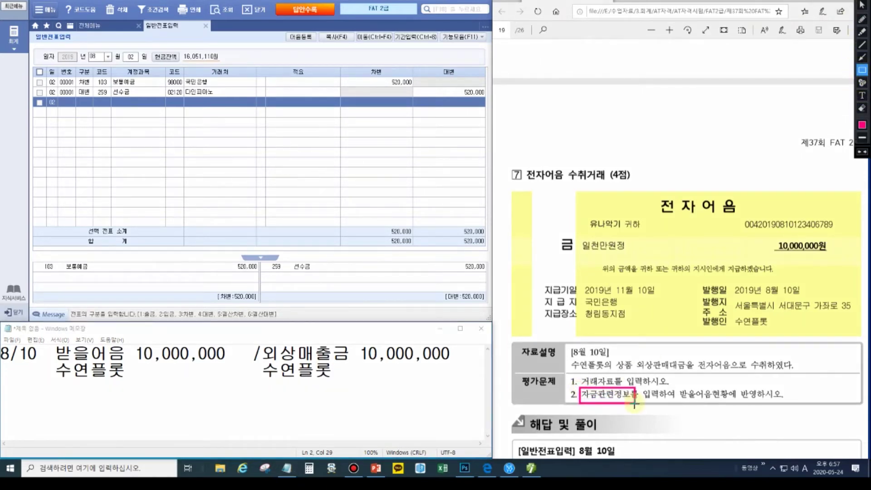
pyautogui.moveTo(53, 343); pyautogui.dragTo(131, 379)
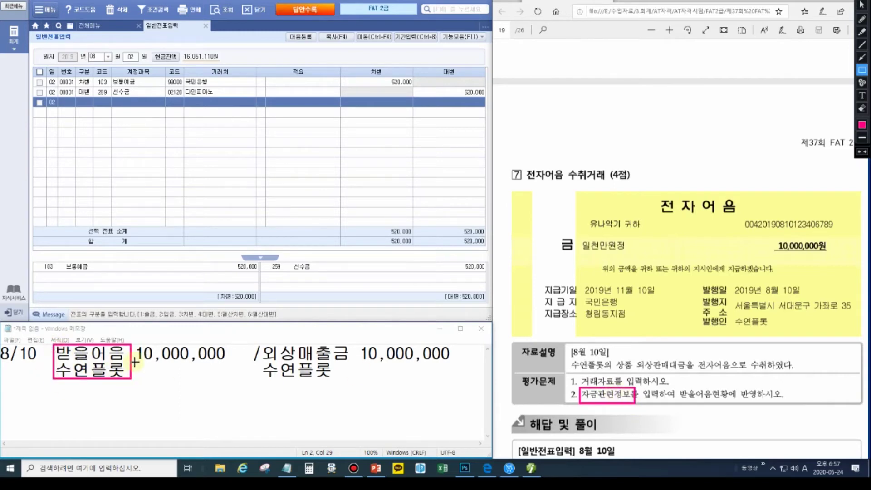
pyautogui.press('Escape')
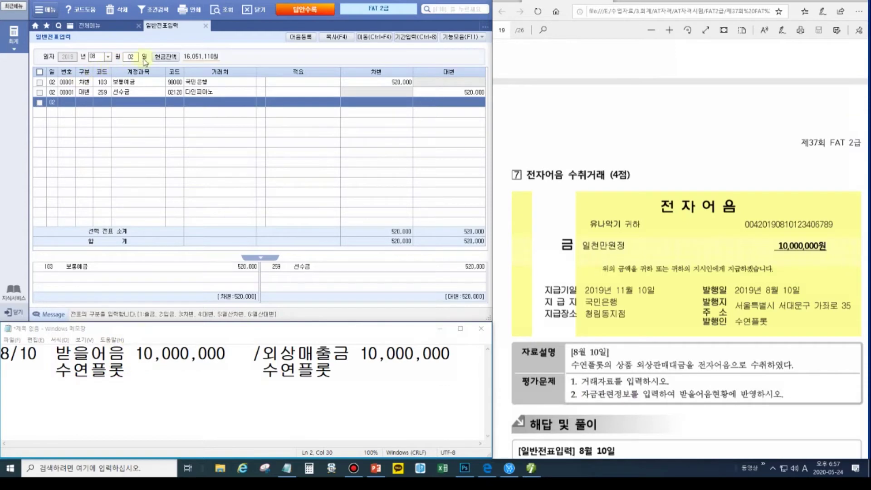
# - Change the voucher day to 10 and debit 110 받을어음 10,000,000 for 수연플룻 (03200)
pyautogui.click(130, 56)
pyautogui.write('10')
pyautogui.press('Return')
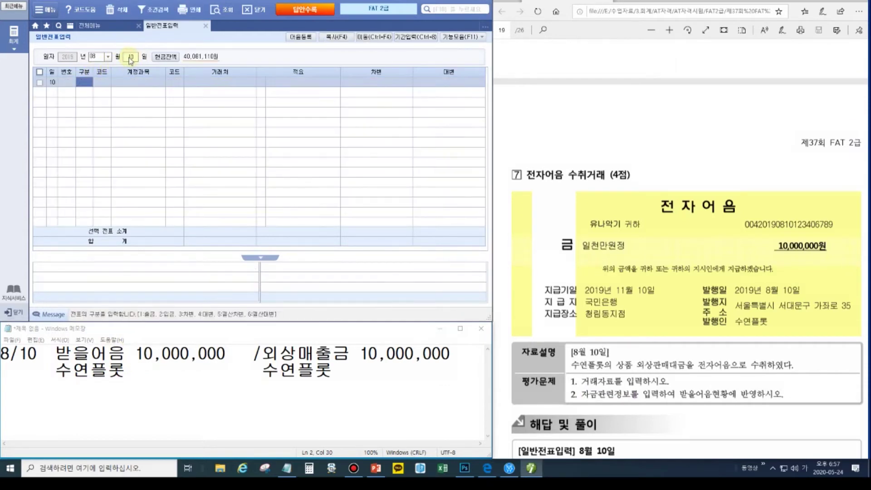
pyautogui.write('3')
pyautogui.press('Return')
pyautogui.write('110')
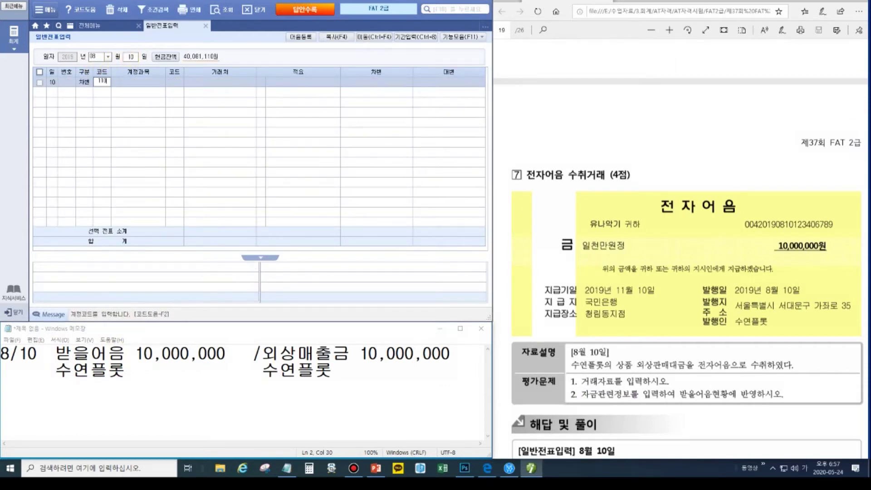
pyautogui.press('Return')
pyautogui.write('03200')
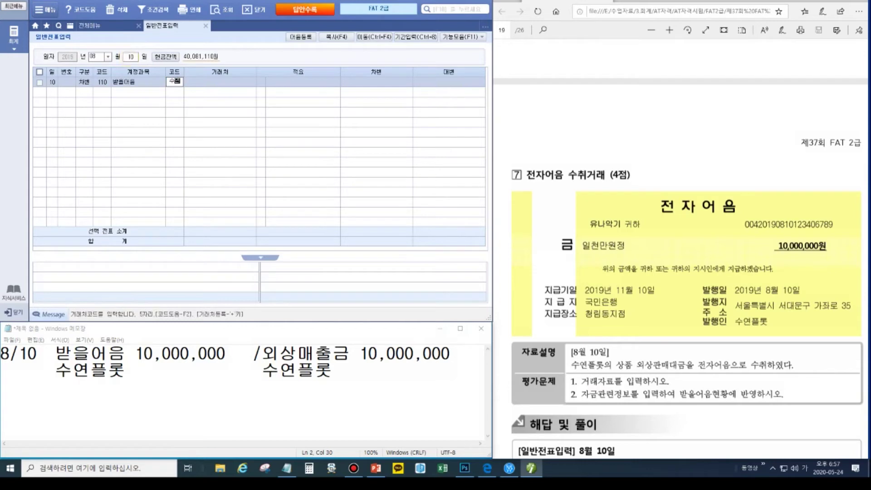
pyautogui.press('Return')
pyautogui.press('Return')
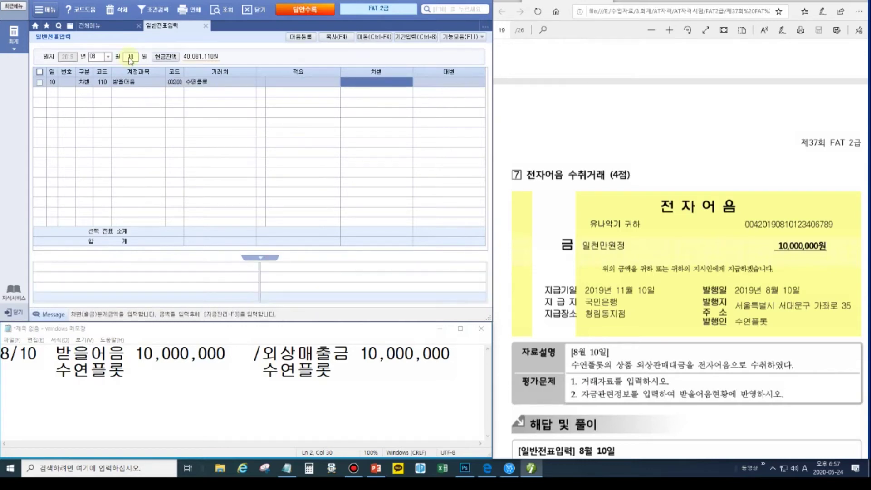
pyautogui.write('10000000')
# - Credit 108 외상매출금 10,000,000 to 수연플룻 and return to the 받을어음 line for note details
pyautogui.press('Return')
pyautogui.write('4')
pyautogui.press('Return')
pyautogui.write('108')
pyautogui.press('Return')
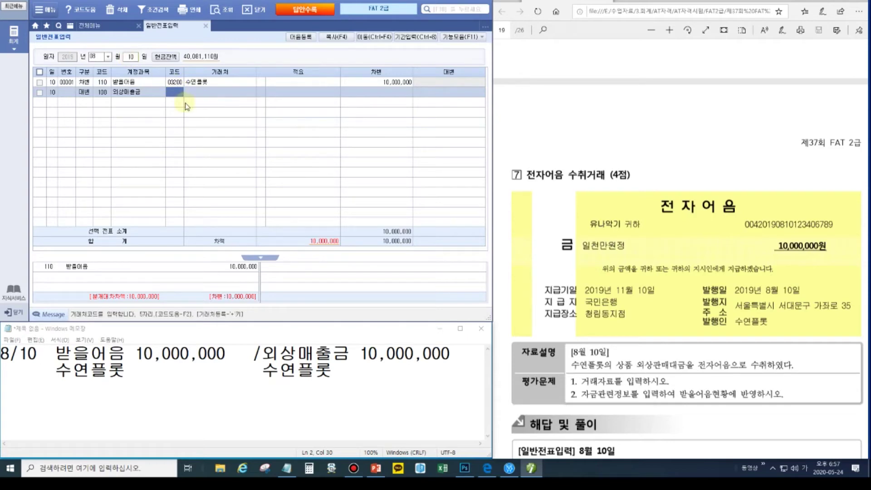
pyautogui.press('Return')
pyautogui.press('Return')
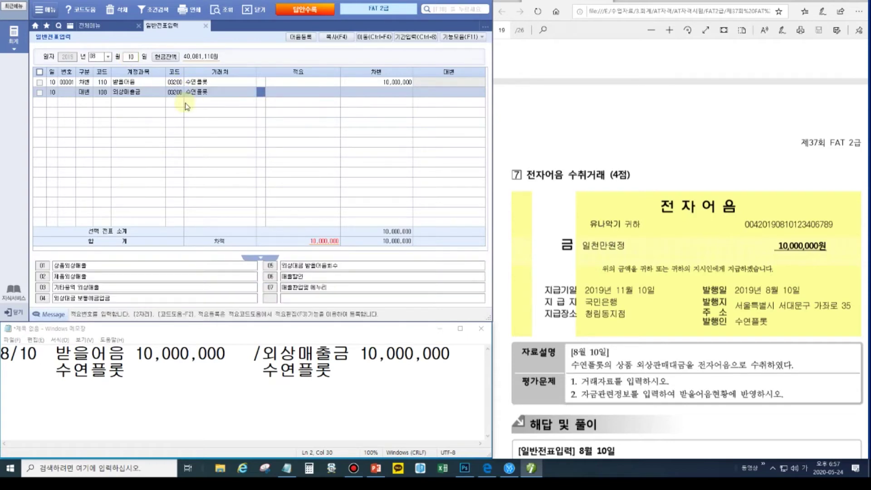
pyautogui.press('Return')
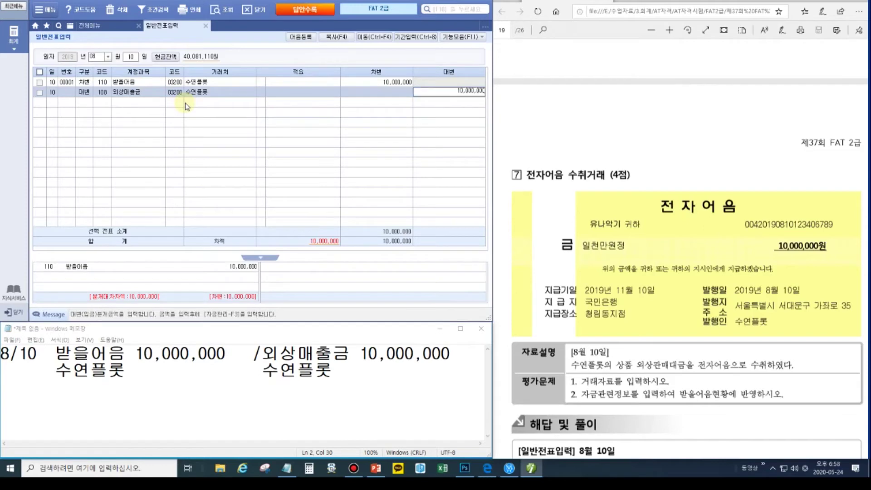
pyautogui.press('Return')
pyautogui.click(101, 84)
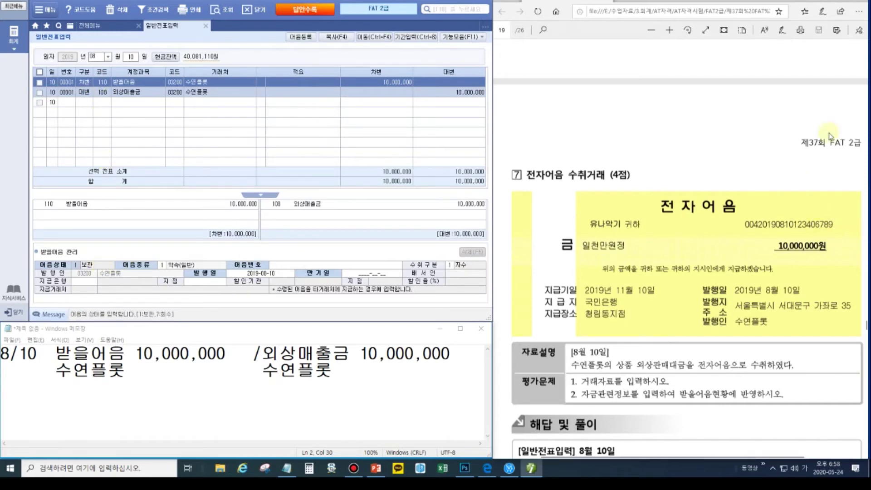
pyautogui.hotkey('ctrl', 'shift', 'd')
pyautogui.moveTo(733, 214); pyautogui.dragTo(843, 232)
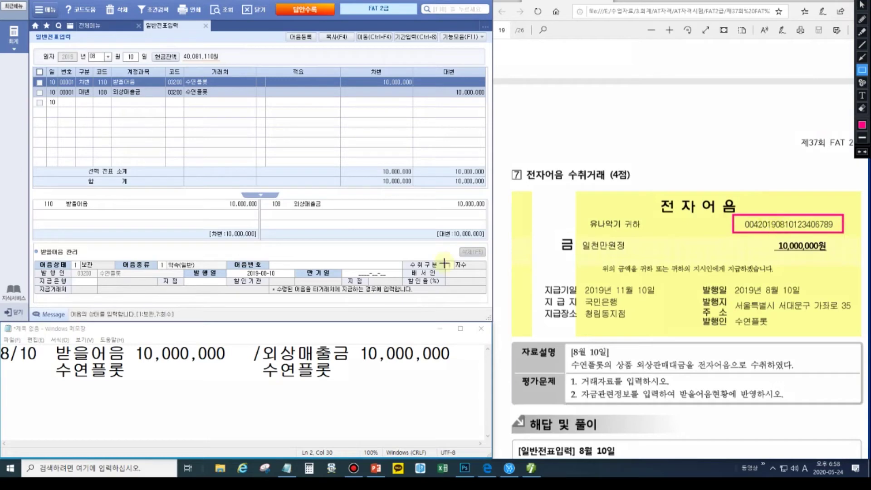
pyautogui.moveTo(146, 258); pyautogui.dragTo(170, 271)
pyautogui.press('Escape')
# - Set the note type to 6 전자 and begin entering the note number
pyautogui.click(161, 265)
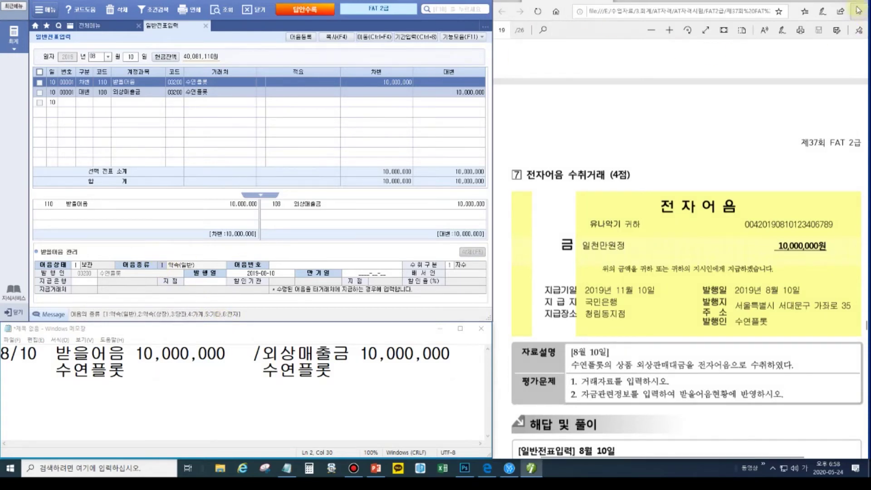
pyautogui.click(863, 70)
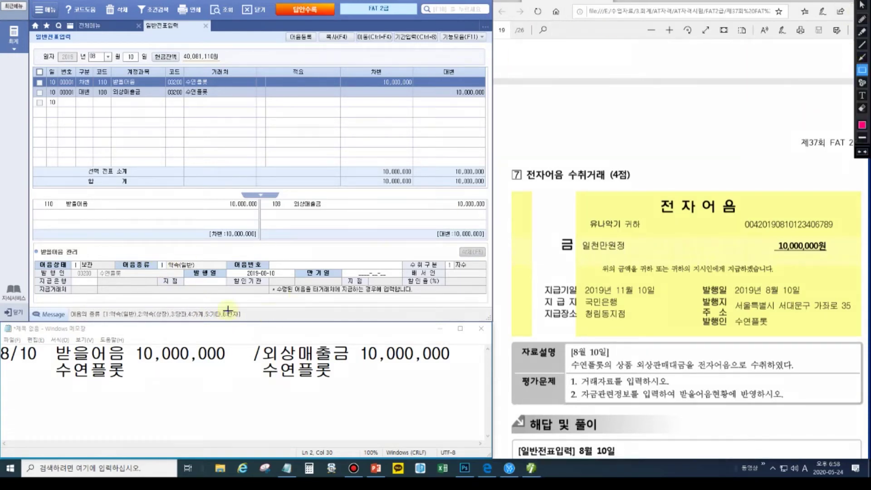
pyautogui.moveTo(213, 305); pyautogui.dragTo(247, 324)
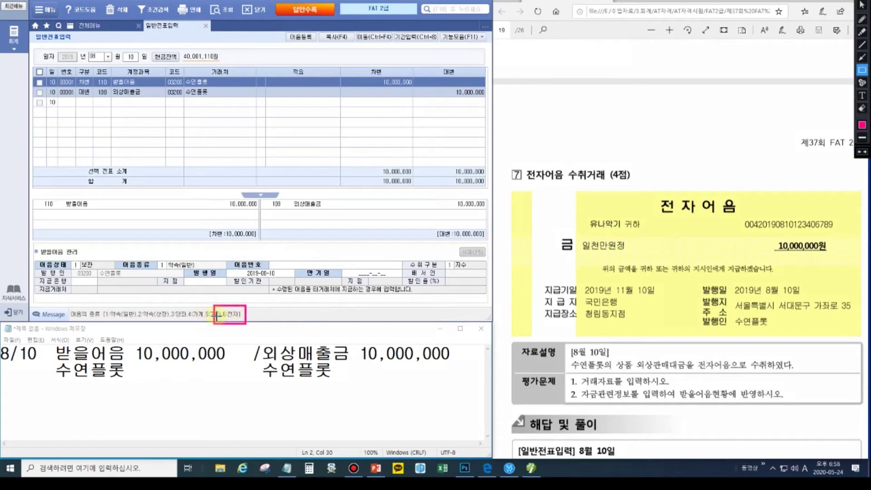
pyautogui.press('Escape')
pyautogui.write('6')
pyautogui.press('Return')
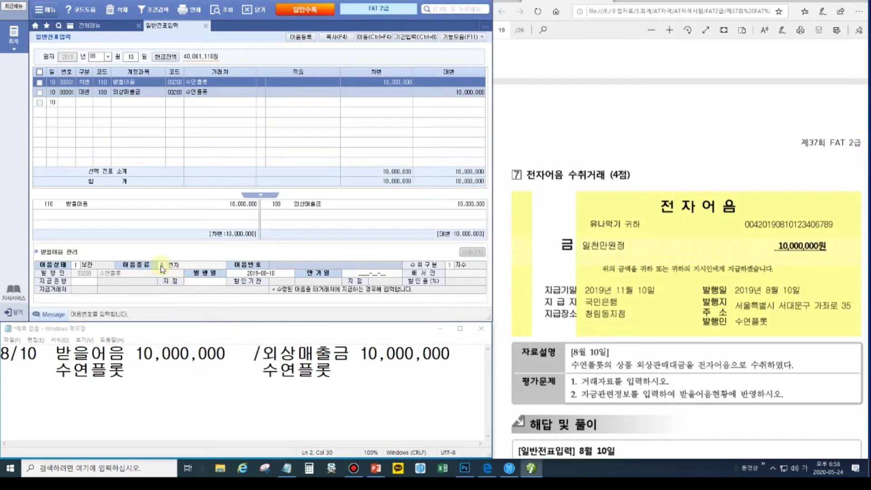
pyautogui.write('00420190810123406789')
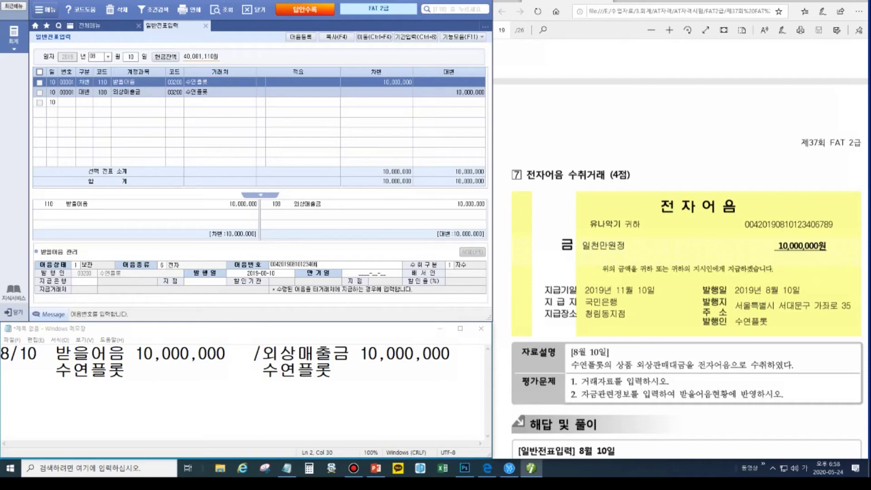
# - Enter the note's maturity 2019-11-10, paying bank 100 국민은행 and branch 청림동
pyautogui.press('Return')
pyautogui.press('Return')
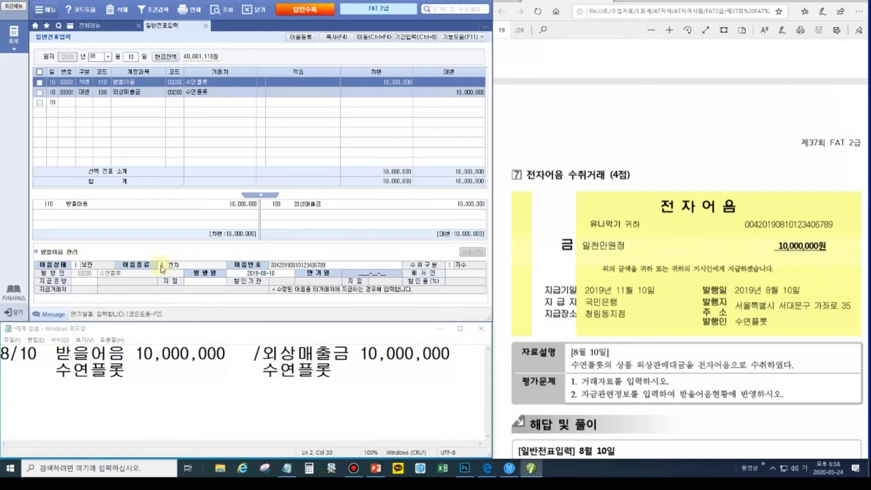
pyautogui.write('2019-11-10')
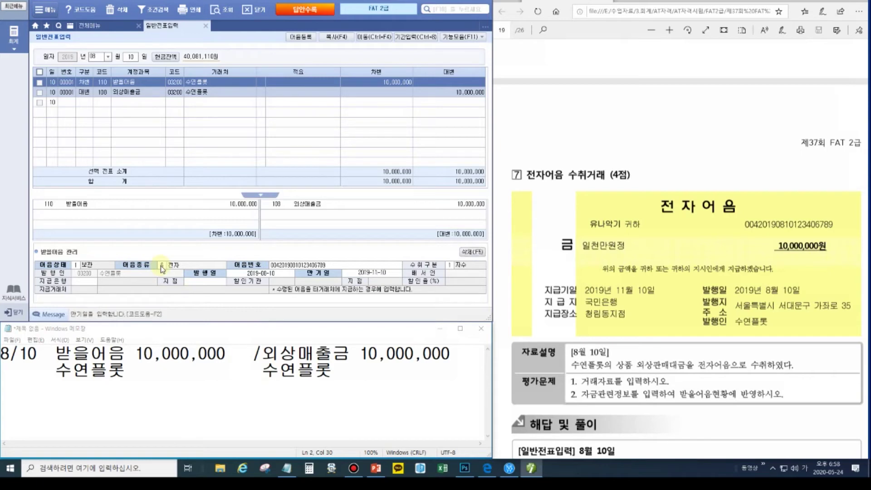
pyautogui.press('Return')
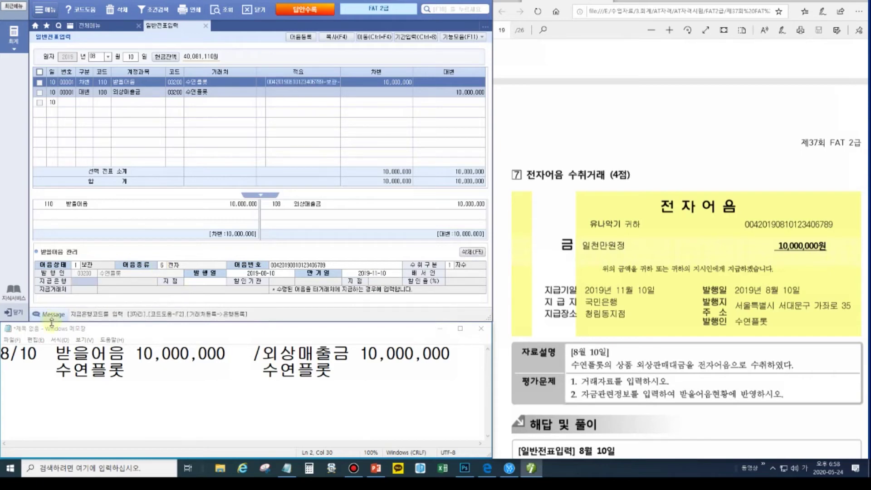
pyautogui.doubleClick(86, 281)
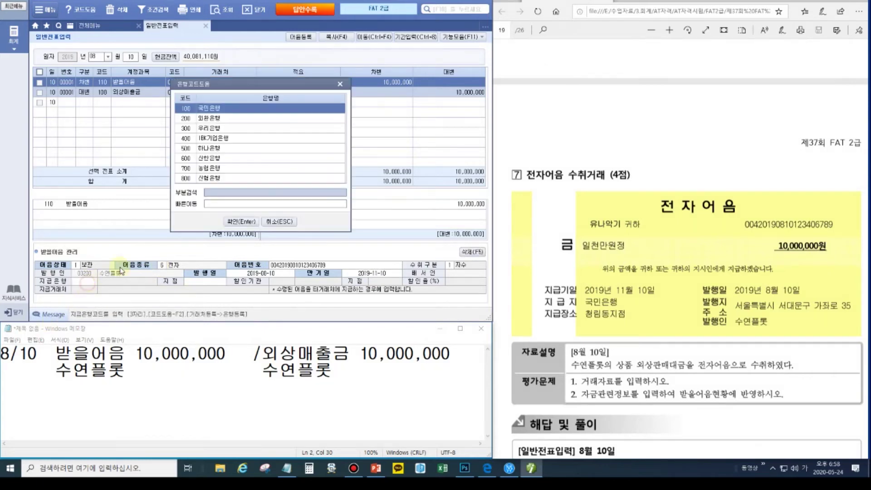
pyautogui.doubleClick(210, 109)
pyautogui.write('청')
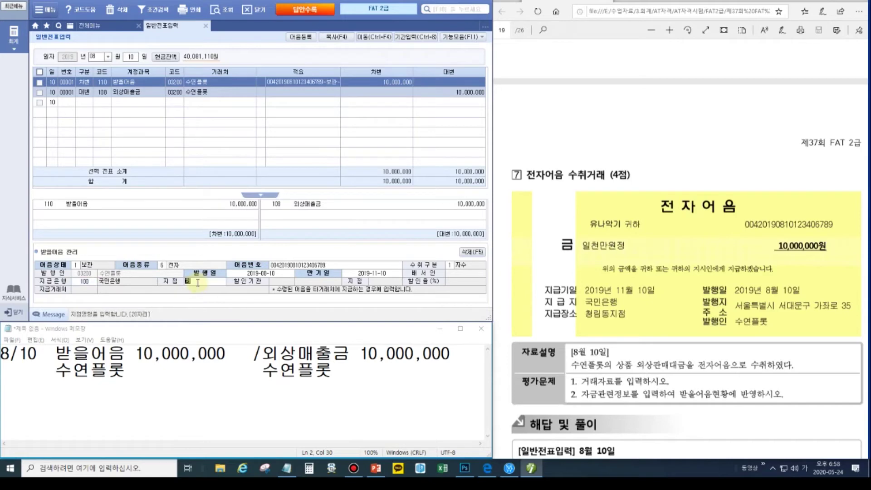
pyautogui.write('림ㄷ')
pyautogui.press('Return')
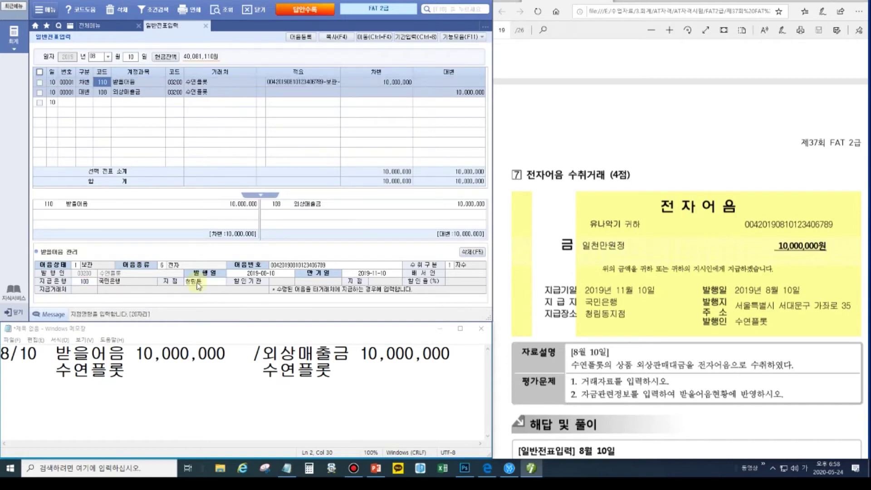
pyautogui.click(165, 384)
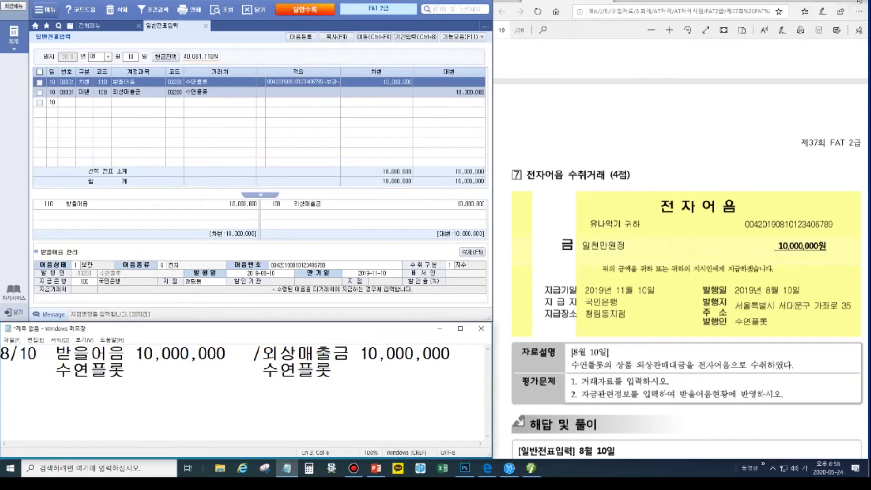
pyautogui.click(863, 70)
pyautogui.moveTo(256, 66); pyautogui.dragTo(348, 93)
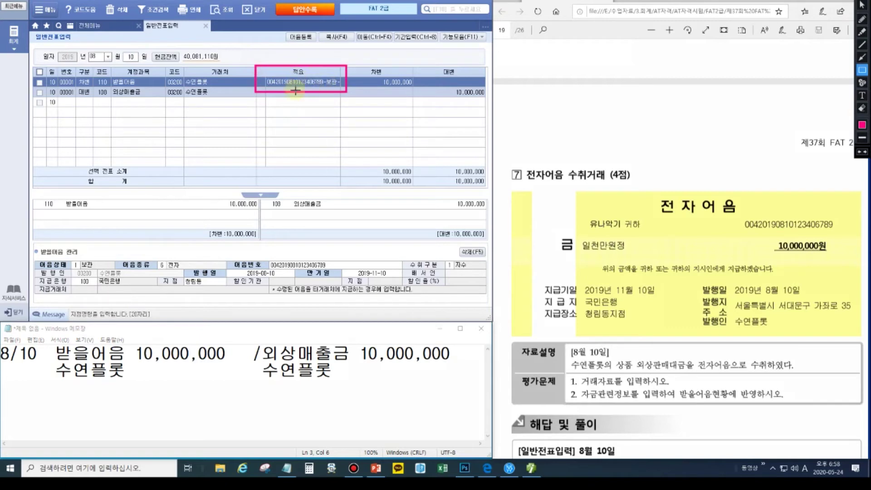
pyautogui.moveTo(36, 255); pyautogui.dragTo(184, 288)
pyautogui.moveTo(301, 291); pyautogui.dragTo(487, 295)
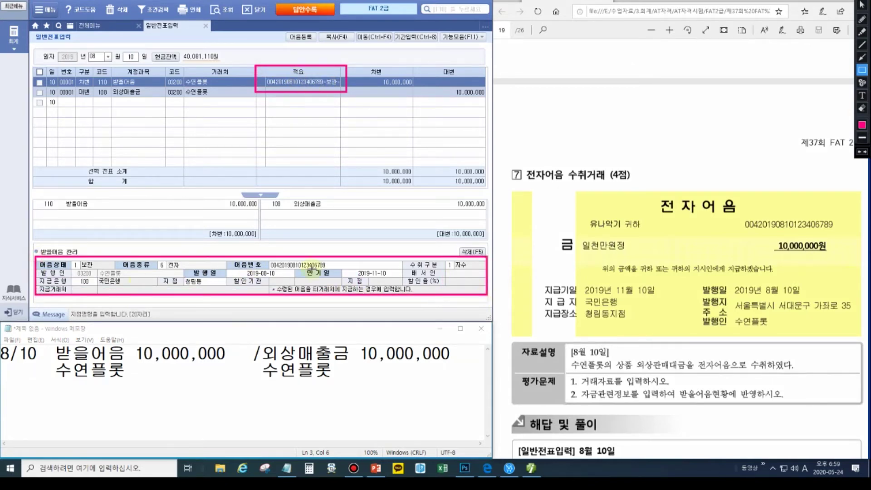
pyautogui.click(863, 58)
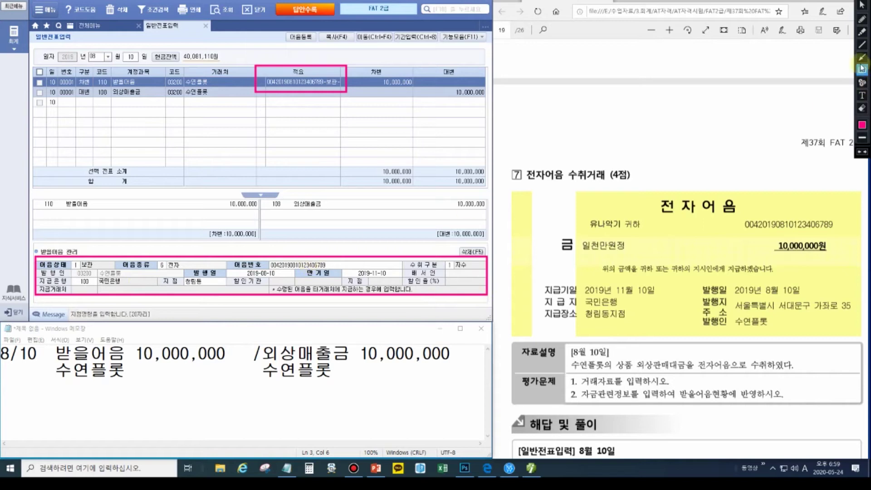
pyautogui.moveTo(270, 256); pyautogui.dragTo(280, 93)
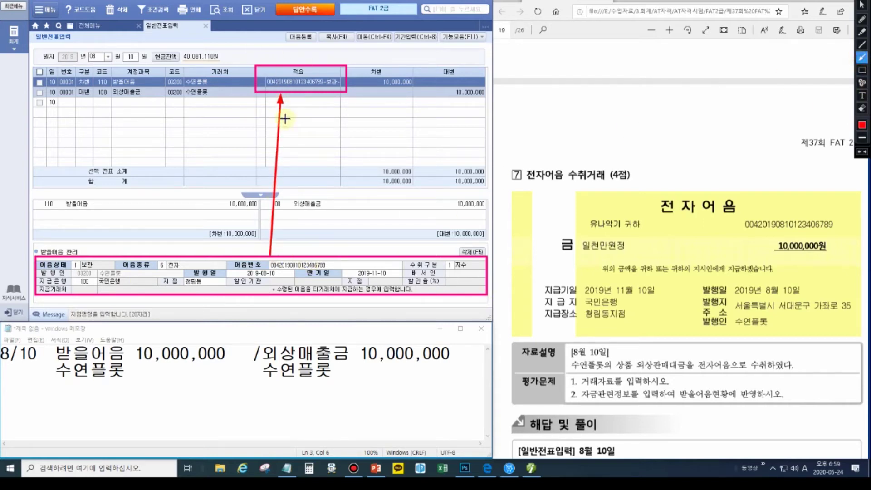
pyautogui.press('Escape')
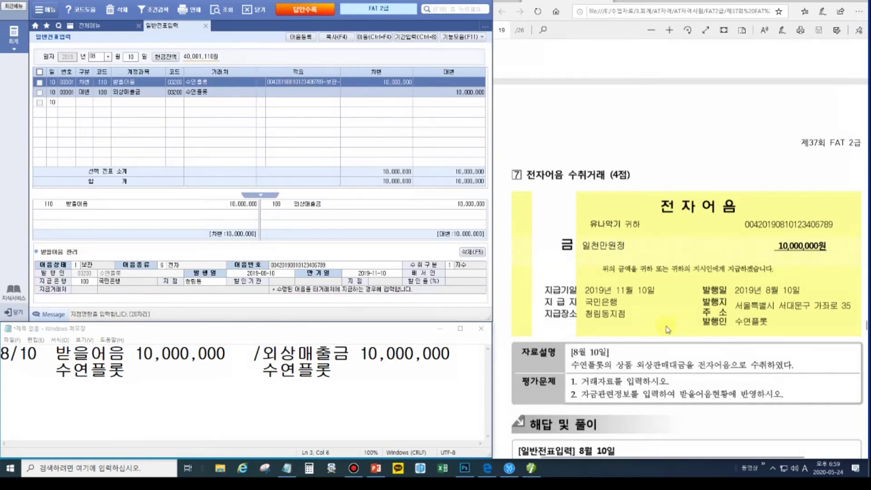
# - Scroll to question 8 and show the day-14 vouchers with 건설중인자산 1,000,000
pyautogui.scroll(-15, 660, 329)
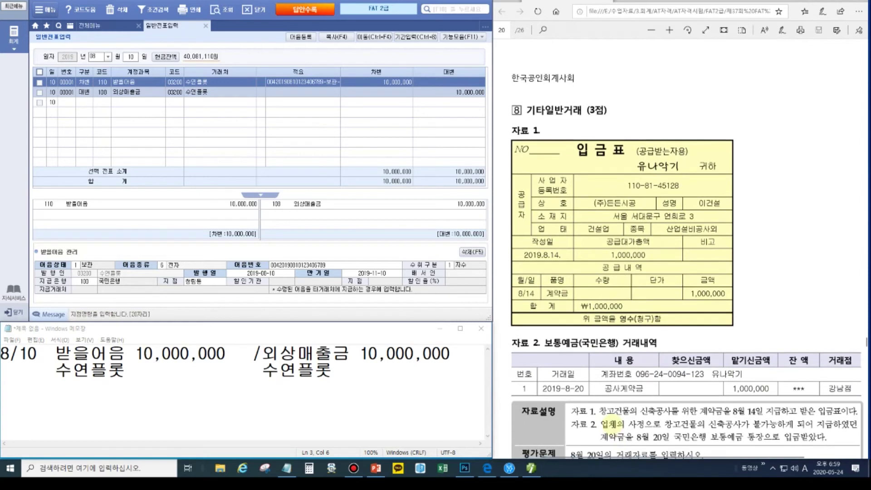
pyautogui.scroll(-2, 613, 423)
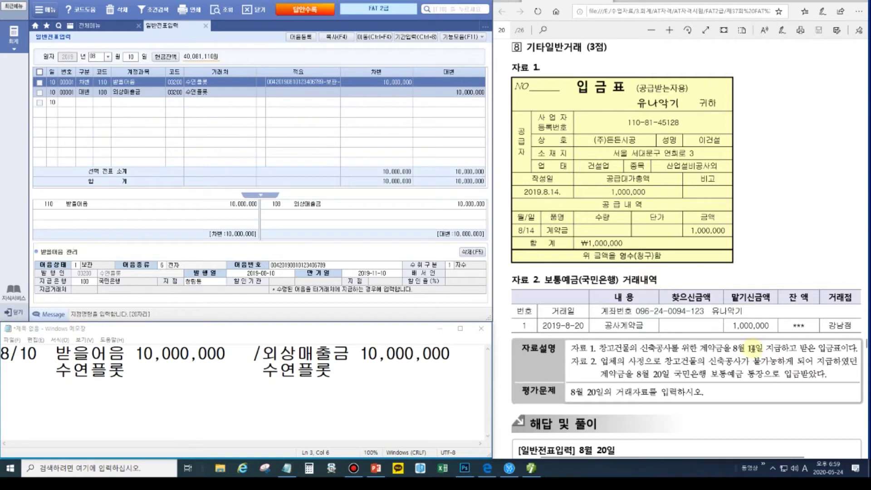
pyautogui.click(130, 57)
pyautogui.write('14')
pyautogui.press('Return')
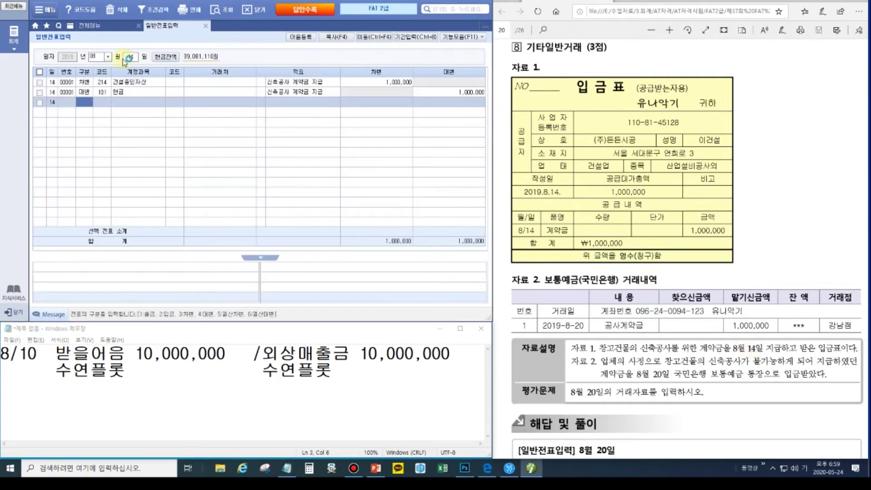
# - Annotate 건설중인자산 against the problem's 창고건물의, 불가능하게 and 1,000,000 wording
pyautogui.hotkey('ctrl', 'alt', 'd')
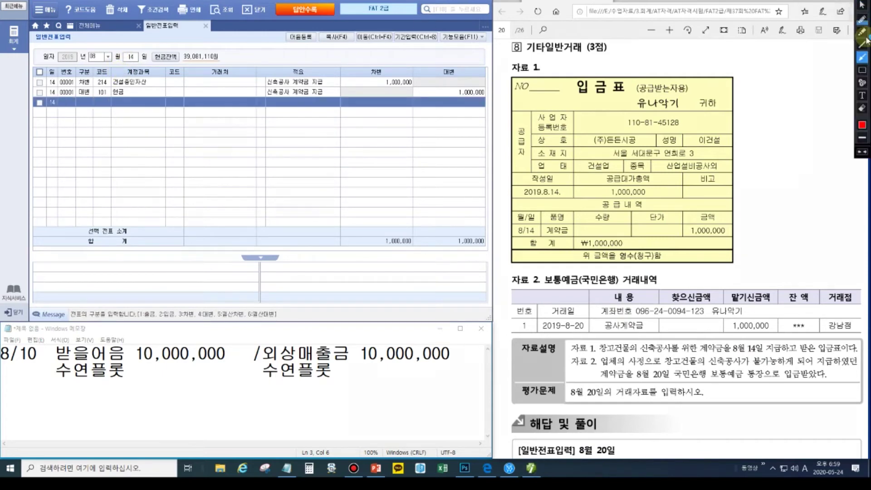
pyautogui.click(863, 70)
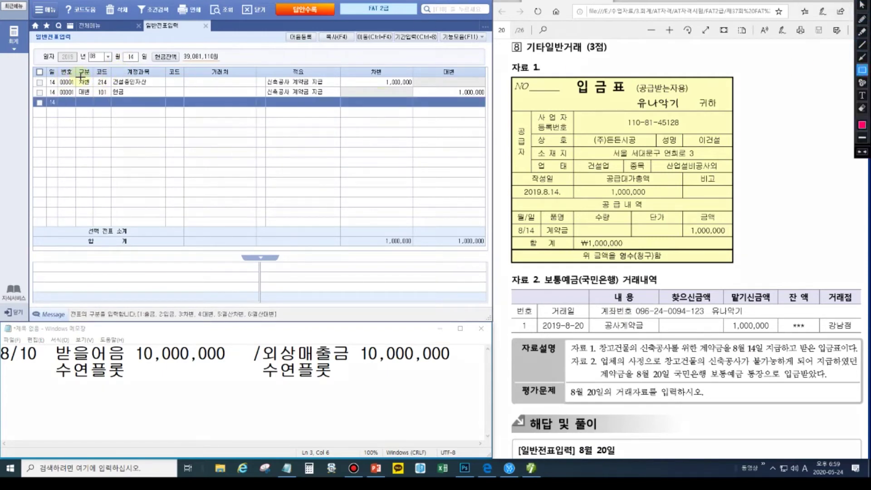
pyautogui.moveTo(90, 77); pyautogui.dragTo(154, 87)
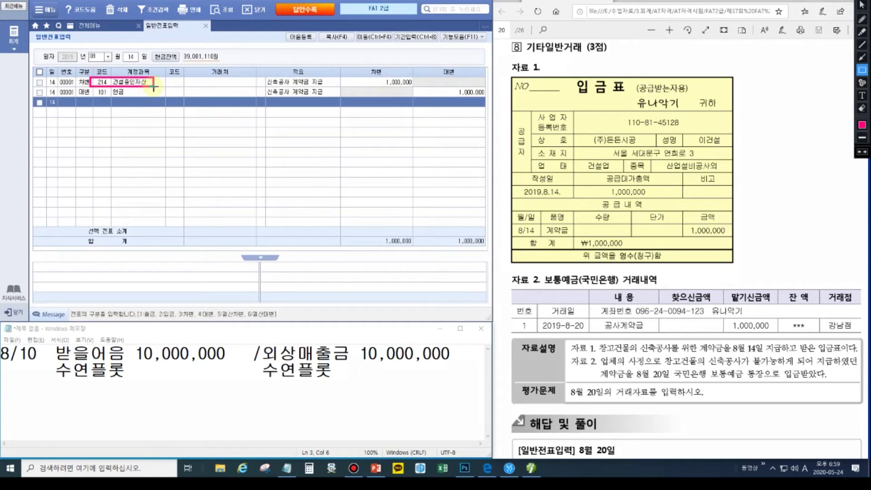
pyautogui.moveTo(596, 339)
pyautogui.mouseDown()
pyautogui.moveTo(639, 354)
pyautogui.moveTo(725, 351)
pyautogui.mouseUp()
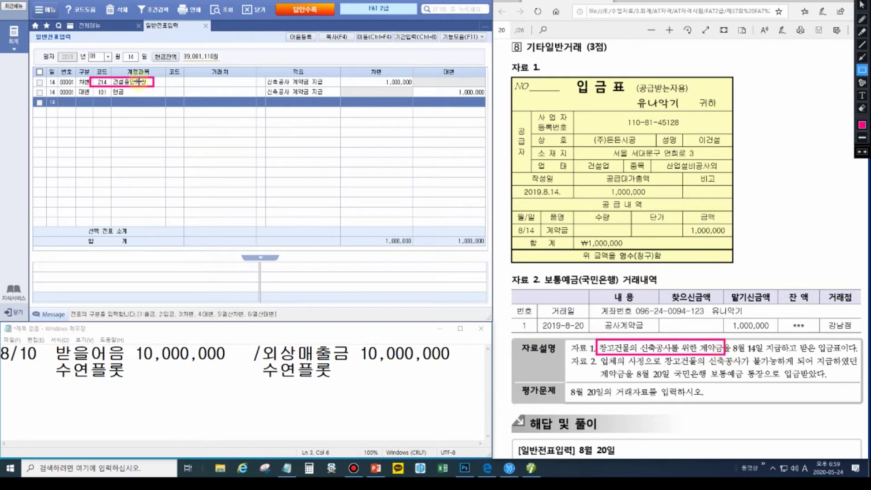
pyautogui.click(862, 57)
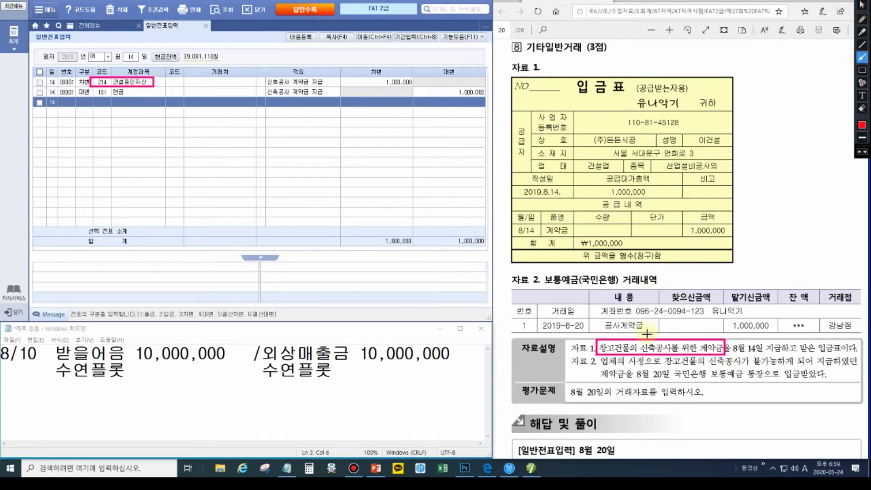
pyautogui.moveTo(645, 337)
pyautogui.mouseDown()
pyautogui.moveTo(122, 87)
pyautogui.moveTo(139, 89)
pyautogui.mouseUp()
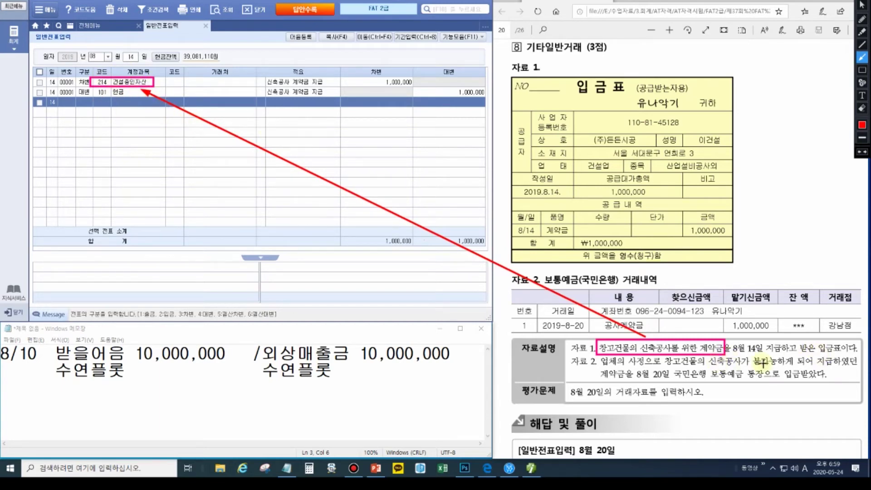
pyautogui.press('r')
pyautogui.moveTo(750, 354); pyautogui.dragTo(801, 368)
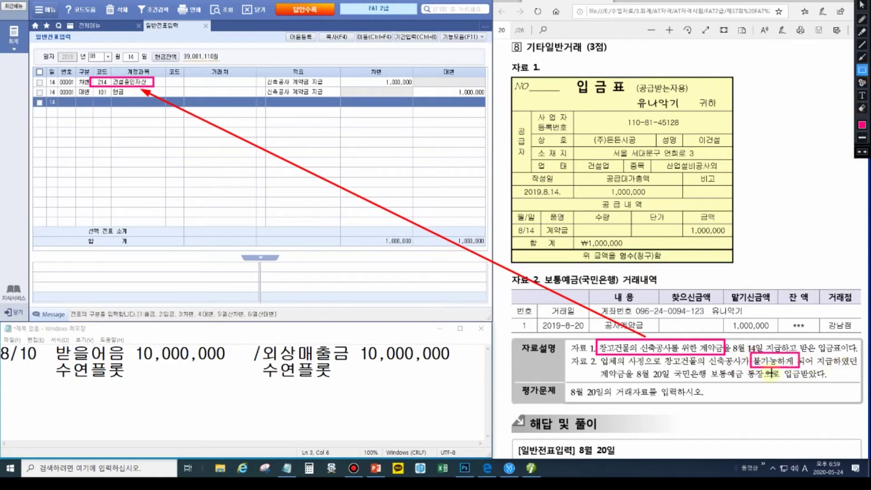
pyautogui.moveTo(724, 290); pyautogui.dragTo(776, 334)
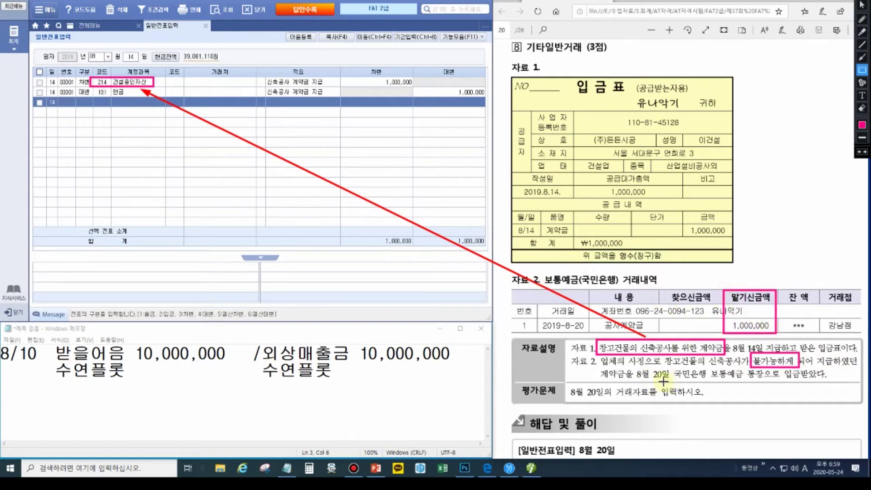
pyautogui.press('Escape')
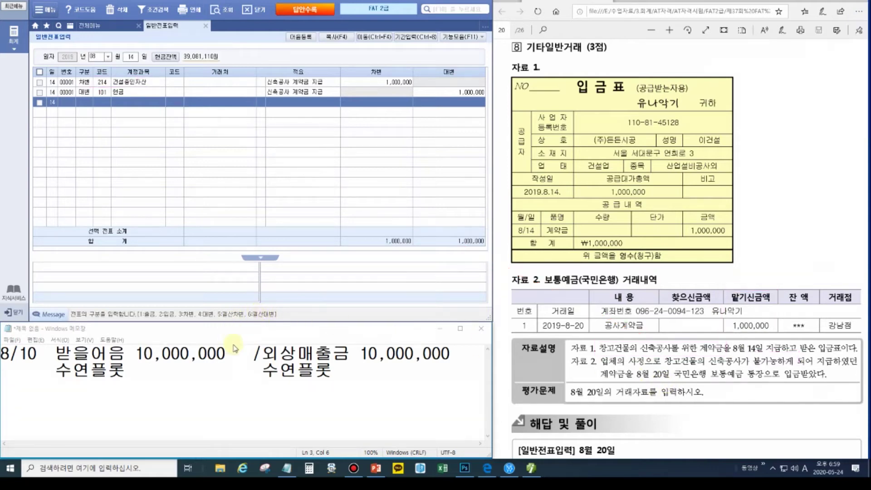
# - Replace the old 8/10 memo text with 8/20 and the 건설중인자산 1,000,000 credit
pyautogui.click(150, 84)
pyautogui.moveTo(359, 377); pyautogui.dragTo(19, 354)
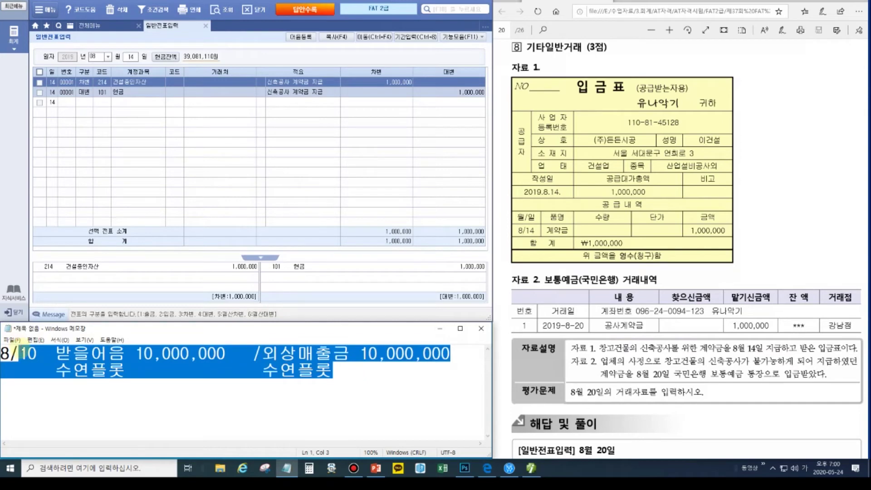
pyautogui.write('20              /건설중인자산 1,000,000')
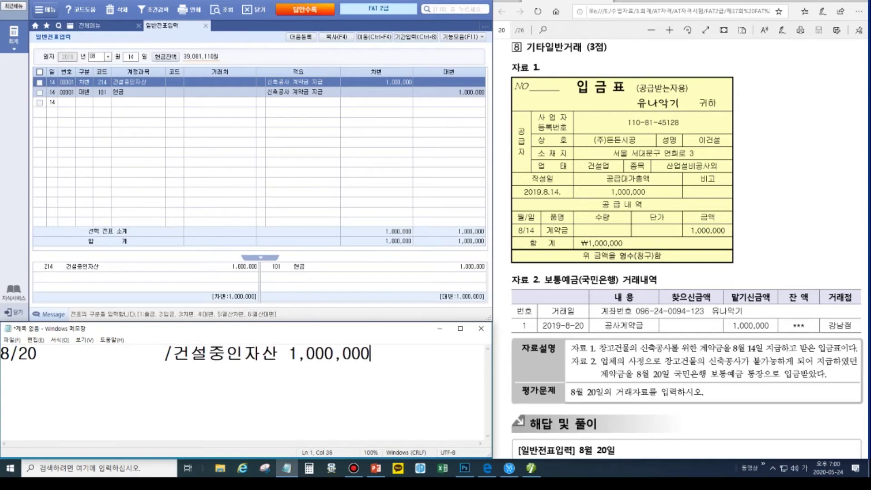
# - Add the 보통예금 1,000,000 debit before it and 국민은행 on the next line
pyautogui.click(53, 355)
pyautogui.write('서')
pyautogui.press('BackSpace')
pyautogui.press('BackSpace')
pyautogui.write('봍통예금 1')
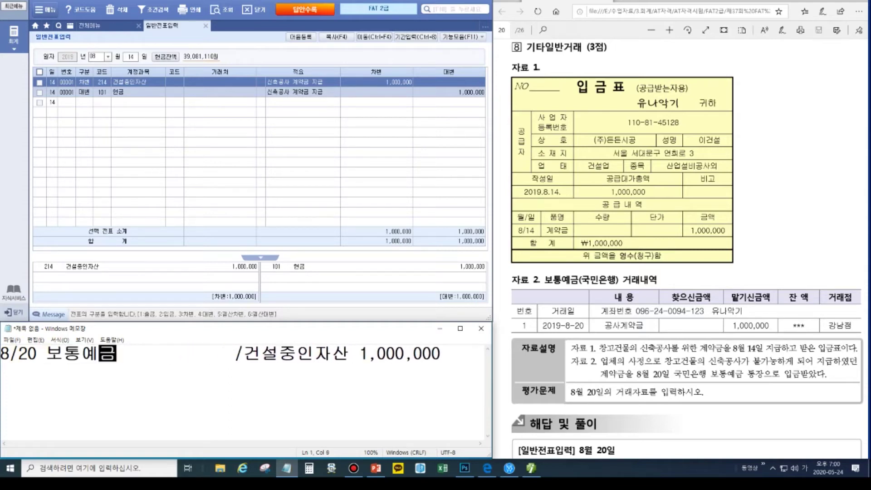
pyautogui.write(',000,000')
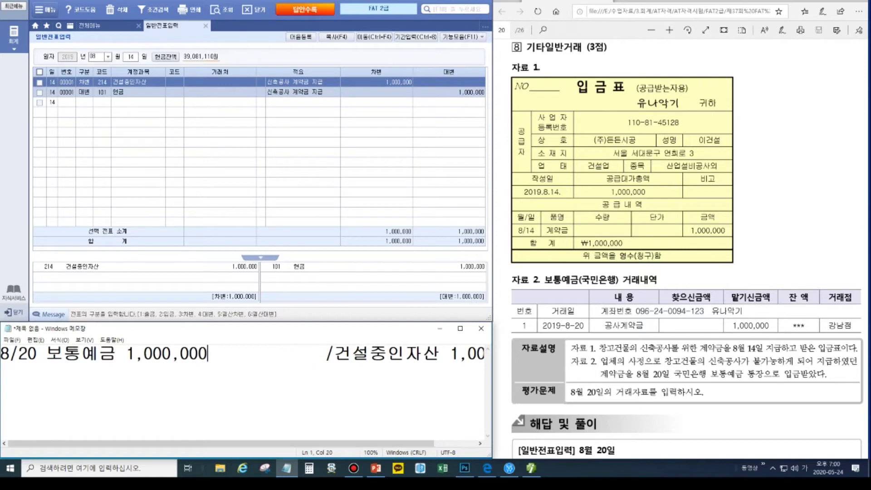
pyautogui.press('Delete')
pyautogui.press('Delete')
pyautogui.press('Delete')
pyautogui.press('Delete')
pyautogui.press('Delete')
pyautogui.press('Delete')
pyautogui.press('Delete')
pyautogui.press('Delete')
pyautogui.press('Delete')
pyautogui.press('Delete')
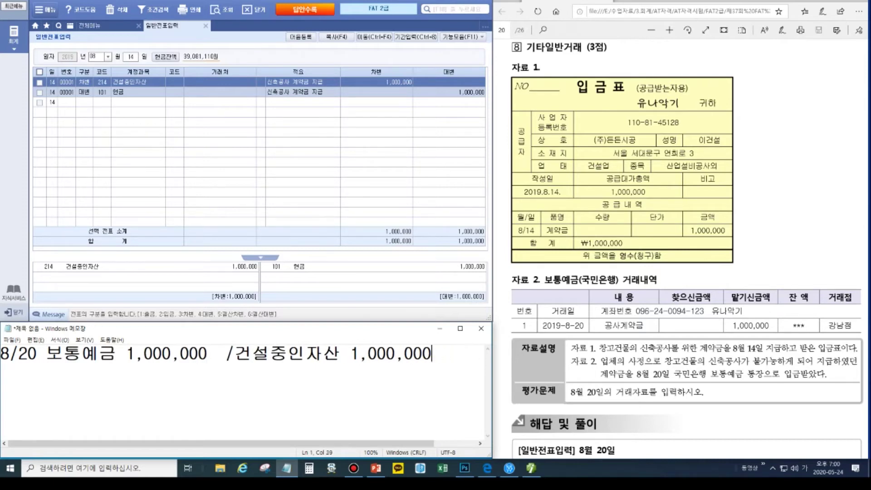
pyautogui.write('국민은')
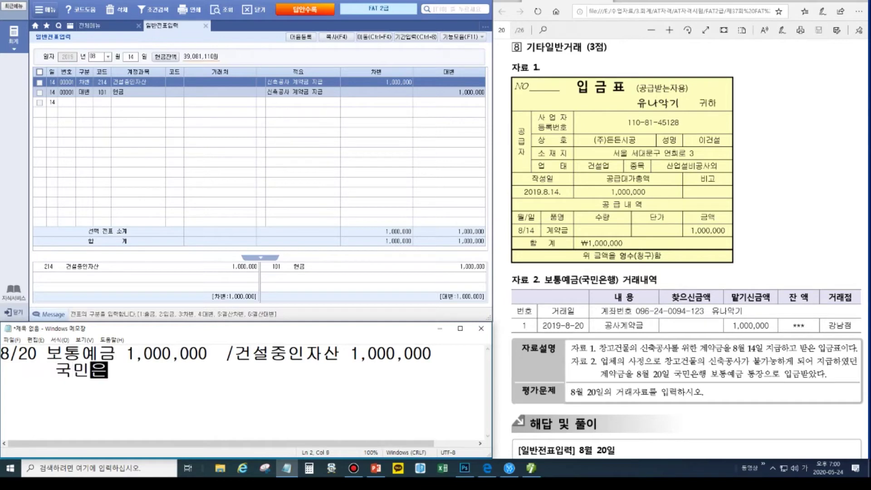
pyautogui.write('행')
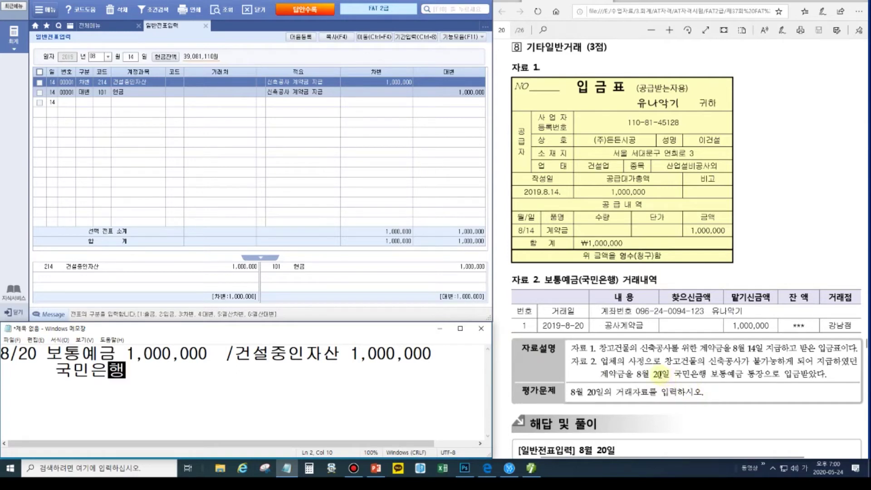
pyautogui.click(732, 347)
# - Set the voucher day to 20 and credit 214 건설중인자산 1,000,000
pyautogui.click(131, 57)
pyautogui.write('20')
pyautogui.press('Return')
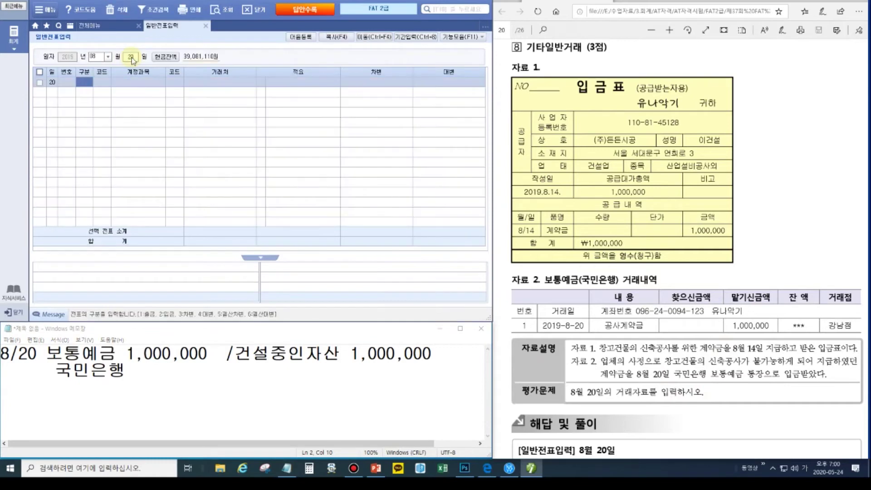
pyautogui.write('4')
pyautogui.press('Return')
pyautogui.write('건설')
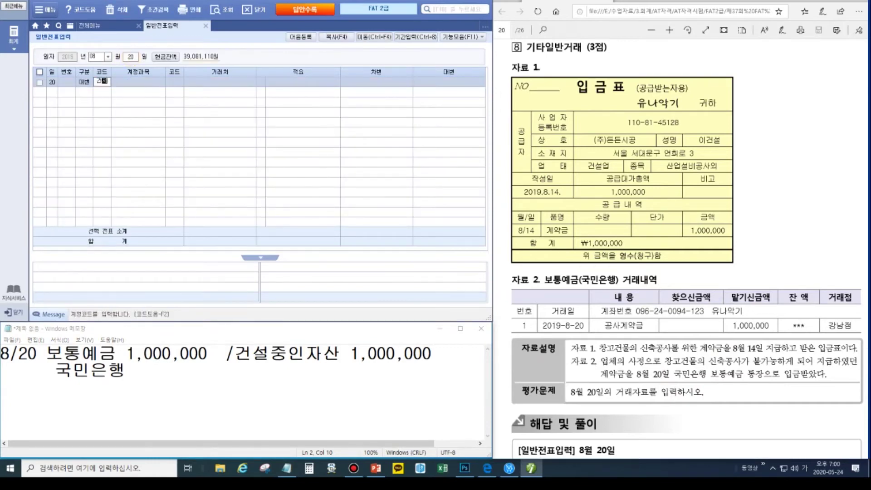
pyautogui.press('Return')
pyautogui.press('Down')
pyautogui.press('Return')
pyautogui.press('Return')
pyautogui.press('Return')
pyautogui.write('1000000')
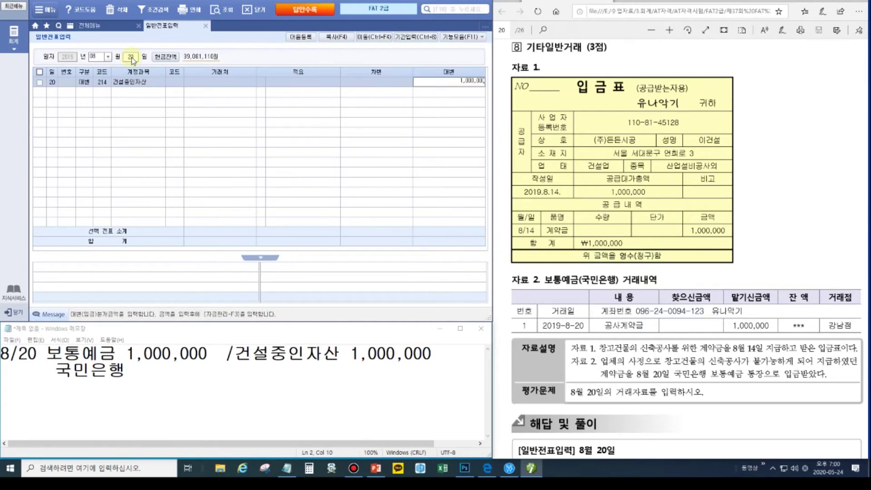
pyautogui.press('Return')
# - Debit 103 보통예금 1,000,000 with partner 국민은행
pyautogui.write('3')
pyautogui.press('Return')
pyautogui.write('103')
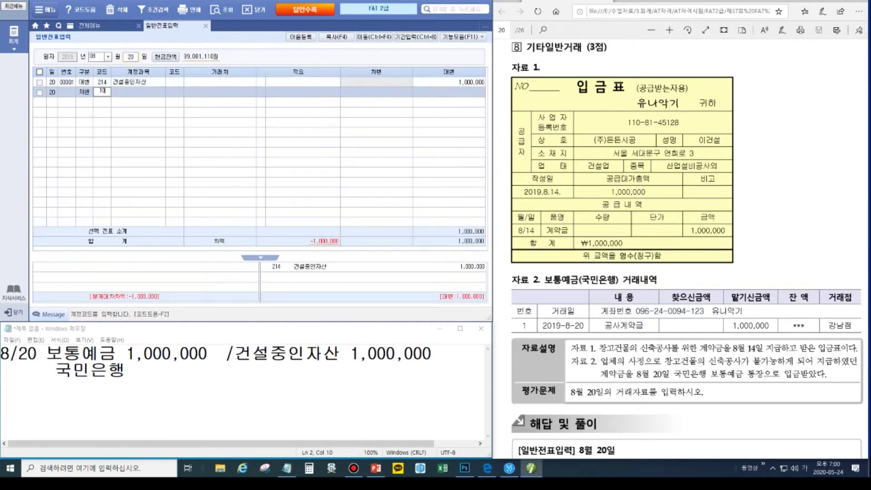
pyautogui.press('Return')
pyautogui.write('국민')
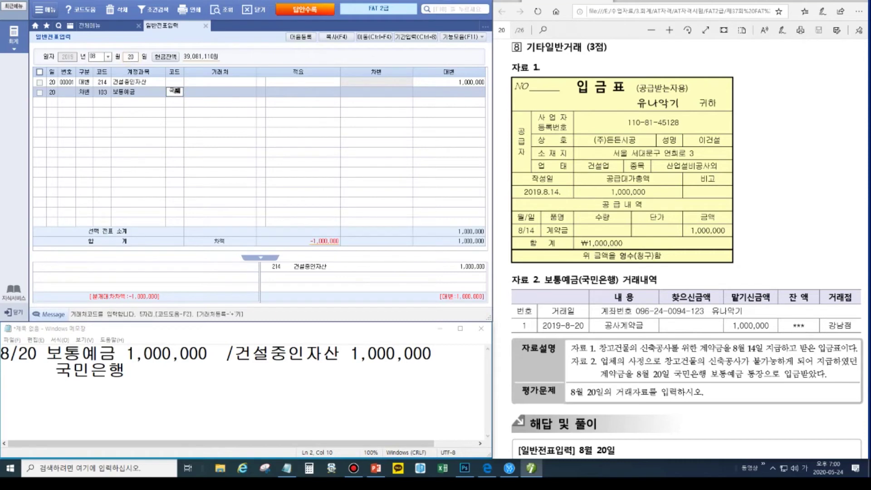
pyautogui.press('Return')
pyautogui.press('Return')
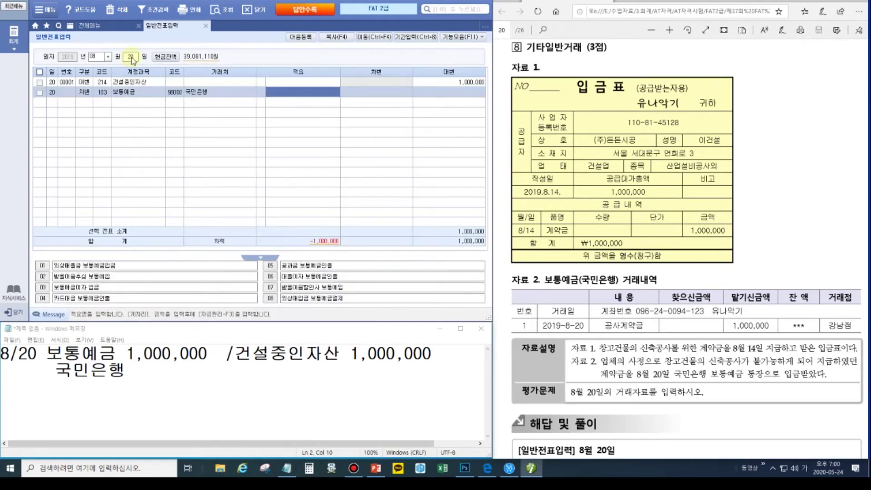
pyautogui.press('Return')
pyautogui.press('Return')
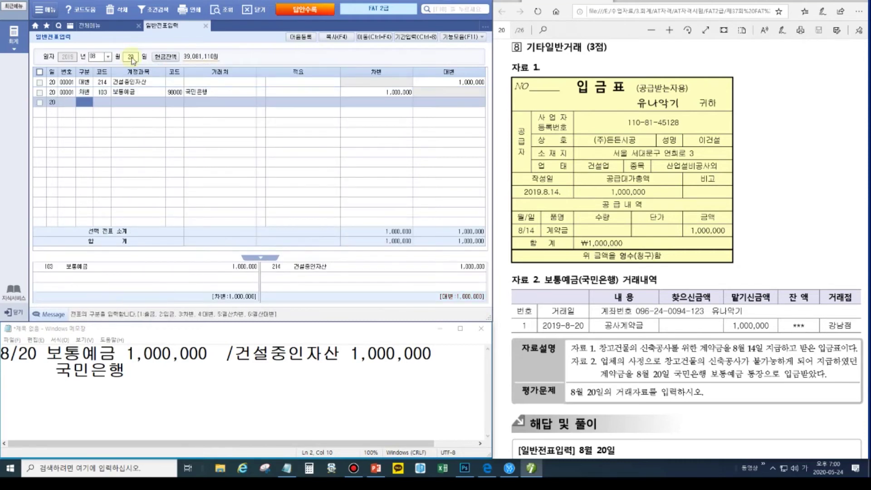
pyautogui.click(798, 221)
pyautogui.scroll(-4, 798, 222)
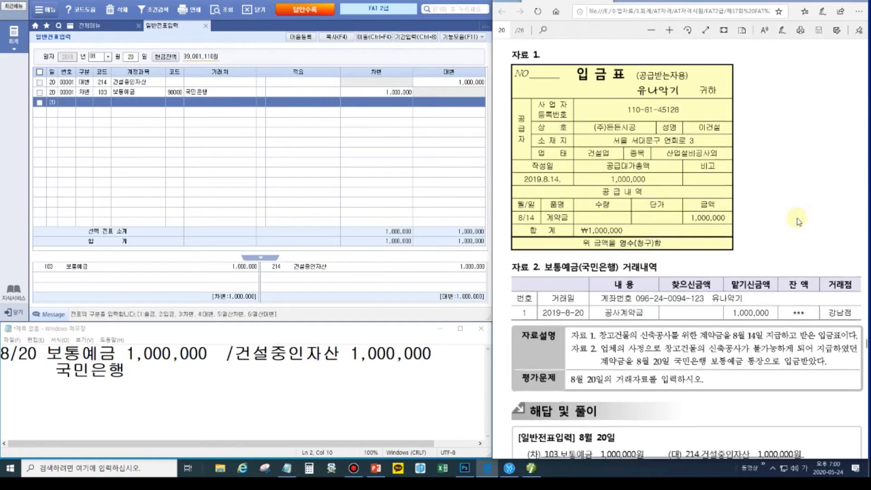
# - Rewrite the memo as 8/22 가지급금 120,000 / 보통예금 120,000
pyautogui.scroll(-9, 799, 222)
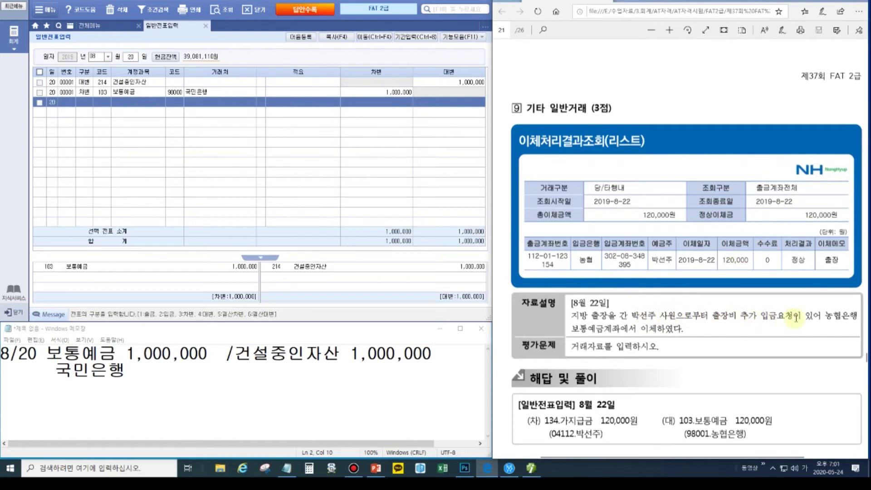
pyautogui.press('Right')
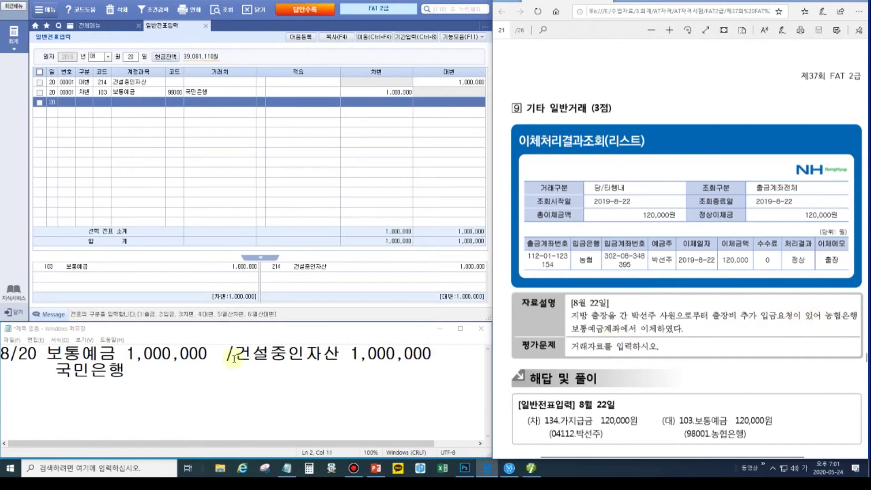
pyautogui.click(136, 371)
pyautogui.keyDown('shift'); pyautogui.click(17, 356); pyautogui.keyUp('shift')
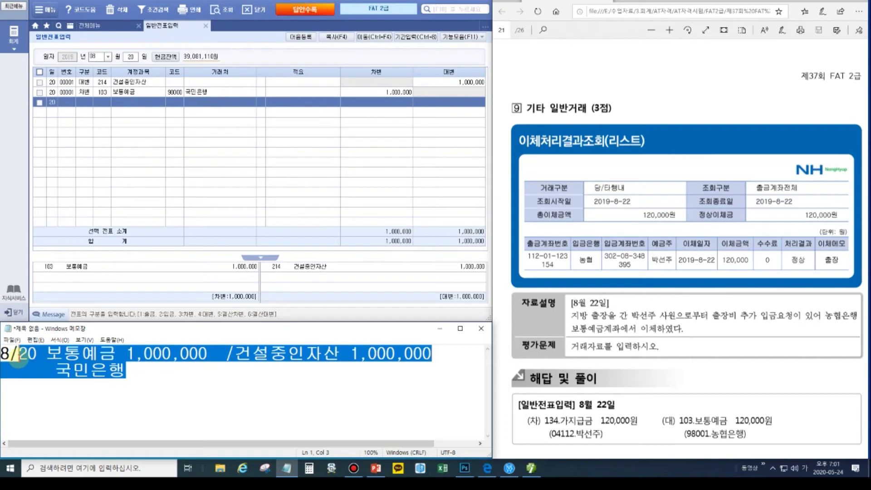
pyautogui.write('22')
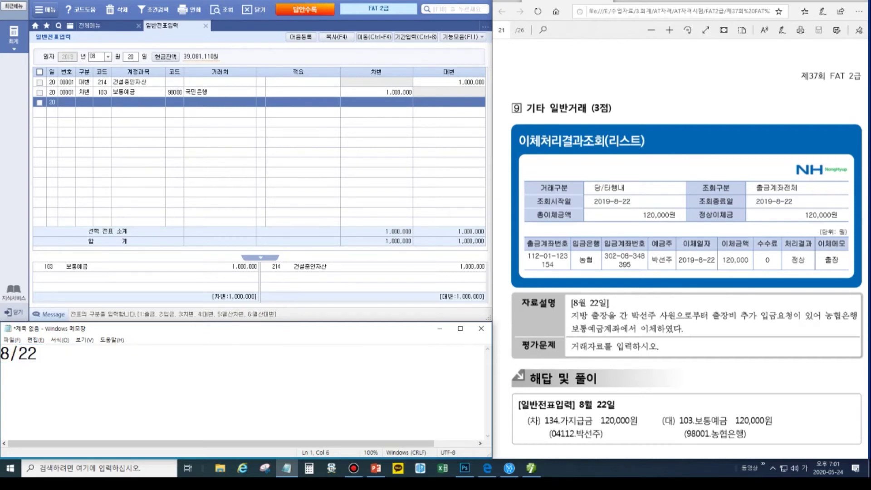
pyautogui.write(' 가지급금 ')
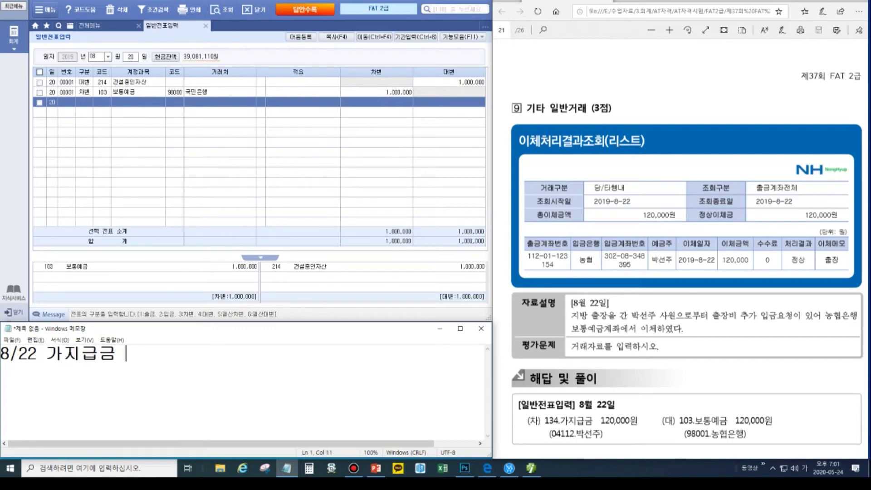
pyautogui.write('120,000 /')
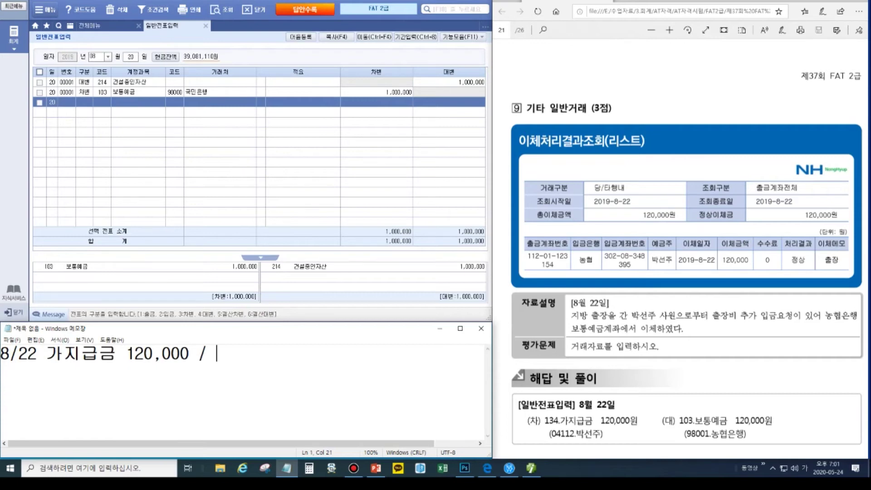
pyautogui.write('보통예금 ')
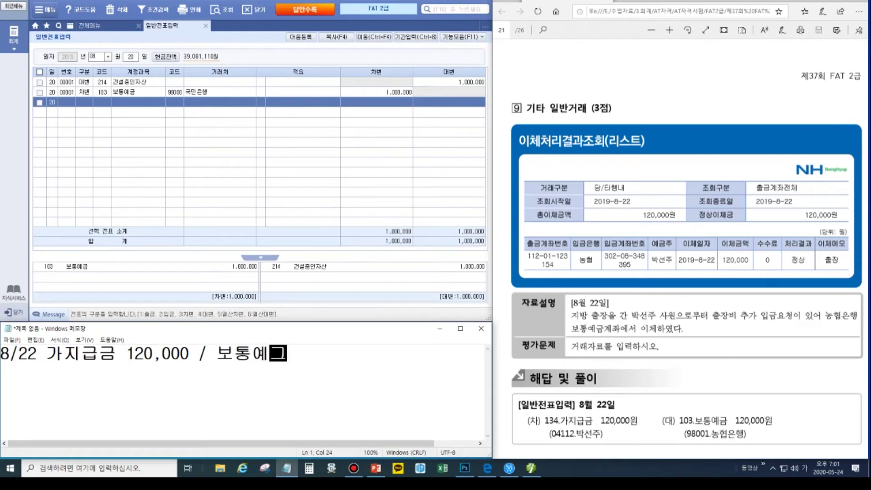
pyautogui.write('120,')
pyautogui.write('00')
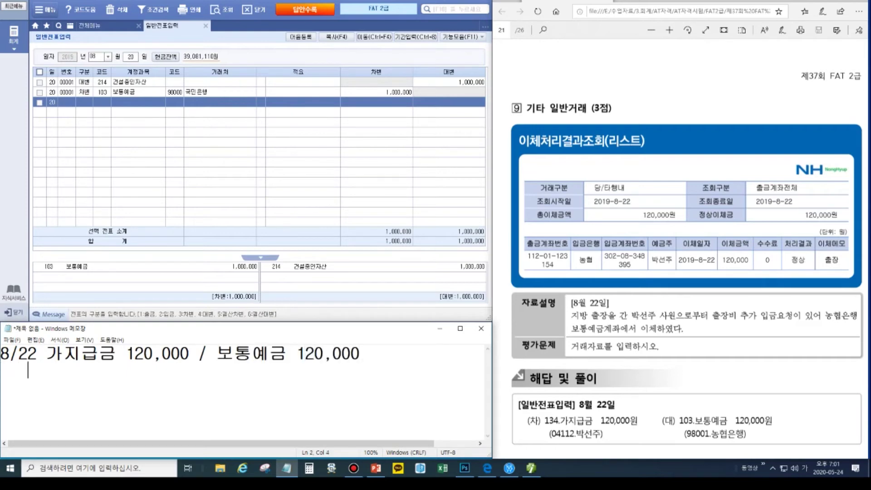
# - Box the account holder and 농협은행 in the problem, then note the employee's name and 농협 beneath
pyautogui.click(861, 9)
pyautogui.moveTo(648, 240); pyautogui.dragTo(677, 271)
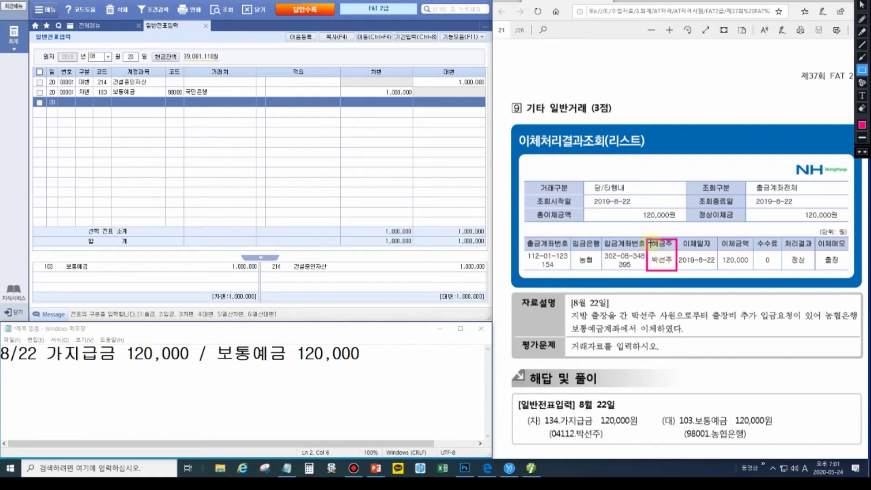
pyautogui.moveTo(824, 305); pyautogui.dragTo(859, 324)
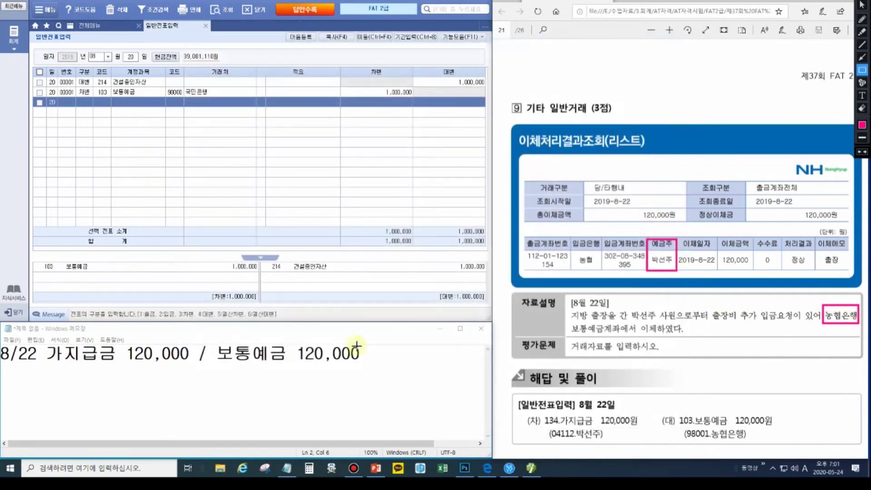
pyautogui.press('Escape')
pyautogui.click(370, 358)
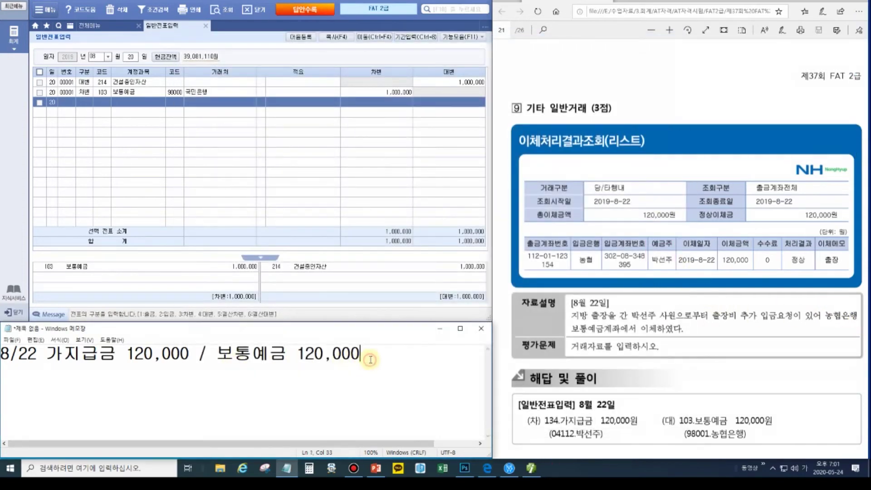
pyautogui.press('Return')
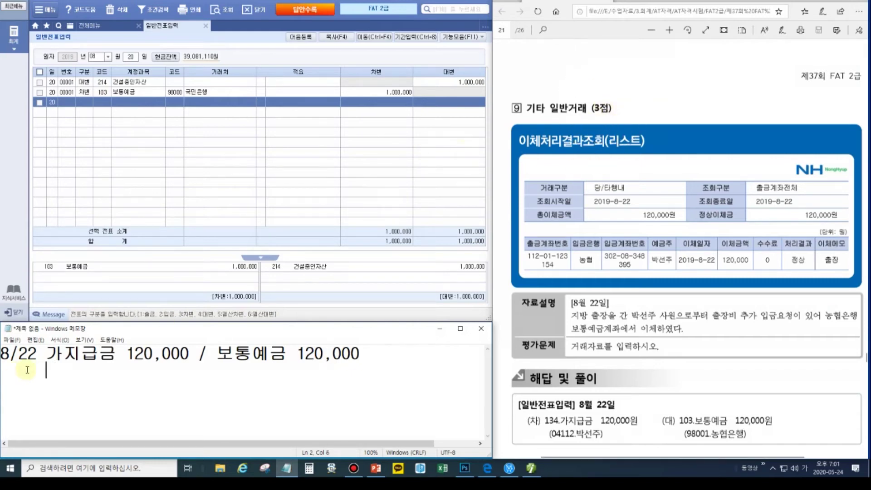
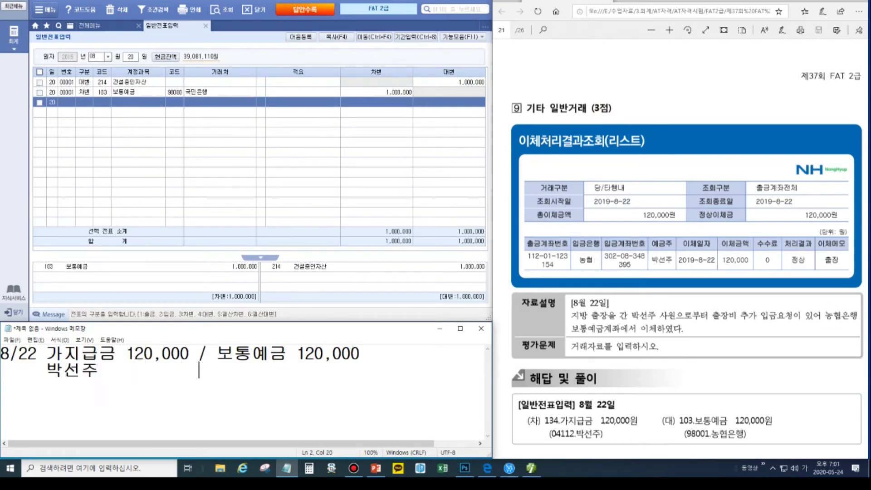
pyautogui.write('           농협')
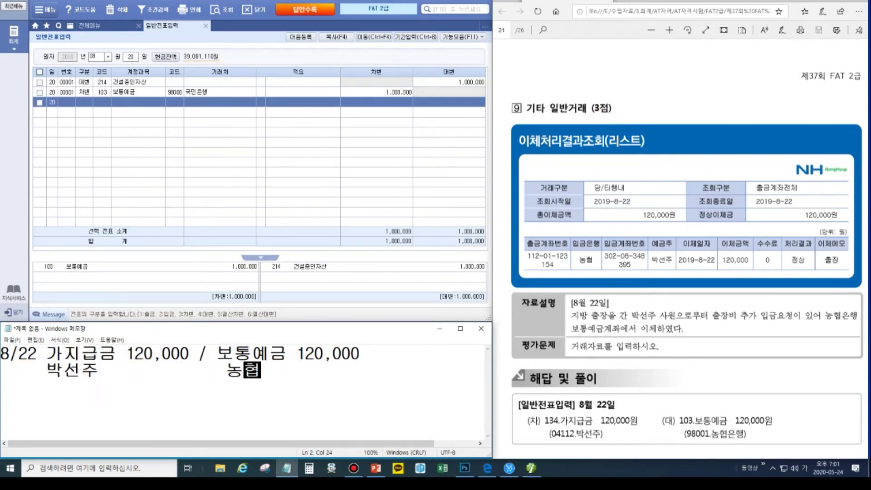
pyautogui.click(133, 59)
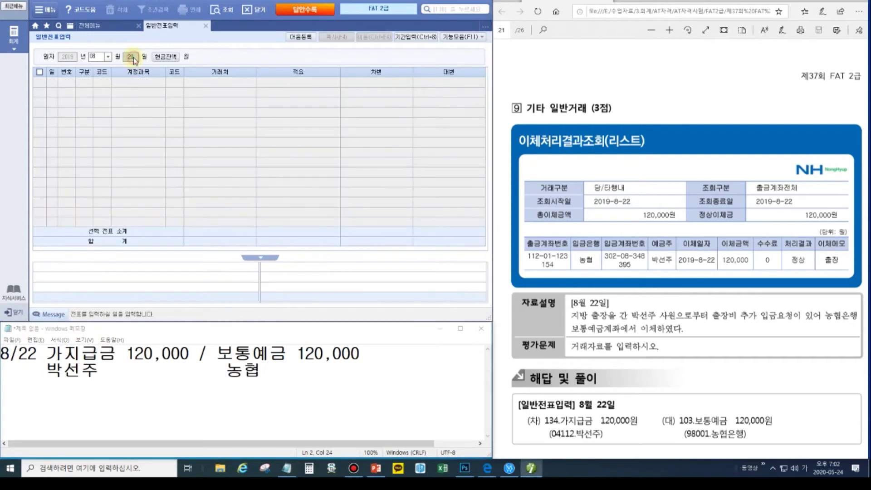
# - Set day 22 and debit 134 가지급금 120,000 with the employee as partner
pyautogui.write('22')
pyautogui.press('Return')
pyautogui.write('3')
pyautogui.press('Return')
pyautogui.write('134')
pyautogui.press('Return')
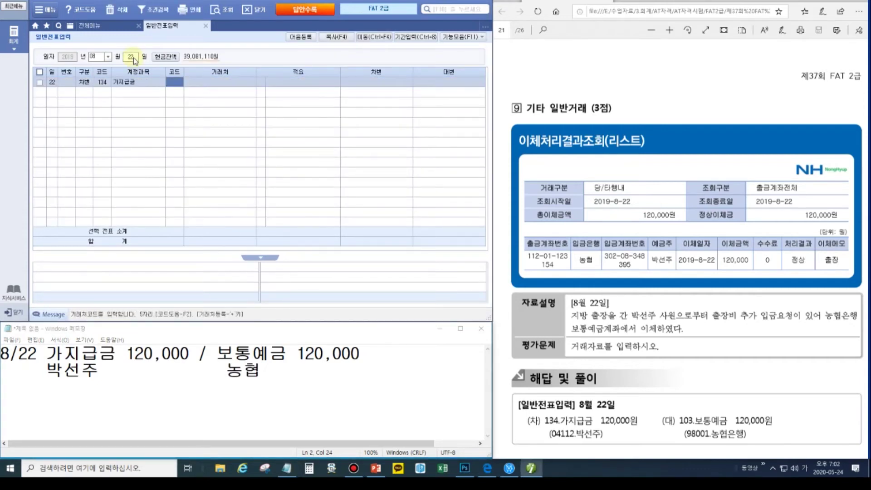
pyautogui.write('04112')
pyautogui.press('Return')
pyautogui.press('Return')
pyautogui.write('120,')
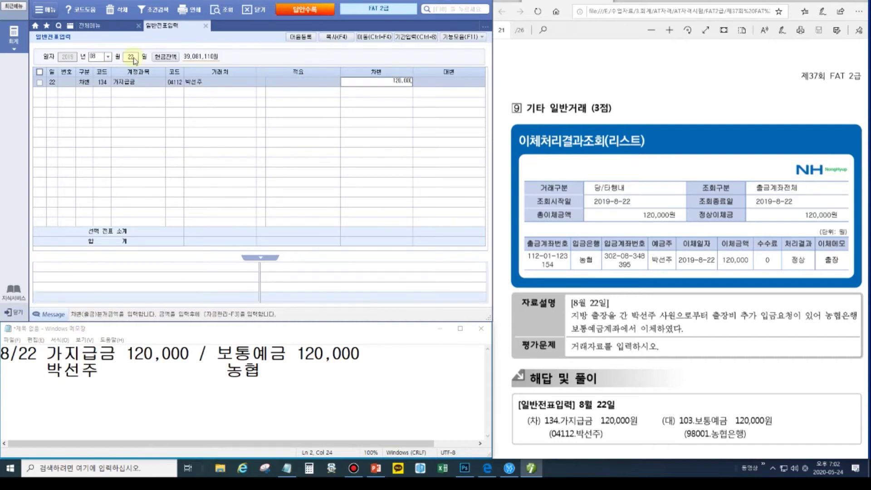
pyautogui.write('000')
pyautogui.press('Return')
# - Credit 103 보통예금 120,000 with partner 98001 농협은행
pyautogui.write('4')
pyautogui.press('Return')
pyautogui.write('103')
pyautogui.press('Return')
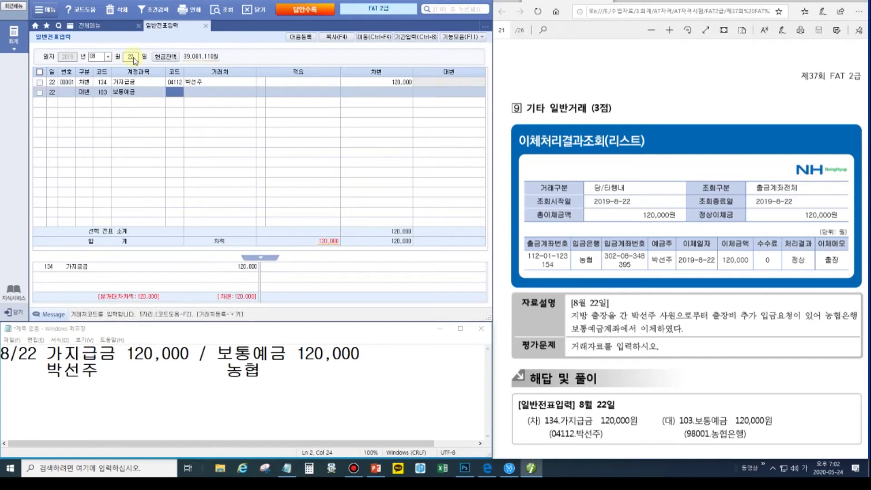
pyautogui.write('98001')
pyautogui.press('Return')
pyautogui.press('Return')
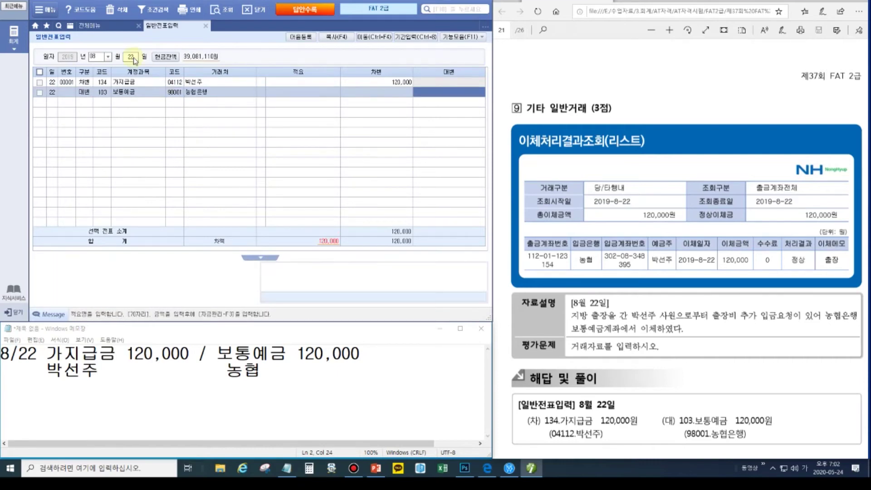
pyautogui.write('120000')
pyautogui.press('Return')
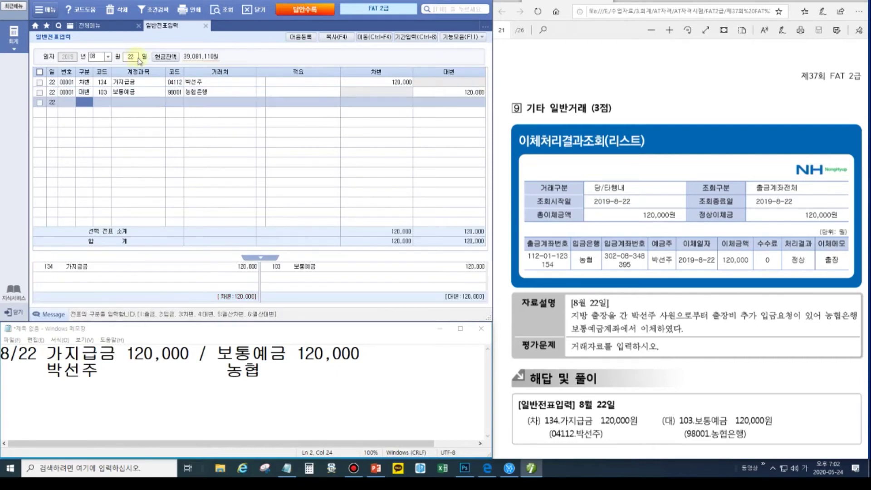
# - Scroll to problem 10 and box its 거래처 입력할 것 note and the 보통예금(국민은행) heading
pyautogui.click(592, 298)
pyautogui.scroll(-3, 610, 296)
pyautogui.scroll(-9, 611, 296)
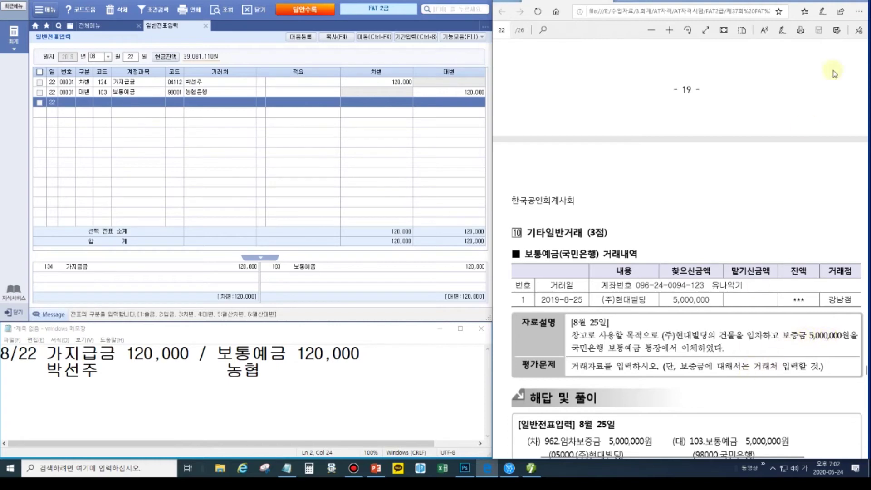
pyautogui.click(857, 3)
pyautogui.click(863, 70)
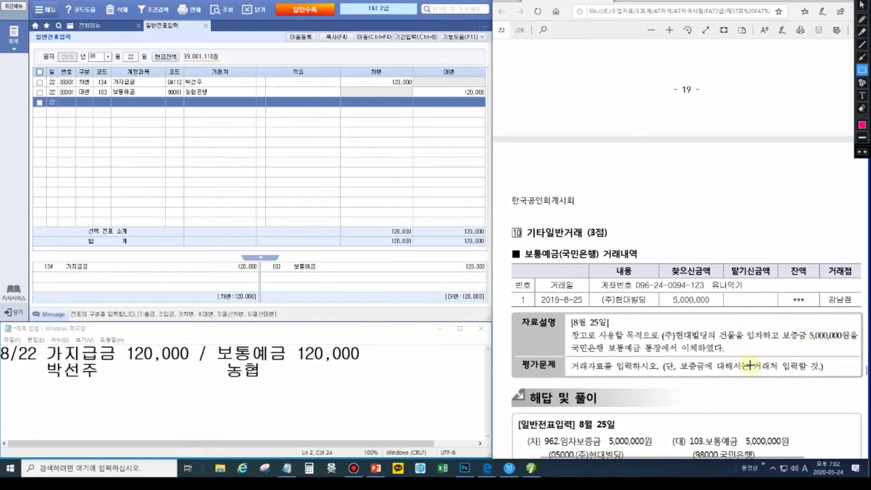
pyautogui.moveTo(751, 361); pyautogui.dragTo(830, 373)
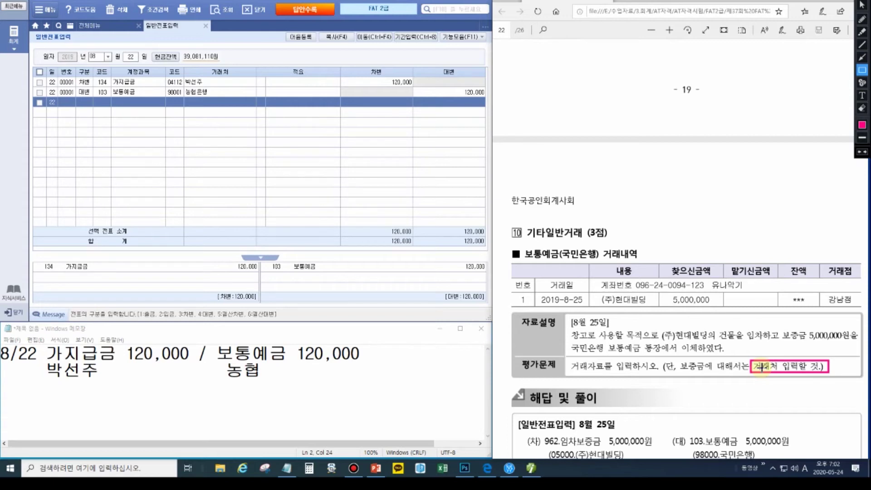
pyautogui.moveTo(520, 246); pyautogui.dragTo(600, 266)
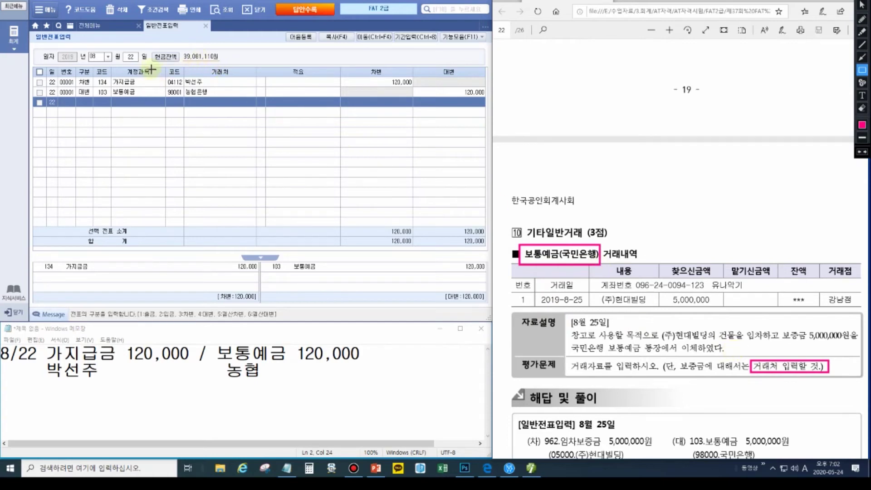
pyautogui.click(131, 57)
# - Set the journal day to 25 and rewrite the memo as 임차보증금 5,000,000 / 보통예금 5,000,000
pyautogui.write('25')
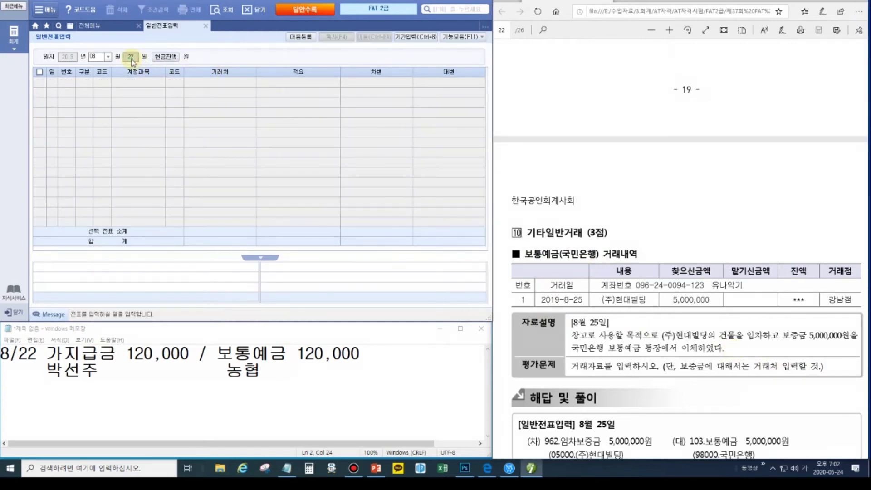
pyautogui.press('Return')
pyautogui.moveTo(283, 376); pyautogui.dragTo(26, 359)
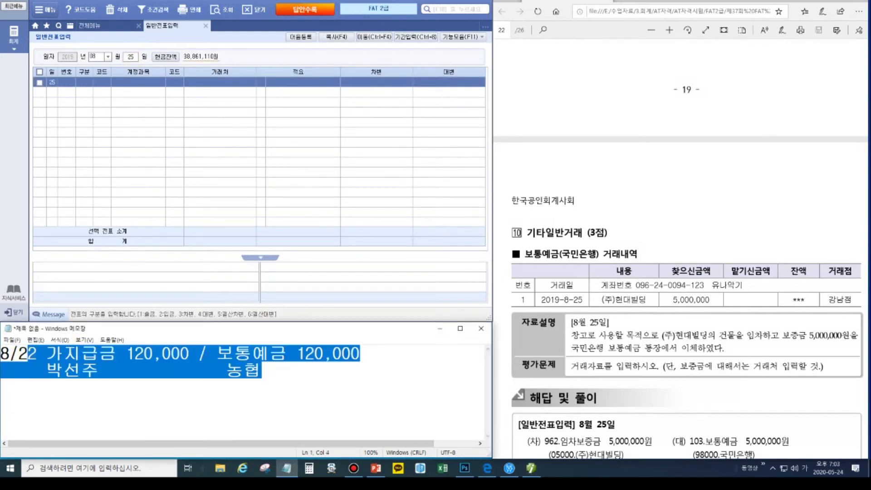
pyautogui.write('5 ')
pyautogui.write('임차보즈')
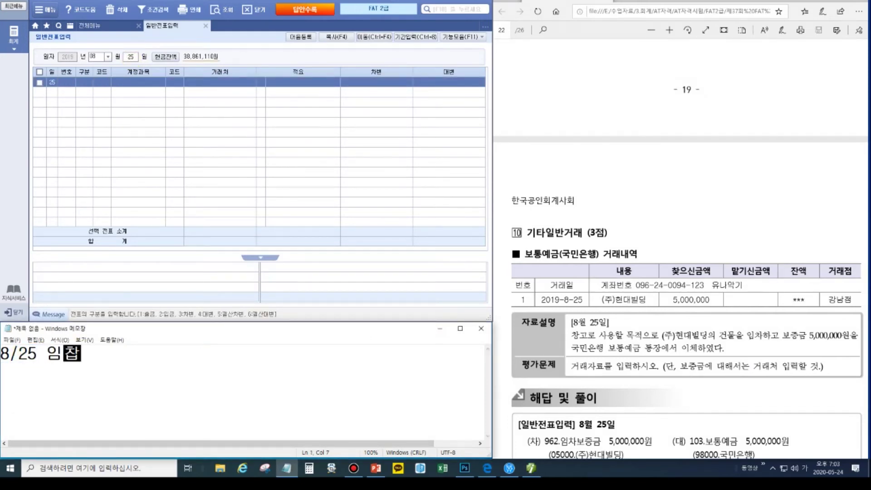
pyautogui.write('증금 ')
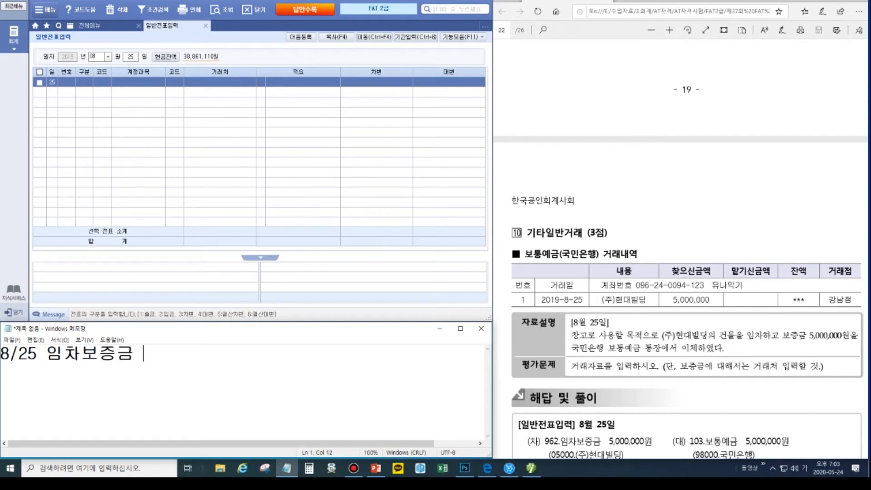
pyautogui.write('5,000,00')
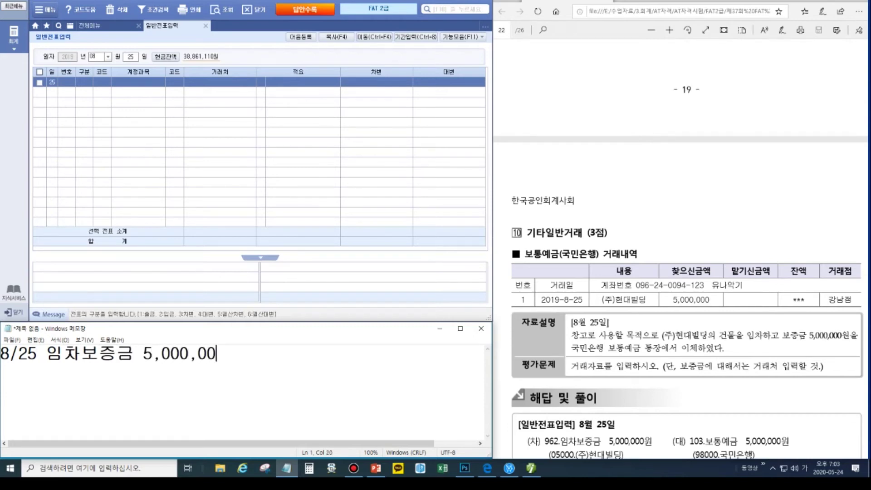
pyautogui.write('0 /보통예금')
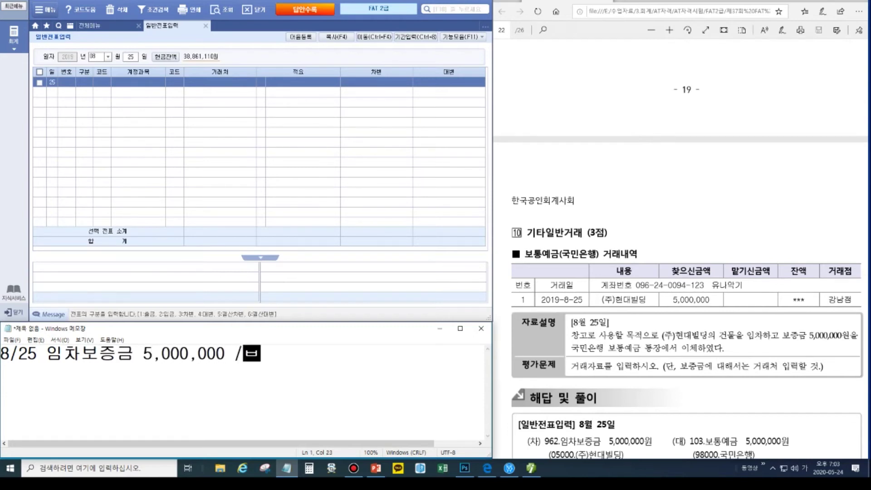
pyautogui.write(' 5,000,0')
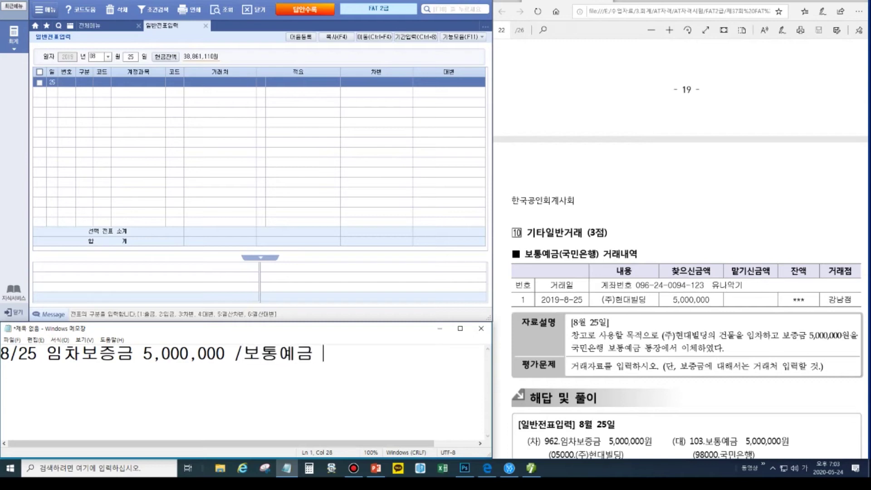
pyautogui.write('00')
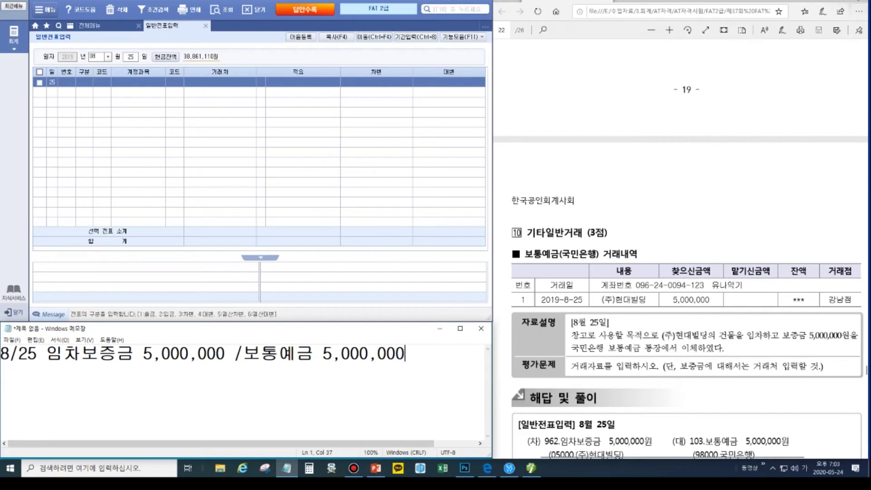
# - Box the 찾으신금액 column and the memo's 보통예금 amount, then add 현대빌딩 below
pyautogui.click(862, 70)
pyautogui.moveTo(661, 262); pyautogui.dragTo(723, 307)
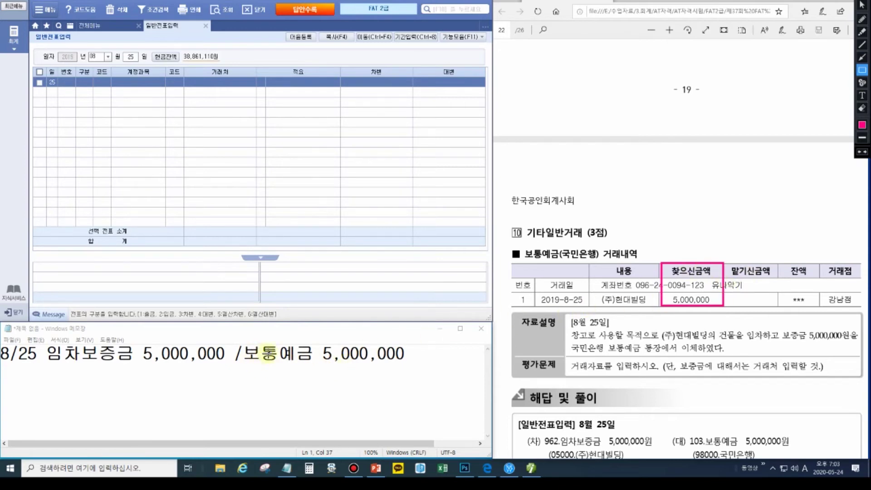
pyautogui.moveTo(244, 341); pyautogui.dragTo(409, 365)
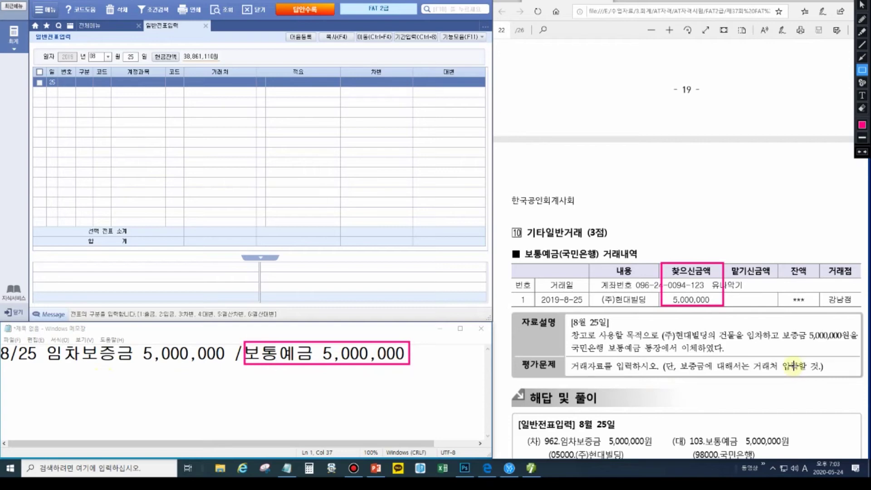
pyautogui.press('Escape')
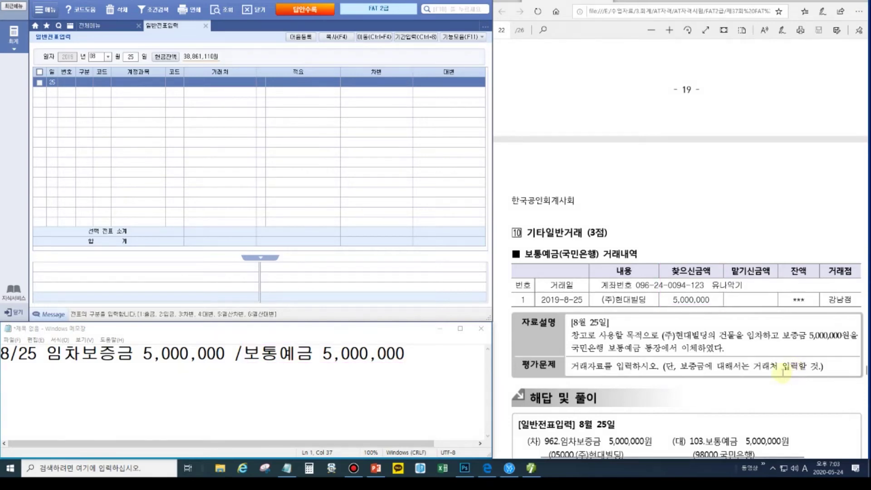
pyautogui.click(464, 354)
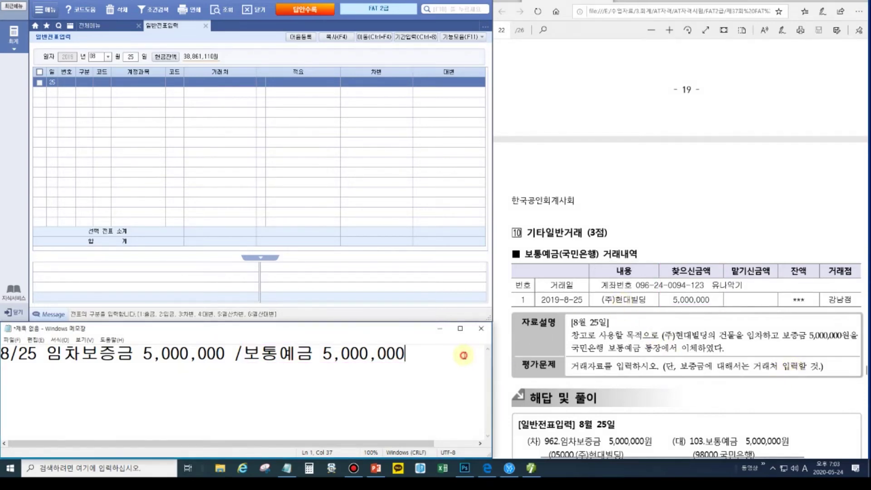
pyautogui.press('Return')
pyautogui.write('현댑')
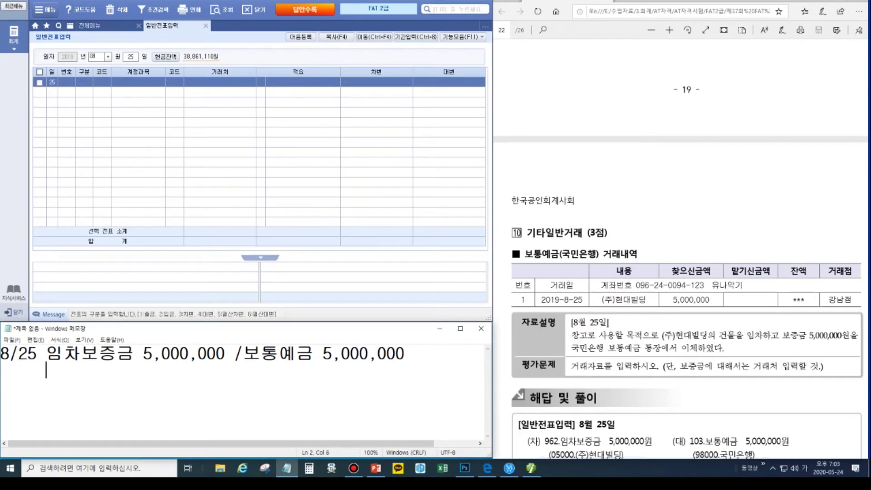
pyautogui.write('빌딩')
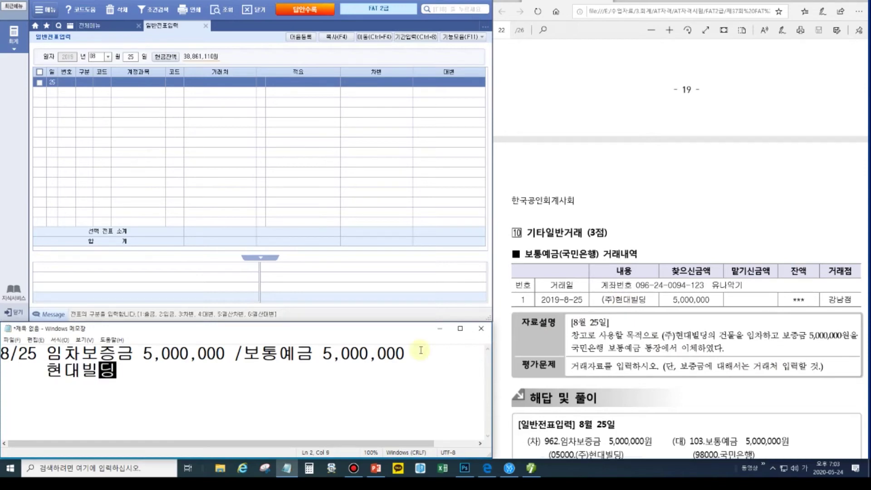
# - Debit 962 임차보증금 5,000,000 with partner (주)현대빌딩
pyautogui.click(86, 85)
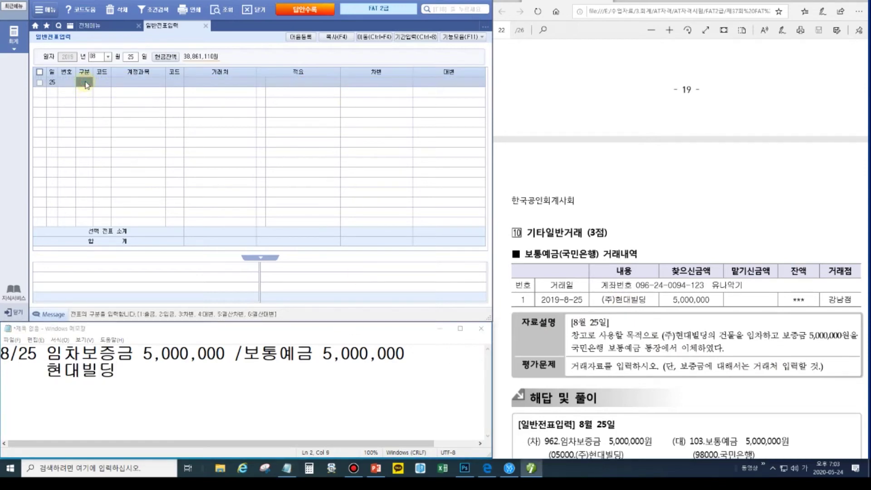
pyautogui.write('3')
pyautogui.write('임차')
pyautogui.press('Return')
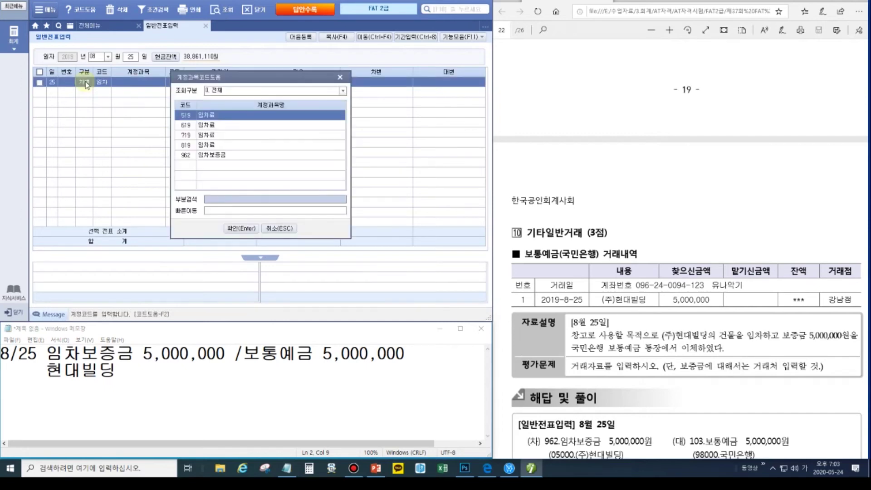
pyautogui.press('Down')
pyautogui.press('Down')
pyautogui.press('Down')
pyautogui.press('Down')
pyautogui.press('Return')
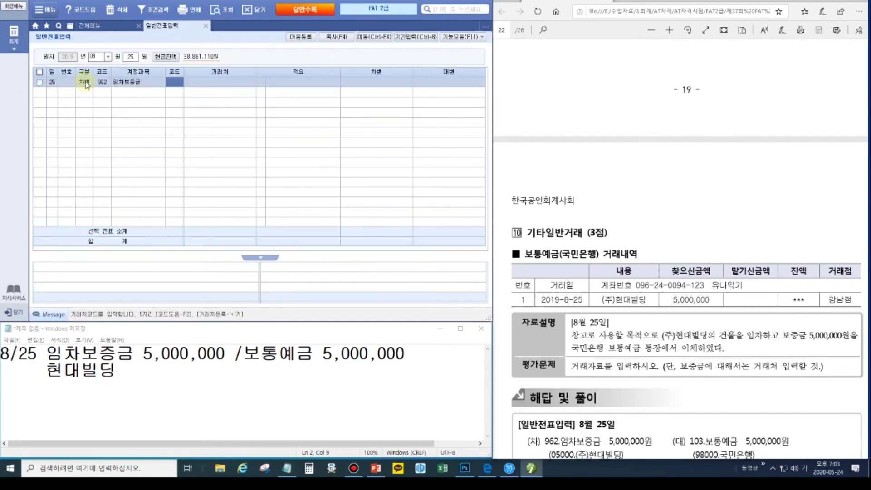
pyautogui.write('현대')
pyautogui.press('Return')
pyautogui.press('Return')
pyautogui.write('5000000')
pyautogui.press('Return')
# - Credit 103 보통예금 5,000,000, accepting the offered bank as partner
pyautogui.write('4')
pyautogui.press('Return')
pyautogui.write('103')
pyautogui.press('Return')
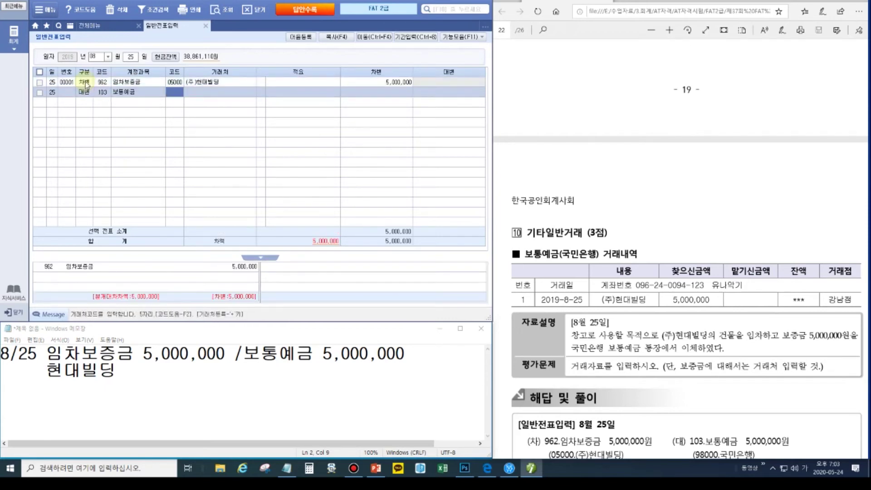
pyautogui.press('Return')
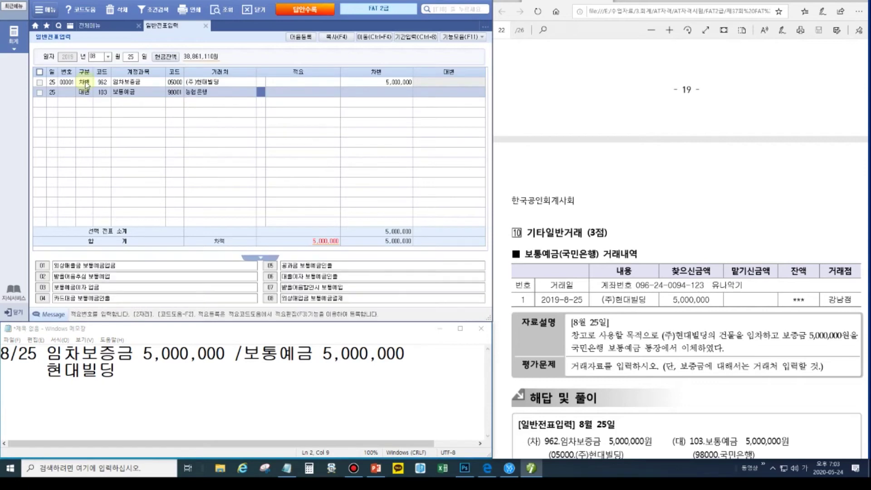
pyautogui.press('Return')
pyautogui.press('Return')
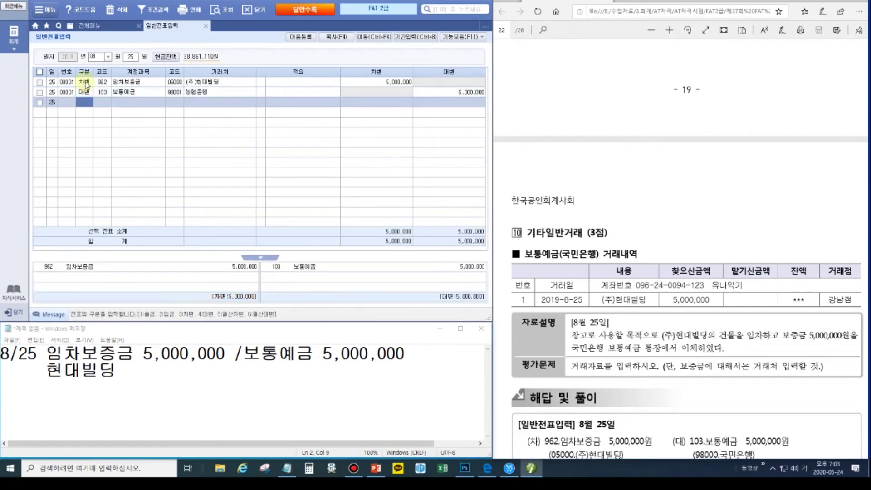
pyautogui.scroll(-3, 753, 359)
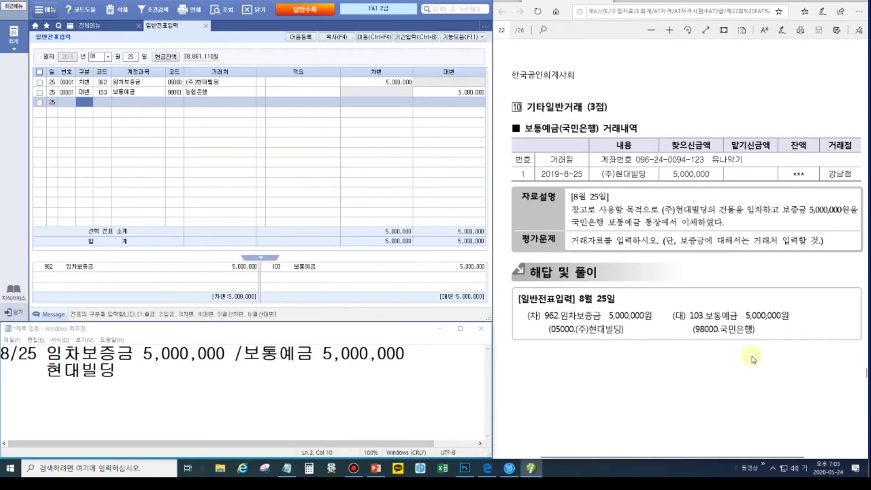
pyautogui.scroll(2, 753, 359)
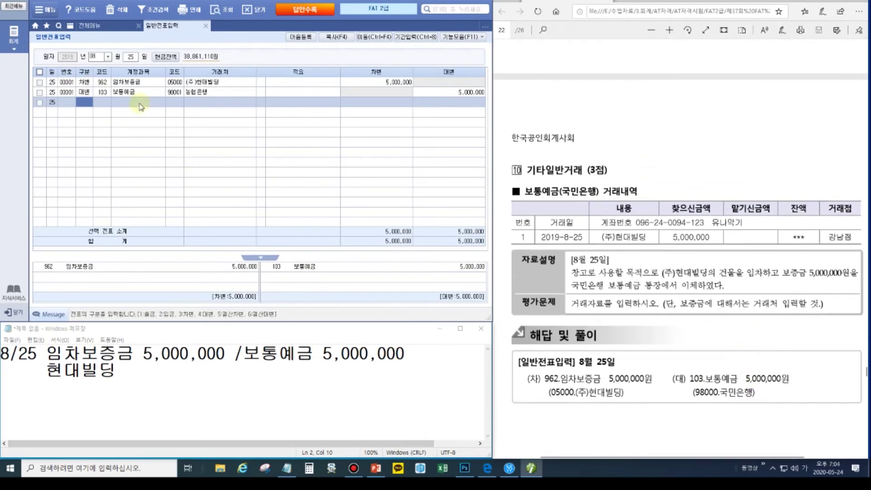
# - Change the 보통예금 credit line's partner to 98000 국민은행
pyautogui.click(174, 92)
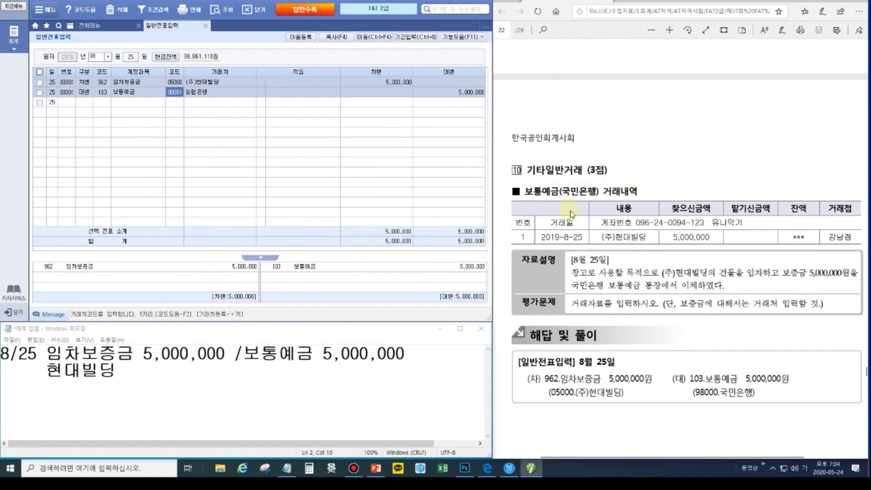
pyautogui.scroll(12, 571, 214)
pyautogui.scroll(-14, 572, 217)
pyautogui.scroll(2, 572, 219)
pyautogui.click(176, 93)
pyautogui.write('국민')
pyautogui.press('Return')
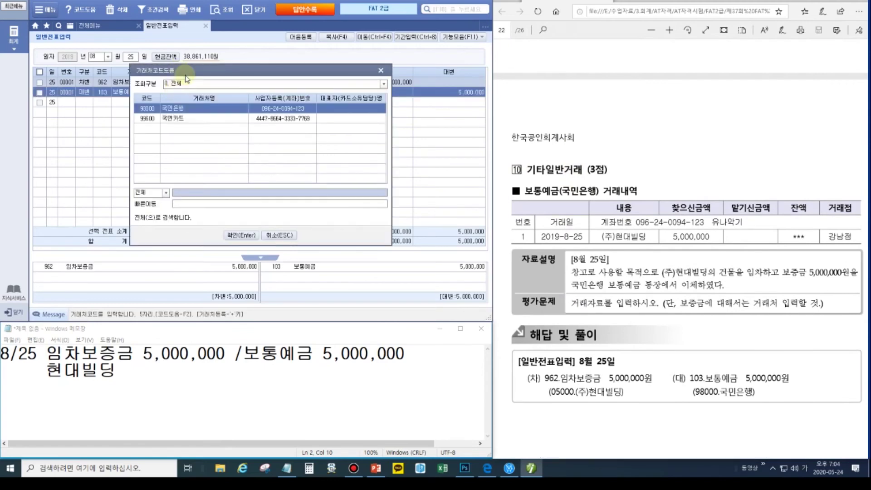
pyautogui.click(241, 235)
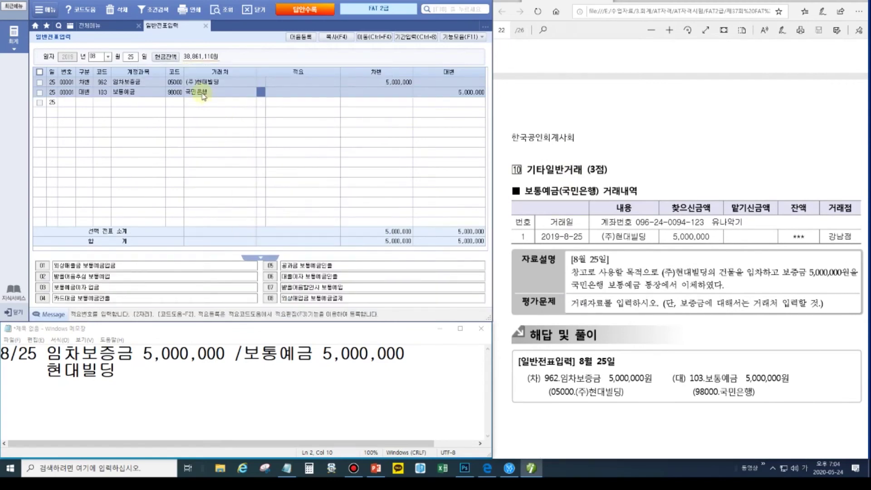
# - Note 국민 after 현대빌딩 in the memo and scroll the exam PDF onward
pyautogui.click(252, 380)
pyautogui.click(240, 369)
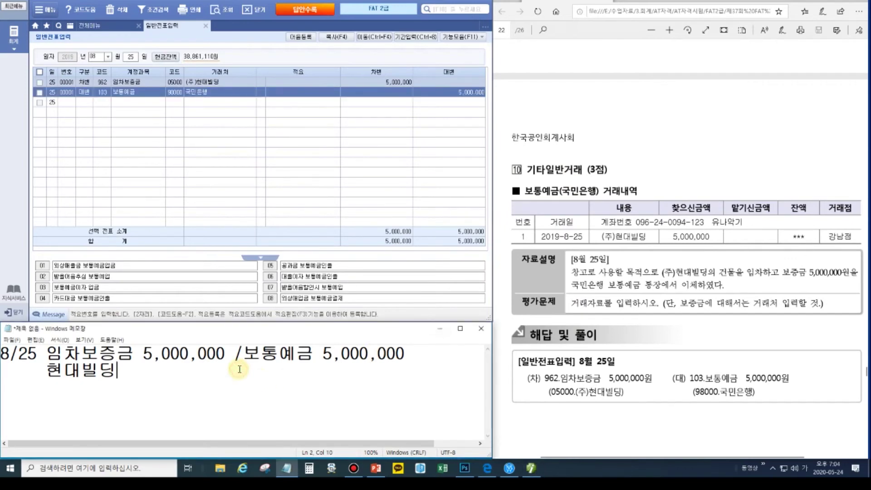
pyautogui.write('국미')
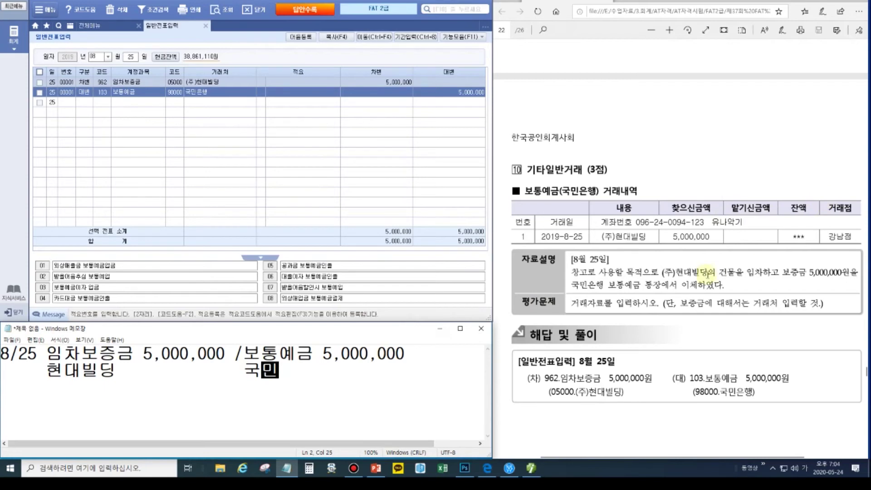
pyautogui.click(705, 273)
pyautogui.scroll(-4, 704, 275)
pyautogui.scroll(-8, 704, 275)
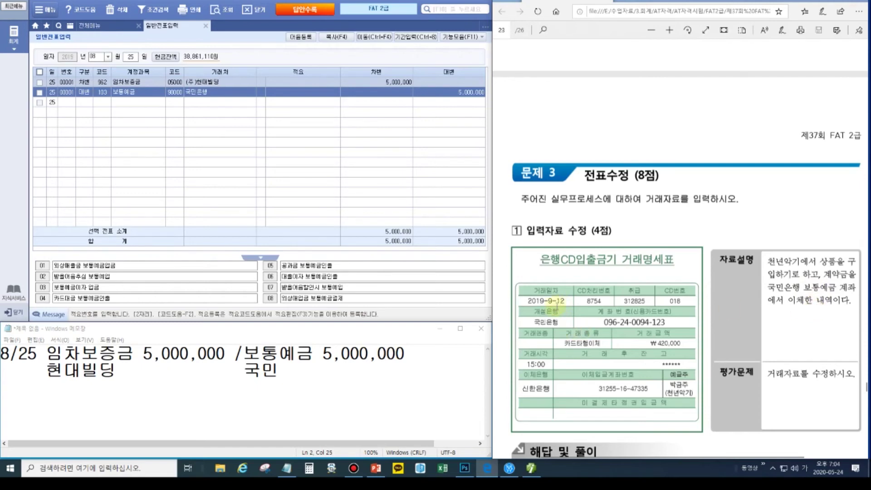
# - Bring up the 12 September vouchers in 일반전표입력
pyautogui.click(93, 57)
pyautogui.write('09')
pyautogui.press('Return')
pyautogui.write('12')
pyautogui.press('Return')
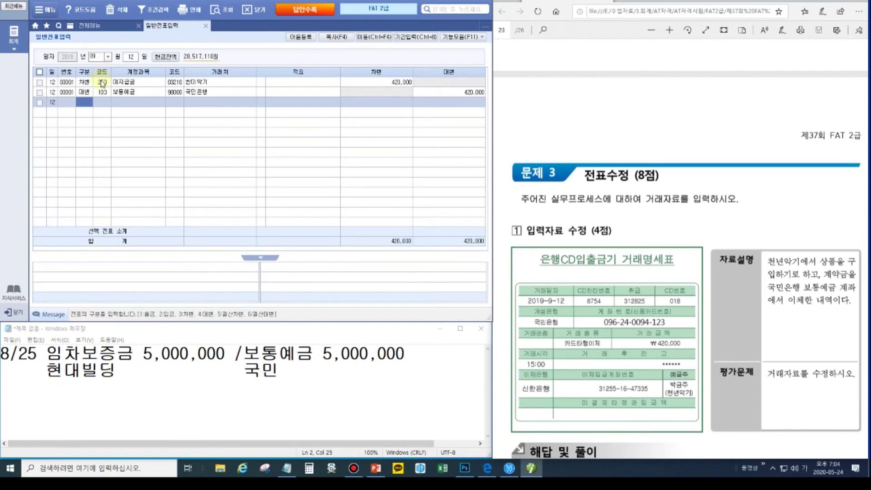
# - Change the 420,000 debit line from 253 to 131 선급금 with partner 05100 천년악기
pyautogui.click(101, 82)
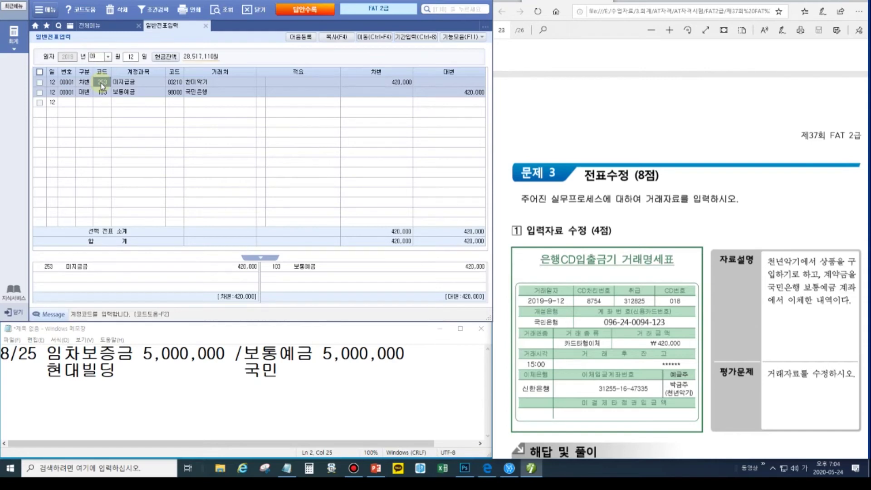
pyautogui.write('131')
pyautogui.press('Return')
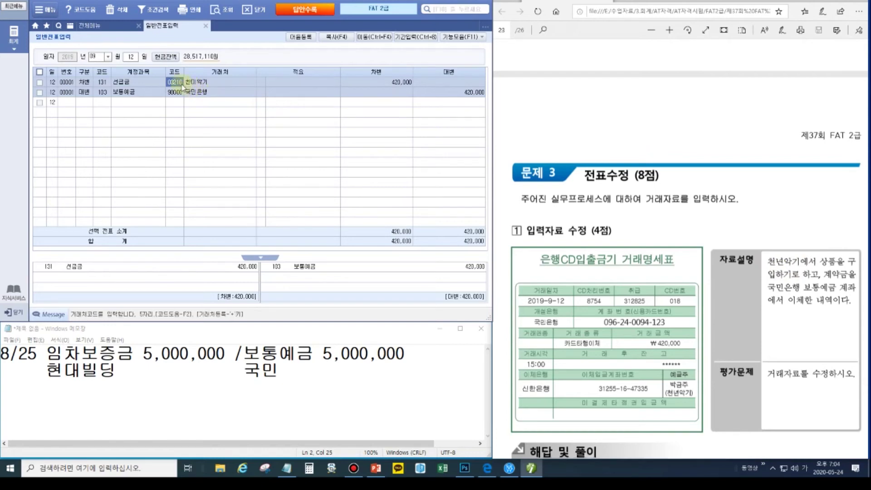
pyautogui.write('05100')
pyautogui.press('Return')
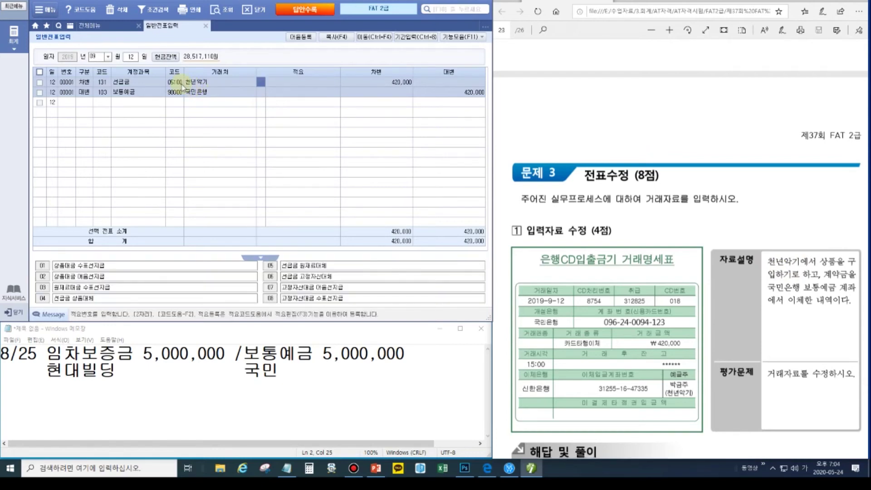
pyautogui.press('Return')
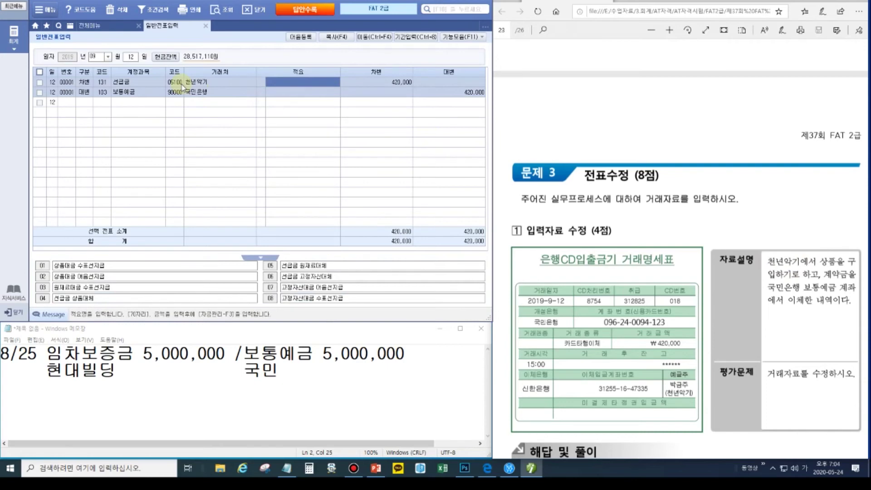
pyautogui.press('Return')
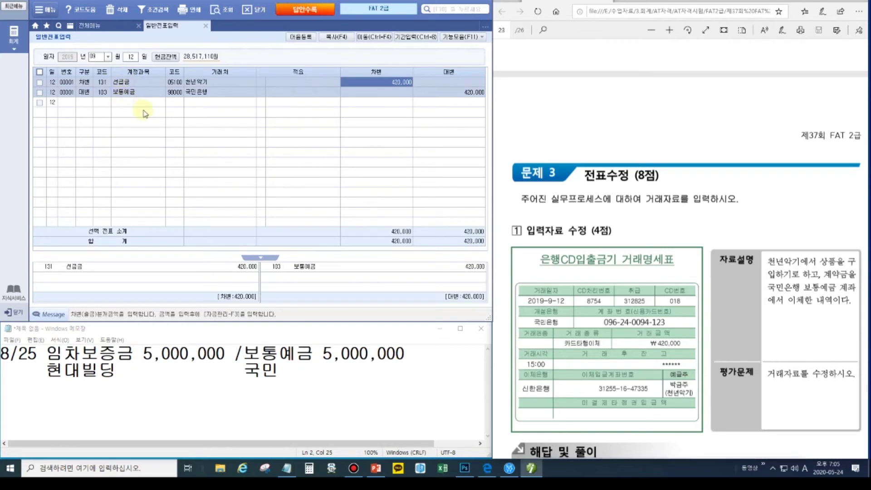
pyautogui.scroll(-10, 767, 295)
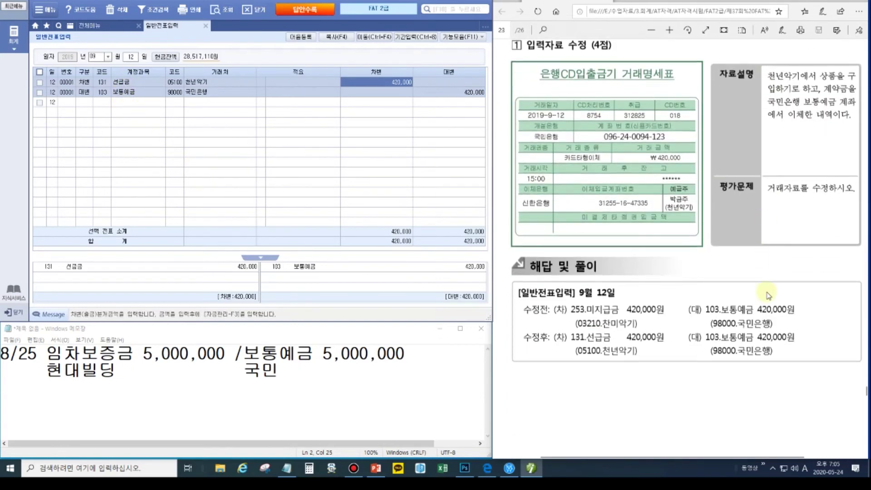
pyautogui.scroll(2, 768, 276)
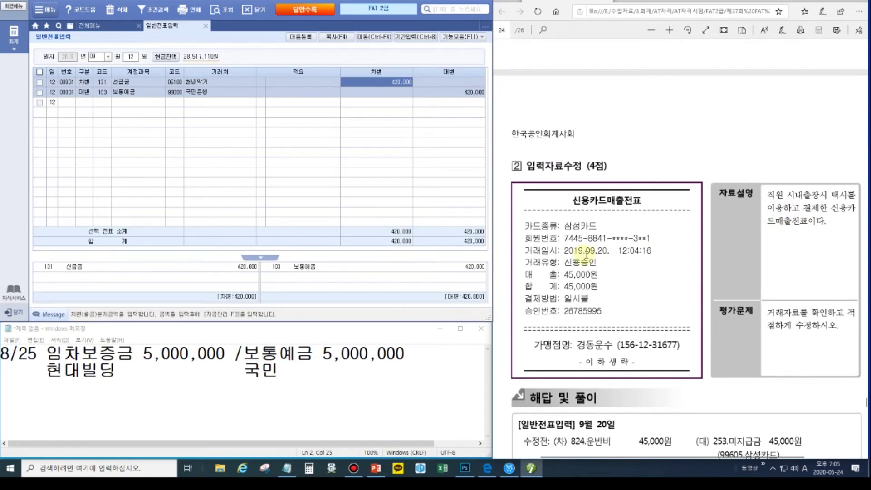
pyautogui.click(133, 56)
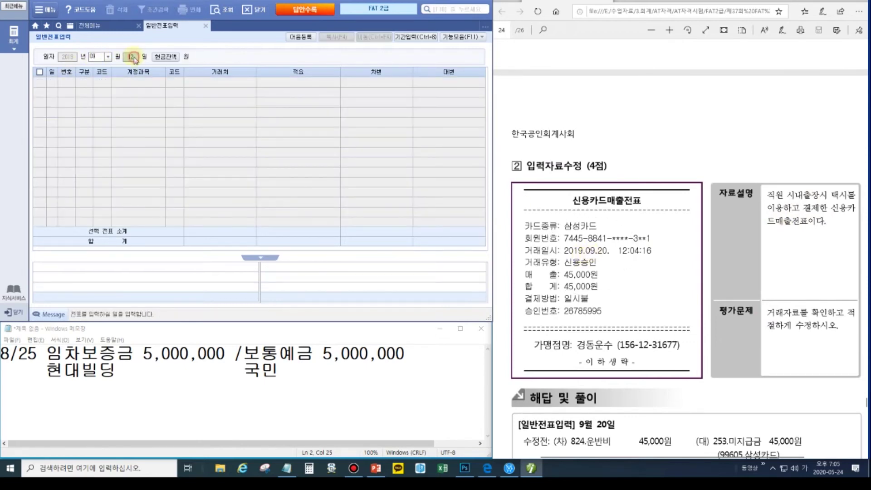
# - On 20 September, replace debit account 824 운반비 with 812 여비교통비 on the 45,000 card voucher
pyautogui.write('20')
pyautogui.press('Return')
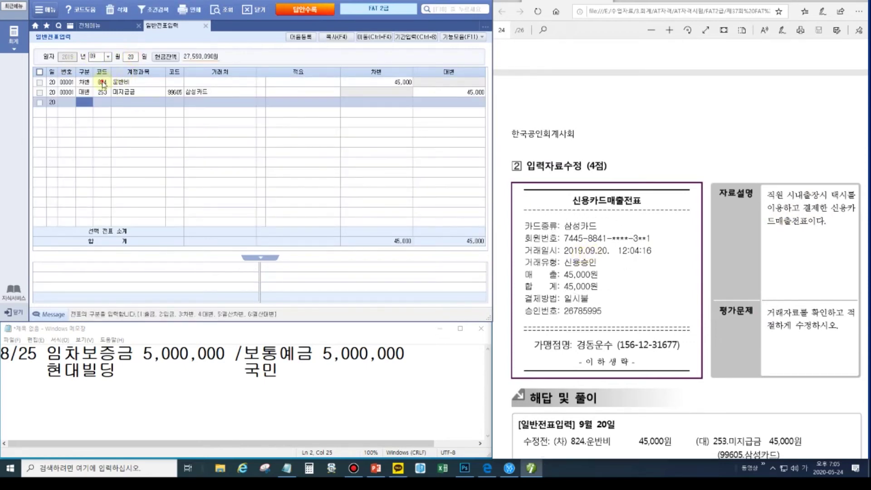
pyautogui.click(102, 83)
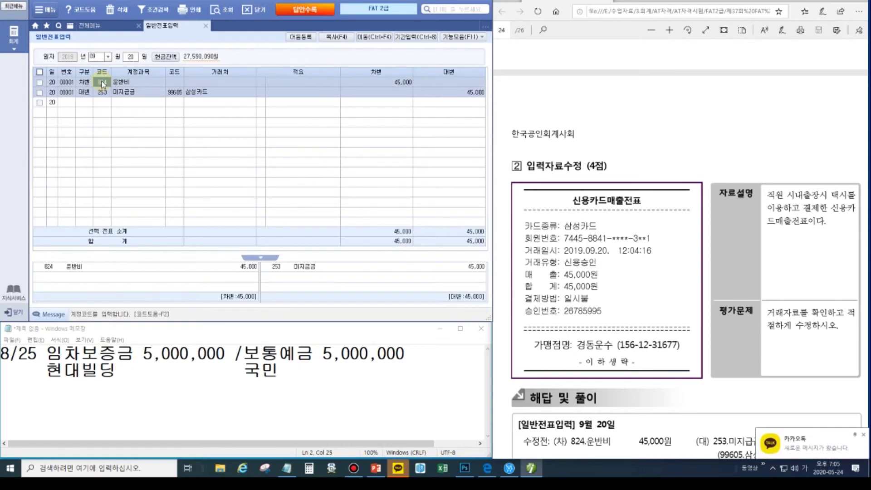
pyautogui.write('812')
pyautogui.press('Return')
pyautogui.press('Return')
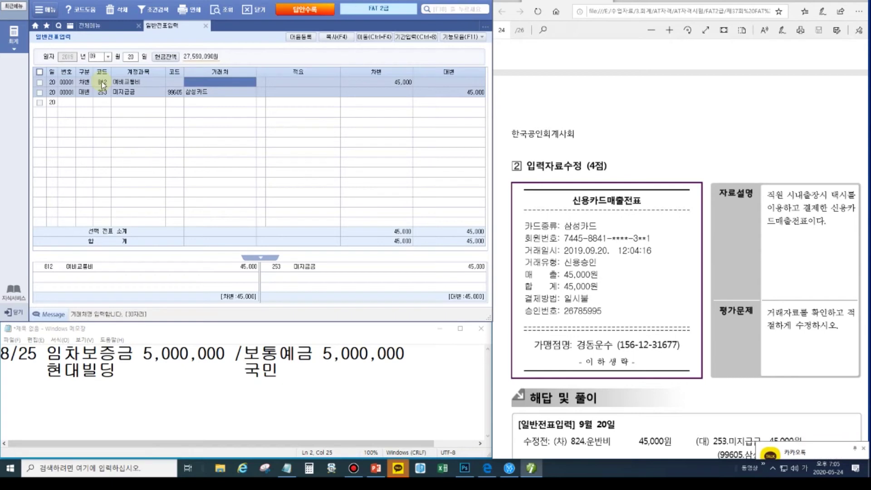
pyautogui.press('Return')
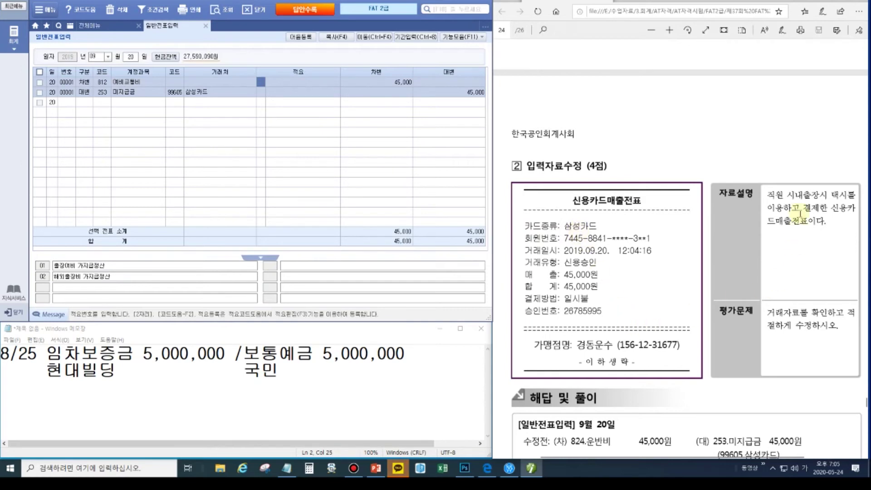
pyautogui.scroll(-5, 727, 296)
pyautogui.click(592, 280)
pyautogui.scroll(-10, 591, 280)
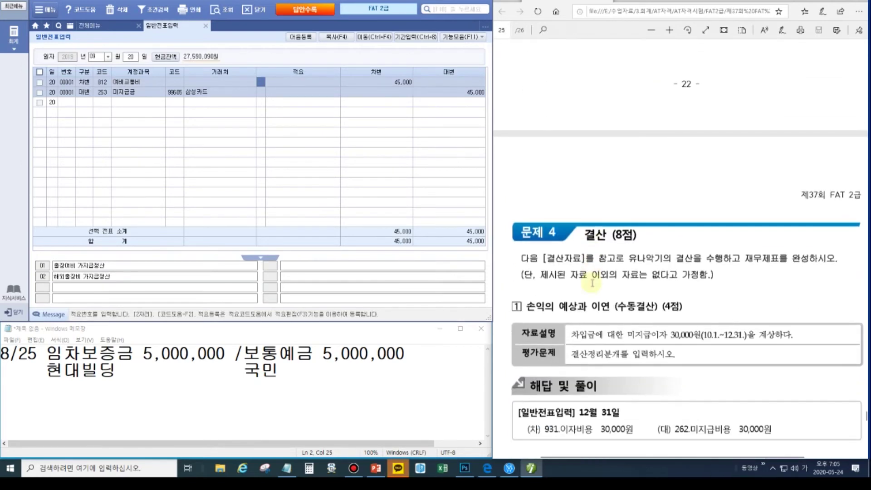
pyautogui.scroll(1, 591, 280)
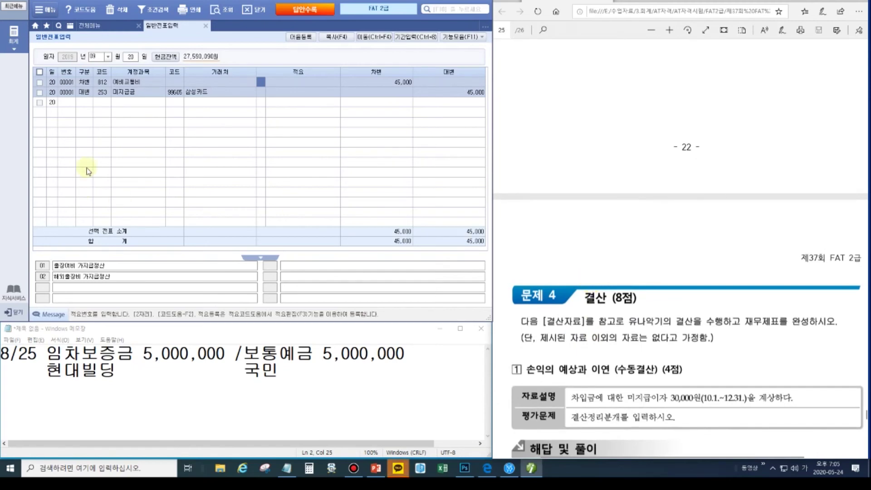
# - Run 데이터체크 to confirm no errors, then erase the old Notepad notes
pyautogui.click(205, 28)
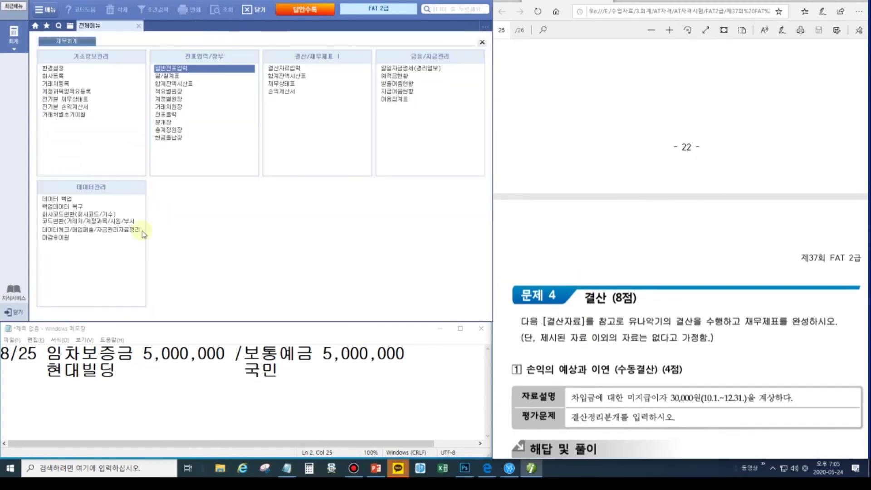
pyautogui.click(67, 230)
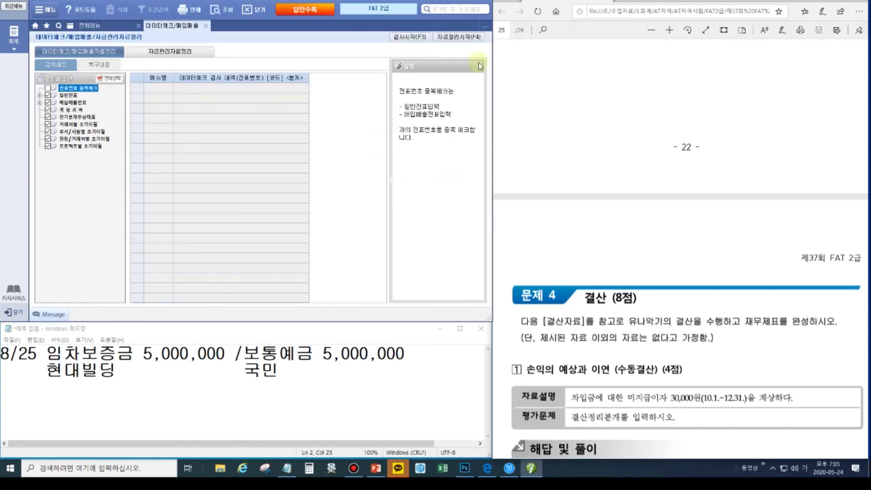
pyautogui.click(413, 40)
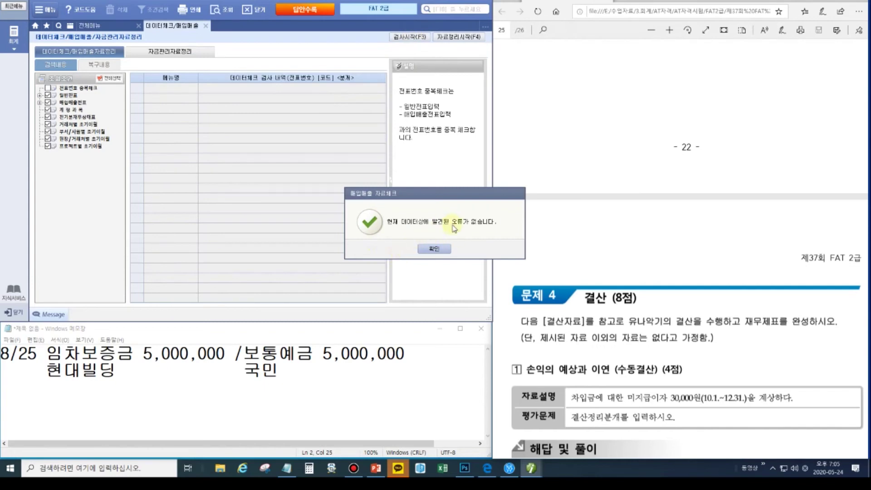
pyautogui.click(434, 249)
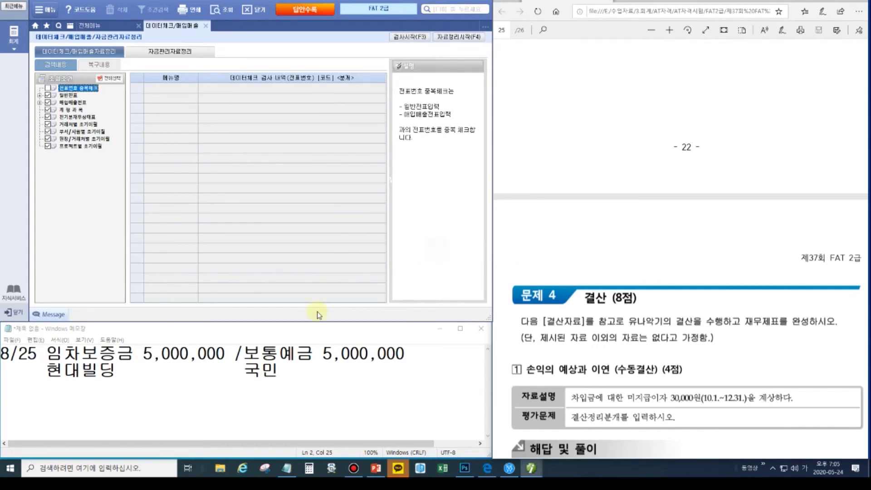
pyautogui.moveTo(293, 371); pyautogui.dragTo(2, 340)
pyautogui.press('Delete')
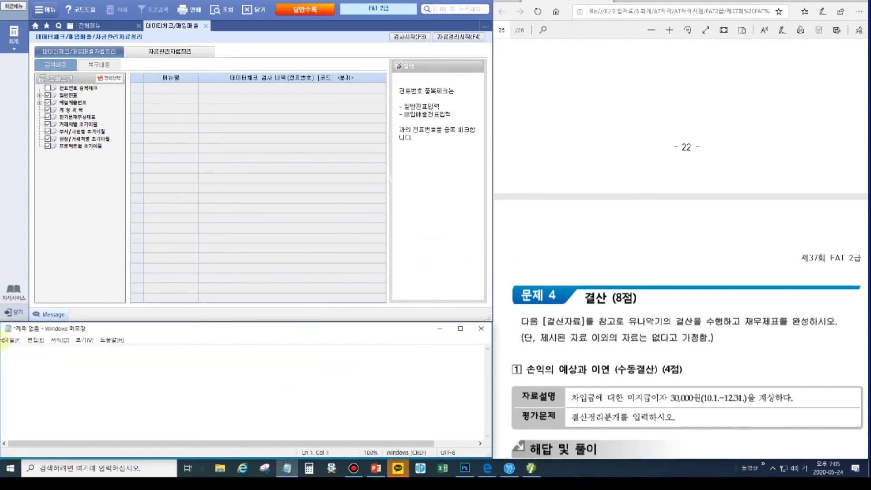
# - Leave only the heading 수동결산 in Notepad, deleting 자동결산 and 손익계산서, with a new line below
pyautogui.write('수동결산  ')
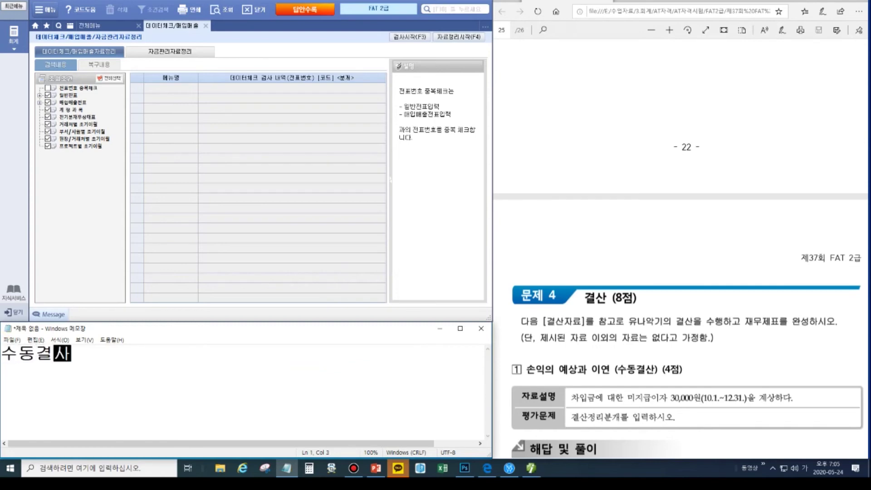
pyautogui.write('   자동결산    ')
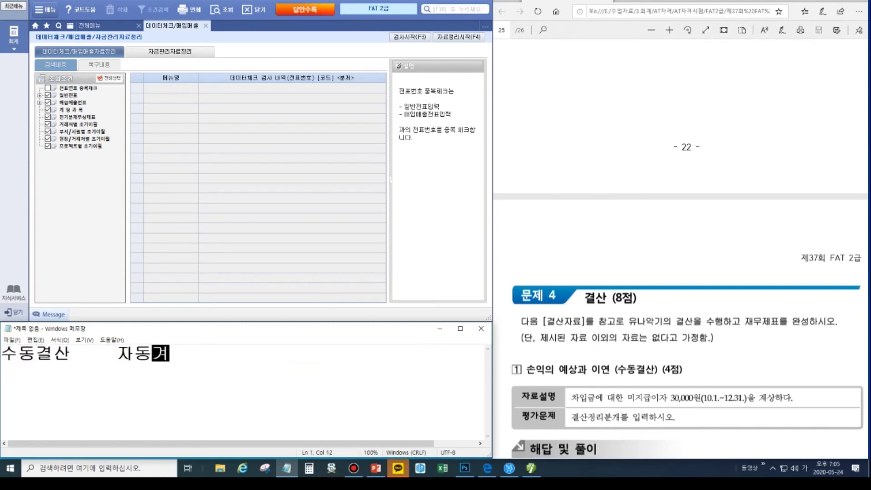
pyautogui.write('손익계산서')
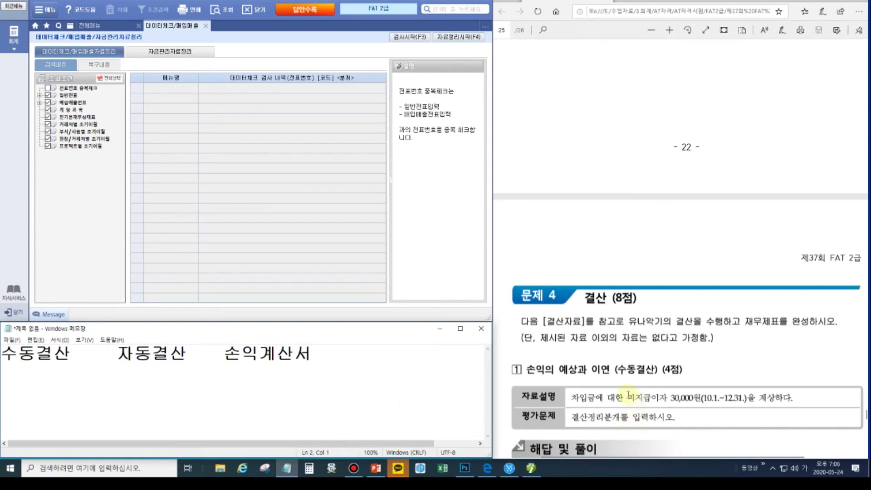
pyautogui.click(862, 4)
pyautogui.click(862, 70)
pyautogui.moveTo(625, 388); pyautogui.dragTo(670, 406)
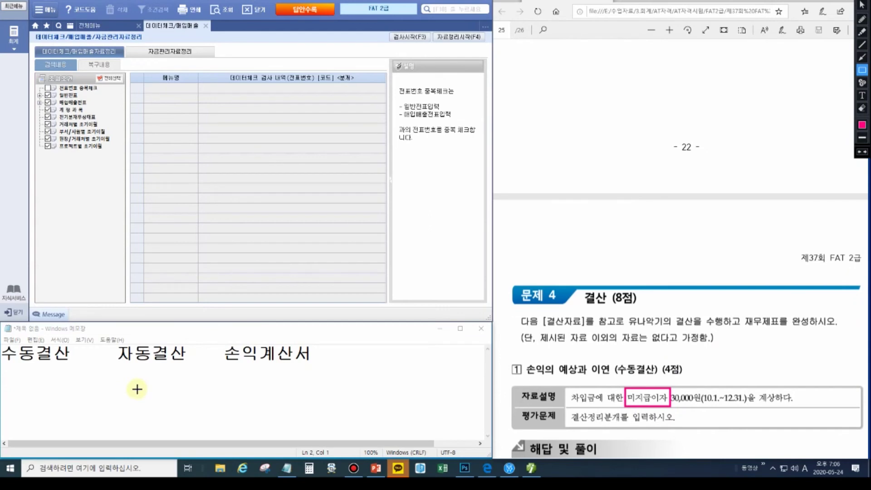
pyautogui.press('Escape')
pyautogui.moveTo(335, 354); pyautogui.dragTo(260, 354)
pyautogui.moveTo(174, 346); pyautogui.dragTo(124, 345)
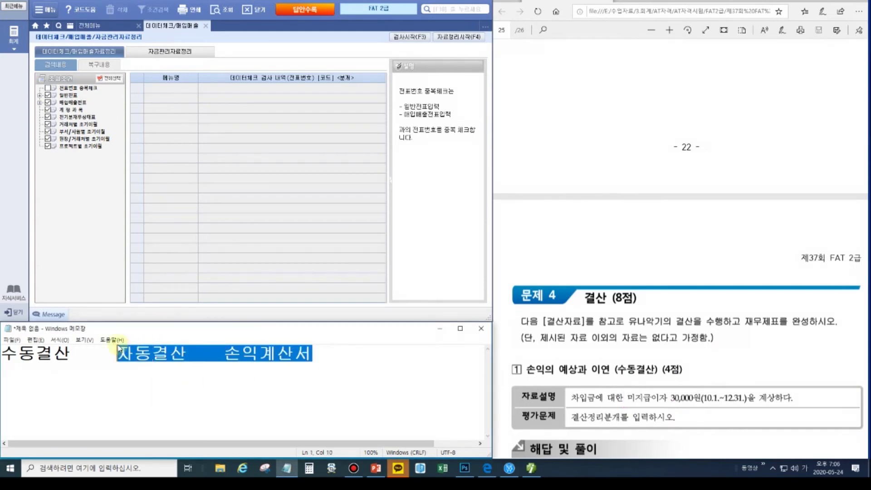
pyautogui.press('Delete')
pyautogui.press('Return')
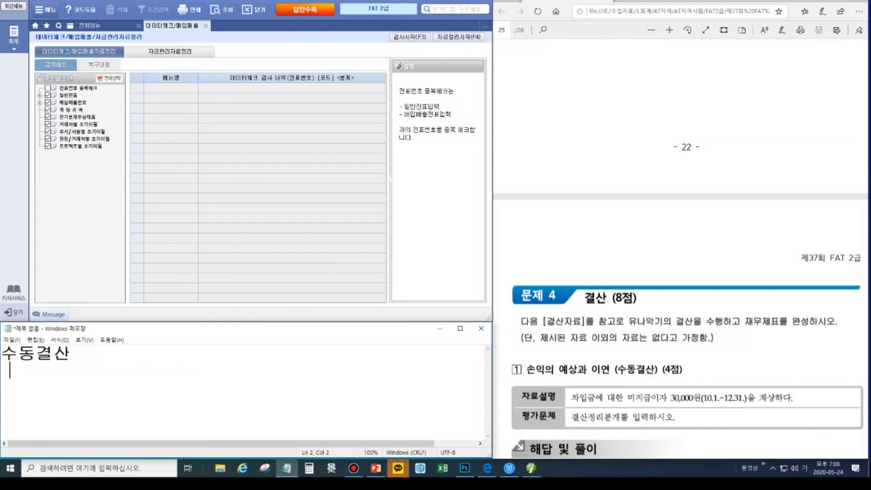
# - List 선급, 미수, 선수 and 미지급 under the headings 자산 and 부채
pyautogui.press('Return')
pyautogui.write('선급')
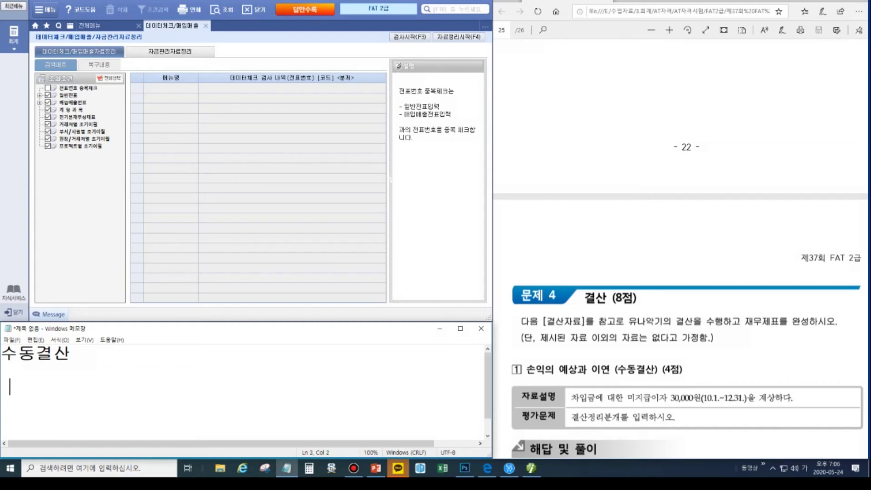
pyautogui.press('Return')
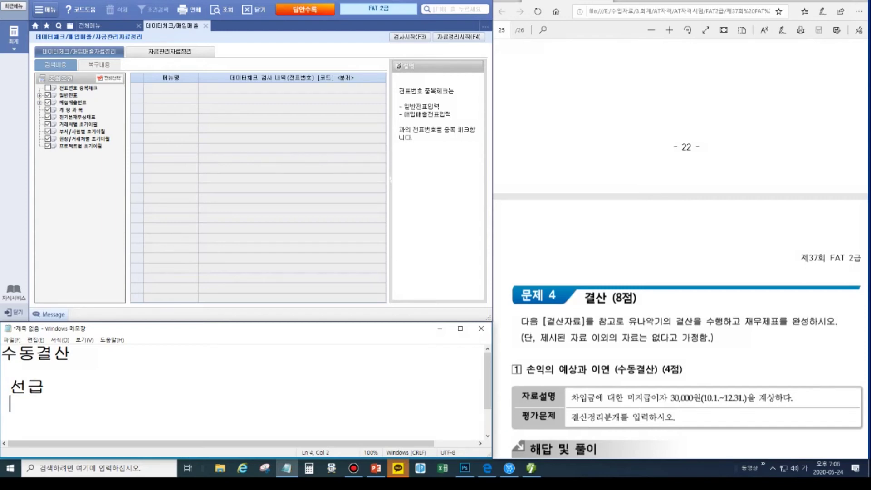
pyautogui.write('미수')
pyautogui.press('Return')
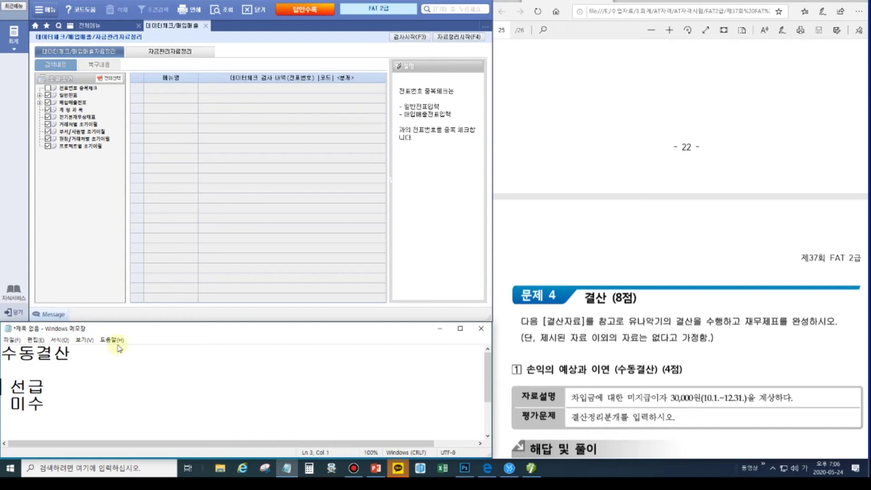
pyautogui.write('선수')
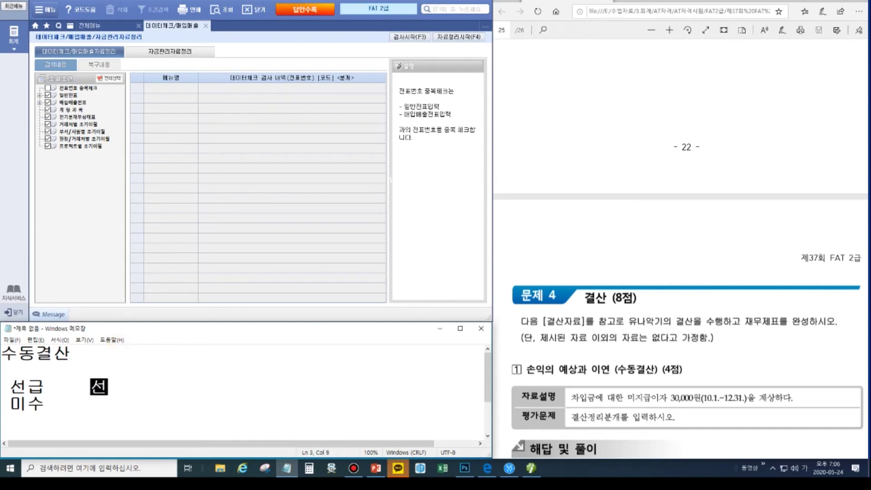
pyautogui.press('Down')
pyautogui.write('미')
pyautogui.press('BackSpace')
pyautogui.press('BackSpace')
pyautogui.write('미지급')
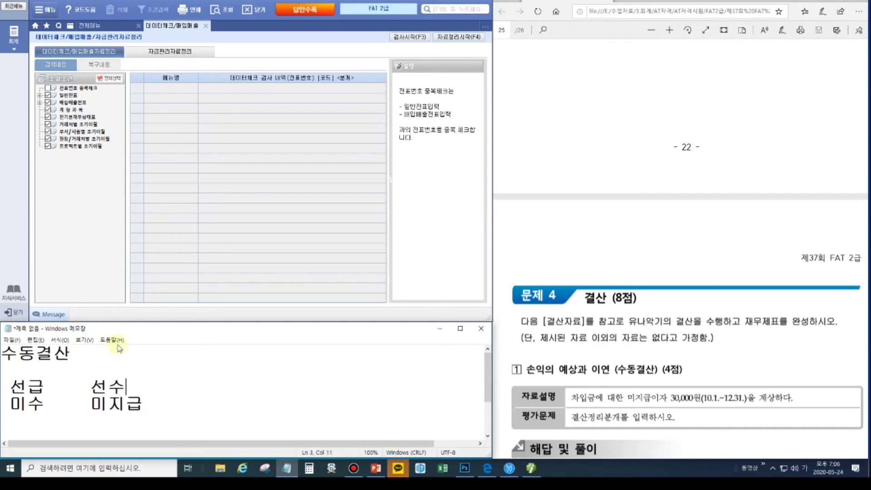
pyautogui.press('Return')
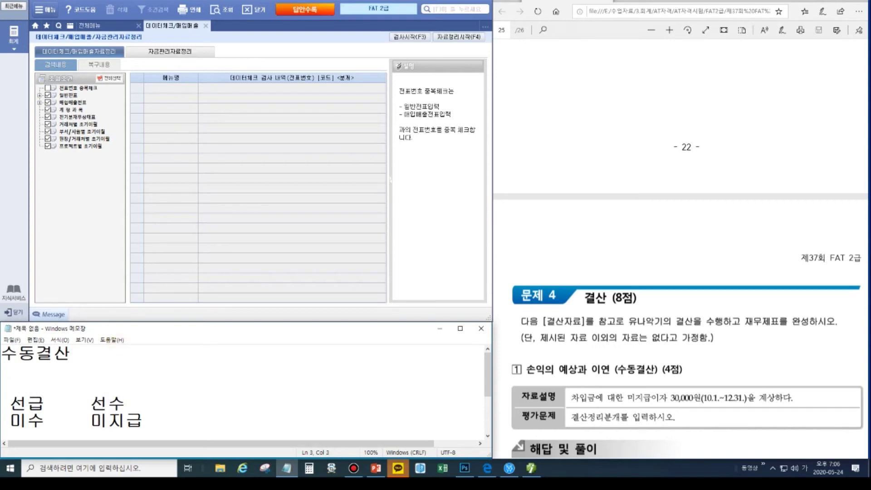
pyautogui.write('자사')
pyautogui.press('Home')
pyautogui.press('Delete')
pyautogui.write('부채')
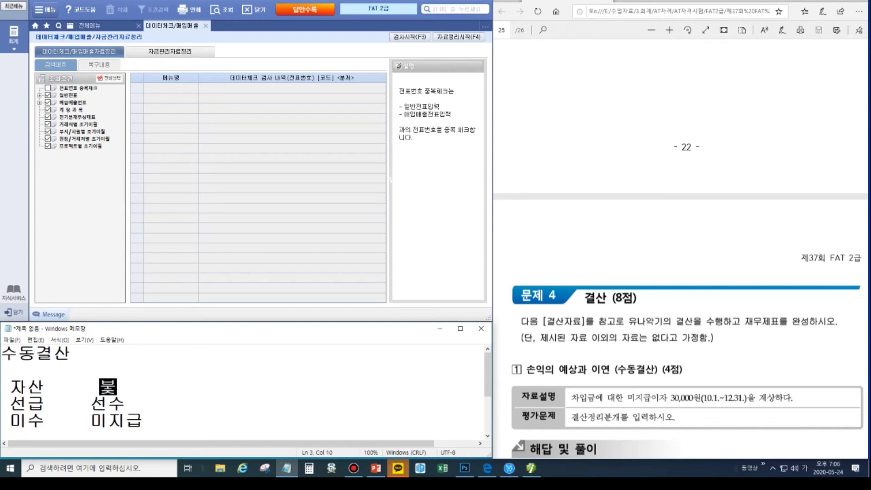
# - Complete the names as 선급비용, 미수수익, 선수수익, 미지급비용 and align 부채 over its column
pyautogui.click(90, 387)
pyautogui.press('BackSpace')
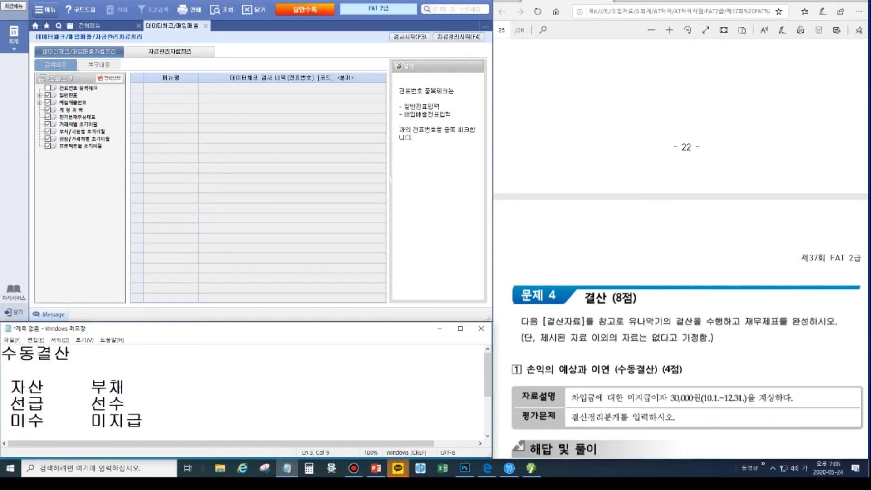
pyautogui.click(50, 427)
pyautogui.write('수익')
pyautogui.click(125, 402)
pyautogui.write('수익')
pyautogui.click(45, 404)
pyautogui.write('비용')
pyautogui.click(171, 419)
pyautogui.write('비용')
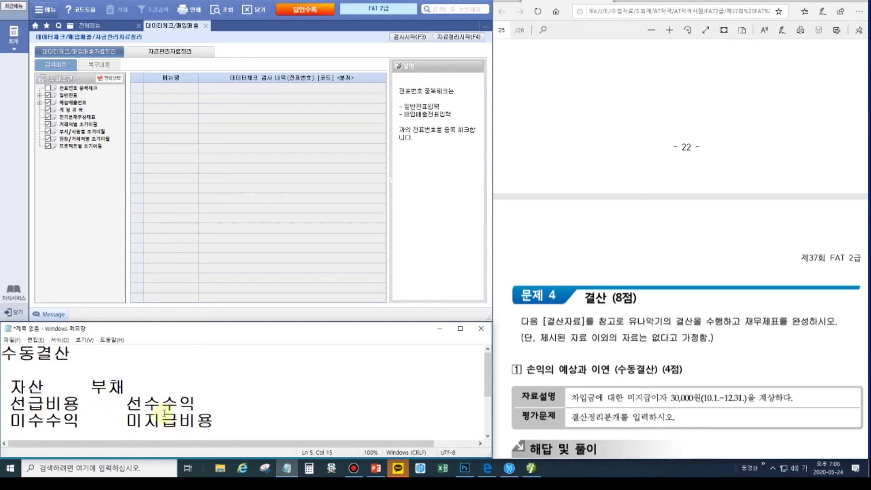
pyautogui.click(84, 387)
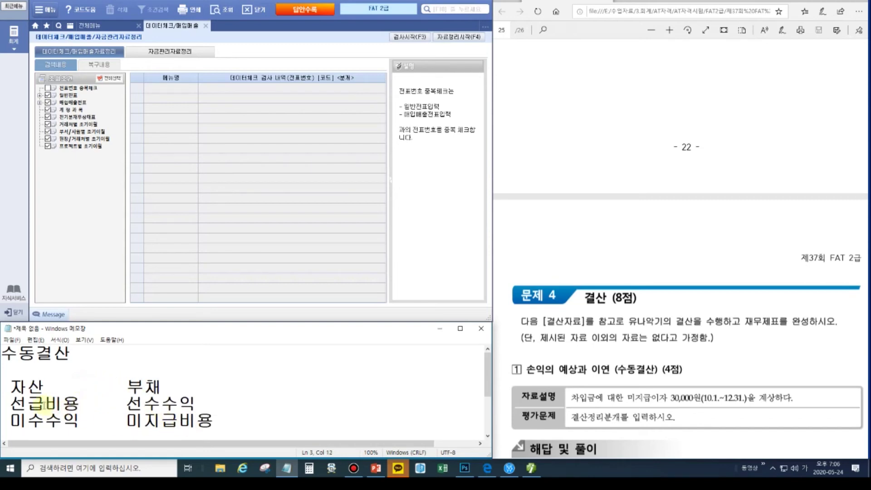
# - Add the label 이연 after 선수수익 on the 선급비용 row
pyautogui.moveTo(126, 403); pyautogui.dragTo(143, 403)
pyautogui.click(225, 403)
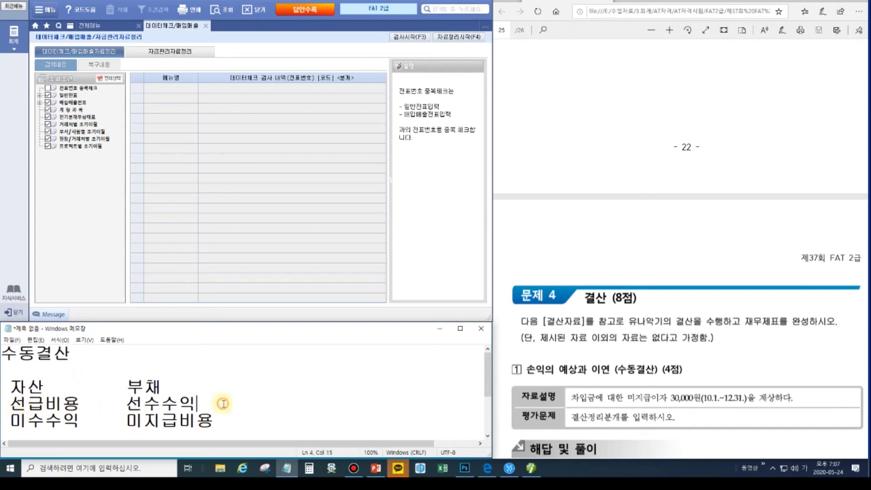
pyautogui.write('인연')
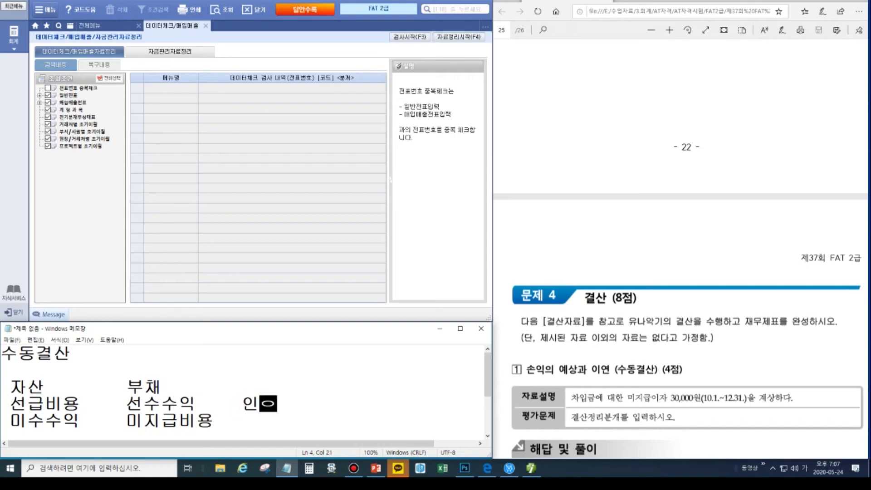
pyautogui.click(255, 410)
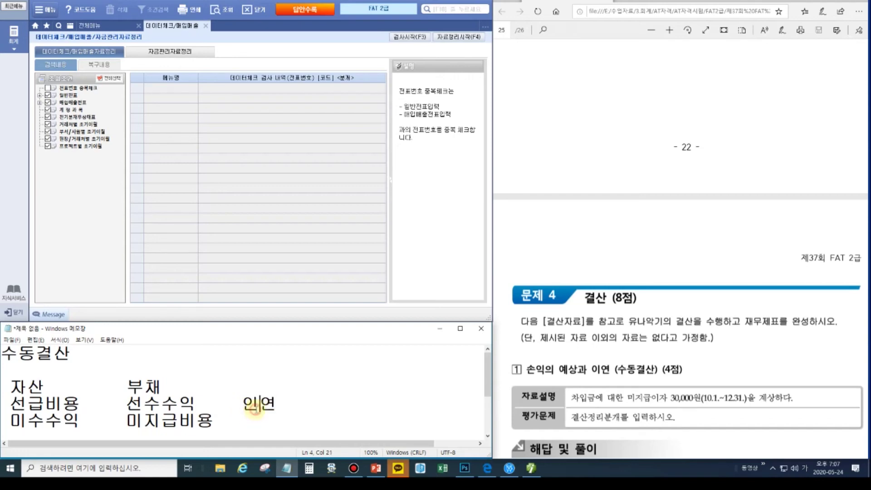
pyautogui.press('BackSpace')
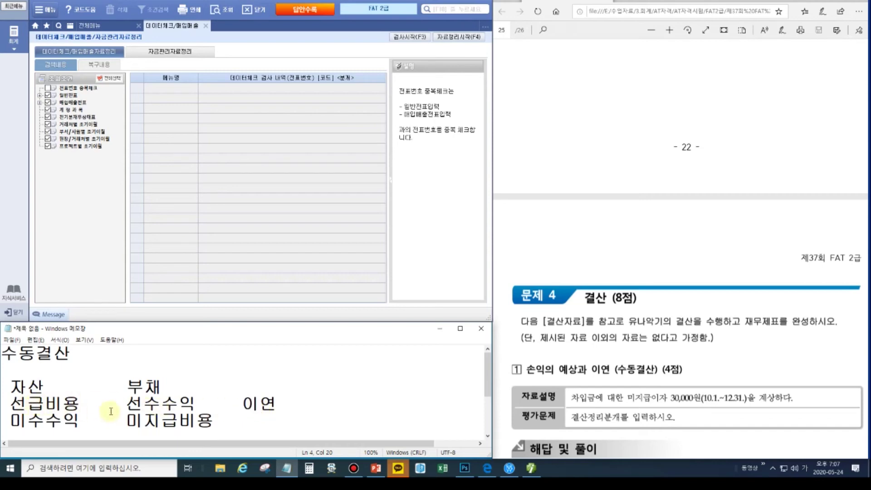
# - Add the label 예상(발생) after 미지급비용 on the 미수수익 row
pyautogui.click(237, 425)
pyautogui.press('Tab')
pyautogui.write('예상')
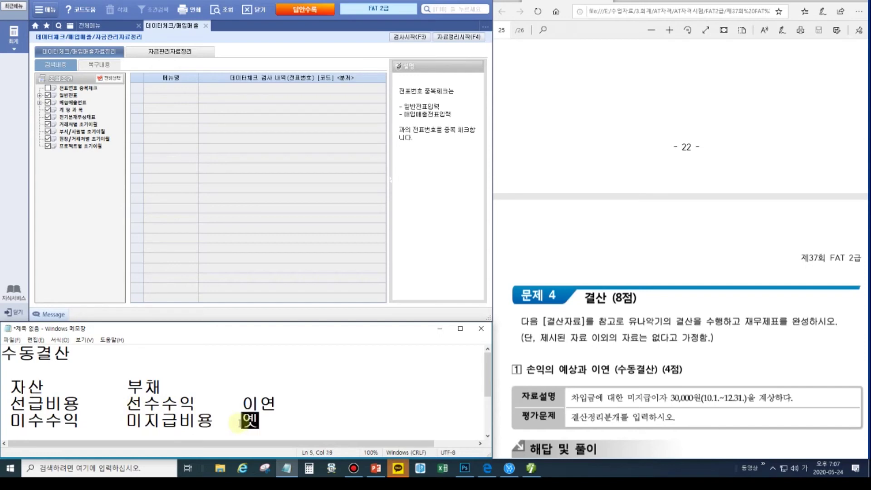
pyautogui.write('(발생)')
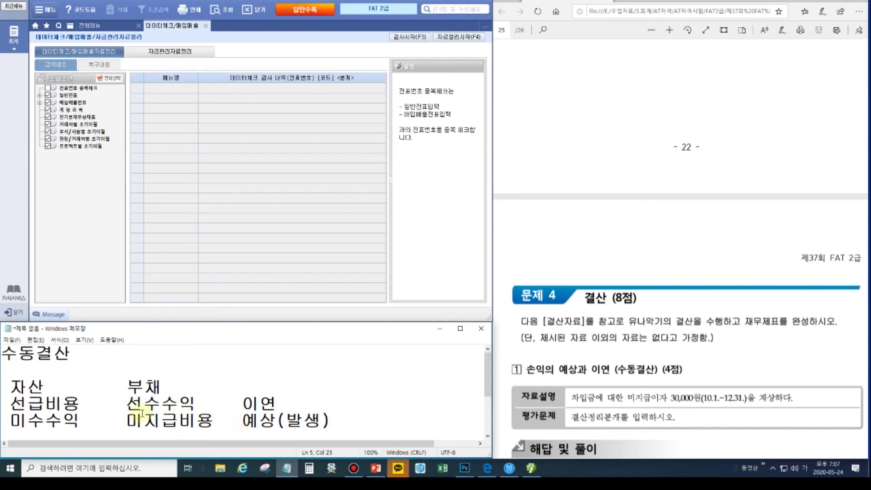
# - Highlight 선급비용, 미지급비용 and the 자산 heading while explaining the categories
pyautogui.moveTo(45, 403); pyautogui.dragTo(79, 404)
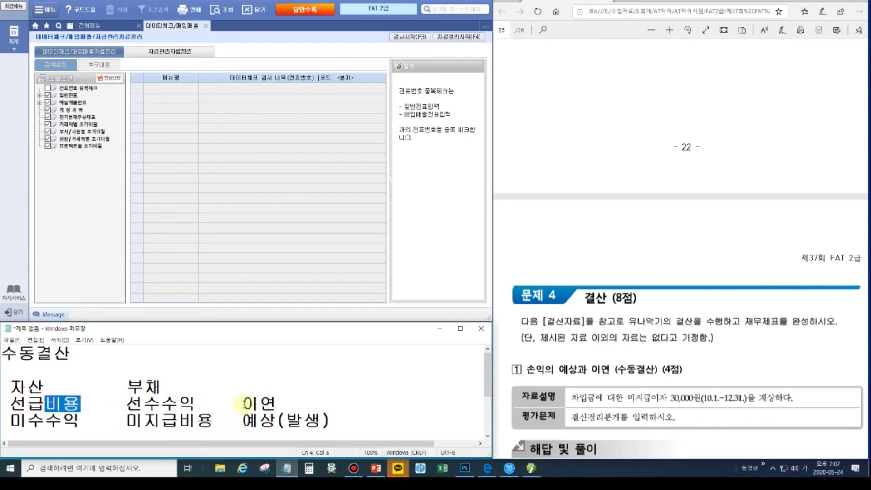
pyautogui.moveTo(239, 403); pyautogui.dragTo(278, 404)
pyautogui.click(61, 404)
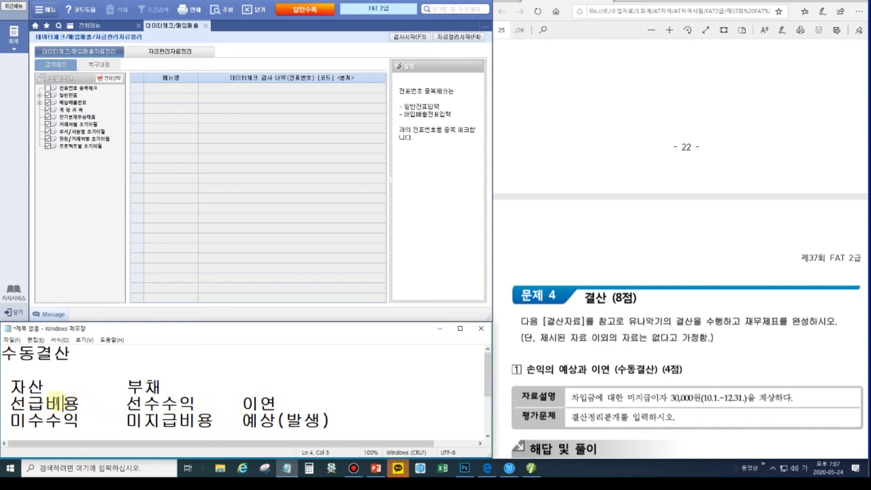
pyautogui.moveTo(10, 403); pyautogui.dragTo(82, 404)
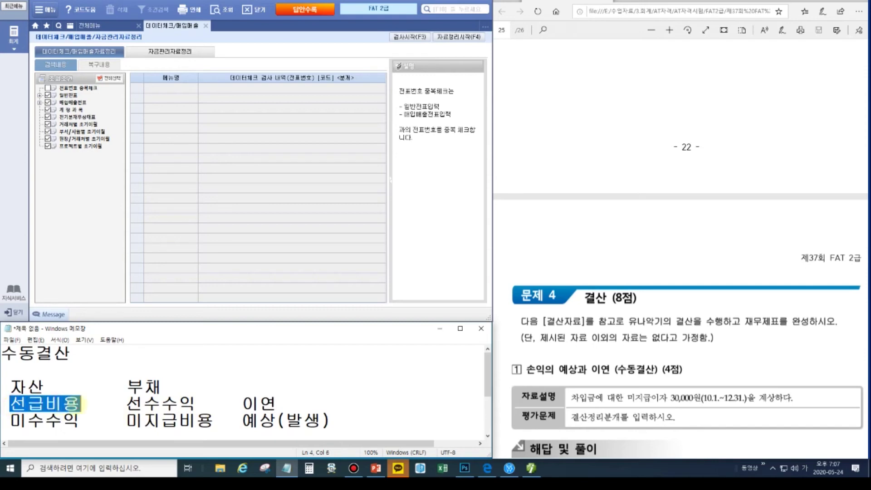
pyautogui.moveTo(180, 421); pyautogui.dragTo(275, 421)
pyautogui.moveTo(126, 421); pyautogui.dragTo(209, 420)
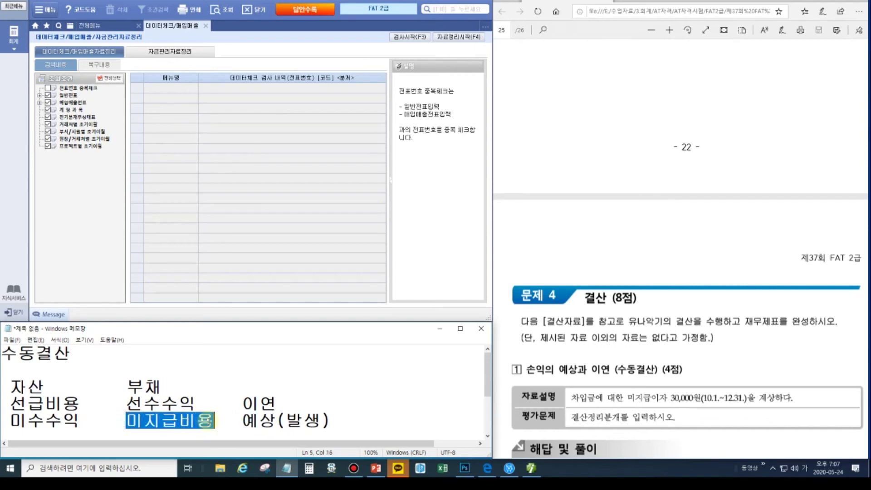
pyautogui.click(99, 405)
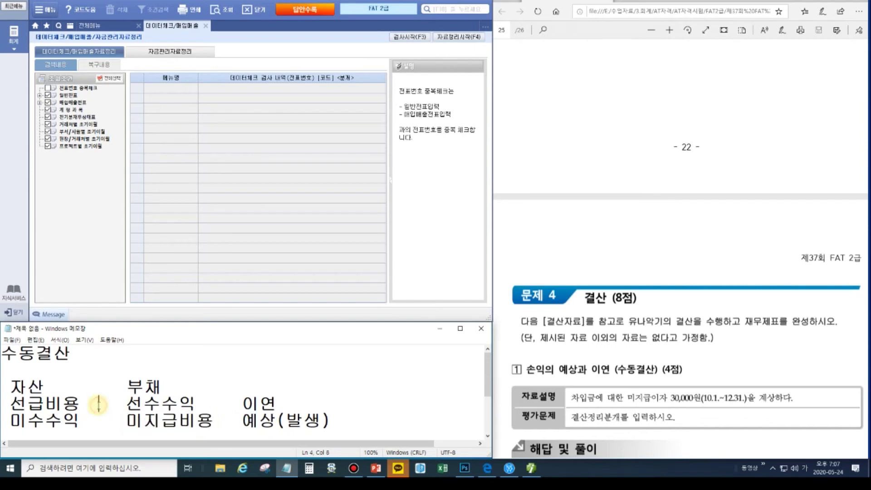
pyautogui.click(54, 402)
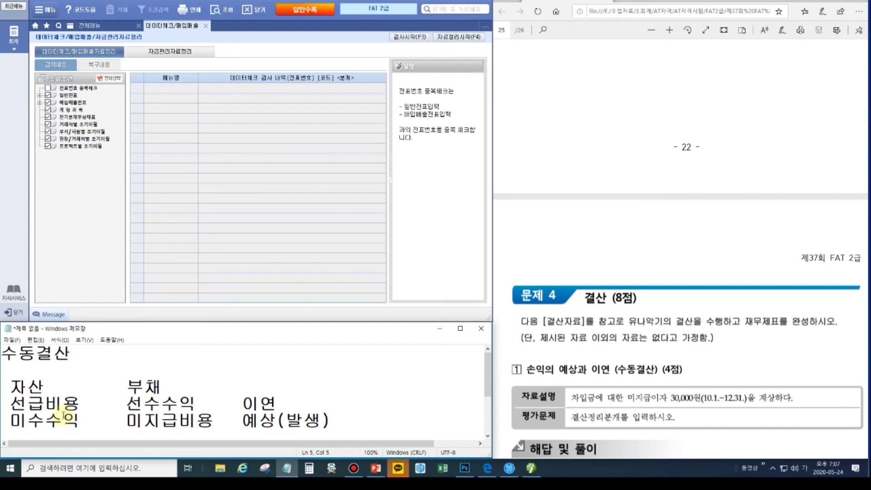
pyautogui.click(28, 390)
# - Mark the word 미지급 in the exam question to identify the accrued account
pyautogui.click(149, 387)
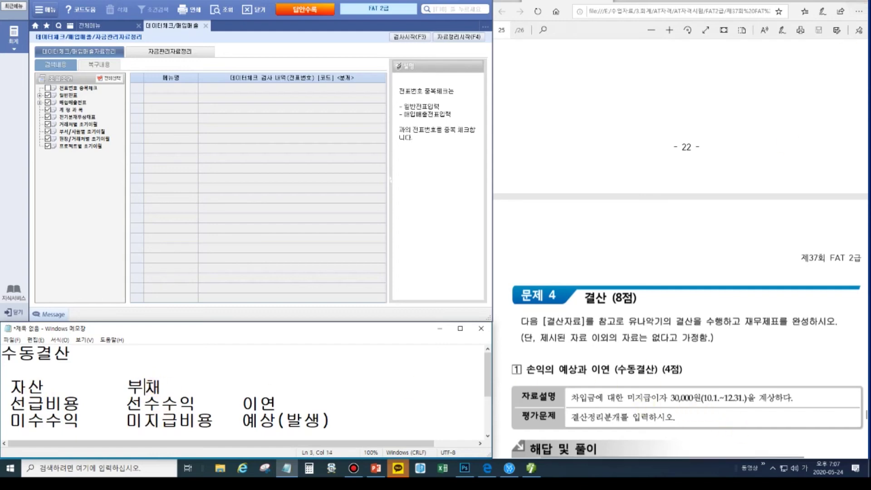
pyautogui.click(644, 408)
pyautogui.hotkey('ctrl', 'shift', '2')
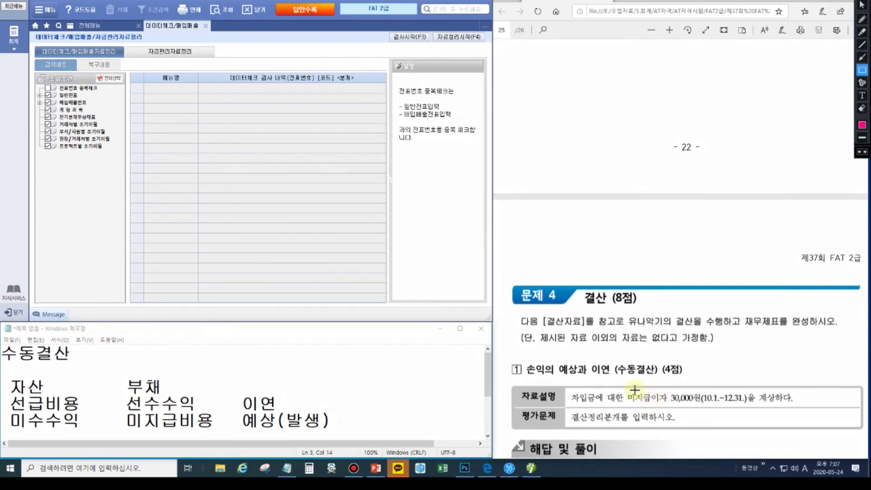
pyautogui.moveTo(625, 388); pyautogui.dragTo(652, 405)
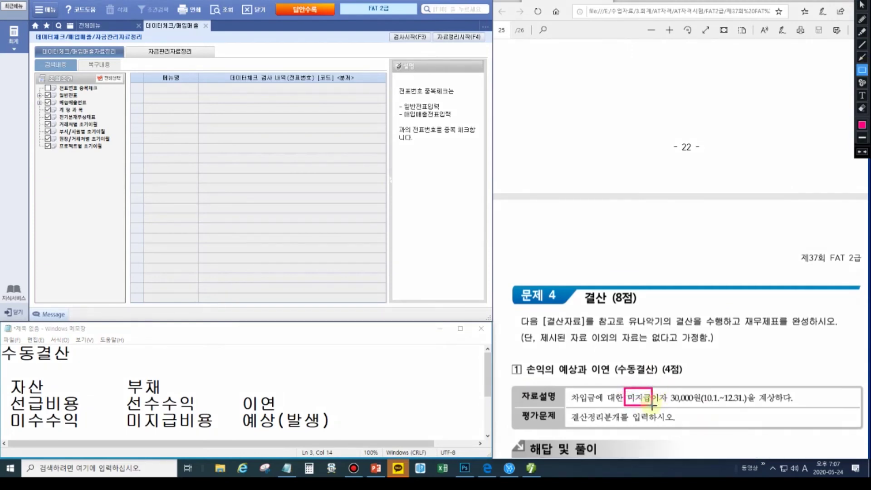
pyautogui.hotkey('ctrl', 'shift', '2')
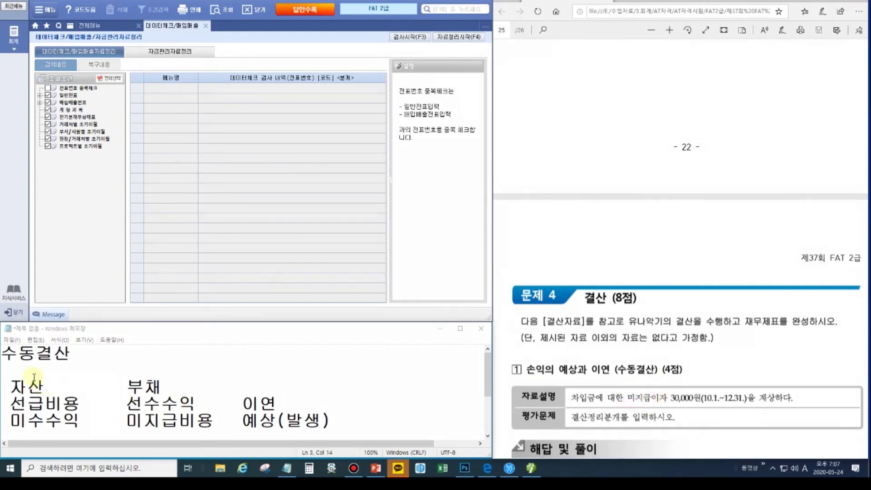
pyautogui.click(37, 368)
# - Start the note line '12/31 ? / 미지급비용 30,000' above the classification table
pyautogui.write('12/31   ')
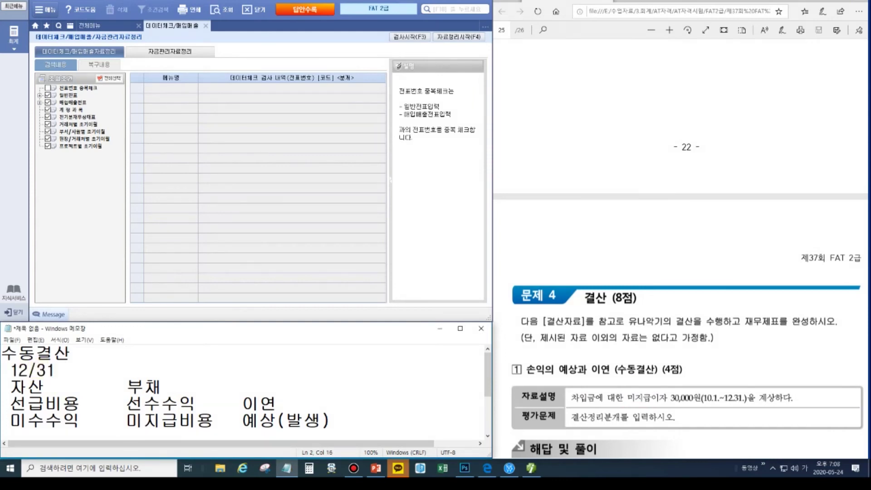
pyautogui.write('  /미지급')
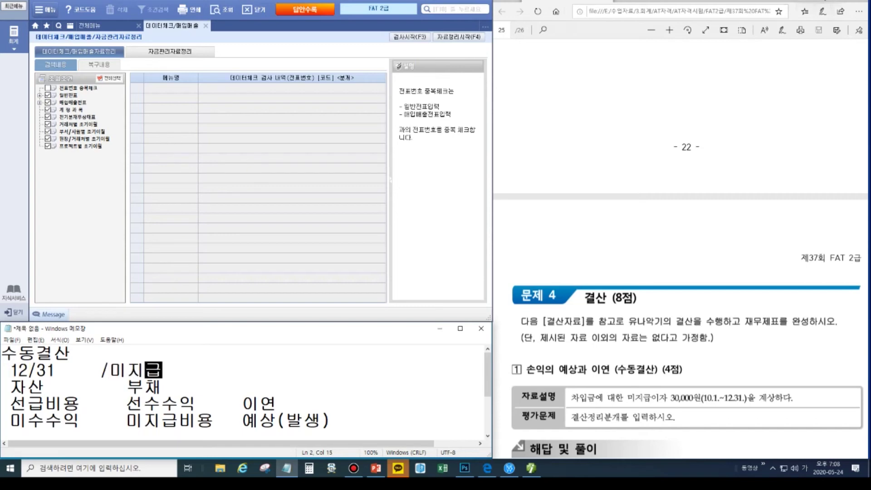
pyautogui.hotkey('ctrl', 'alt', 'd')
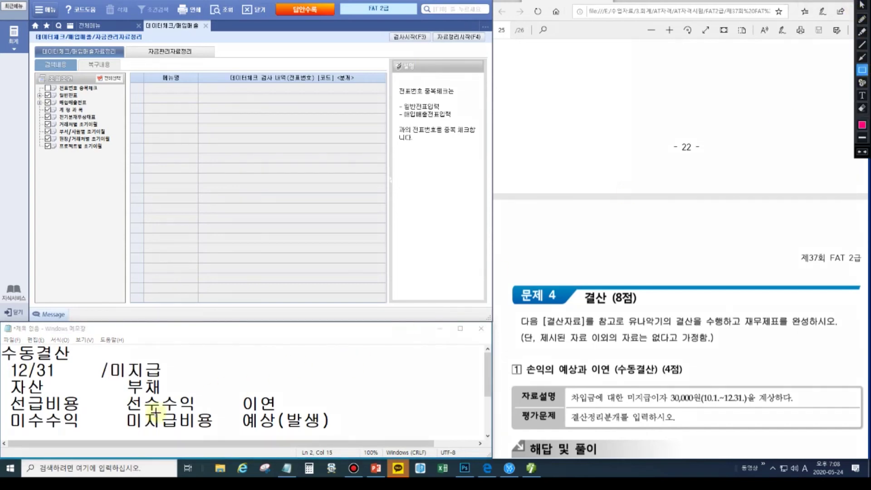
pyautogui.moveTo(123, 411); pyautogui.dragTo(221, 429)
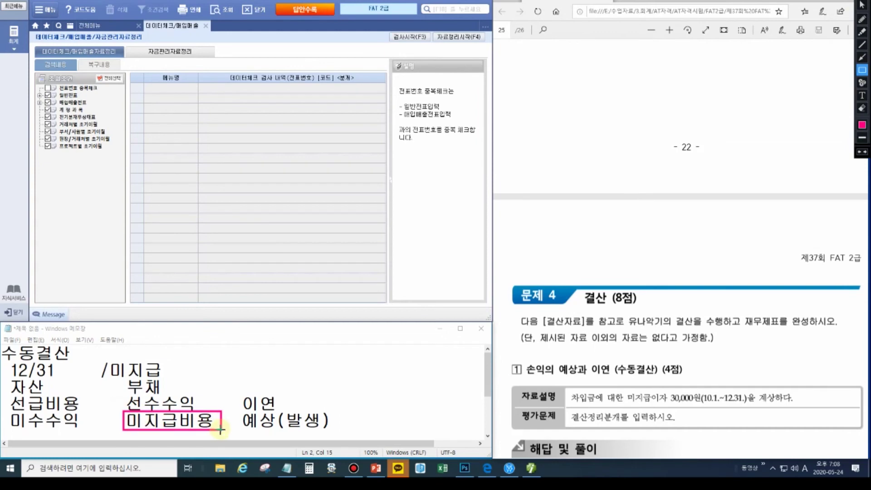
pyautogui.click(169, 368)
pyautogui.press('Hangul')
pyautogui.write('비용 30,000')
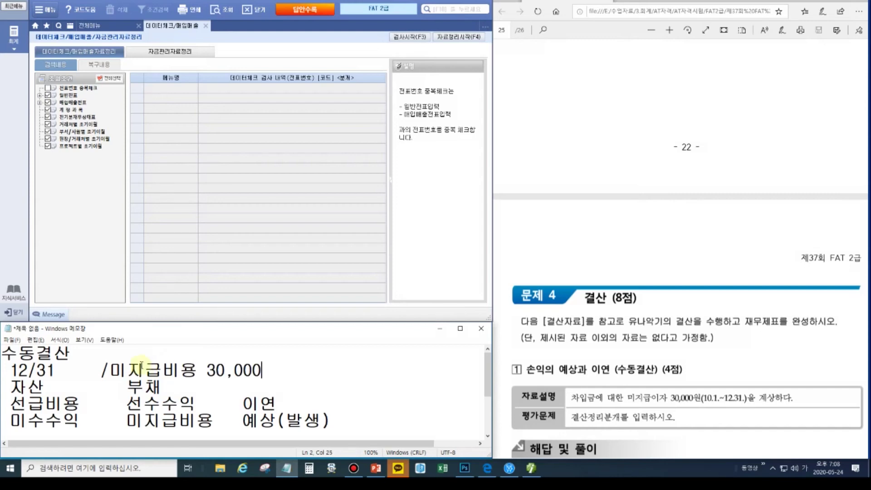
pyautogui.click(73, 370)
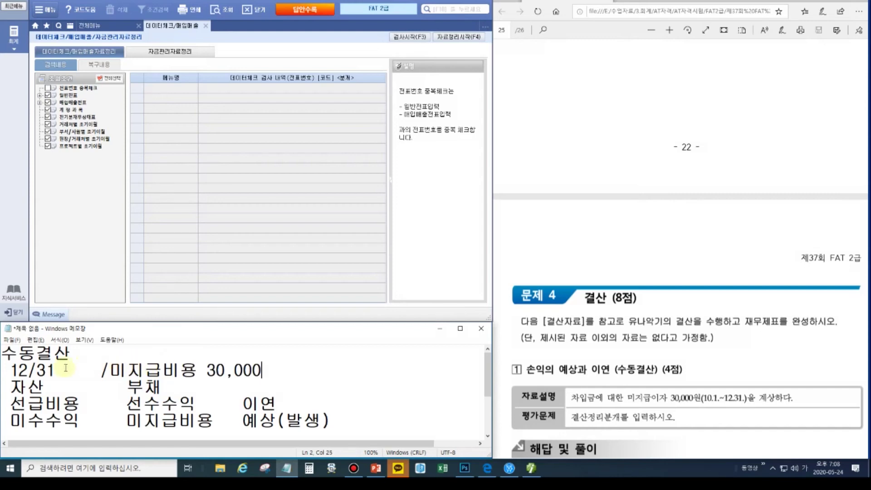
pyautogui.write('?')
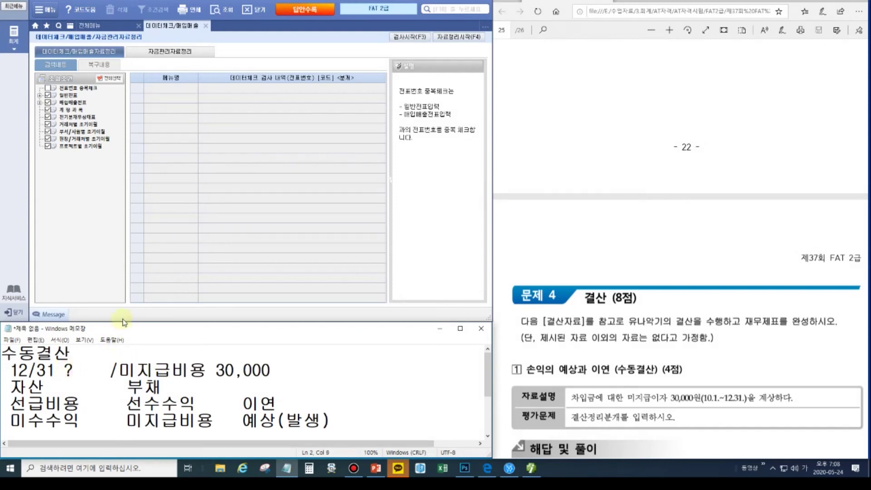
# - Enlarge Notepad, add a blank line, and mark 미지급, 차입금 and 이자 in the question
pyautogui.moveTo(122, 321); pyautogui.dragTo(122, 235)
pyautogui.click(42, 300)
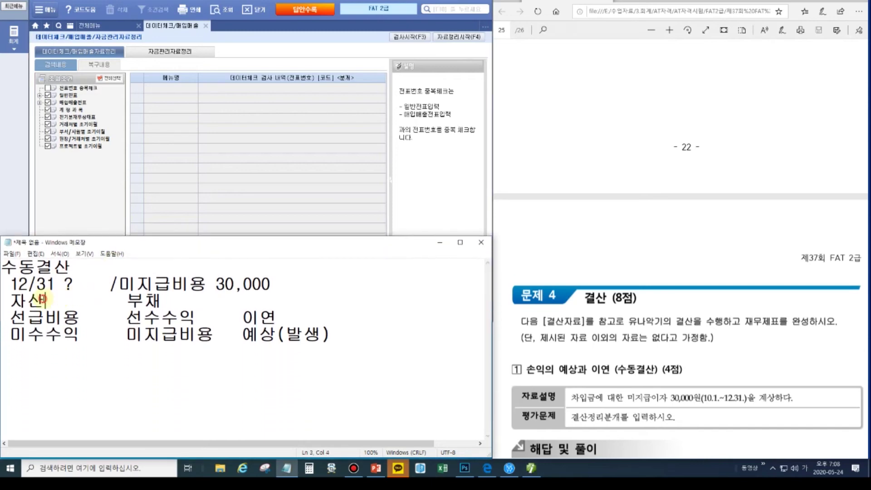
pyautogui.click(305, 286)
pyautogui.press('Return')
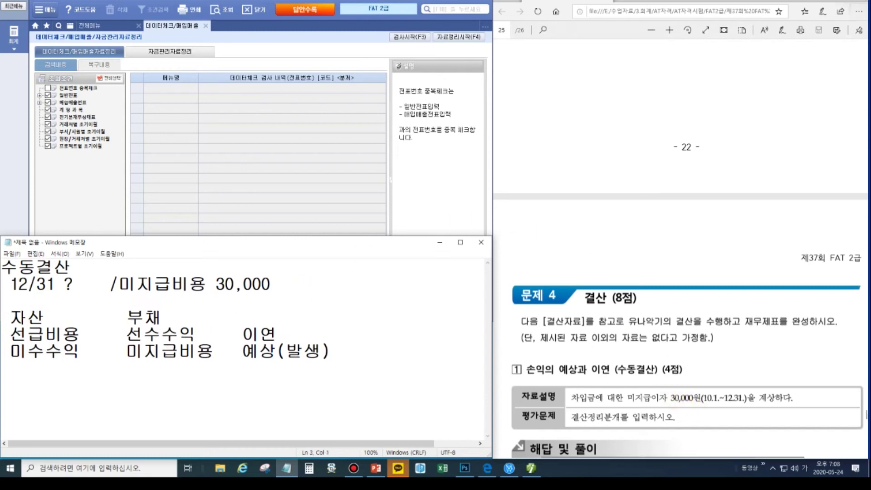
pyautogui.hotkey('ctrl', 'alt', 'd')
pyautogui.click(862, 70)
pyautogui.moveTo(628, 391)
pyautogui.mouseDown()
pyautogui.moveTo(660, 410)
pyautogui.moveTo(652, 406)
pyautogui.mouseUp()
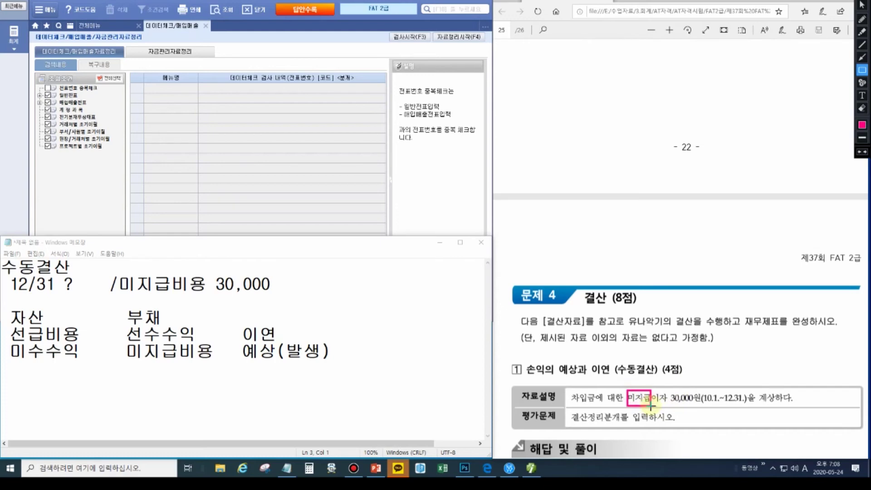
pyautogui.moveTo(569, 389); pyautogui.dragTo(595, 408)
pyautogui.press('Escape')
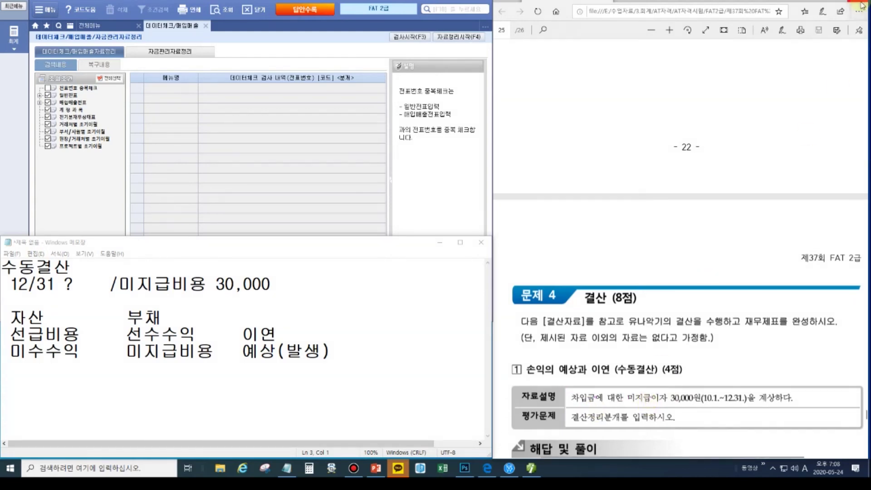
pyautogui.moveTo(860, 3)
pyautogui.click(862, 32)
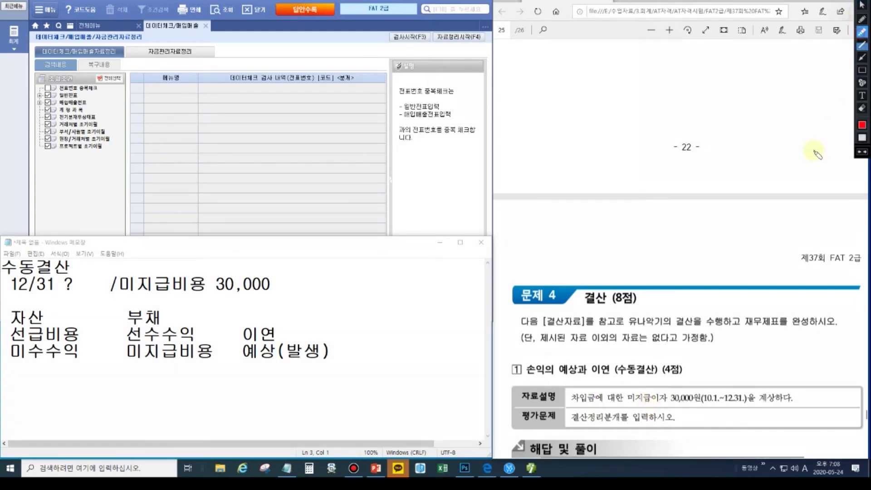
pyautogui.moveTo(653, 399); pyautogui.dragTo(669, 399)
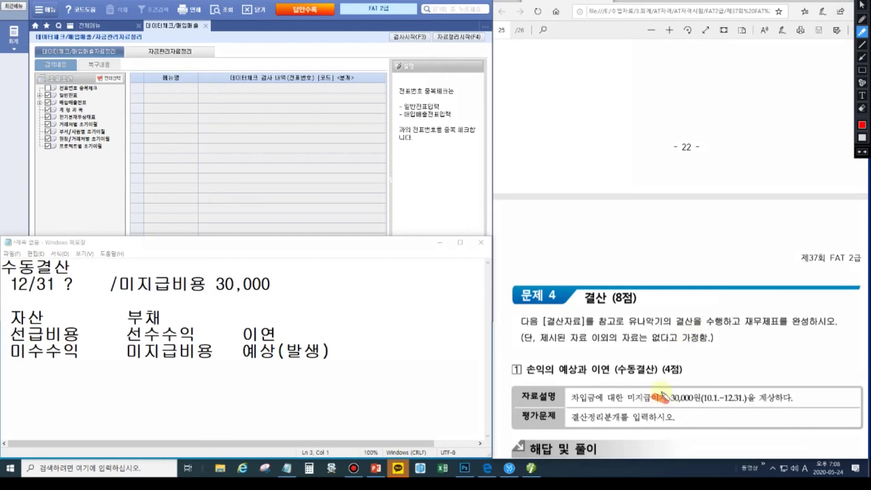
pyautogui.click(661, 394)
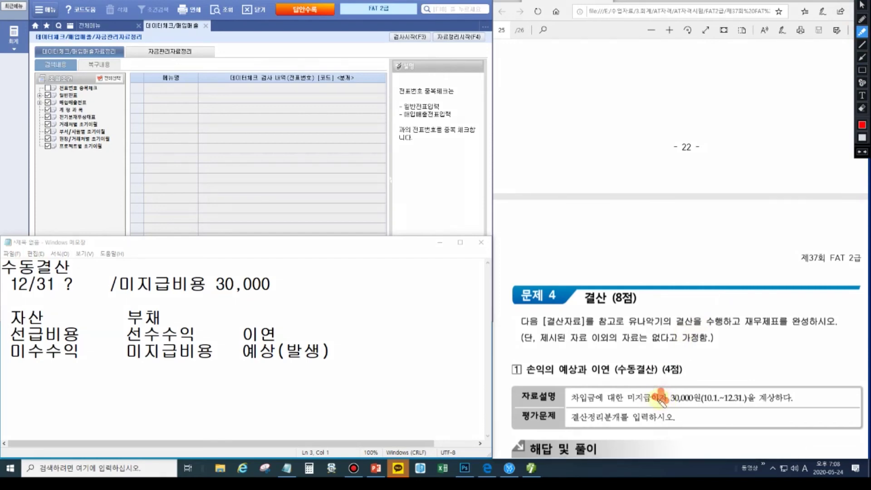
# - Replace the placeholder with 이자비용 30,000 to complete the entry 12/31 이자비용 / 미지급비용
pyautogui.click(75, 292)
pyautogui.doubleClick(75, 292)
pyautogui.write('이자빙')
pyautogui.write('용 30,000')
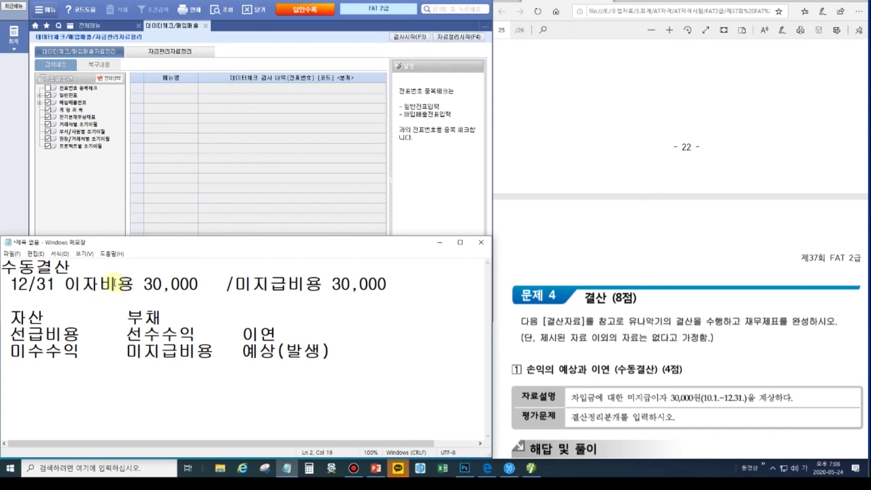
pyautogui.press('Right')
pyautogui.press('Right')
pyautogui.press('Right')
pyautogui.hotkey('shift', 'Right')
pyautogui.hotkey('shift', 'Right')
pyautogui.hotkey('shift', 'Right')
pyautogui.hotkey('shift', 'Right')
pyautogui.hotkey('shift', 'Left')
pyautogui.hotkey('shift', 'Left')
pyautogui.click(106, 285)
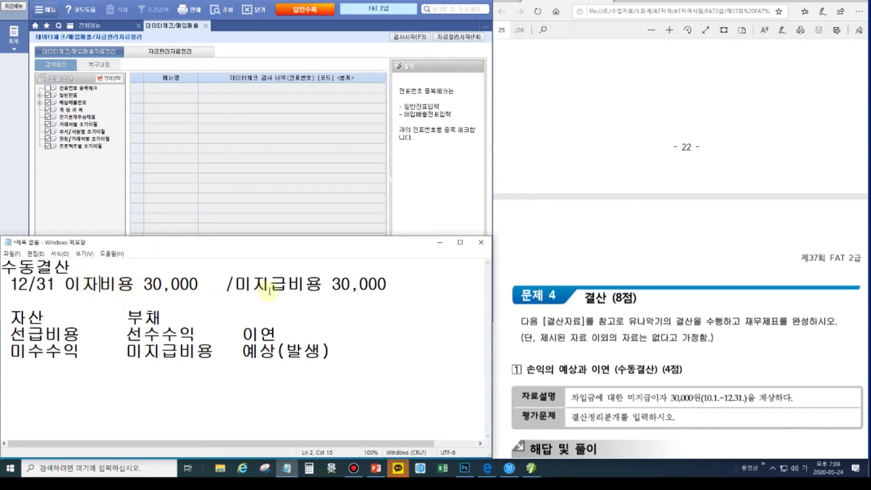
# - Open 일반전표입력 from the full menu and set the date to 12/31
pyautogui.click(121, 28)
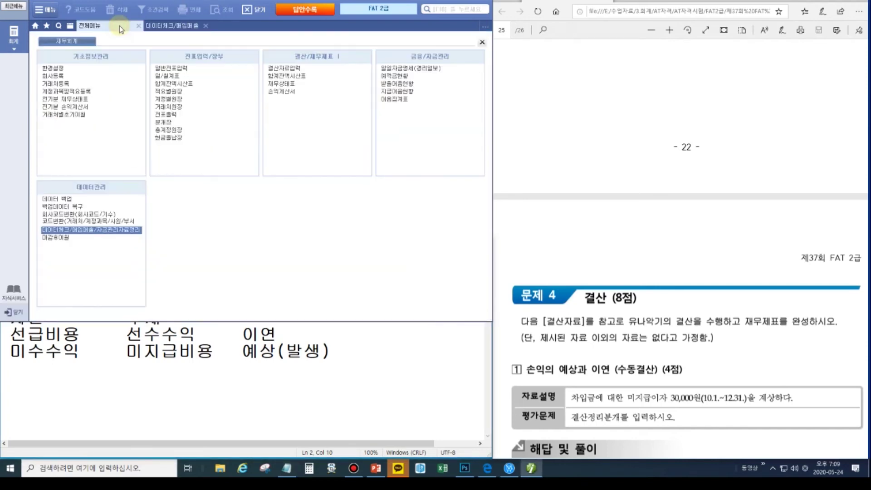
pyautogui.click(194, 352)
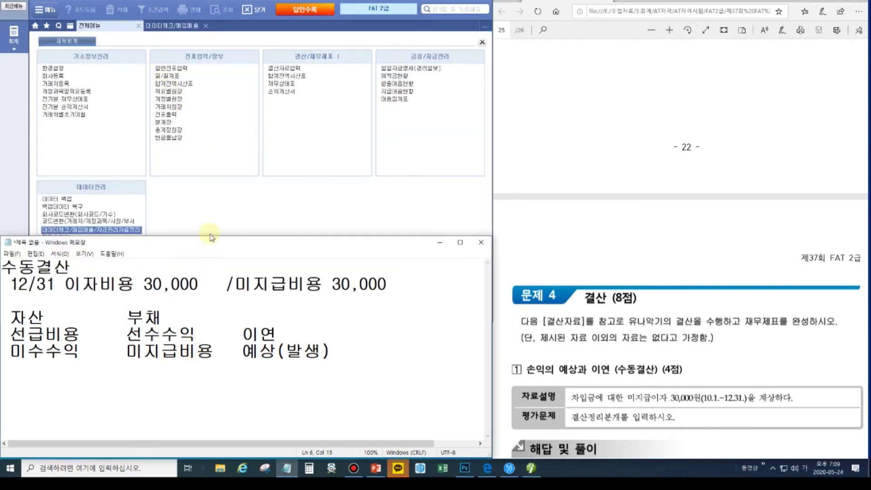
pyautogui.moveTo(210, 236); pyautogui.dragTo(215, 323)
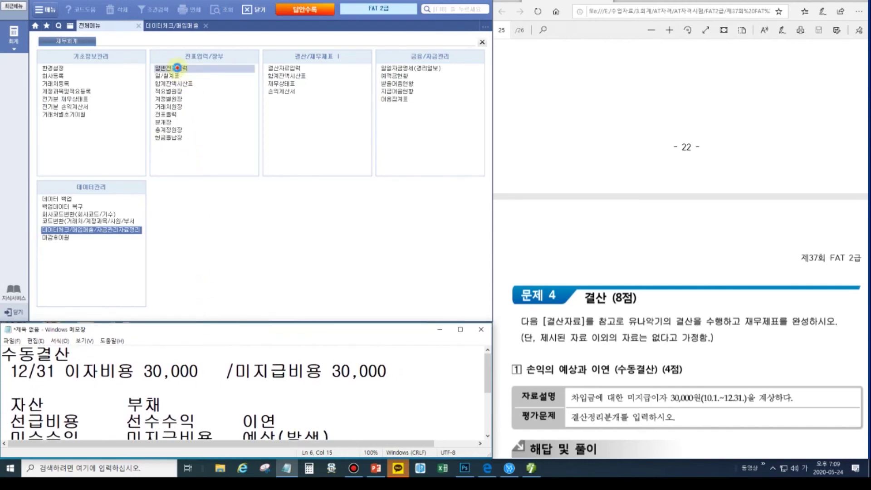
pyautogui.click(177, 67)
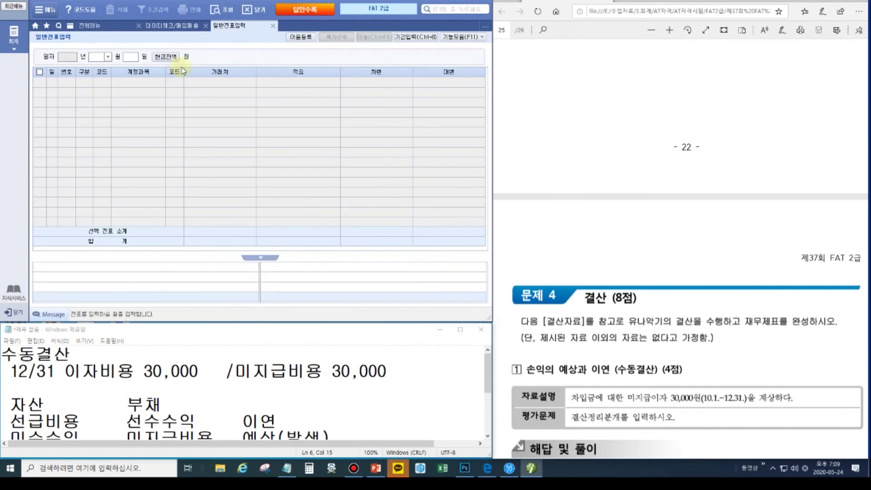
pyautogui.write('12')
pyautogui.press('Return')
pyautogui.write('31')
pyautogui.press('Return')
# - Debit 931 이자비용 30,000 and credit 262 미지급비용 30,000
pyautogui.write('3')
pyautogui.press('Return')
pyautogui.write('이1')
pyautogui.press('Return')
pyautogui.press('Return')
pyautogui.write('30000')
pyautogui.press('Return')
pyautogui.write('4')
pyautogui.press('Return')
pyautogui.write('미지')
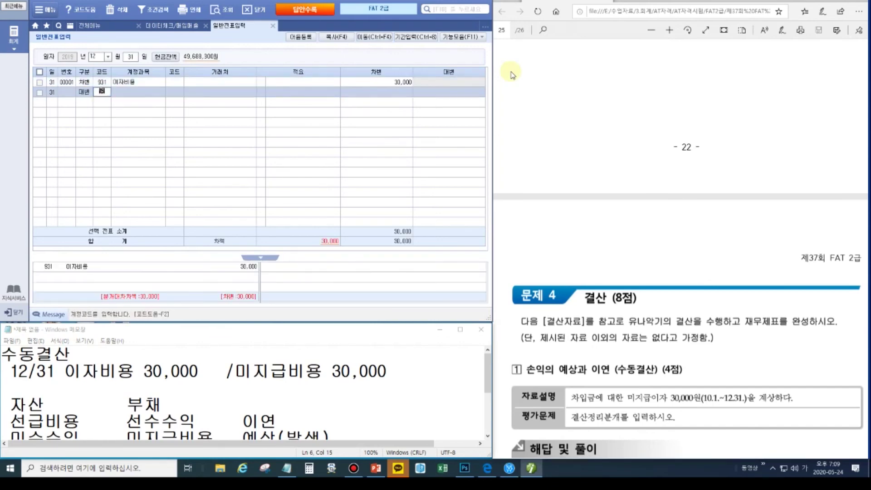
pyautogui.press('Return')
pyautogui.press('Down')
pyautogui.press('Down')
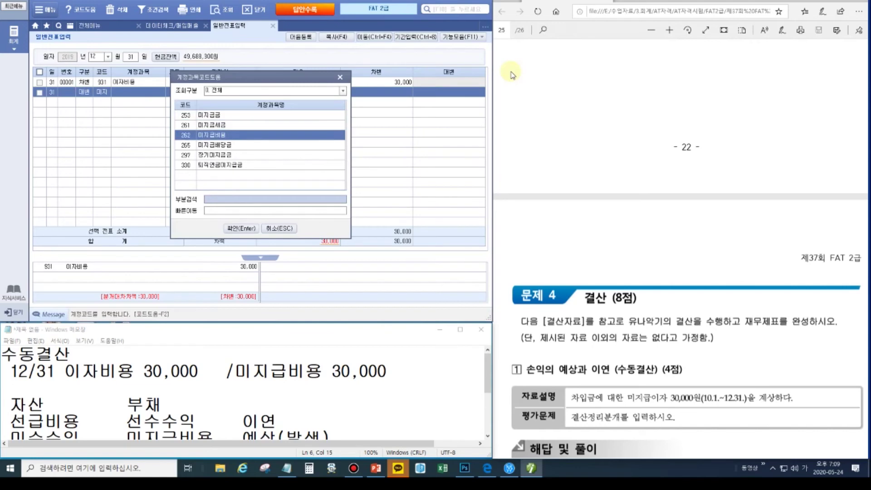
pyautogui.press('Return')
pyautogui.press('Return')
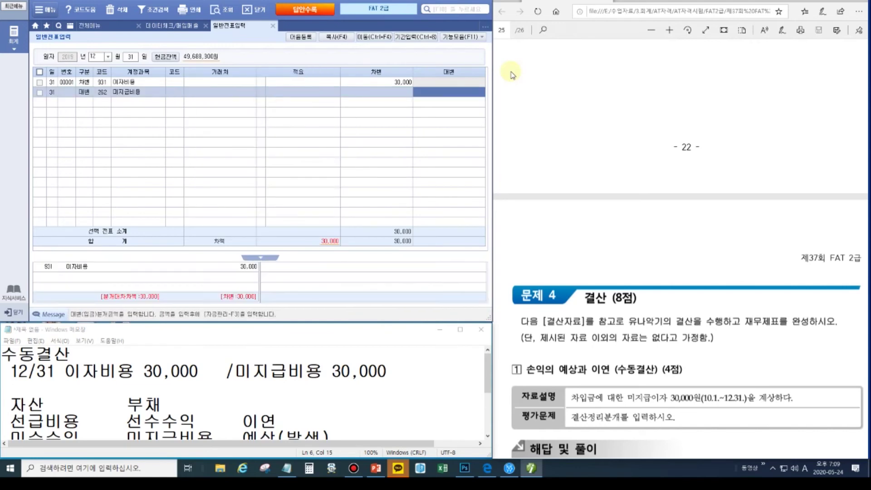
pyautogui.press('Return')
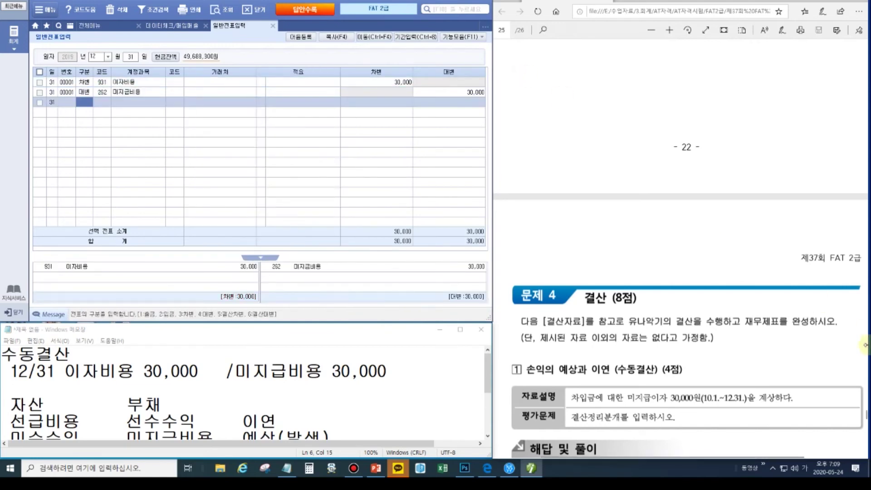
pyautogui.click(723, 362)
# - Clear the old closing-entry notes and write '외상매출금 1% 충당금 설정' and '합계잔액시산표' on two lines
pyautogui.scroll(-4, 724, 362)
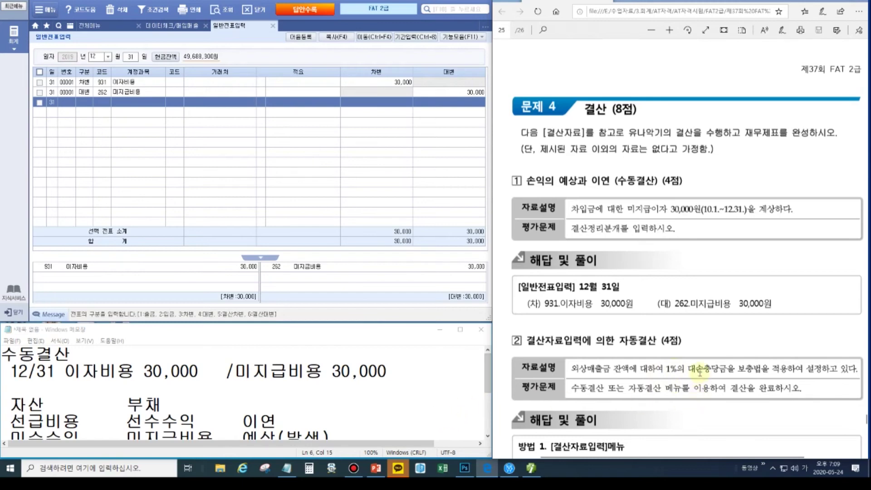
pyautogui.moveTo(3, 353); pyautogui.dragTo(346, 400)
pyautogui.hotkey('ctrl', 'a')
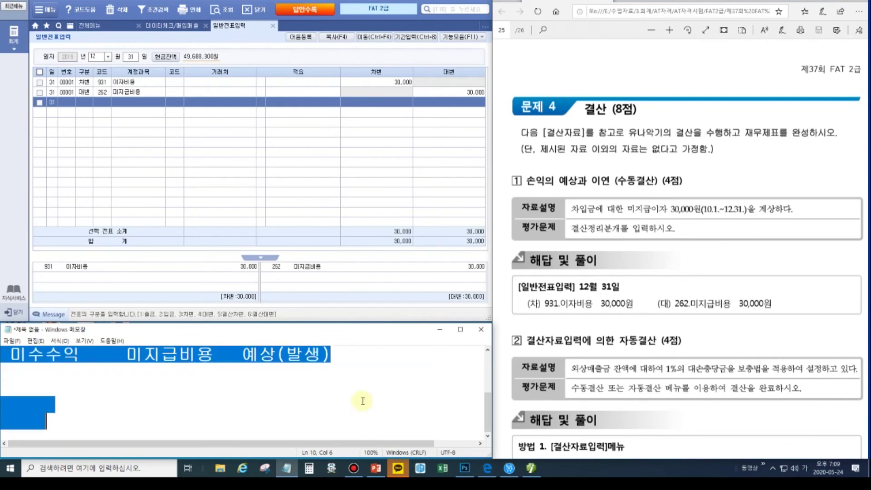
pyautogui.press('Delete')
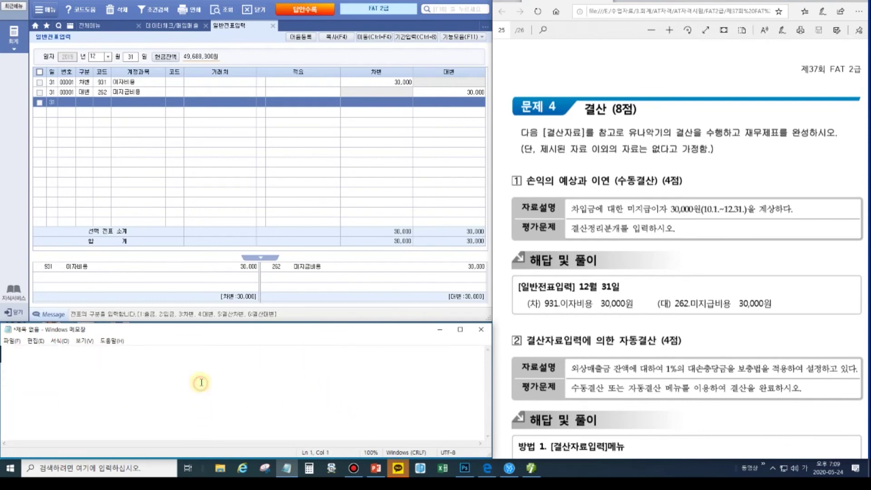
pyautogui.write('외')
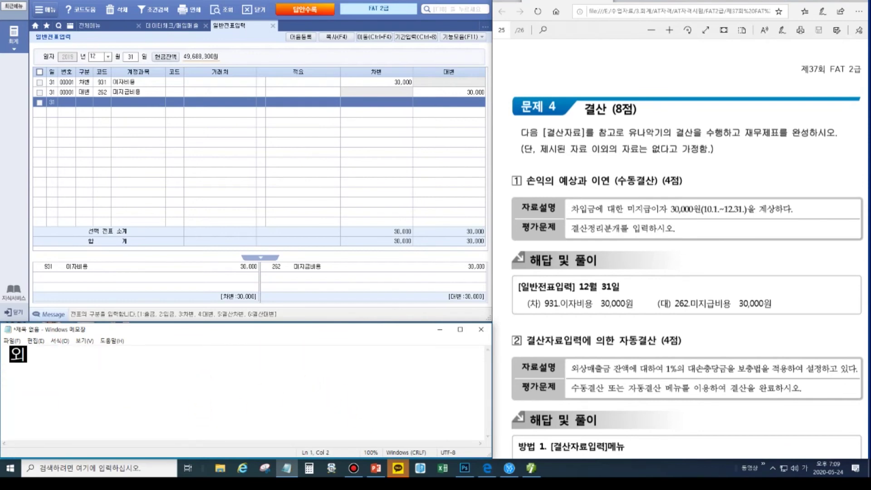
pyautogui.write('상매출ㄱ금')
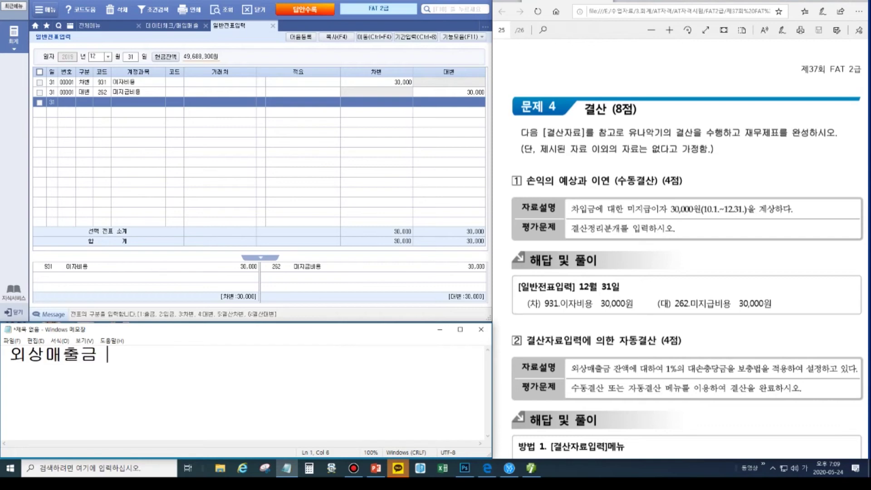
pyautogui.write(' 1% 추충당금 설정')
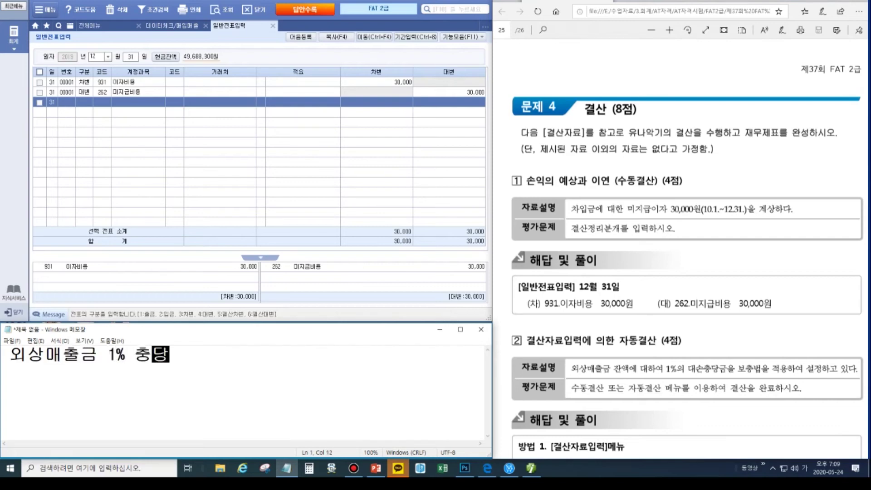
pyautogui.press('Return')
pyautogui.write('합계잔액시산표')
pyautogui.press('Return')
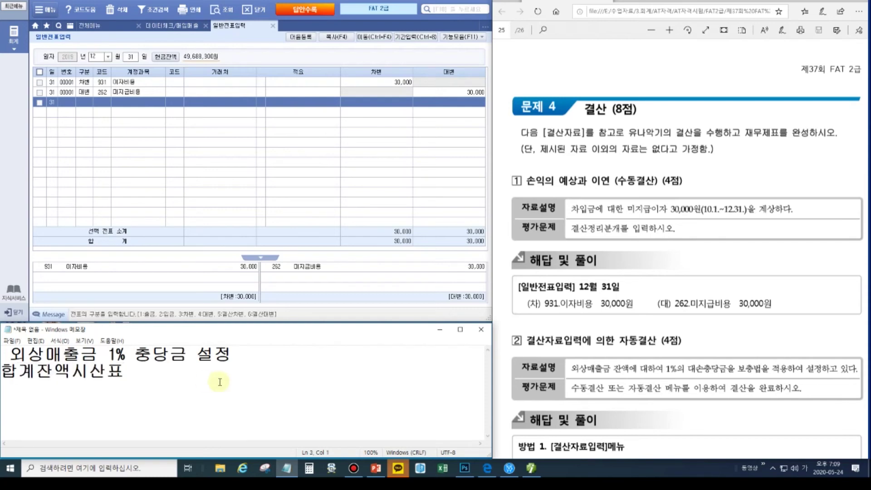
pyautogui.click(91, 25)
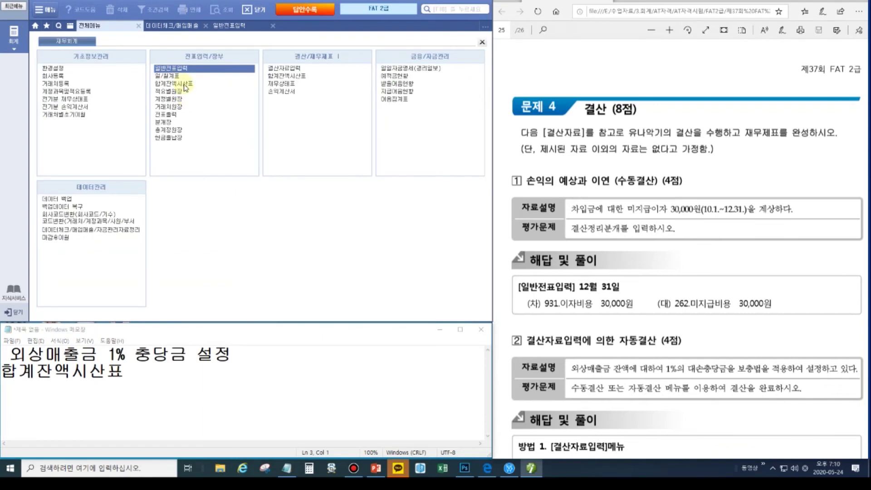
# - Load the trial balance through December 31 and check the 외상매출금 balance
pyautogui.click(184, 85)
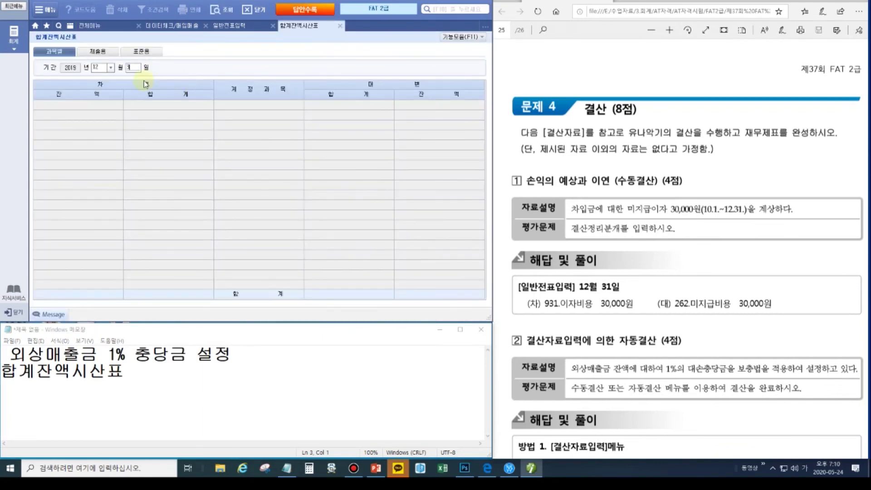
pyautogui.press('Return')
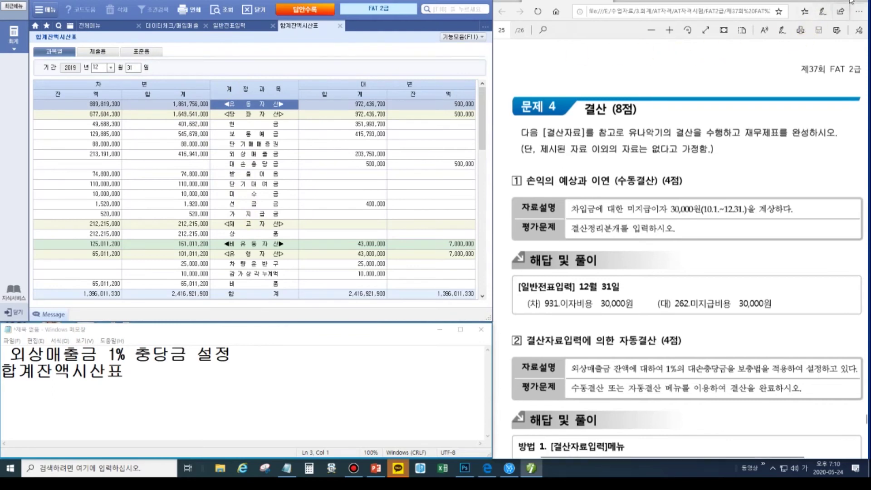
pyautogui.moveTo(850, 2)
pyautogui.click(862, 70)
pyautogui.moveTo(61, 156); pyautogui.dragTo(478, 171)
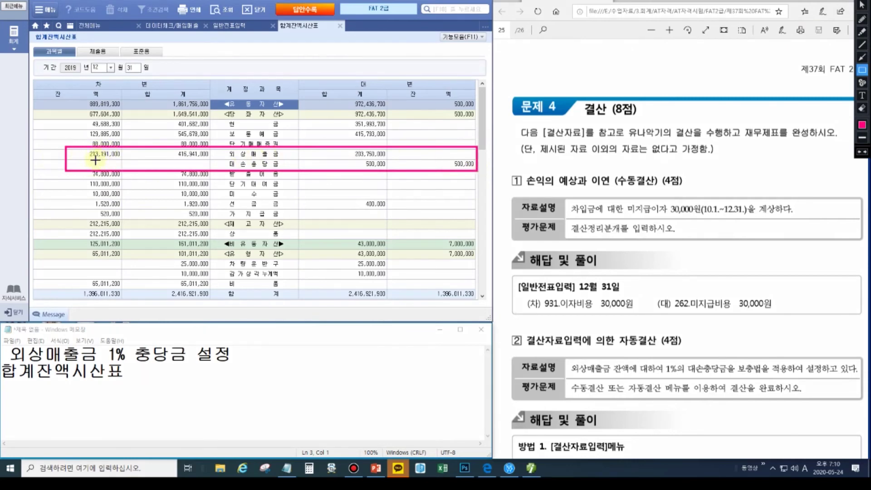
pyautogui.press('Escape')
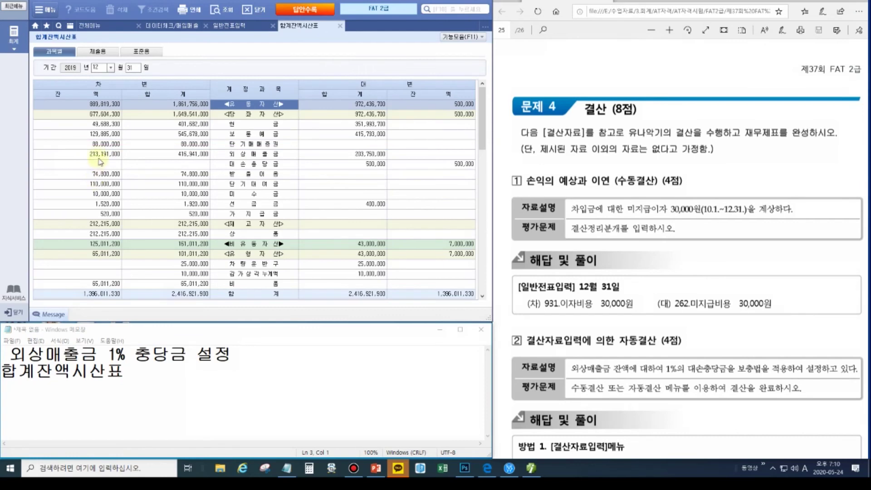
# - Note the 외상매출금 balance 213,191,000 × 1% = 2,131,910
pyautogui.click(129, 371)
pyautogui.press('Return')
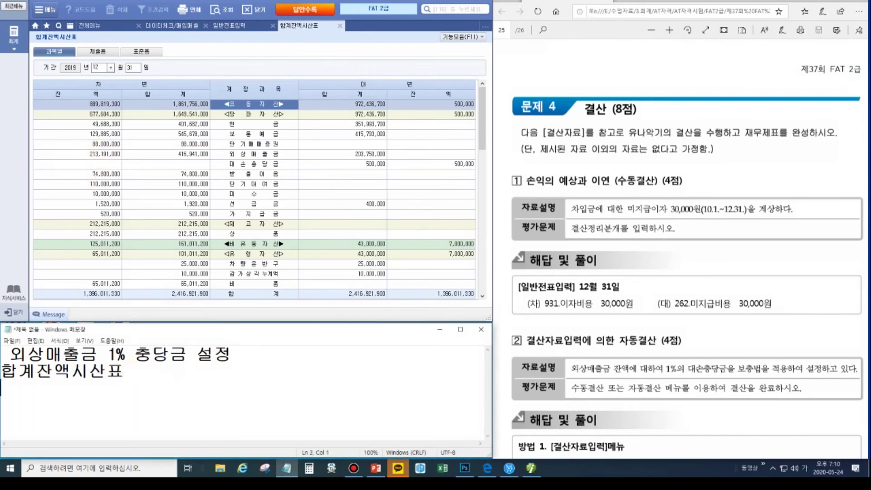
pyautogui.write('213,191,000')
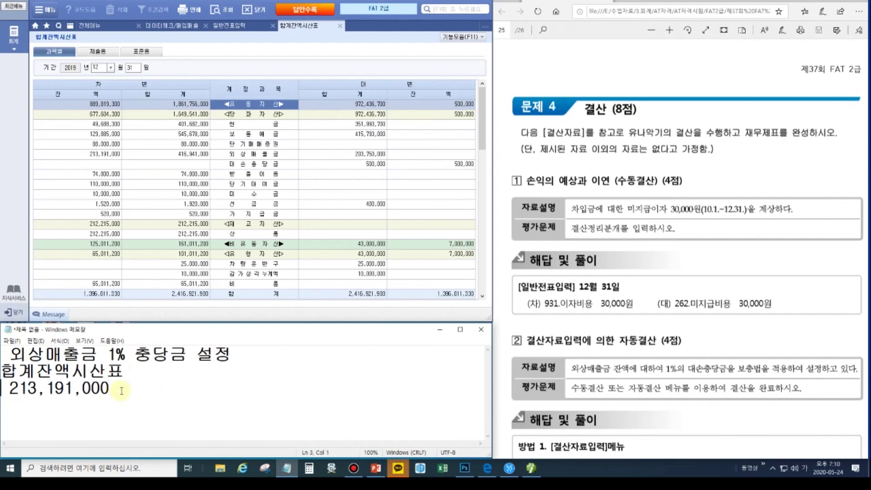
pyautogui.press('Return')
pyautogui.write('외출')
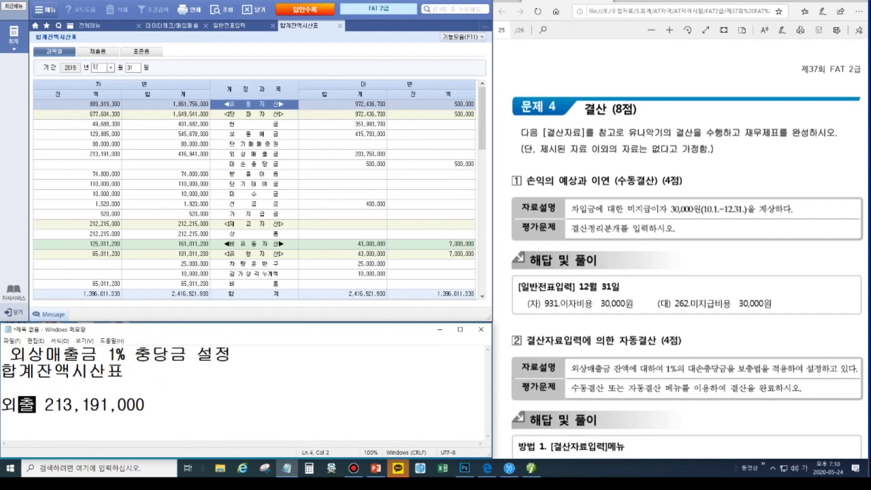
pyautogui.click(168, 409)
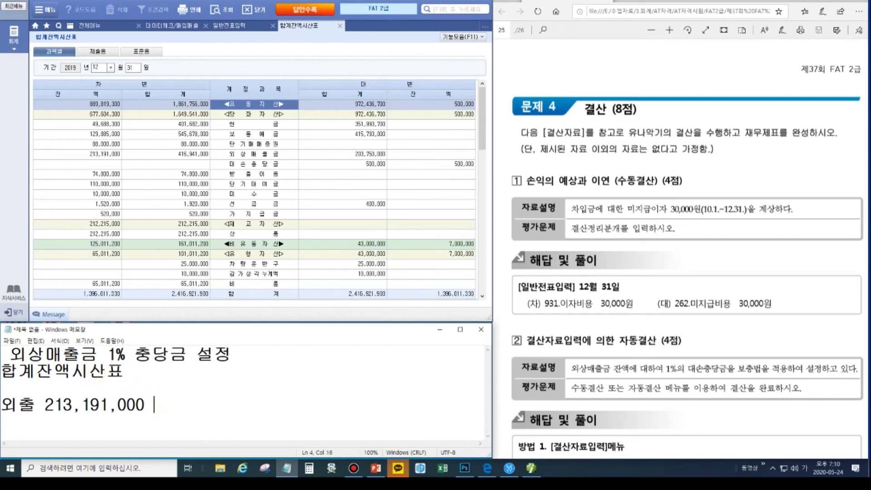
pyautogui.write('* 1% = 213')
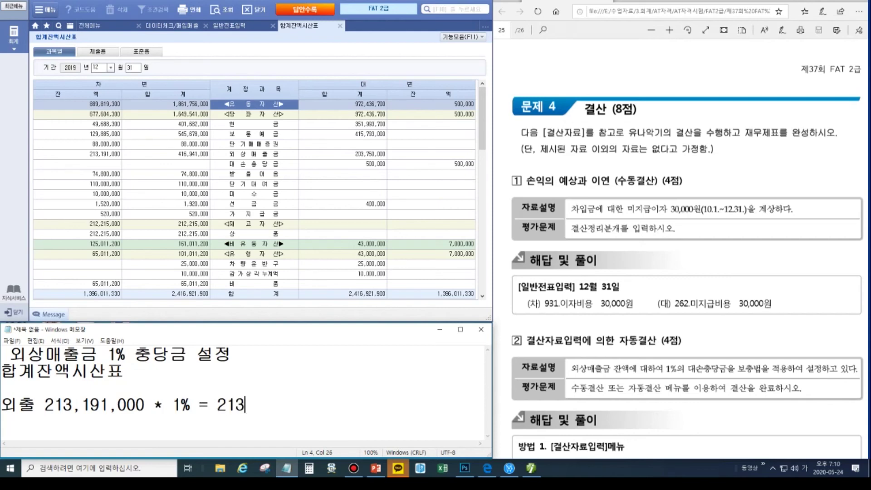
pyautogui.write('1910,')
pyautogui.write(',131,910')
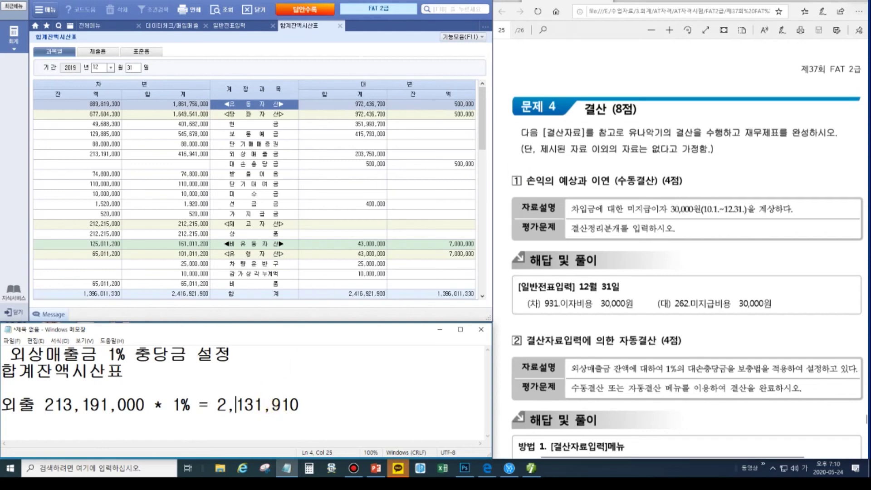
# - Check the existing 500,000 allowance in the trial balance and add '- 500,000' to the notes
pyautogui.click(862, 69)
pyautogui.moveTo(448, 158); pyautogui.dragTo(479, 173)
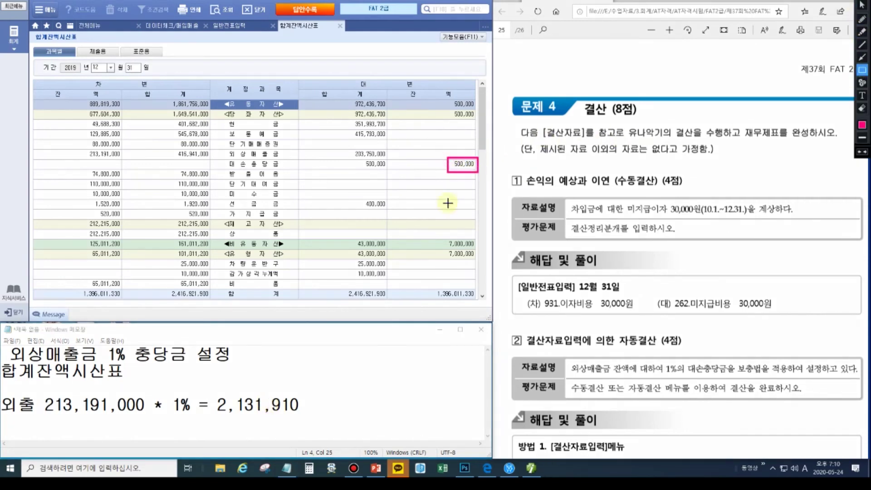
pyautogui.press('Escape')
pyautogui.click(334, 404)
pyautogui.write('- 500,000')
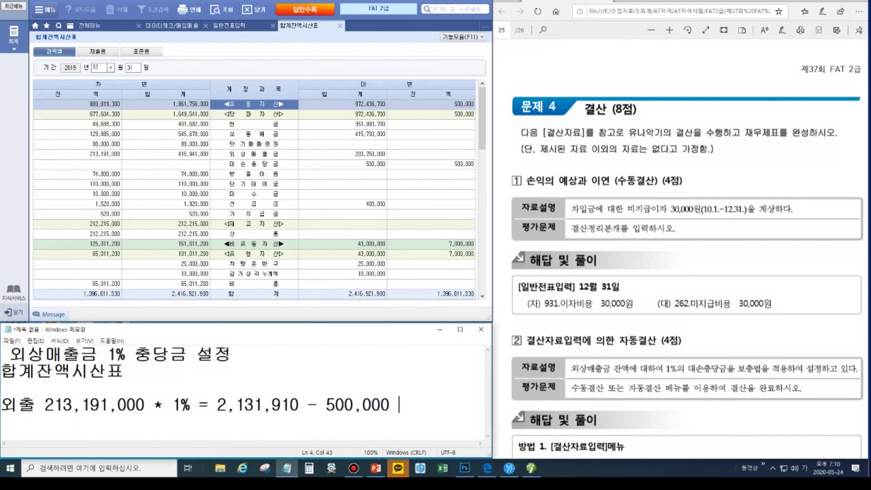
pyautogui.press('Return')
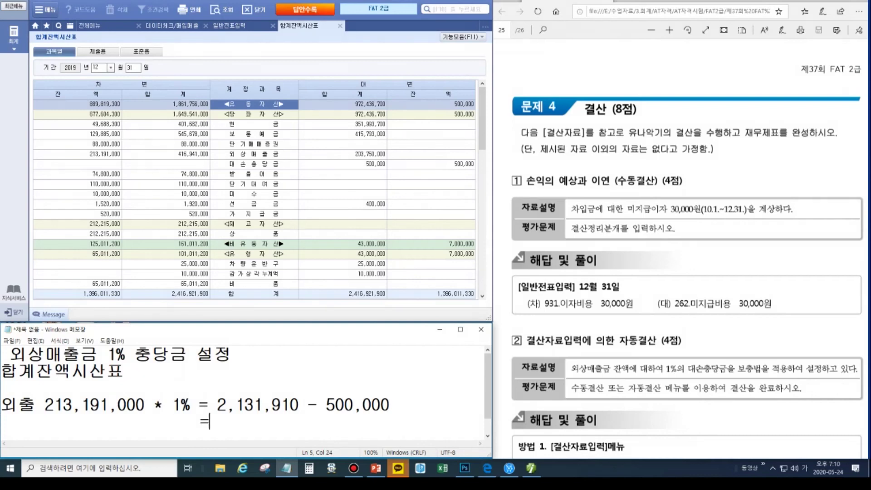
# - Compute 2,131,910 − 500,000 = 1,631,910 in Calculator, record it, and open 결산자료입력
pyautogui.click(309, 468)
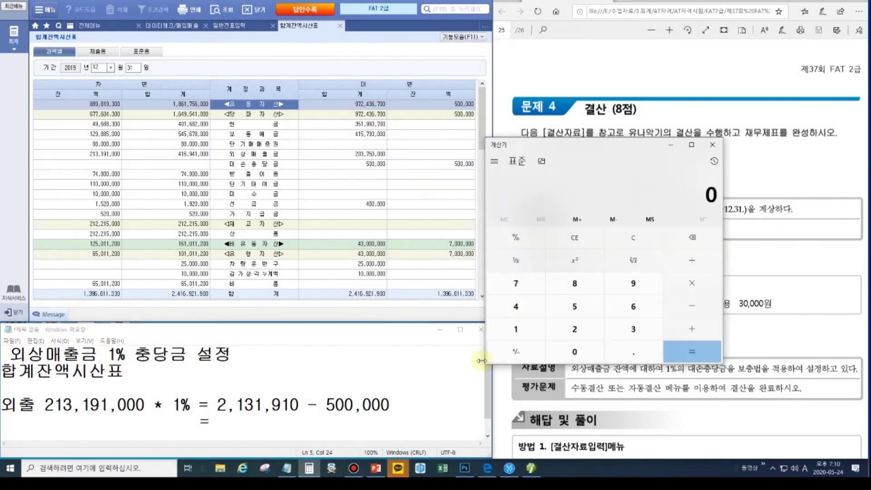
pyautogui.write('2131910 - ')
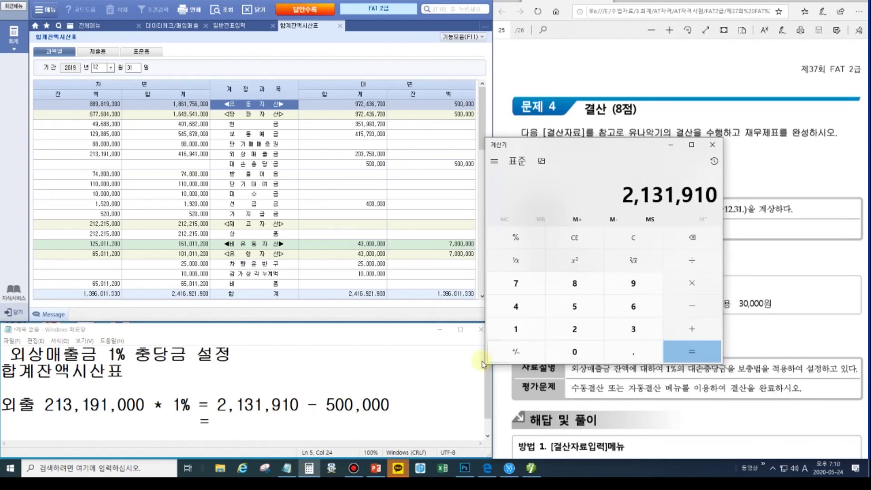
pyautogui.write('5000000')
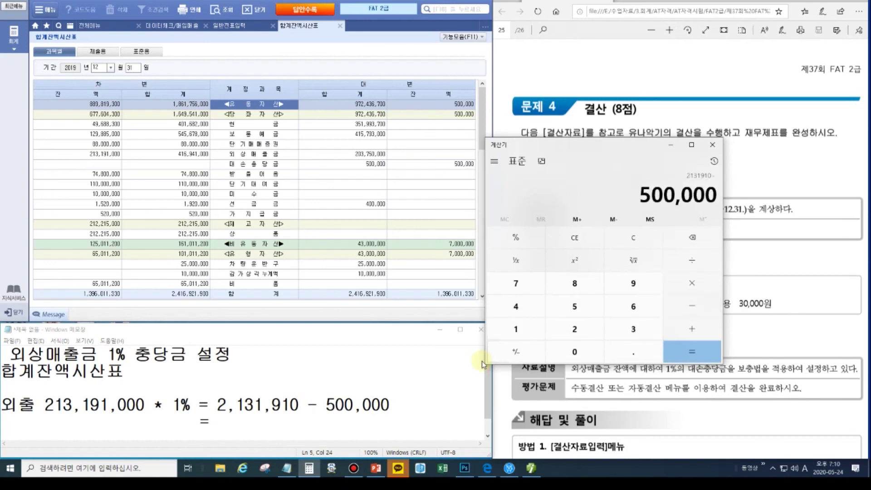
pyautogui.press('Return')
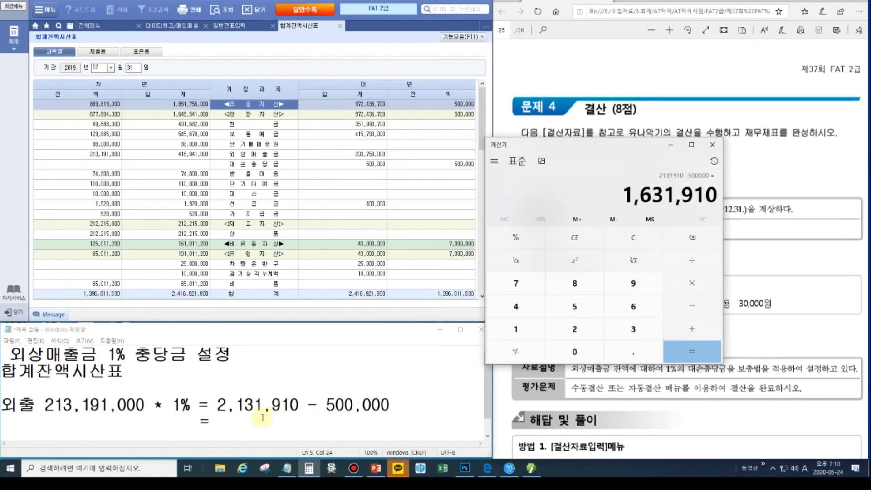
pyautogui.click(232, 423)
pyautogui.write('1,631,910')
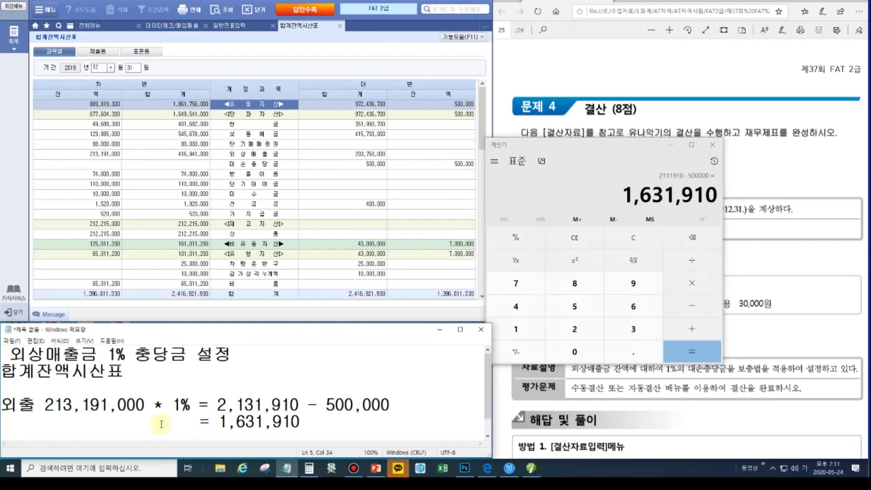
pyautogui.click(712, 144)
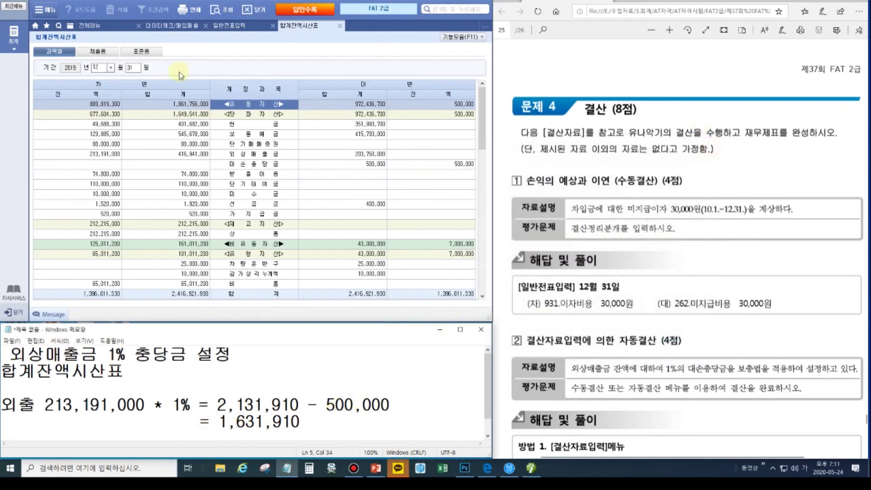
pyautogui.click(91, 26)
pyautogui.click(295, 68)
# - Open 결산자료입력 for the 01–12 period and load the closing data
pyautogui.doubleClick(292, 69)
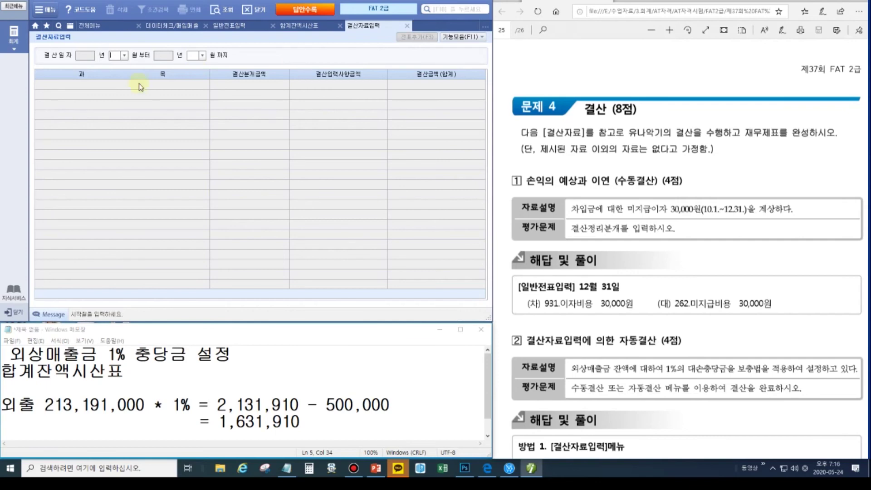
pyautogui.press('Return')
pyautogui.click(118, 55)
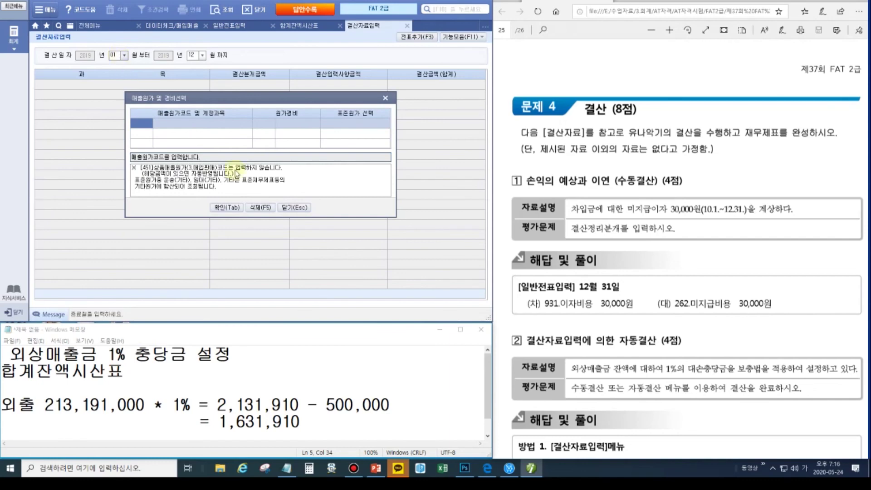
pyautogui.click(228, 209)
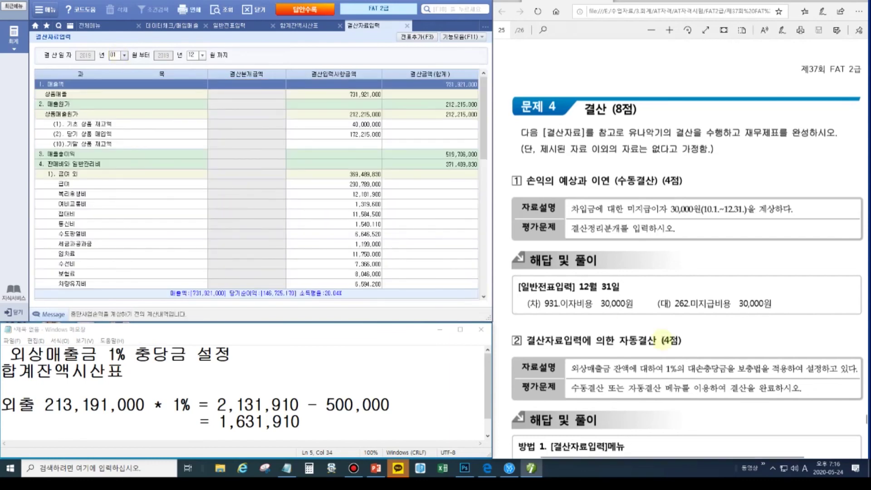
# - Review the ending merchandise inventory amount in the closing data
pyautogui.click(152, 206)
pyautogui.click(353, 144)
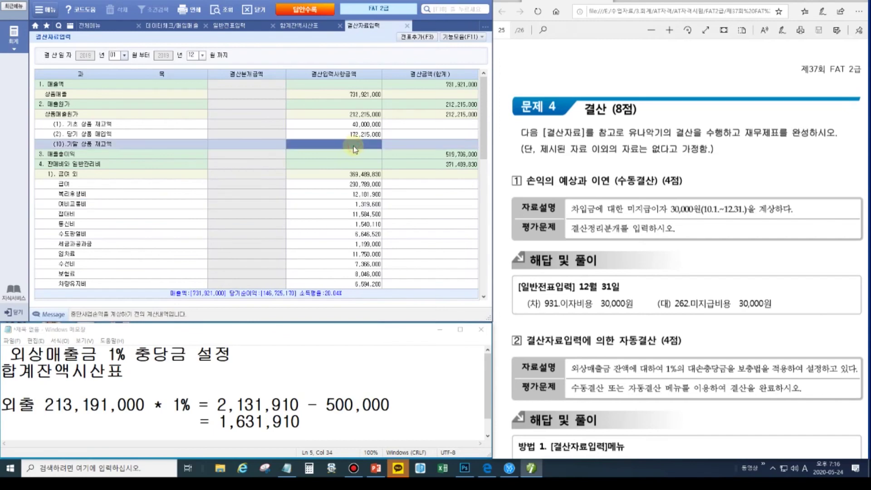
pyautogui.click(462, 38)
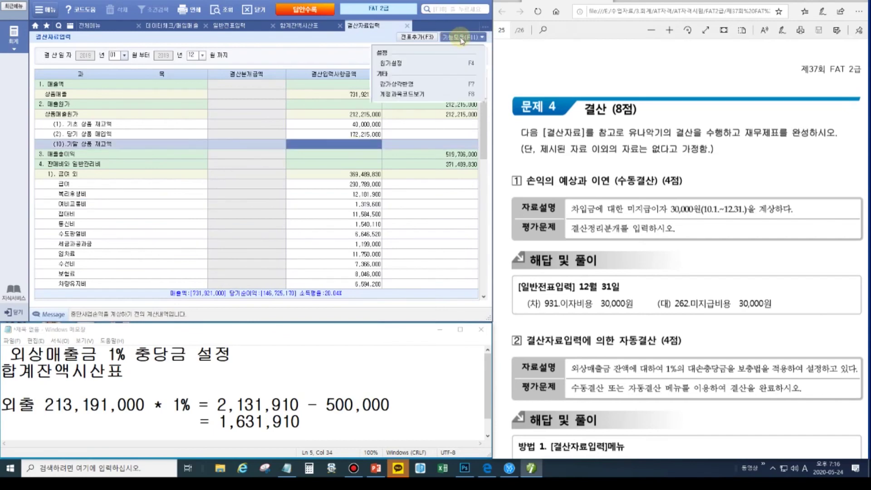
pyautogui.click(461, 39)
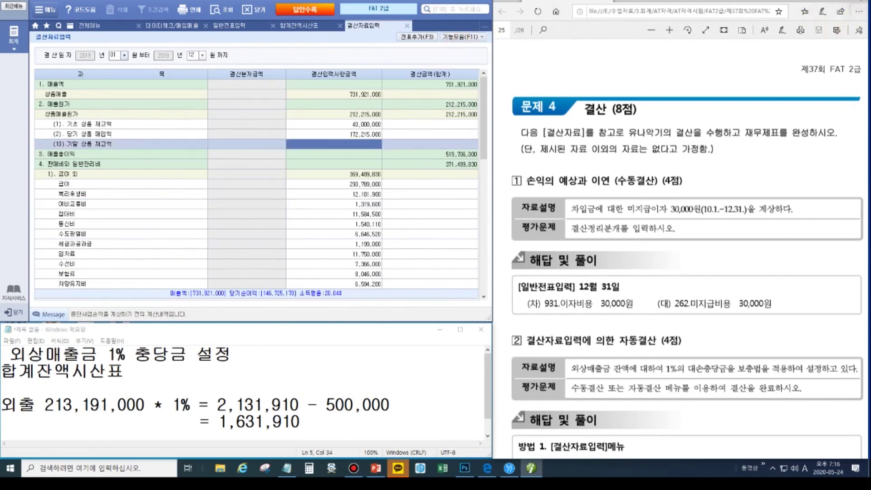
pyautogui.click(859, 2)
pyautogui.click(861, 73)
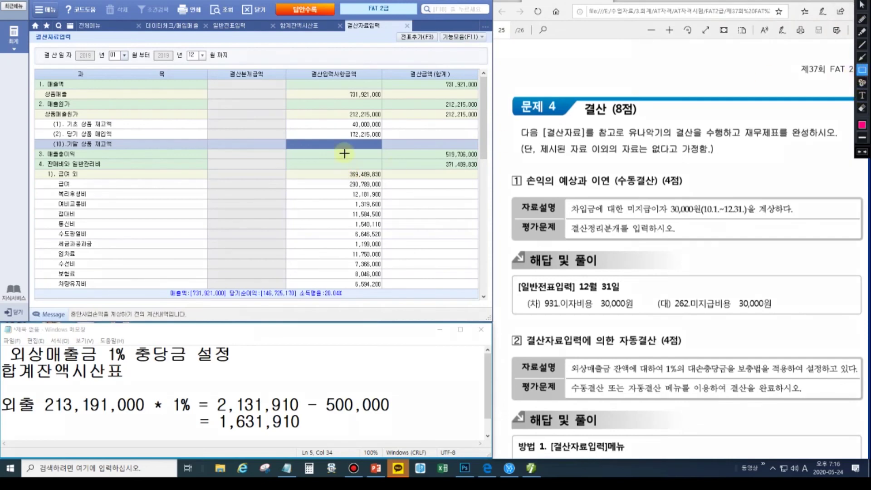
pyautogui.moveTo(288, 142)
pyautogui.mouseDown()
pyautogui.moveTo(390, 152)
pyautogui.moveTo(383, 150)
pyautogui.mouseUp()
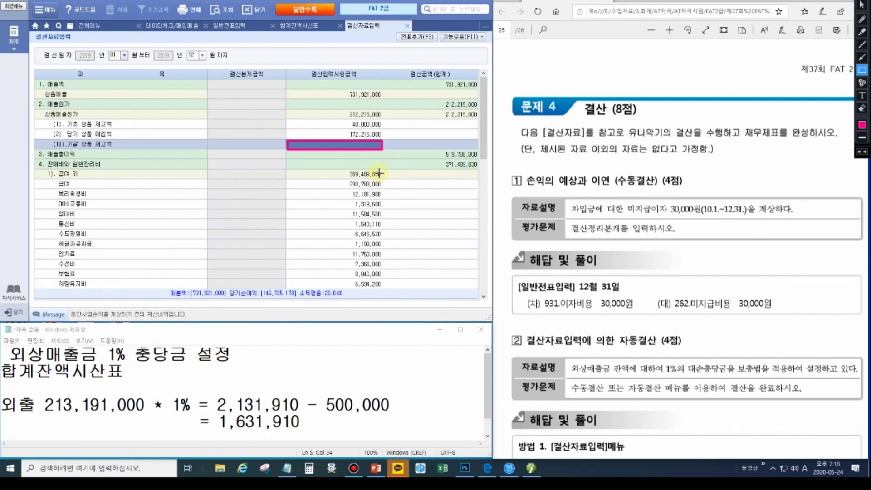
pyautogui.click(456, 151)
pyautogui.moveTo(482, 146); pyautogui.dragTo(487, 212)
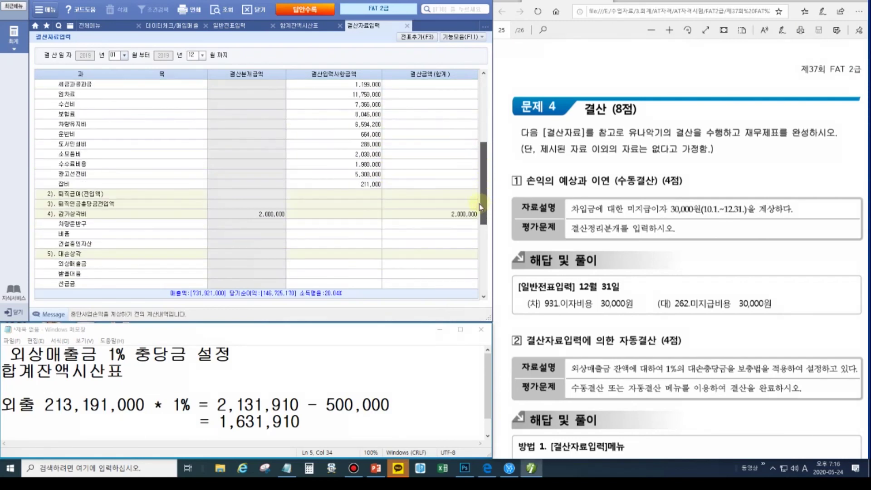
# - Enter 1,631,910 as the 외상매출금 bad-debt allowance under 대손상각
pyautogui.click(327, 265)
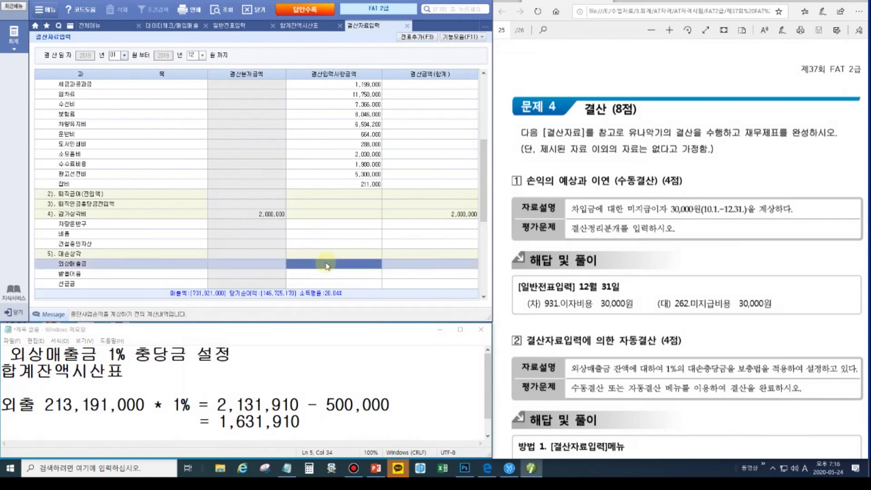
pyautogui.hotkey('ctrl', 'alt', 'g')
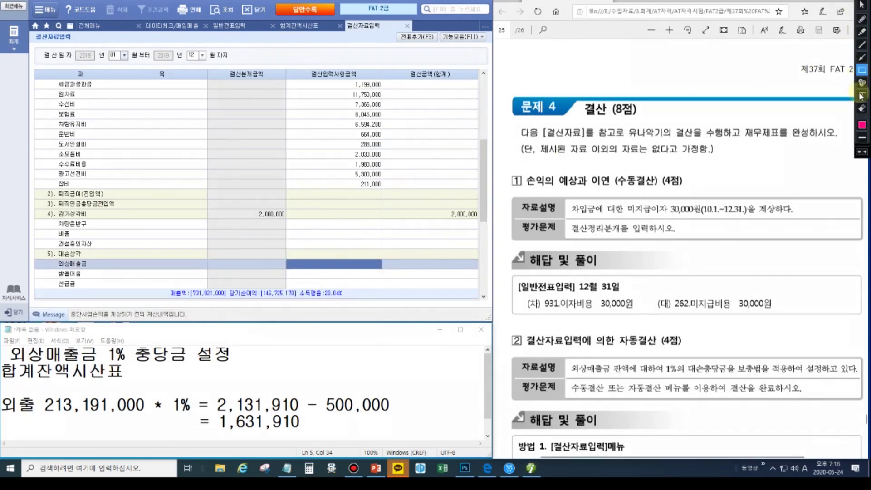
pyautogui.moveTo(57, 259); pyautogui.dragTo(383, 269)
pyautogui.hotkey('ctrl', 'alt', 'g')
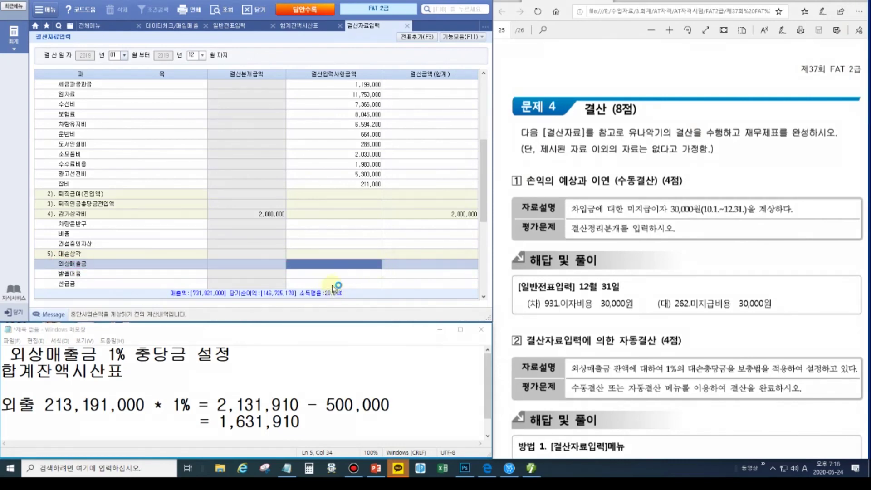
pyautogui.click(326, 266)
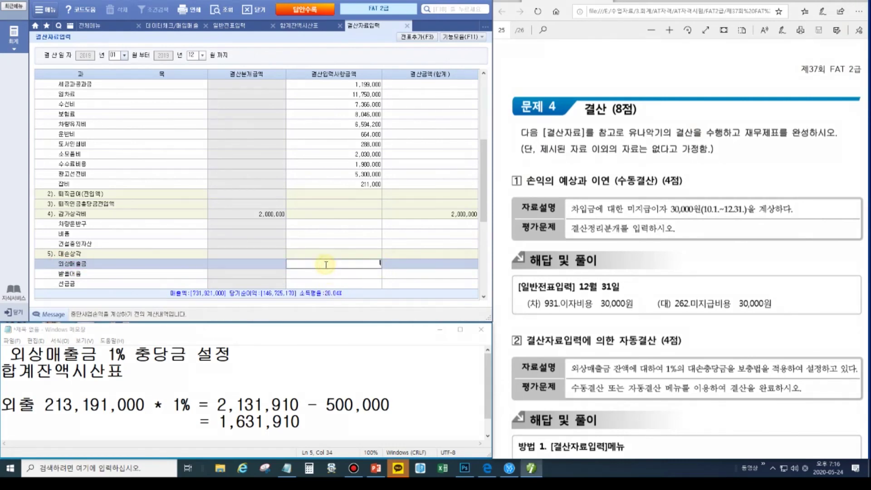
pyautogui.write('1631910')
pyautogui.press('Return')
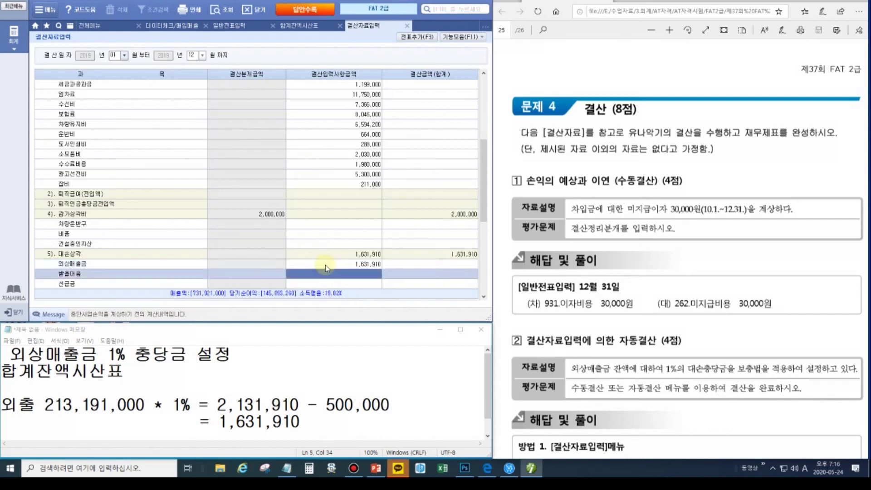
# - Post the closing entries to the journal with 전표추가 and confirm
pyautogui.click(414, 38)
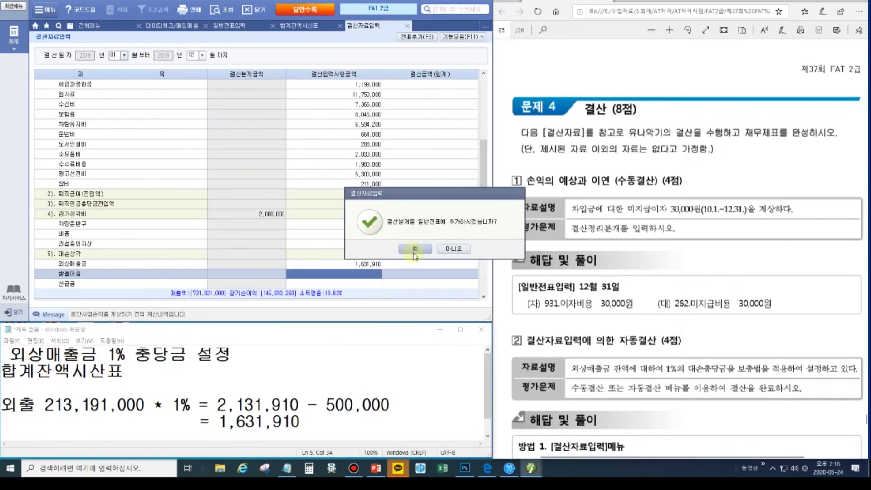
pyautogui.click(415, 249)
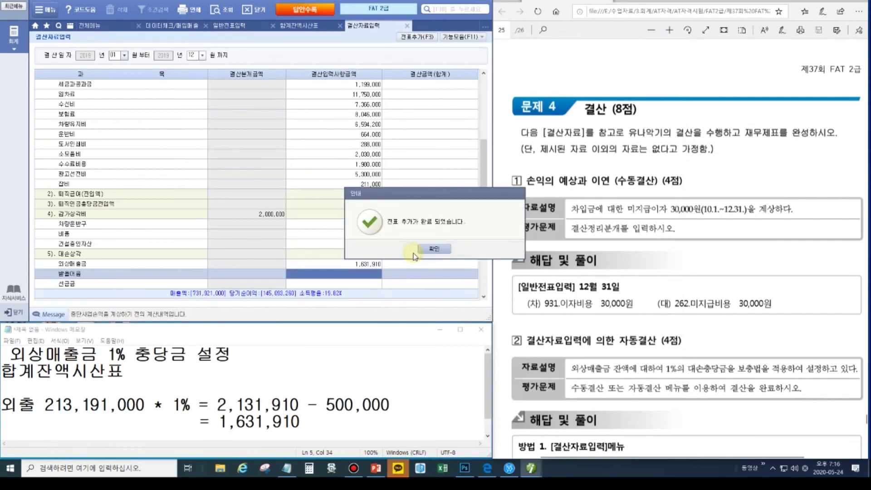
pyautogui.click(444, 250)
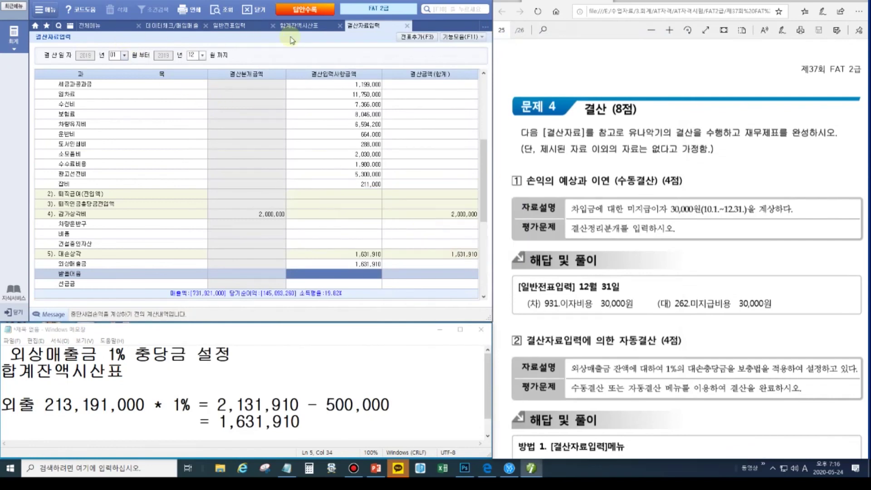
pyautogui.click(229, 26)
# - Verify the 대손상각비 1,631,910 journal entry and the trial balance's 대손충당금 of 2,131,910
pyautogui.click(229, 16)
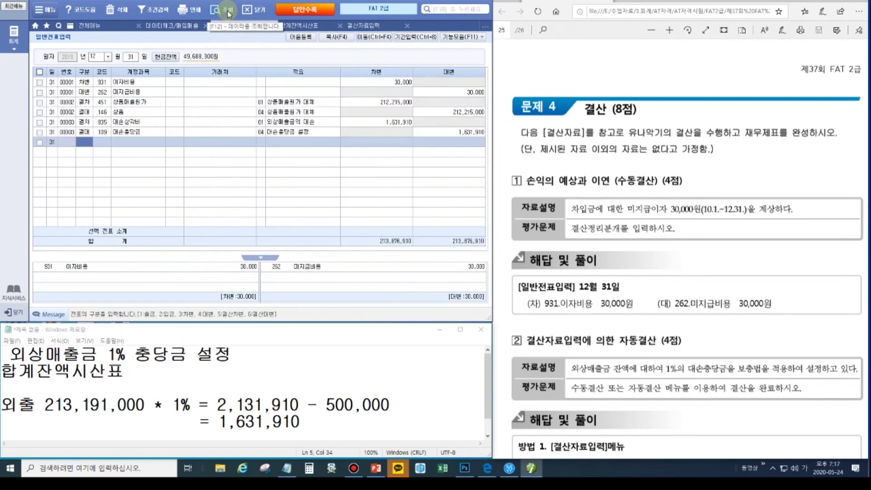
pyautogui.click(102, 121)
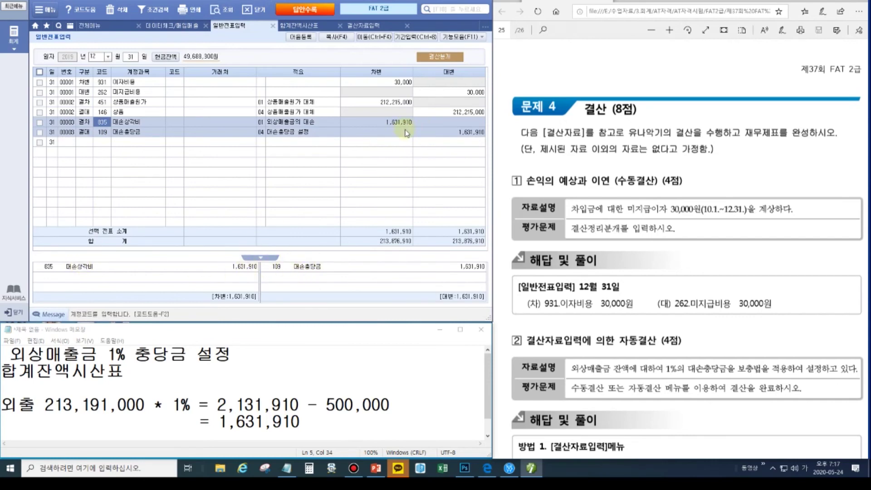
pyautogui.click(305, 25)
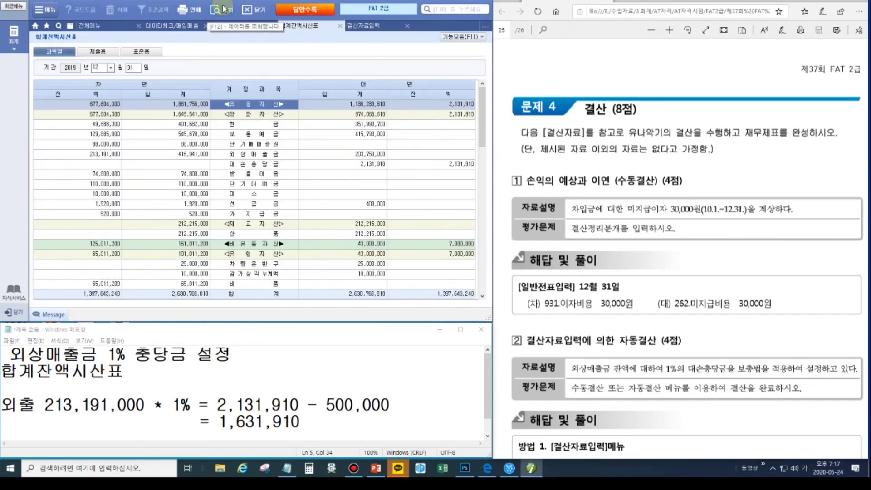
pyautogui.click(532, 468)
pyautogui.click(80, 149)
pyautogui.moveTo(133, 159); pyautogui.dragTo(476, 171)
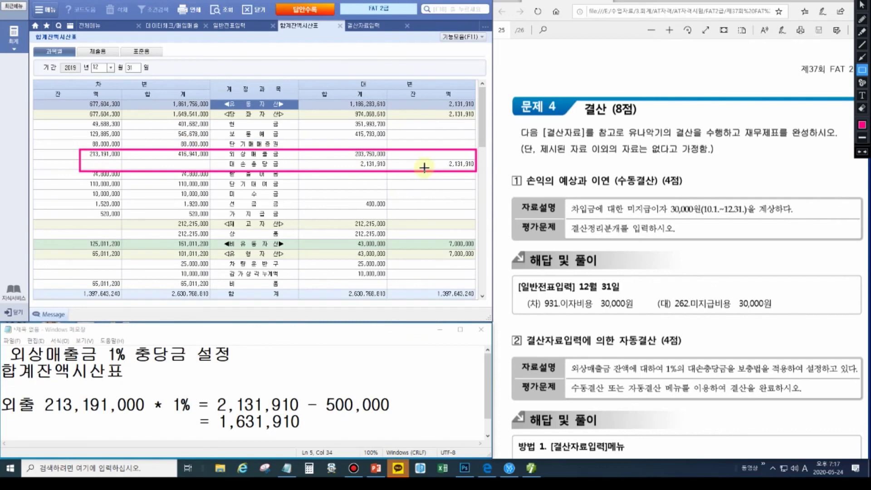
pyautogui.press('Escape')
pyautogui.click(105, 28)
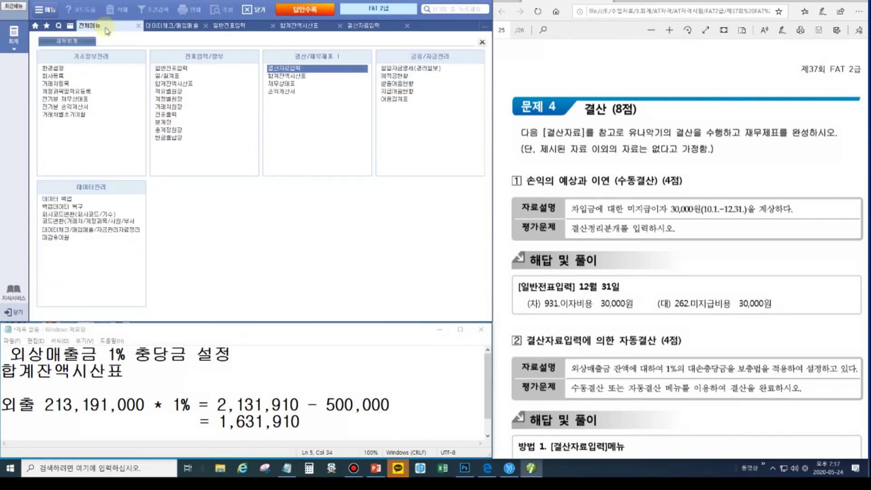
pyautogui.click(288, 91)
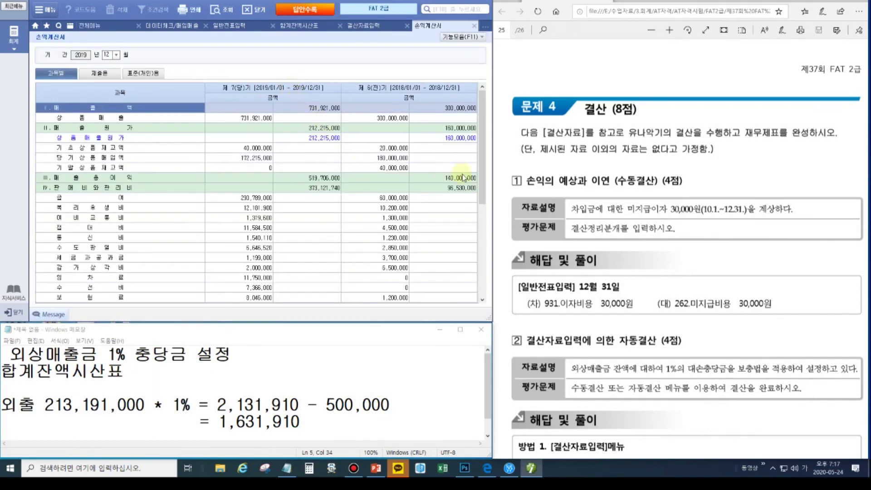
pyautogui.scroll(-5, 482, 182)
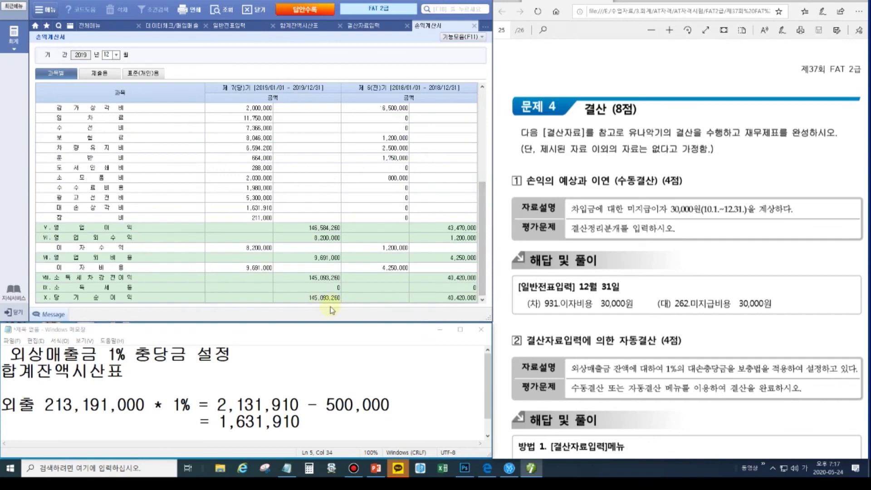
pyautogui.click(456, 38)
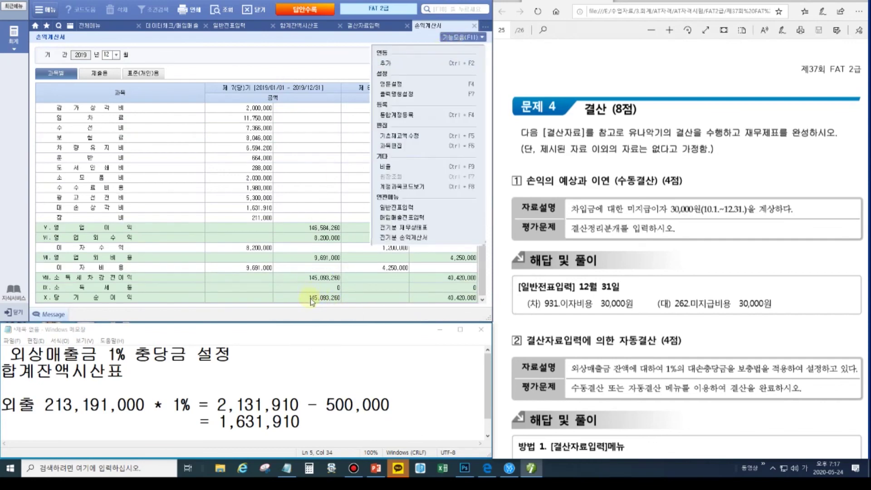
pyautogui.click(388, 64)
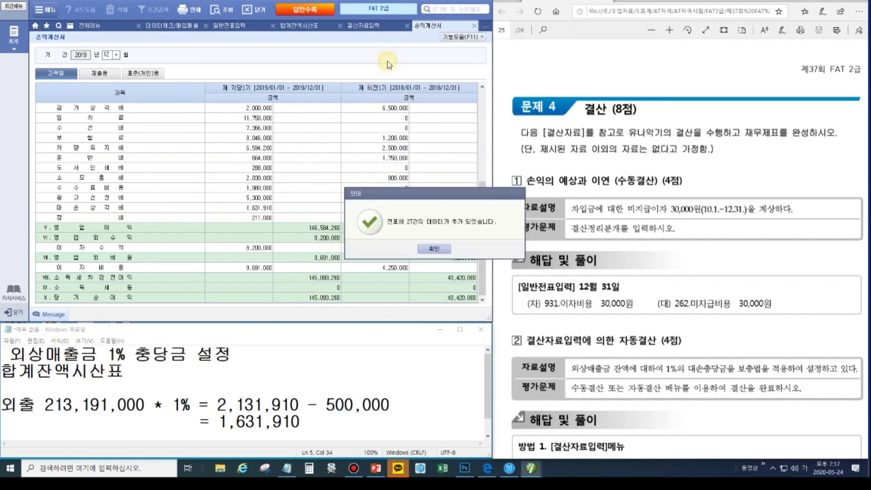
pyautogui.click(433, 249)
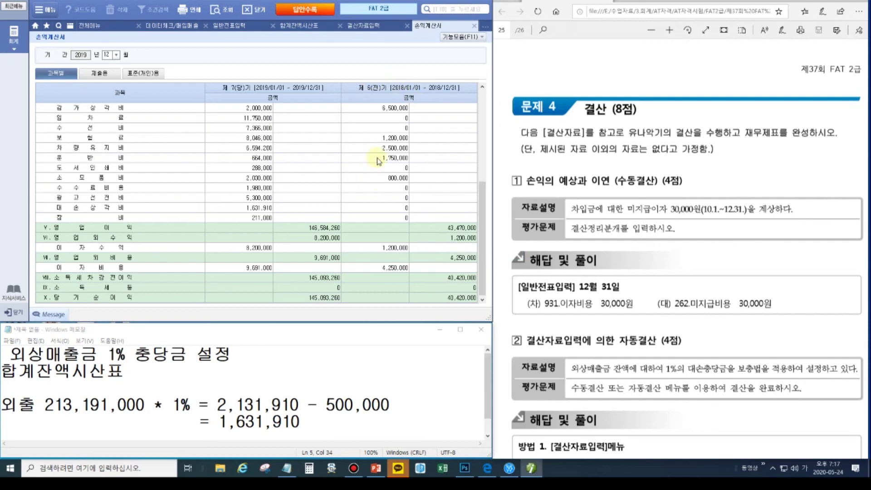
pyautogui.click(857, 5)
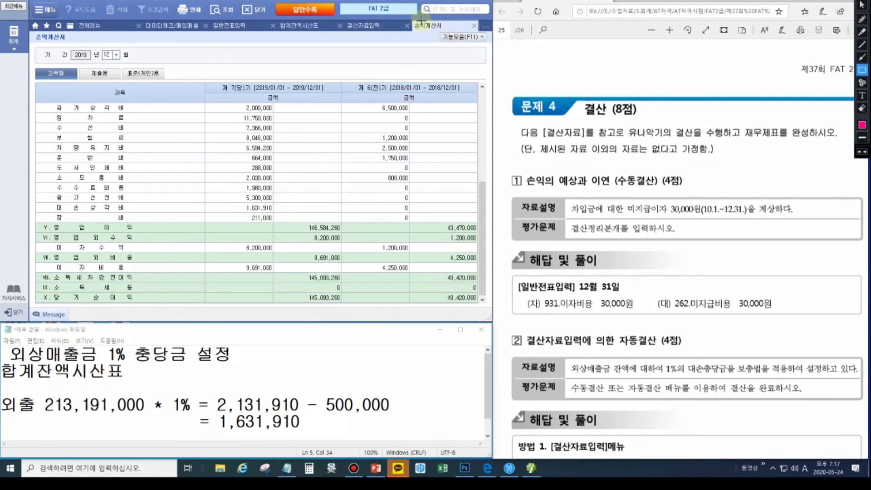
pyautogui.moveTo(413, 20); pyautogui.dragTo(489, 67)
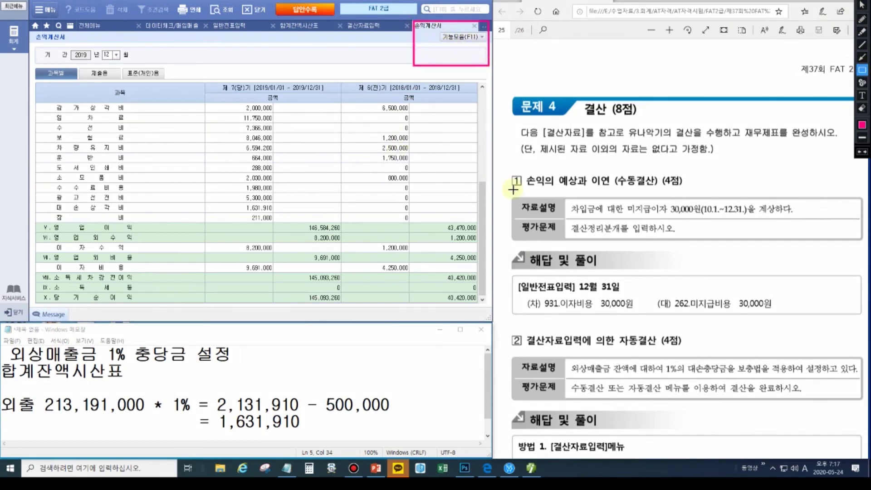
pyautogui.press('Escape')
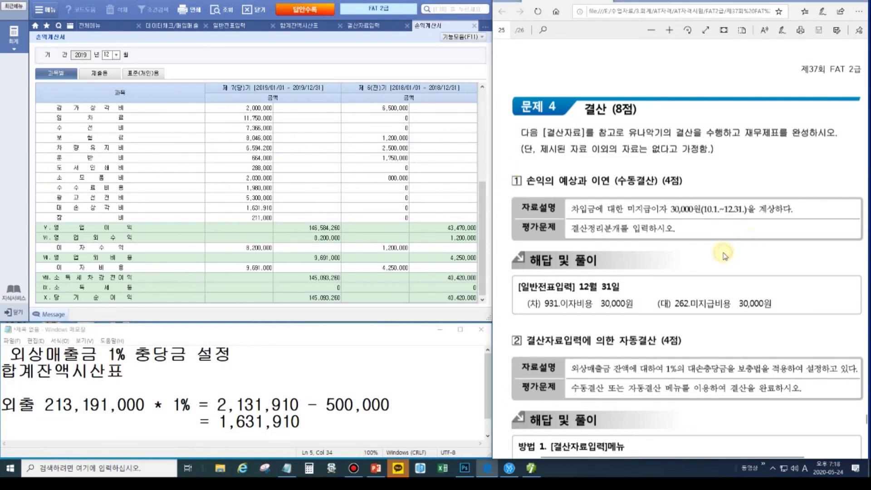
pyautogui.scroll(-10, 726, 255)
pyautogui.scroll(-3, 724, 257)
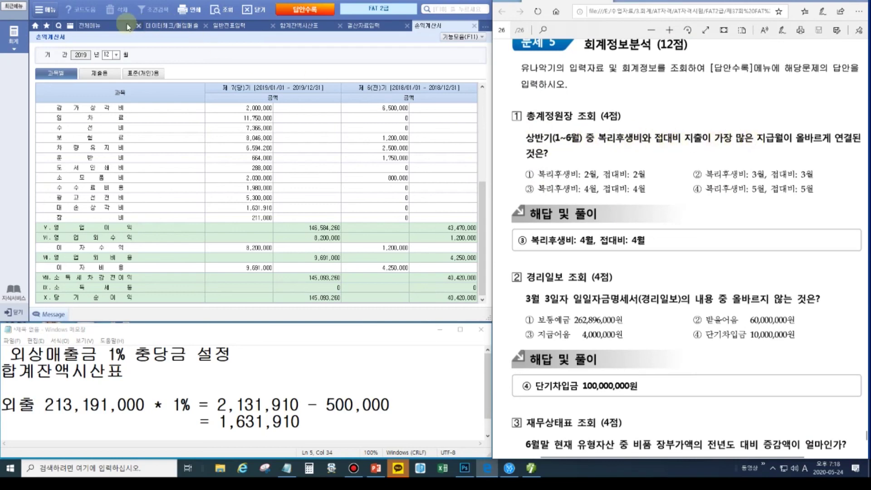
# - Open the general ledger for accounts 811 복리후생비 through 813 접대비
pyautogui.click(93, 25)
pyautogui.click(177, 131)
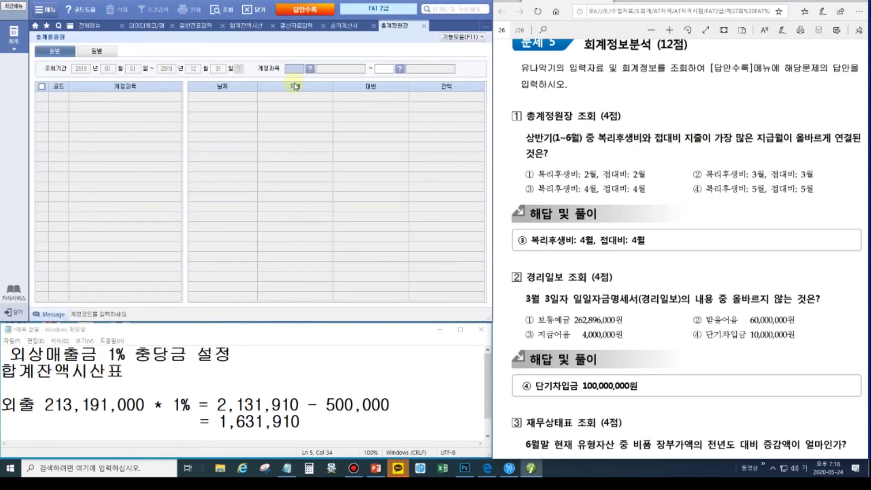
pyautogui.write('811')
pyautogui.press('Return')
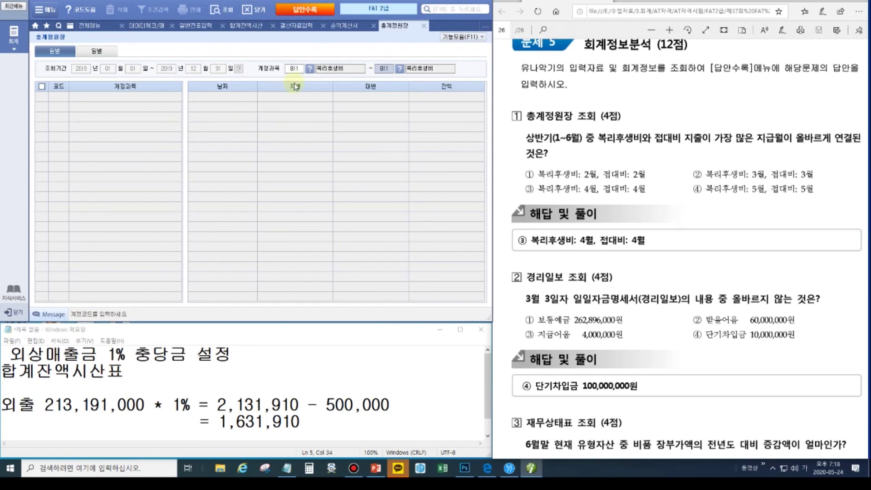
pyautogui.write('813')
pyautogui.press('Return')
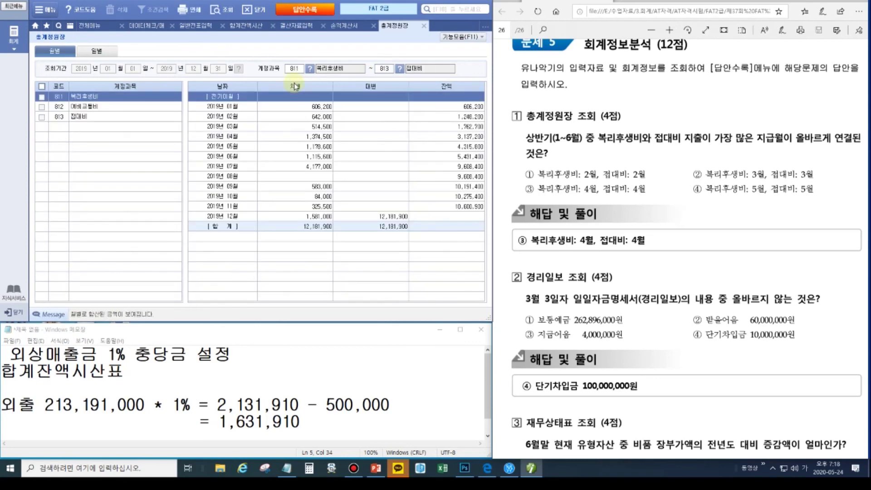
# - Confirm 복리후생비 peaks in April at 1,374,500, matching choice ③
pyautogui.click(78, 116)
pyautogui.click(83, 97)
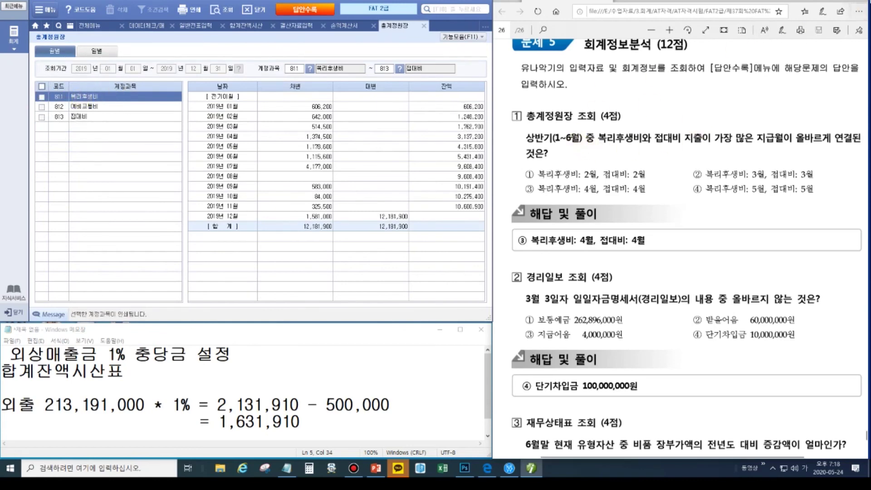
pyautogui.click(217, 108)
pyautogui.click(531, 468)
pyautogui.click(862, 70)
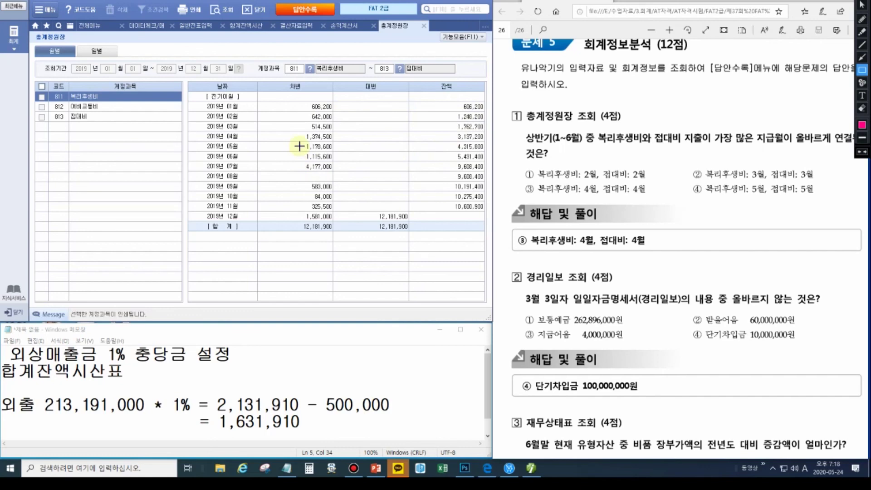
pyautogui.moveTo(299, 130); pyautogui.dragTo(339, 142)
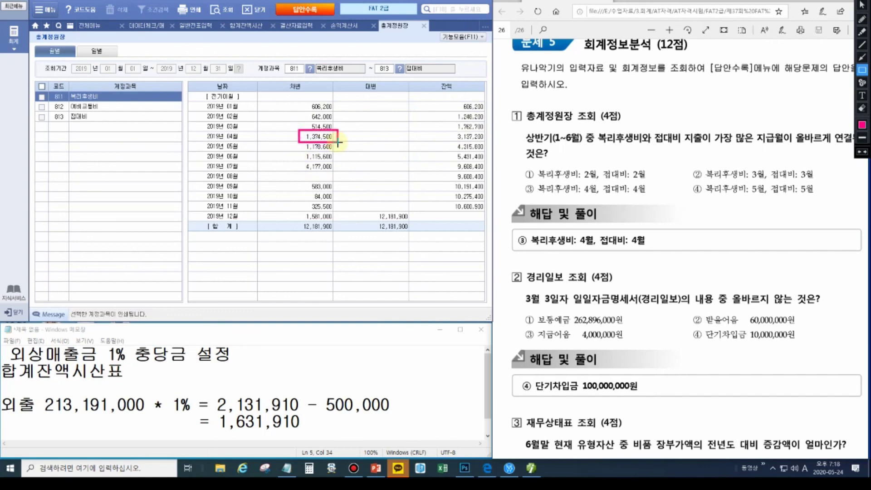
pyautogui.moveTo(532, 183)
pyautogui.mouseDown()
pyautogui.moveTo(625, 202)
pyautogui.moveTo(599, 196)
pyautogui.mouseUp()
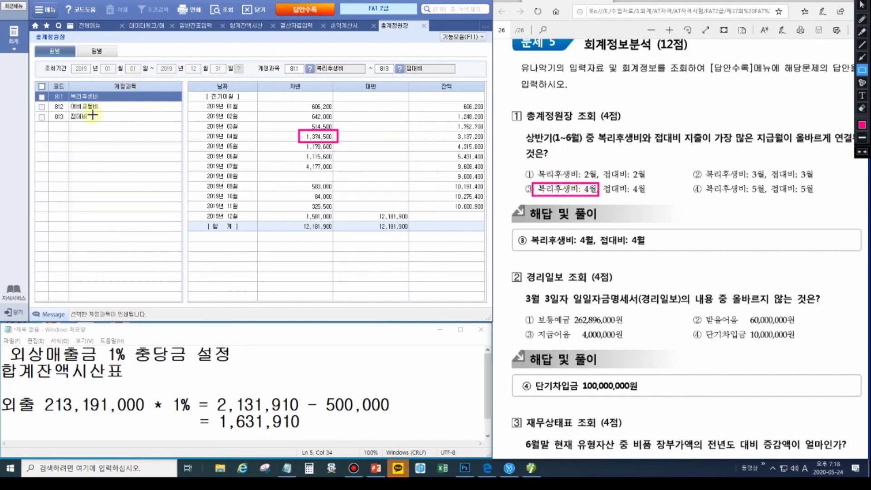
pyautogui.press('Escape')
# - Confirm 접대비 also peaks in April at 5,701,500, matching choice ③
pyautogui.click(70, 117)
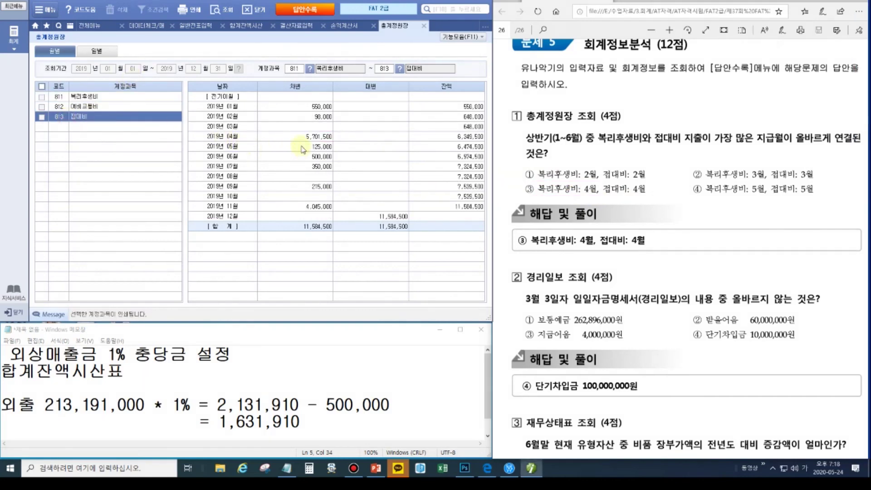
pyautogui.moveTo(864, 71)
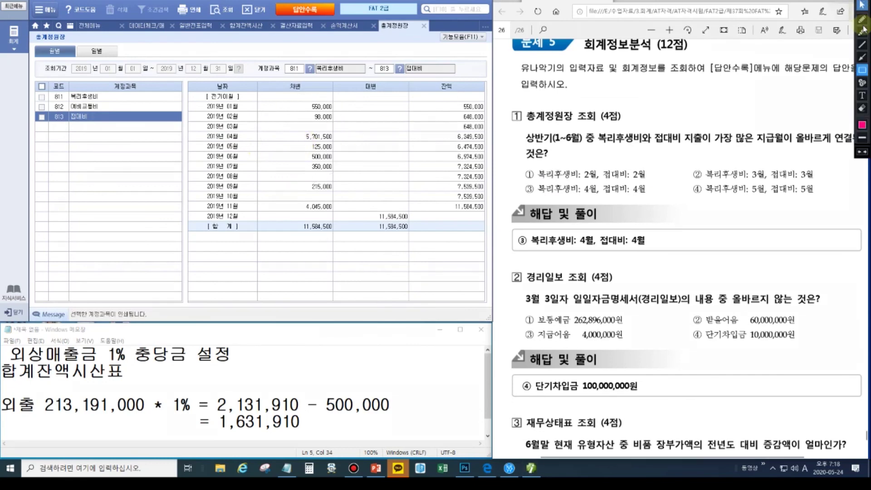
pyautogui.moveTo(287, 132); pyautogui.dragTo(341, 141)
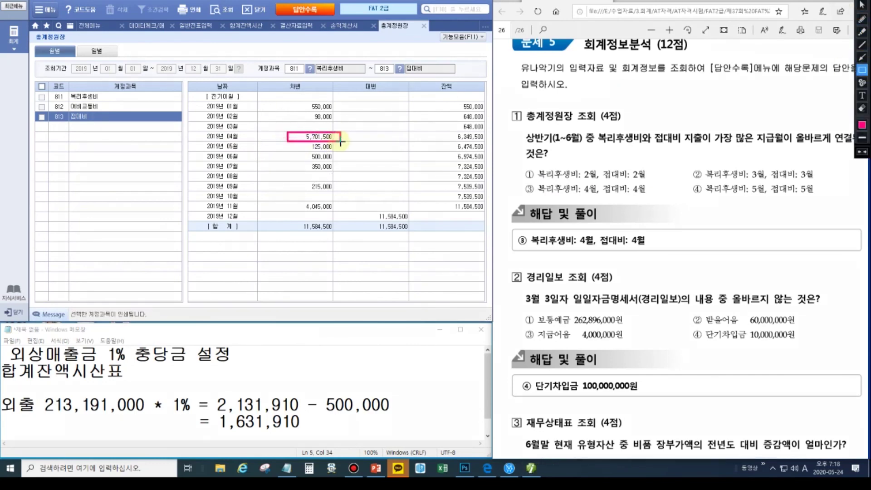
pyautogui.moveTo(521, 184); pyautogui.dragTo(655, 196)
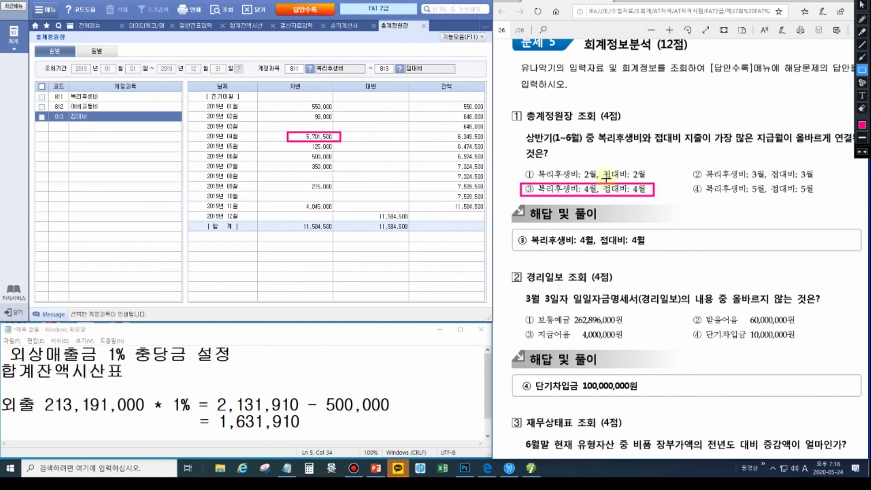
pyautogui.press('Escape')
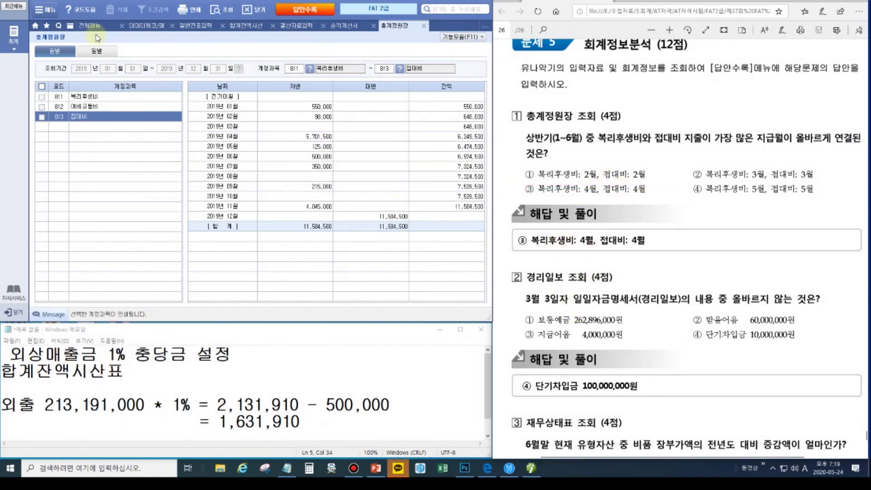
# - Load the daily cash report for March 3
pyautogui.click(90, 26)
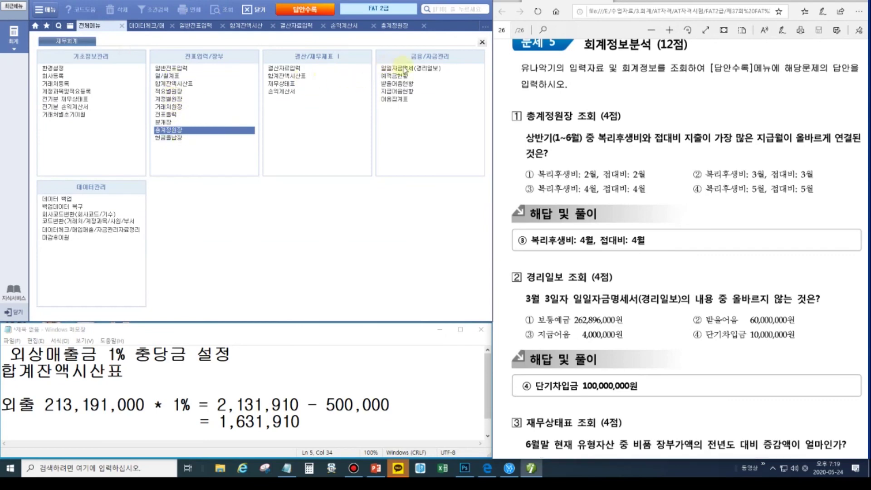
pyautogui.click(413, 68)
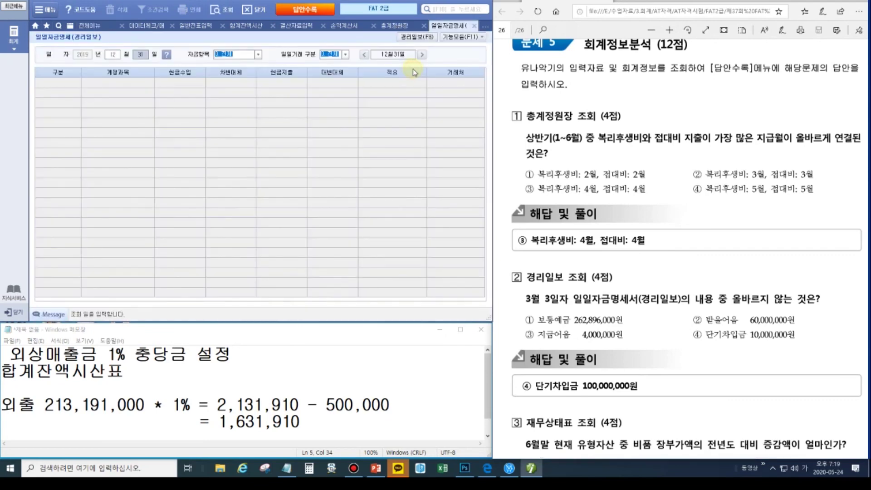
pyautogui.click(114, 55)
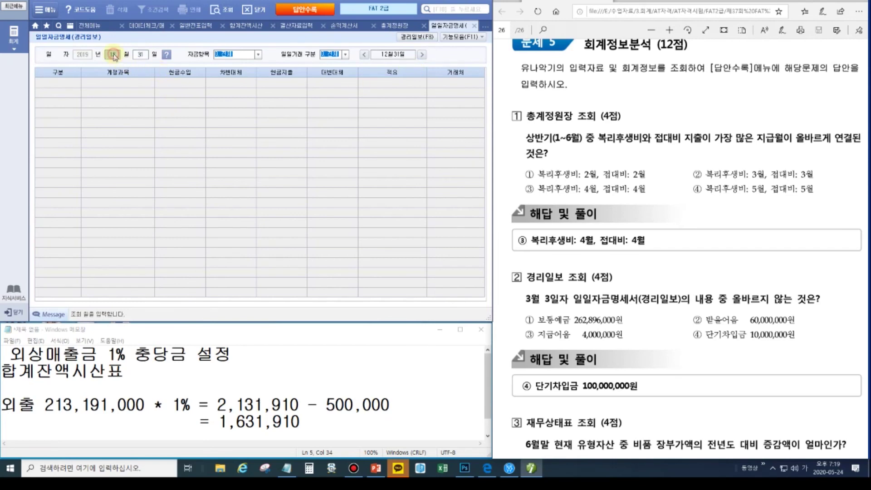
pyautogui.write('03월03')
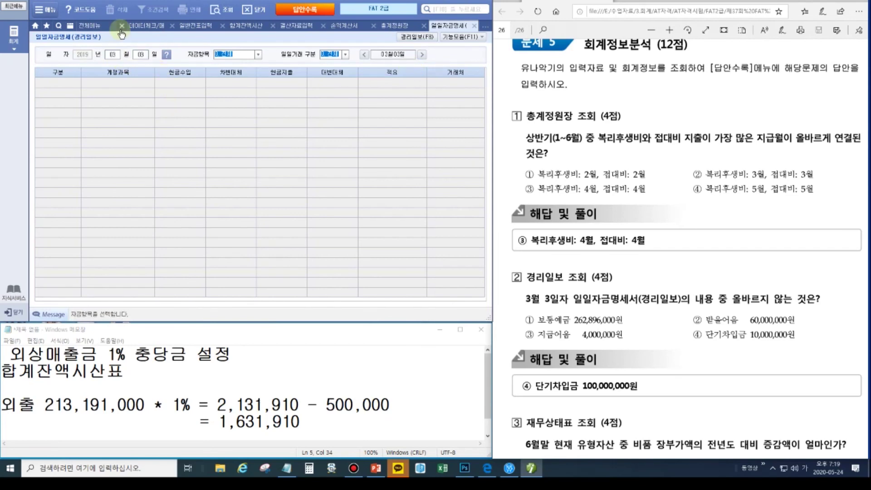
pyautogui.press('Return')
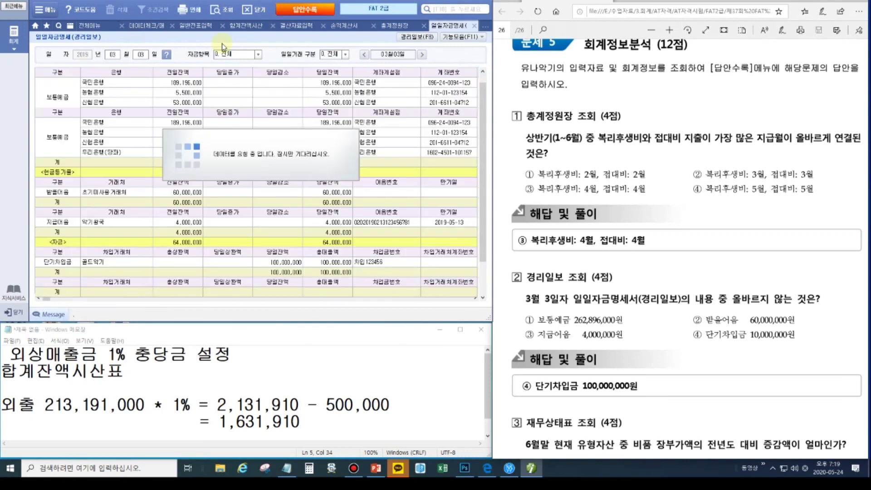
# - Check the 경리일보 balances and confirm 단기차입금 is 100,000,000, ticking choice ④
pyautogui.click(412, 37)
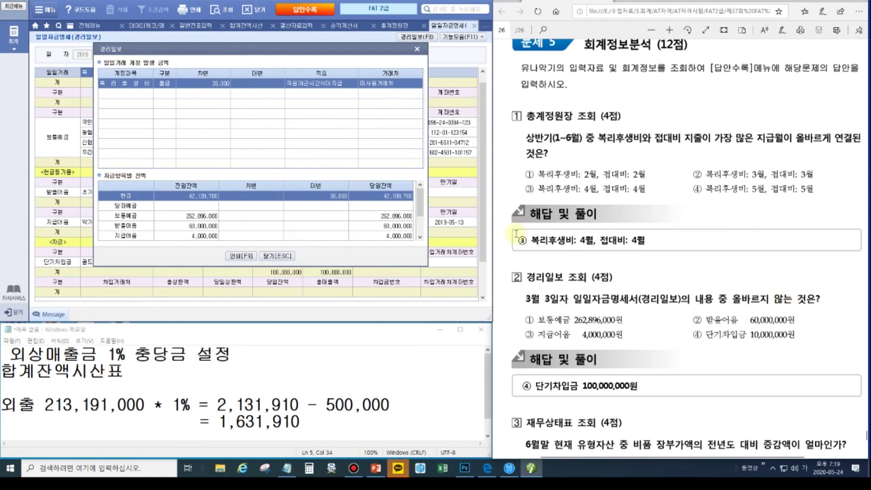
pyautogui.click(391, 218)
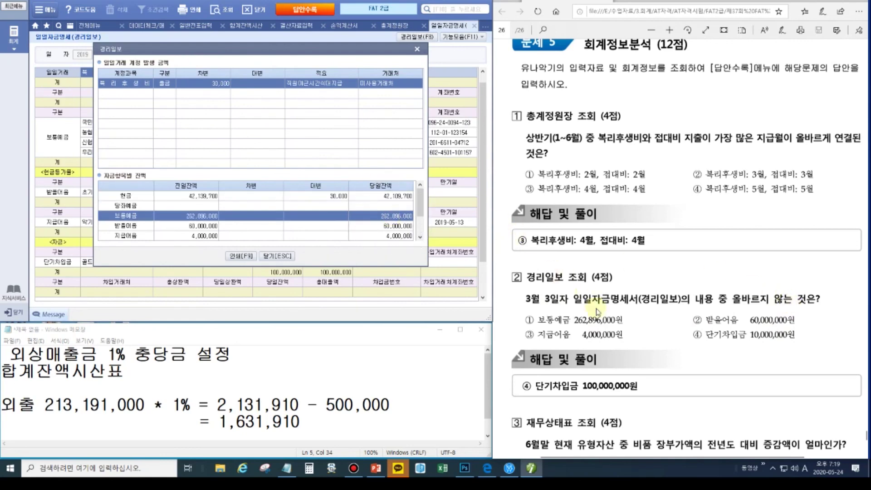
pyautogui.click(382, 226)
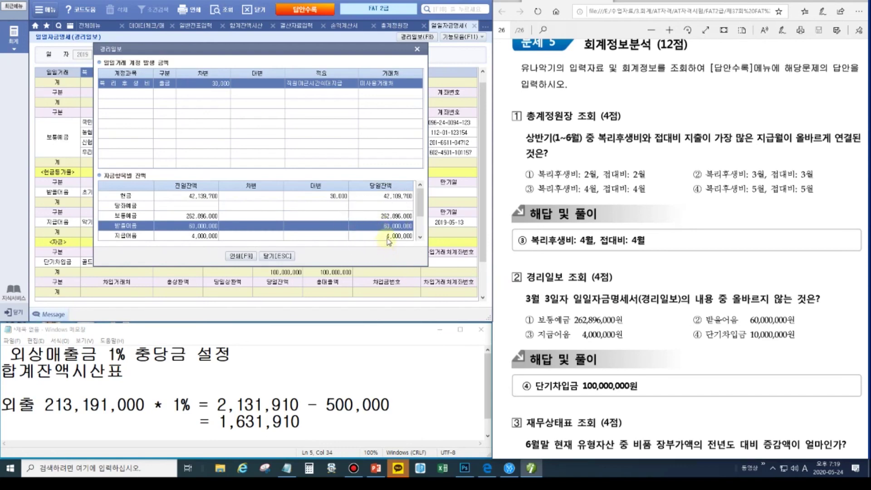
pyautogui.click(387, 237)
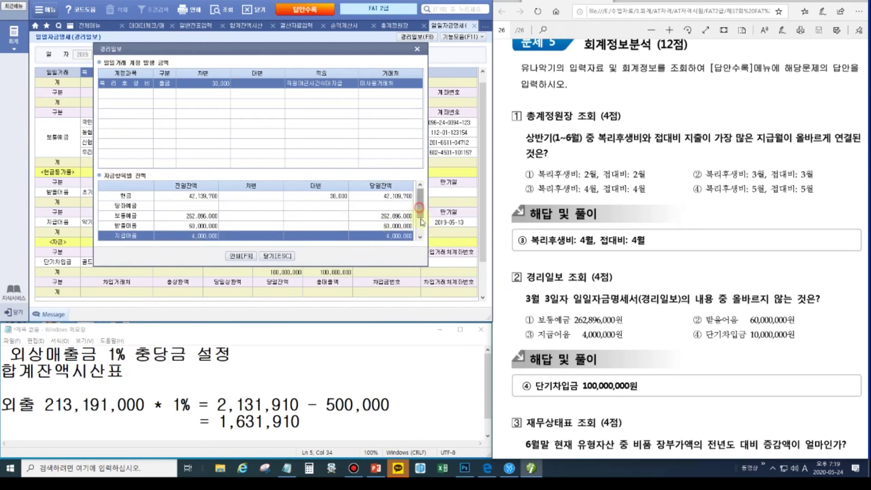
pyautogui.moveTo(422, 217); pyautogui.dragTo(421, 218)
pyautogui.click(394, 226)
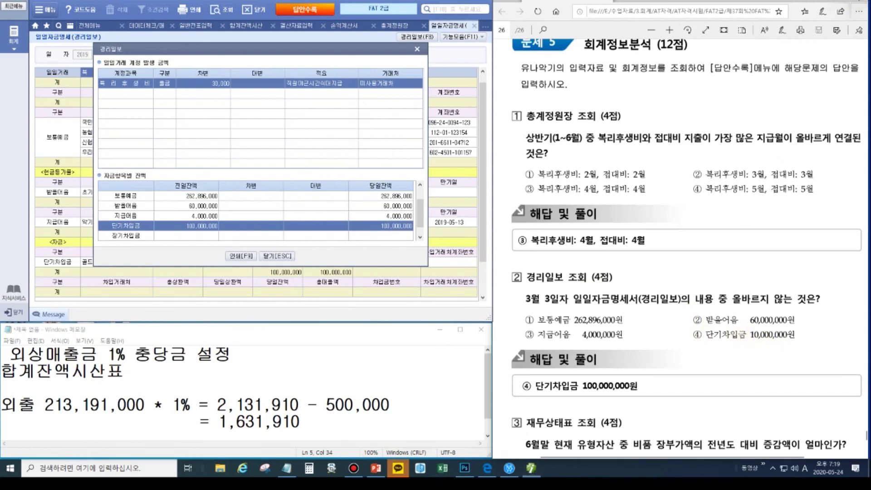
pyautogui.moveTo(862, 14)
pyautogui.click(862, 19)
pyautogui.moveTo(689, 333)
pyautogui.mouseDown()
pyautogui.moveTo(701, 340)
pyautogui.moveTo(702, 320)
pyautogui.mouseUp()
pyautogui.press('Escape')
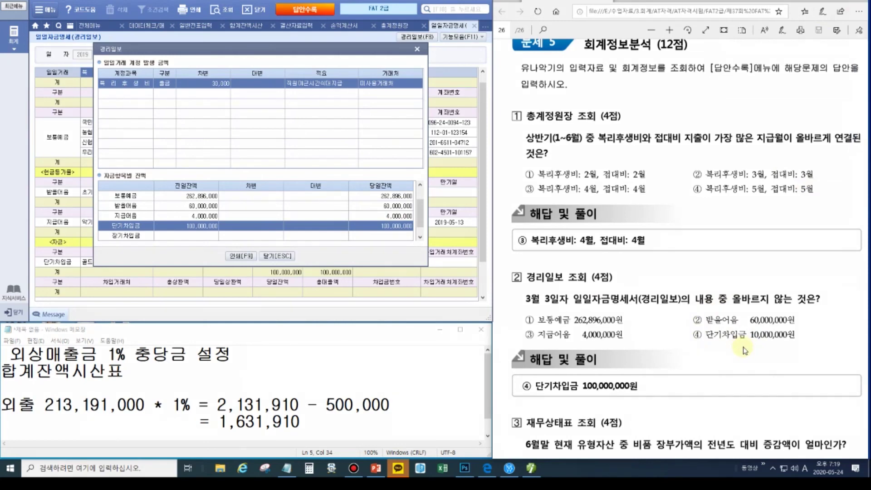
# - Mark '비품 장부가액' in question 3 and close the 경리일보 popup
pyautogui.scroll(-4, 626, 379)
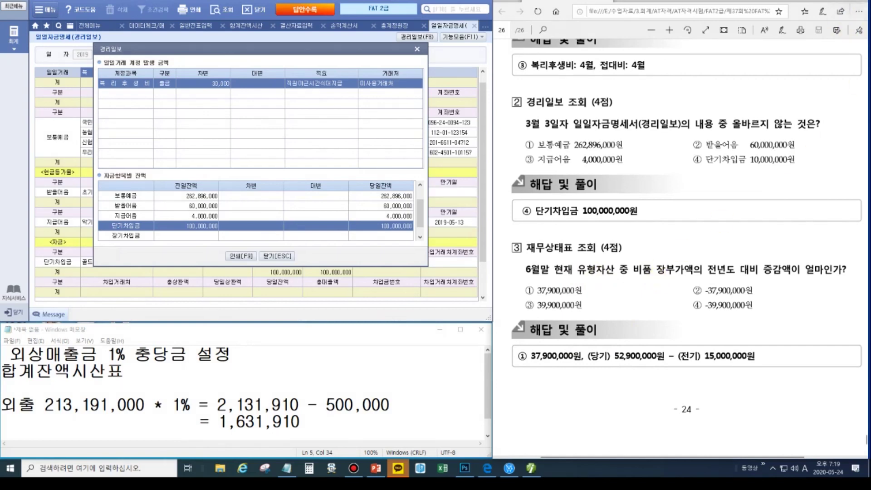
pyautogui.moveTo(864, 9)
pyautogui.click(862, 69)
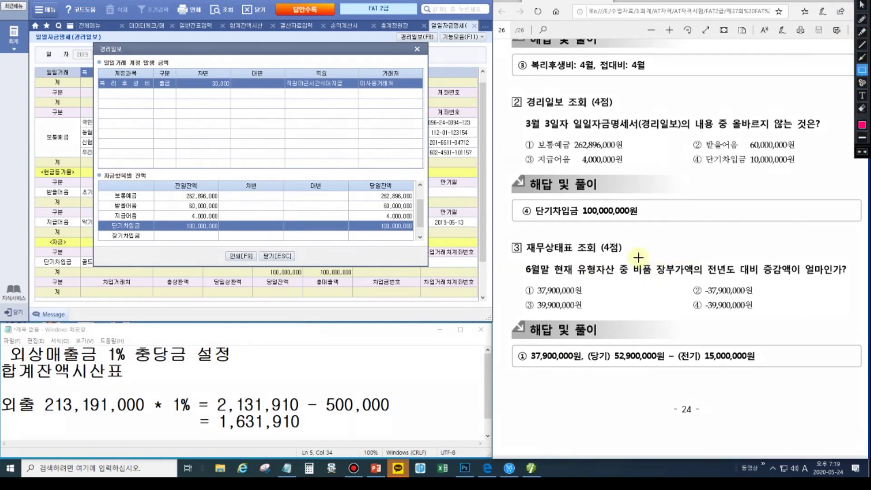
pyautogui.moveTo(629, 258); pyautogui.dragTo(695, 281)
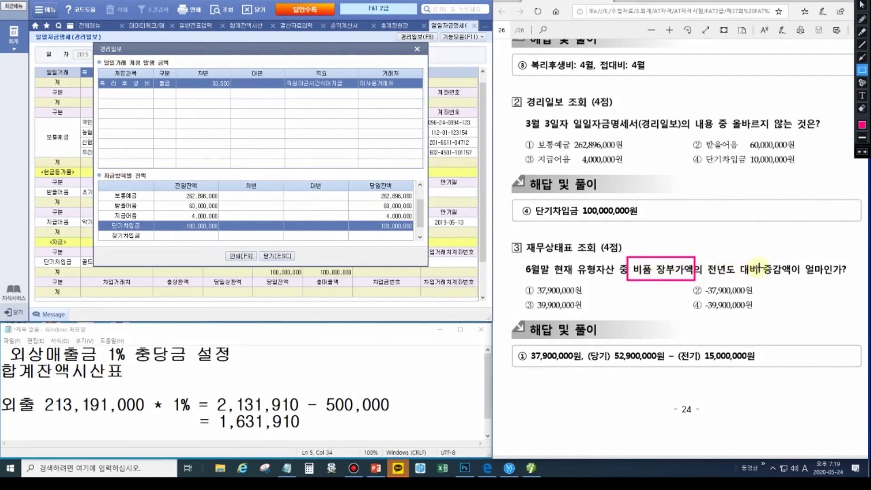
pyautogui.press('Escape')
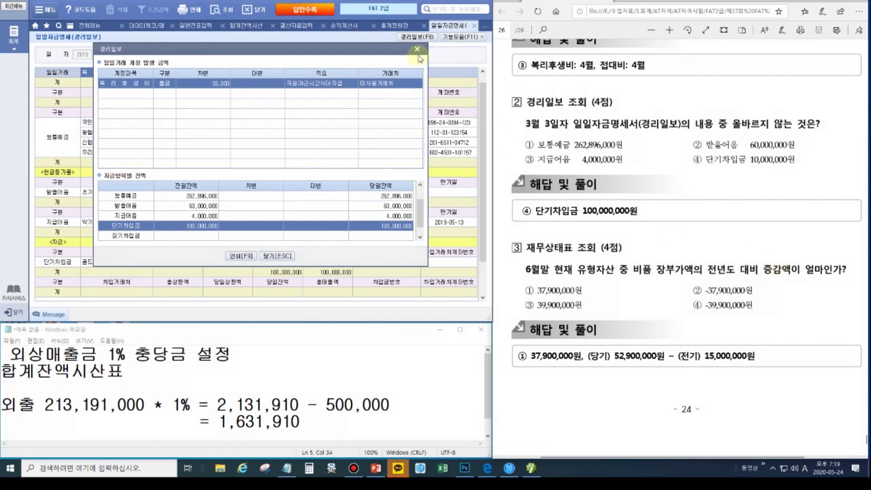
pyautogui.click(417, 48)
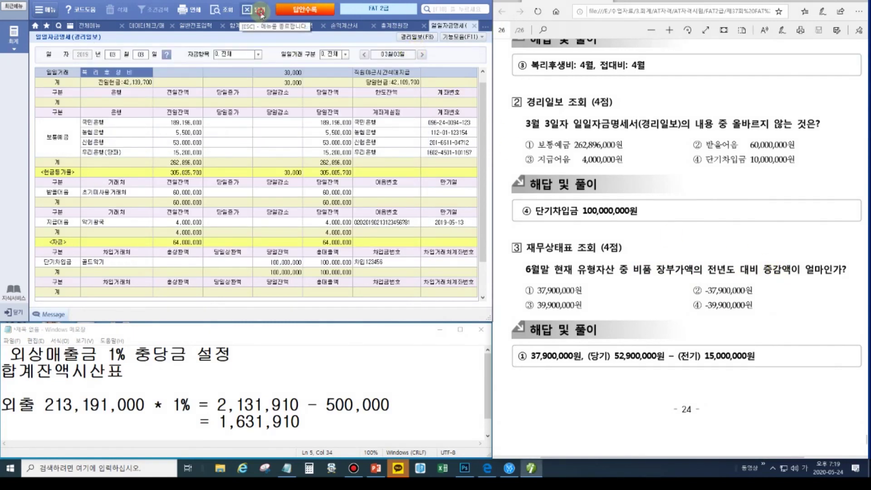
# - Close the daily fund, ledger, trial balance, journal and data-check screens
pyautogui.click(258, 10)
pyautogui.click(257, 10)
pyautogui.click(257, 10)
pyautogui.click(258, 10)
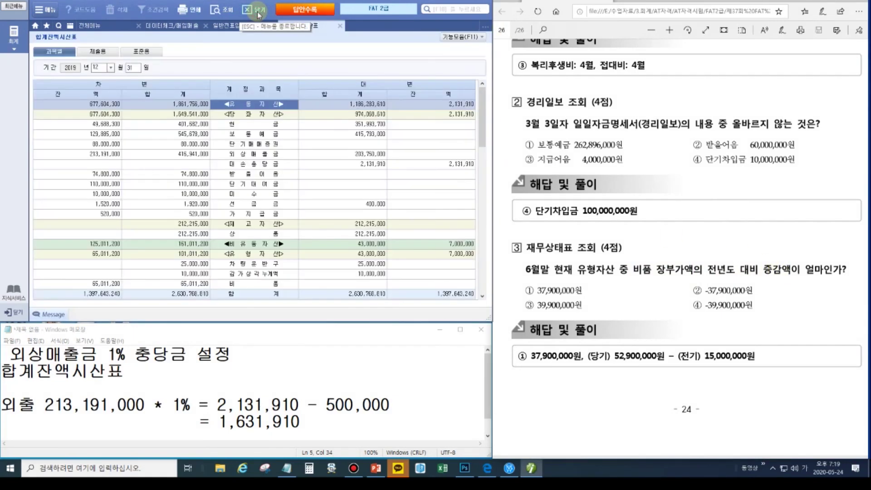
pyautogui.click(257, 11)
pyautogui.click(258, 11)
pyautogui.click(259, 10)
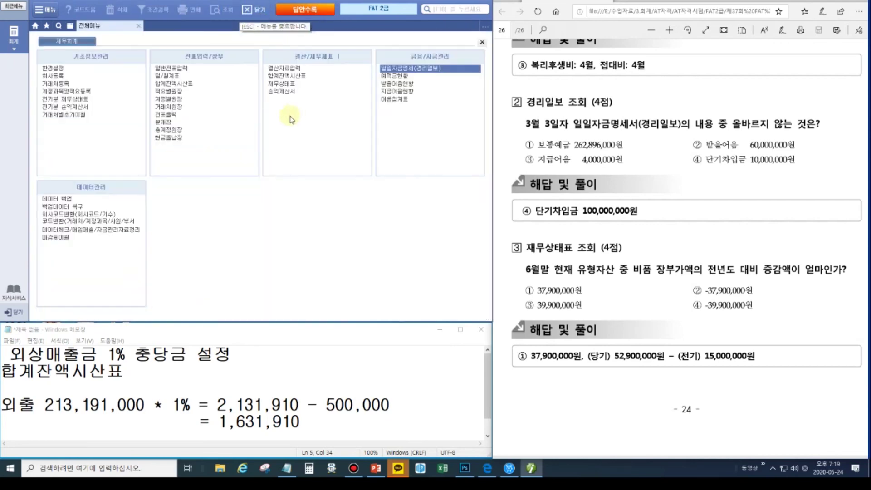
# - Load the balance sheet for June (06)
pyautogui.click(277, 82)
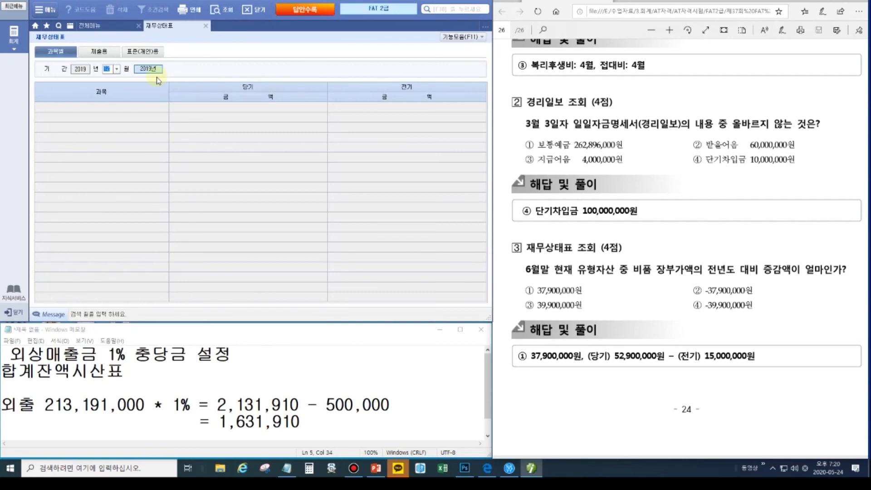
pyautogui.write('06')
pyautogui.press('Return')
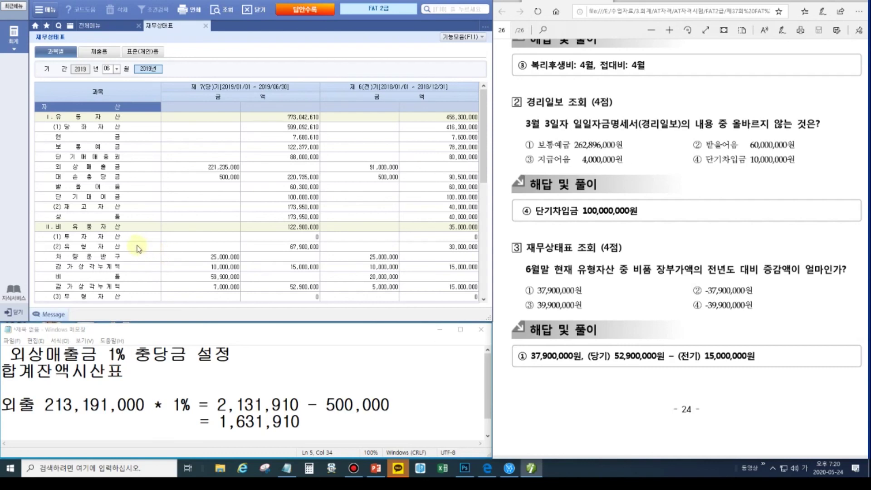
pyautogui.scroll(-6, 138, 249)
pyautogui.scroll(3, 138, 249)
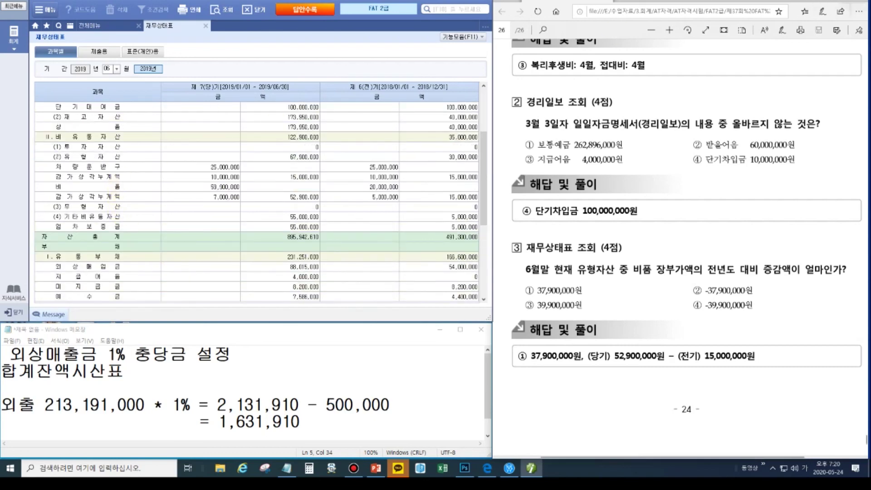
# - Mark the 비품 book values: 52,900,000 this year versus 15,000,000 last year
pyautogui.click(531, 468)
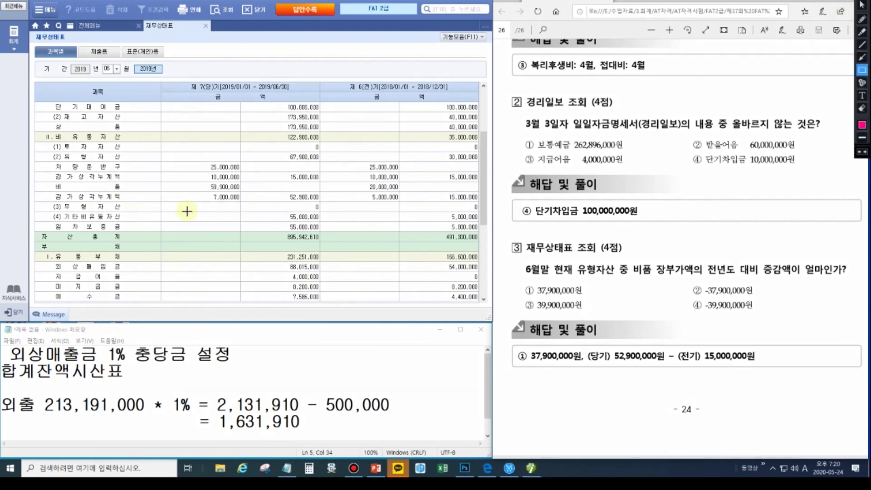
pyautogui.moveTo(194, 181); pyautogui.dragTo(323, 203)
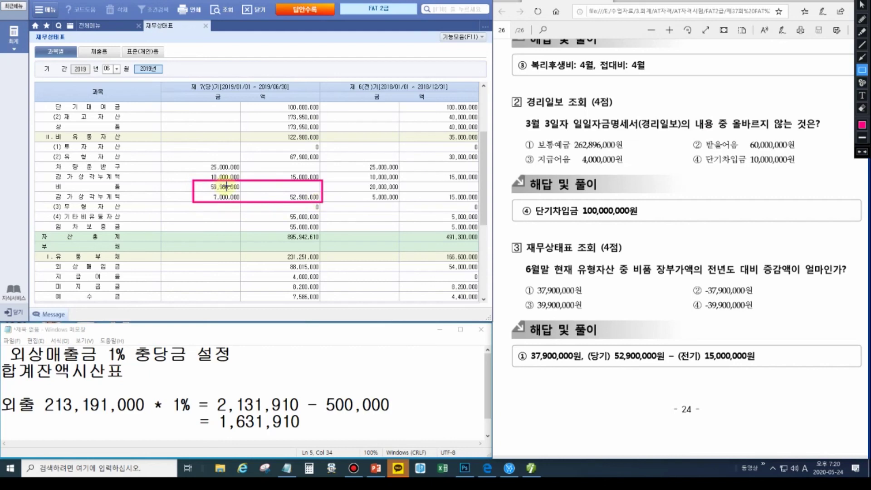
pyautogui.moveTo(285, 192); pyautogui.dragTo(323, 202)
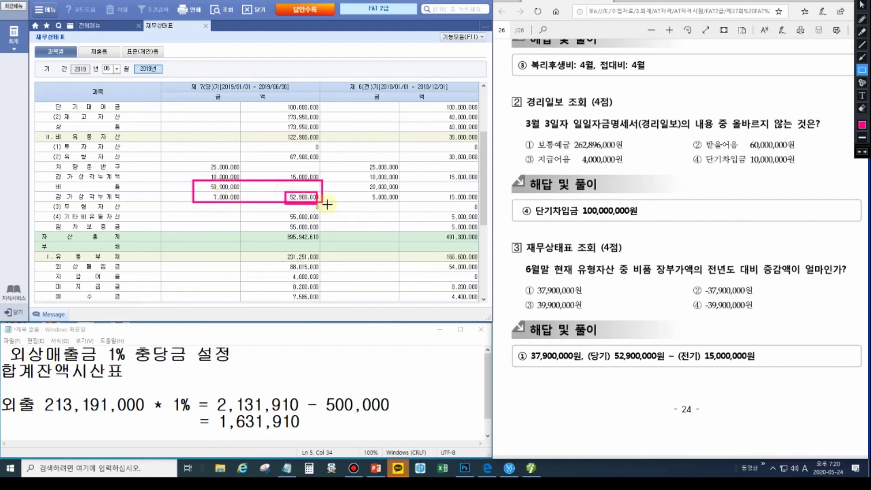
pyautogui.press('Escape')
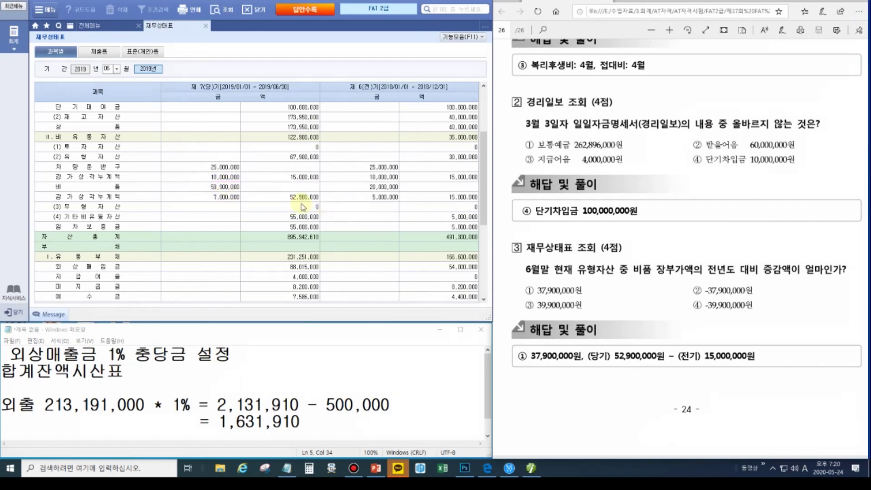
pyautogui.hotkey('ctrl', 'shift', '1')
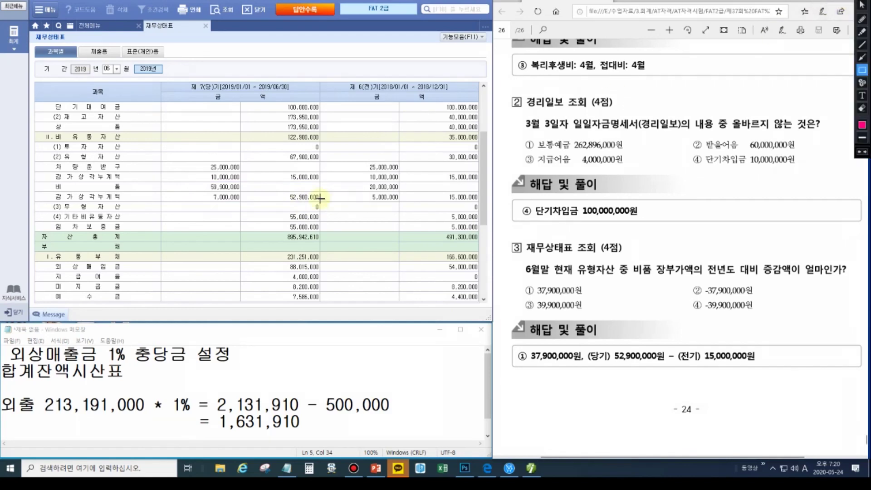
pyautogui.moveTo(278, 190); pyautogui.dragTo(325, 201)
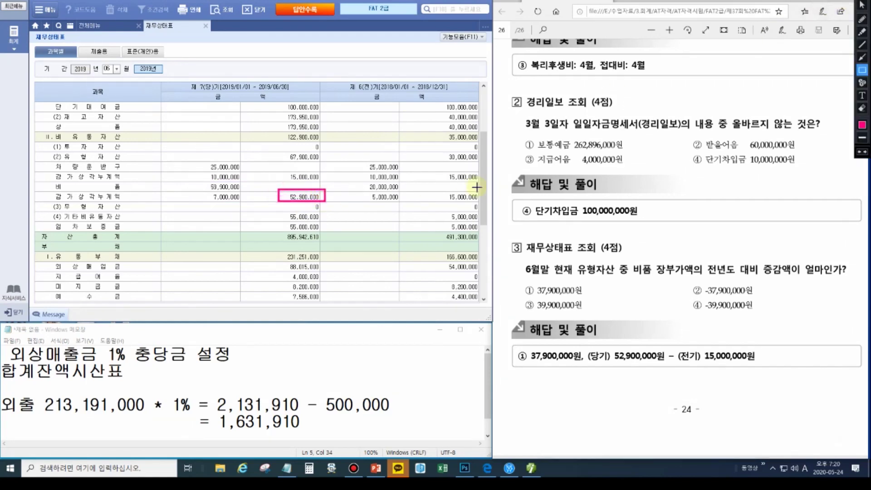
pyautogui.moveTo(438, 192); pyautogui.dragTo(477, 204)
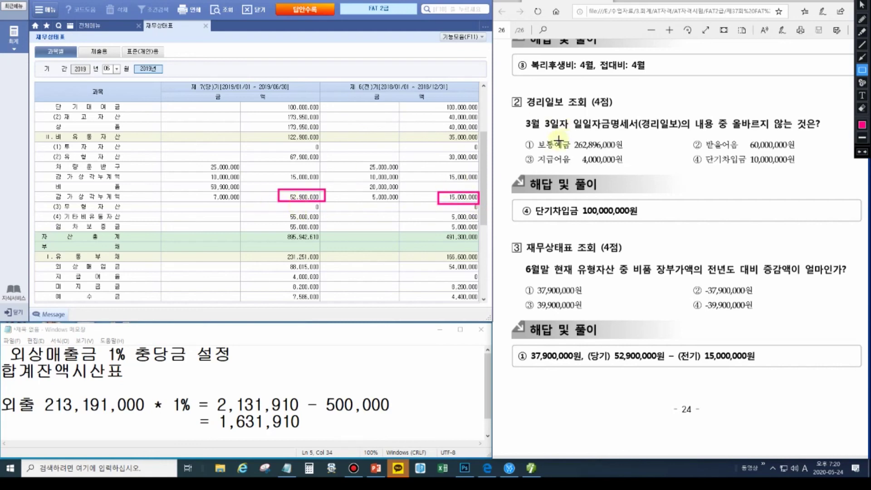
# - Calculate the equipment increase 52,900,000 − 15,000,000 = 37,900,000 in Calculator, then close it
pyautogui.press('Escape')
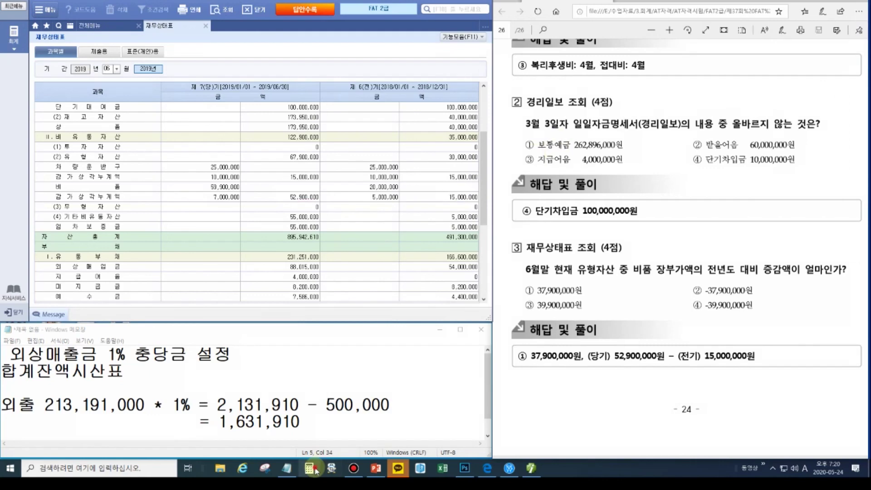
pyautogui.press('super+5')
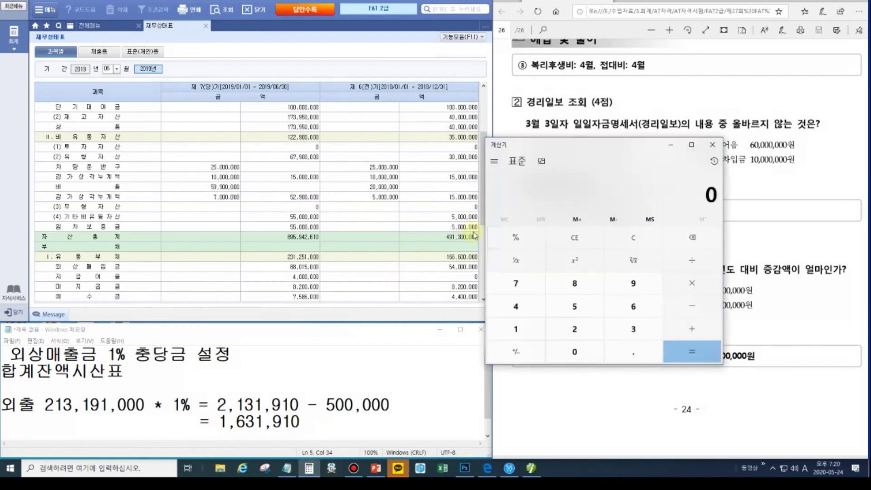
pyautogui.write('52900000 ')
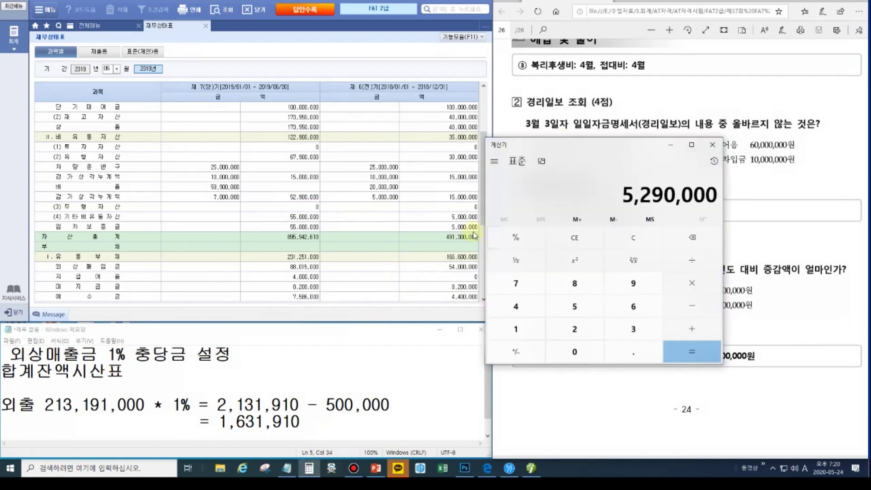
pyautogui.write('- 1500000')
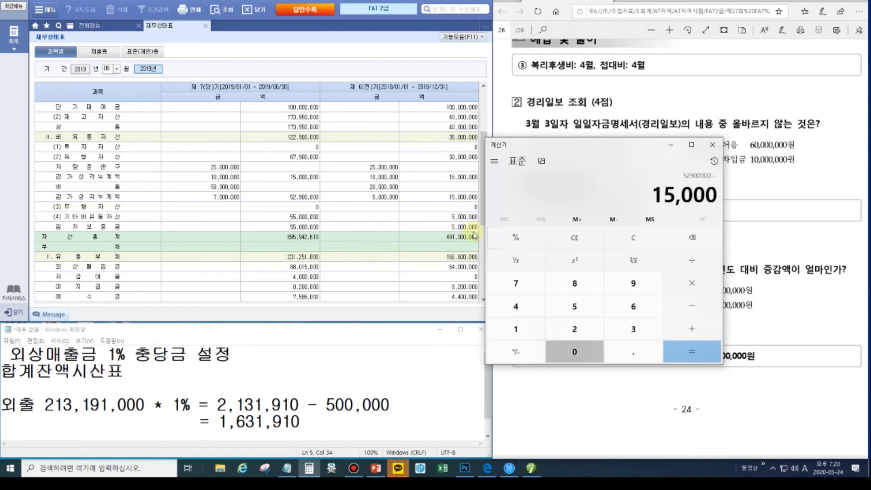
pyautogui.write('0')
pyautogui.press('Return')
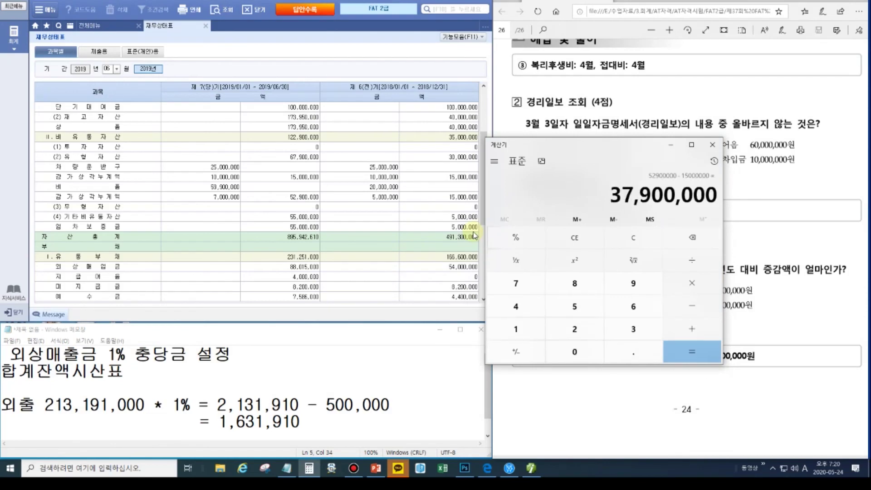
pyautogui.moveTo(641, 151); pyautogui.dragTo(429, 157)
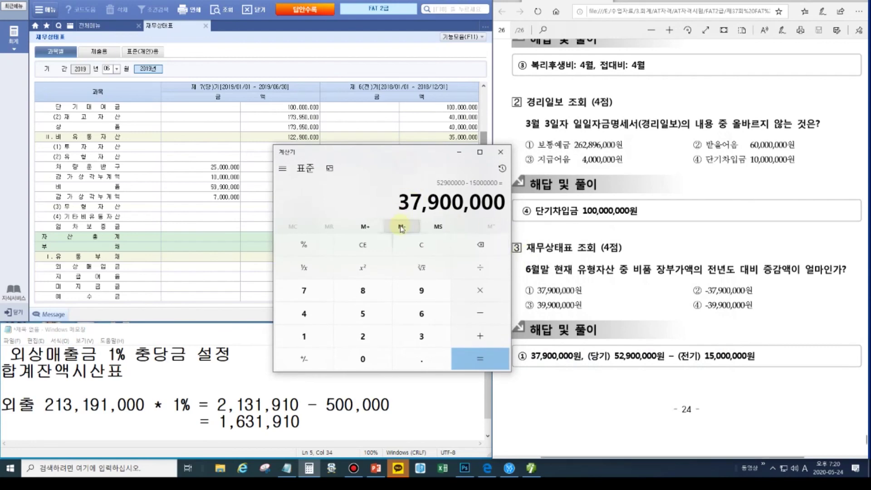
pyautogui.moveTo(420, 156); pyautogui.dragTo(415, 244)
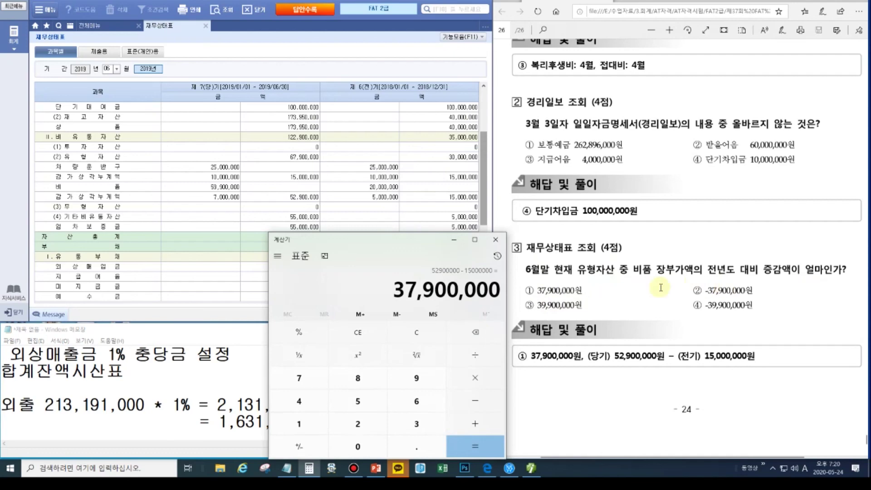
pyautogui.click(537, 291)
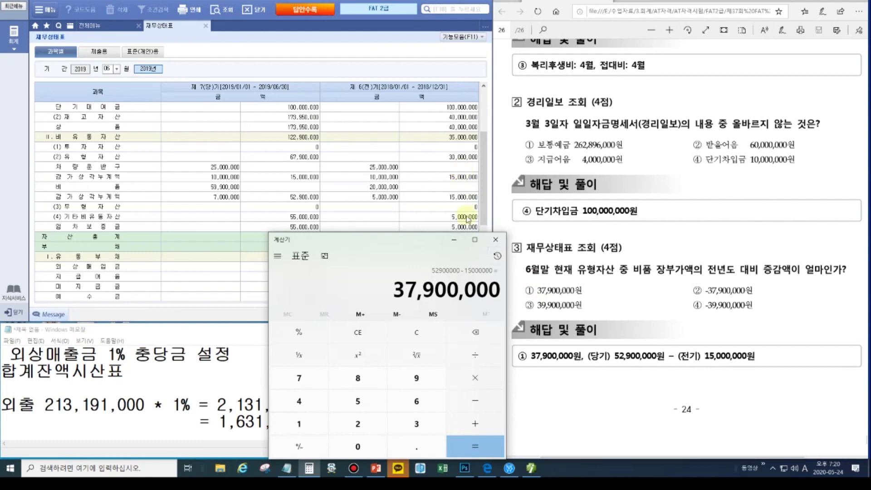
pyautogui.click(491, 247)
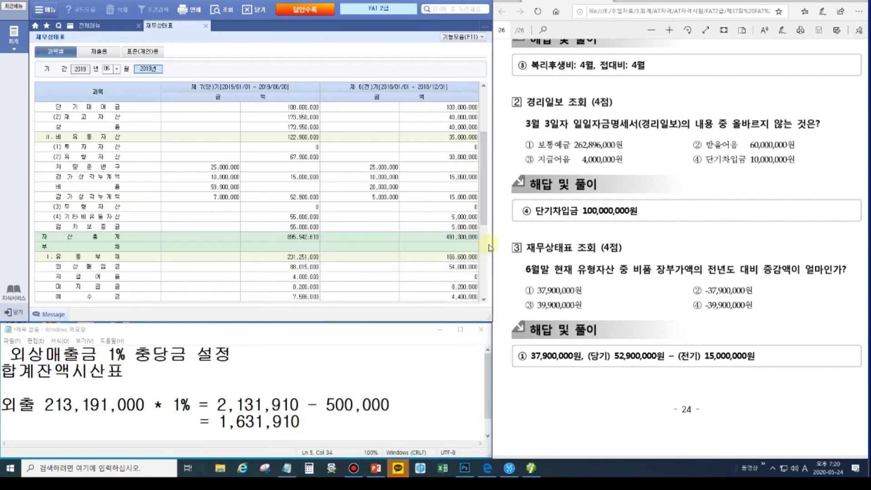